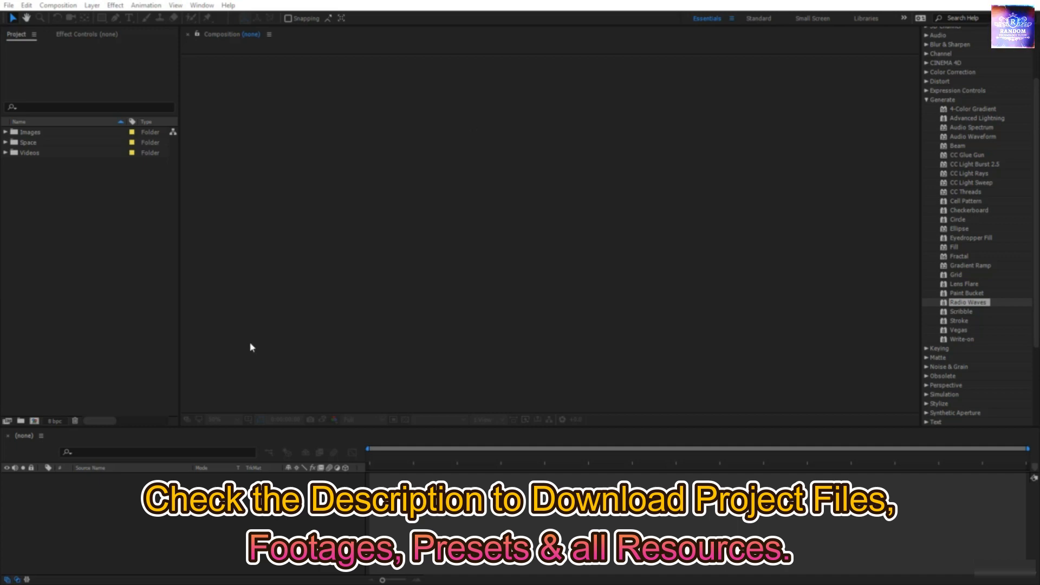
Step: Create a new composition named PolygonWaves
left_click(34, 421)
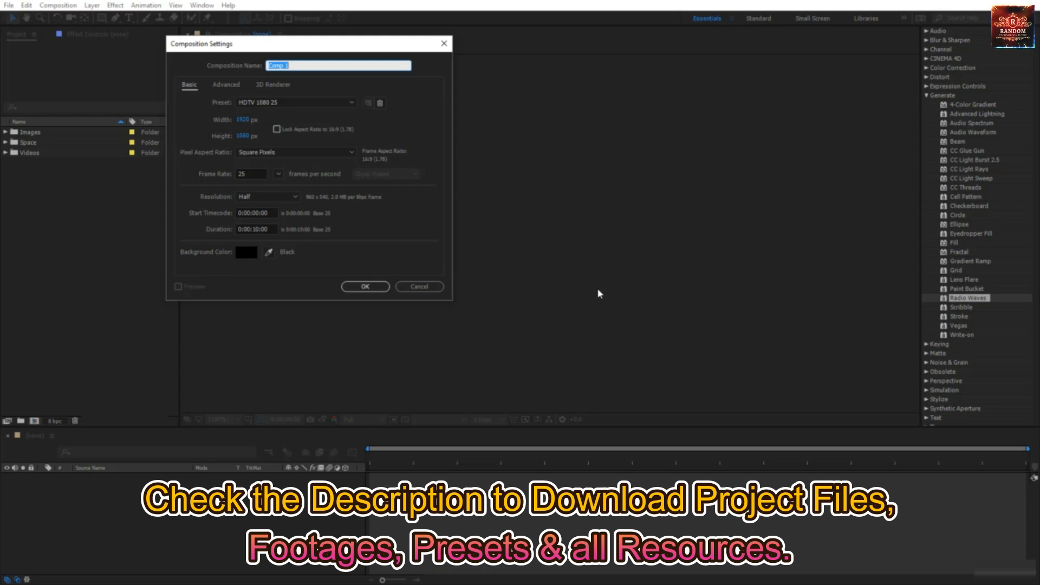
type("PolygonWaves")
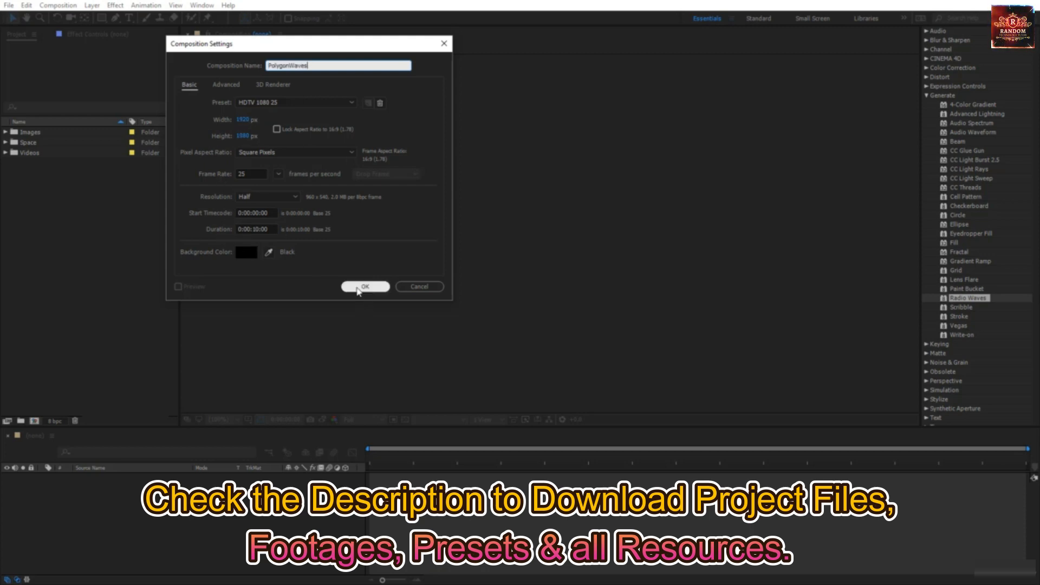
left_click(359, 289)
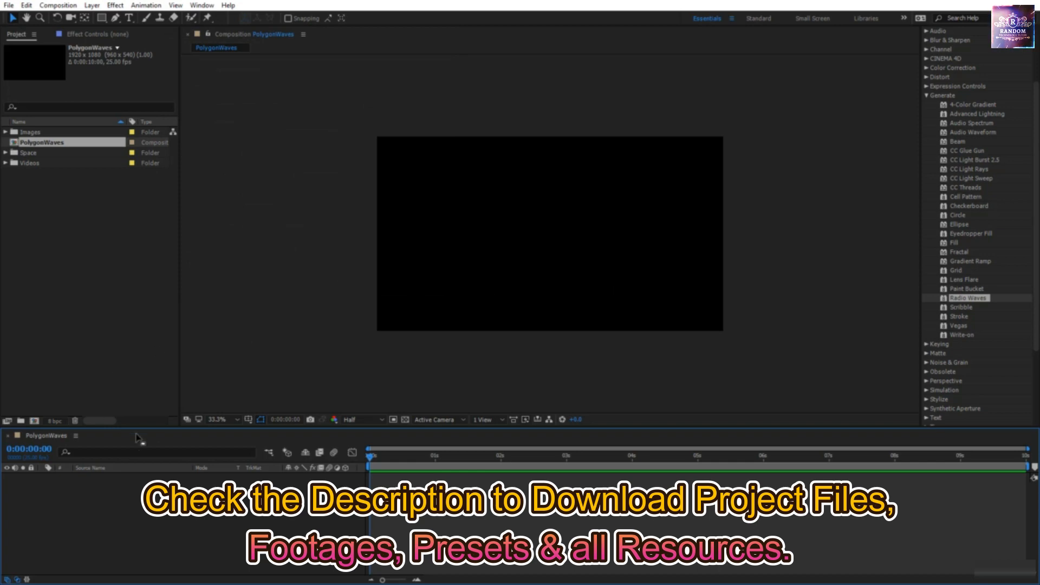
Step: Add a comp-sized solid layer named Polygones
right_click(140, 511)
mouse_move(201, 403)
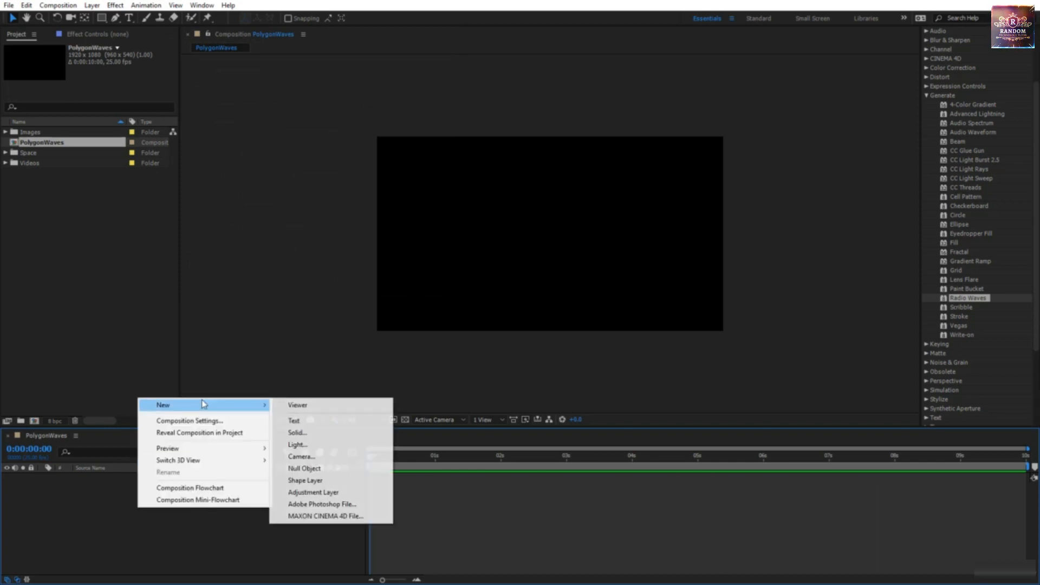
left_click(296, 432)
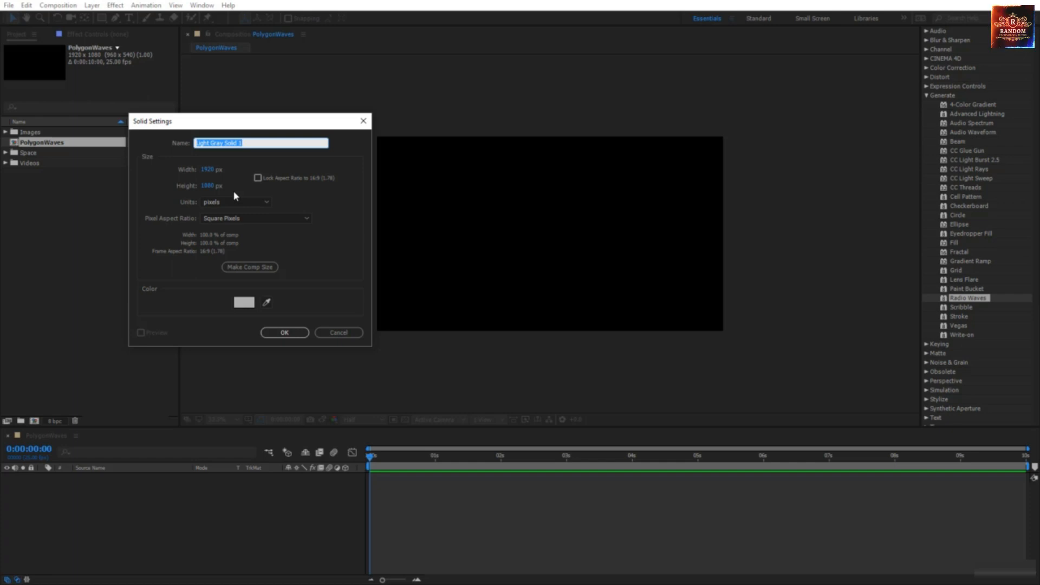
type("Polygones")
left_click(273, 268)
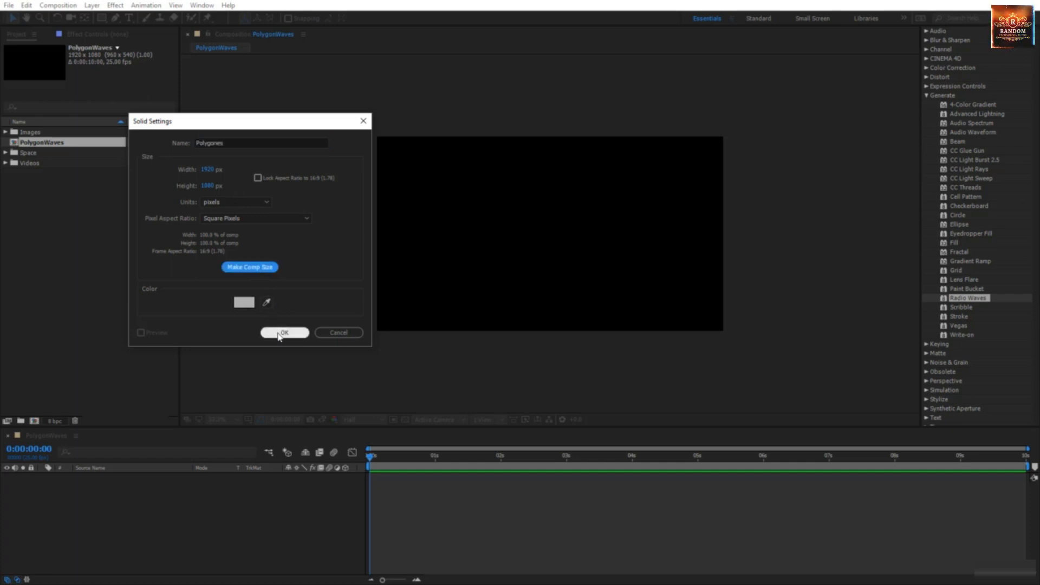
left_click(282, 332)
left_click(218, 420)
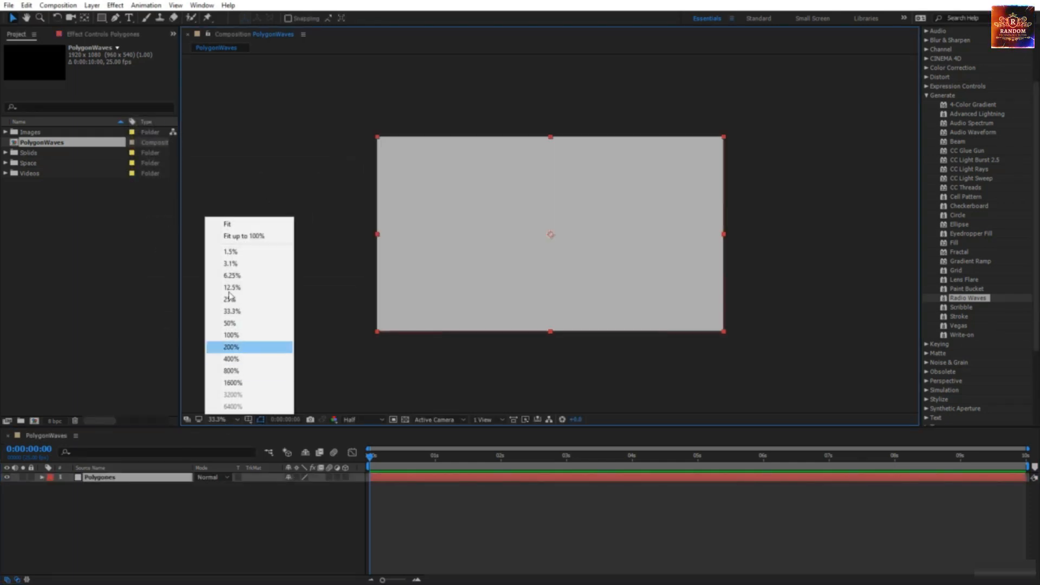
Step: Fit the viewer up to 100%, apply Radio Waves to Polygones, and preview the rings
left_click(241, 237)
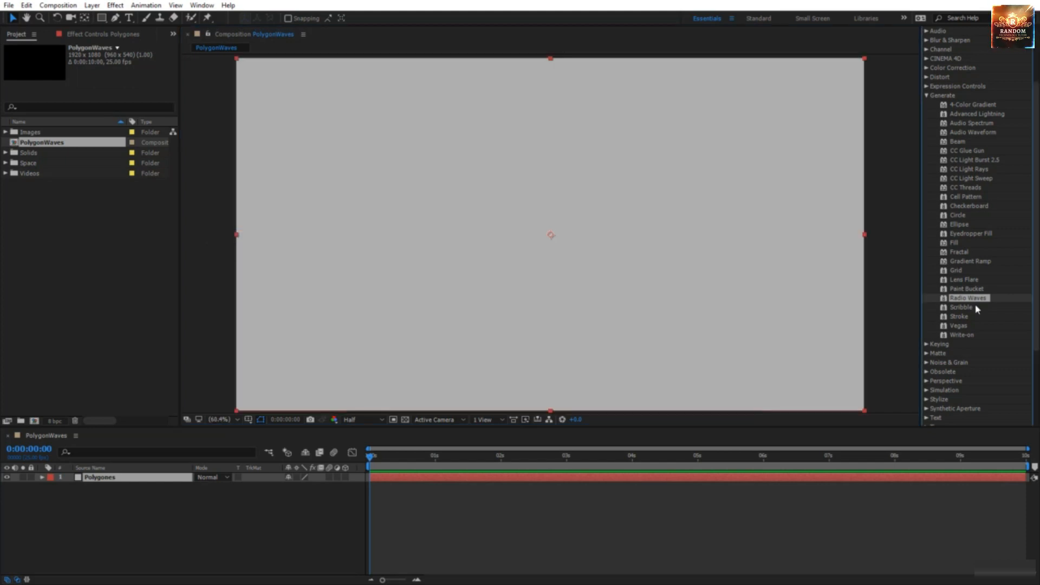
left_click_drag(971, 302, 626, 272)
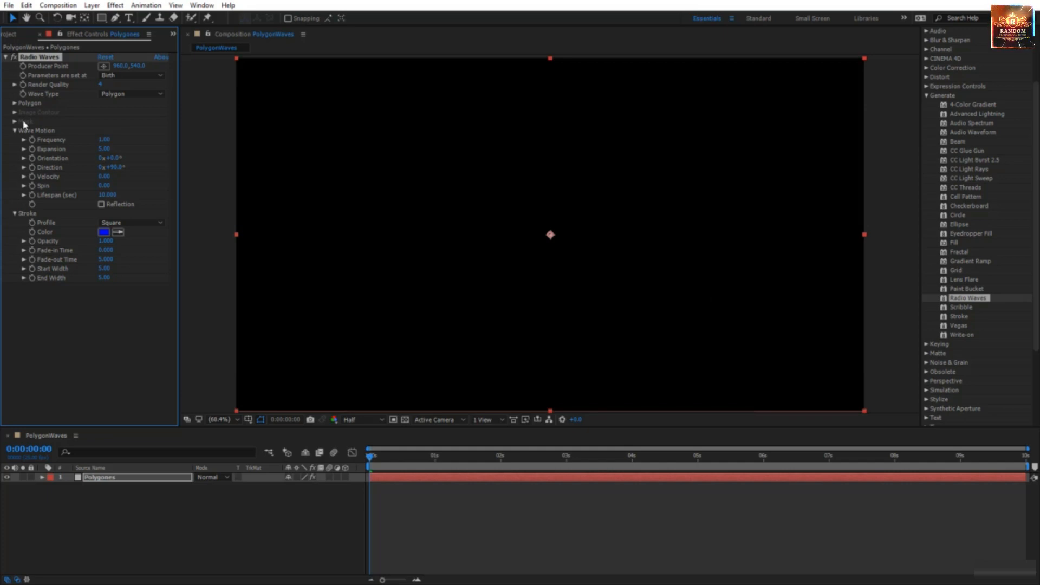
left_click(462, 532)
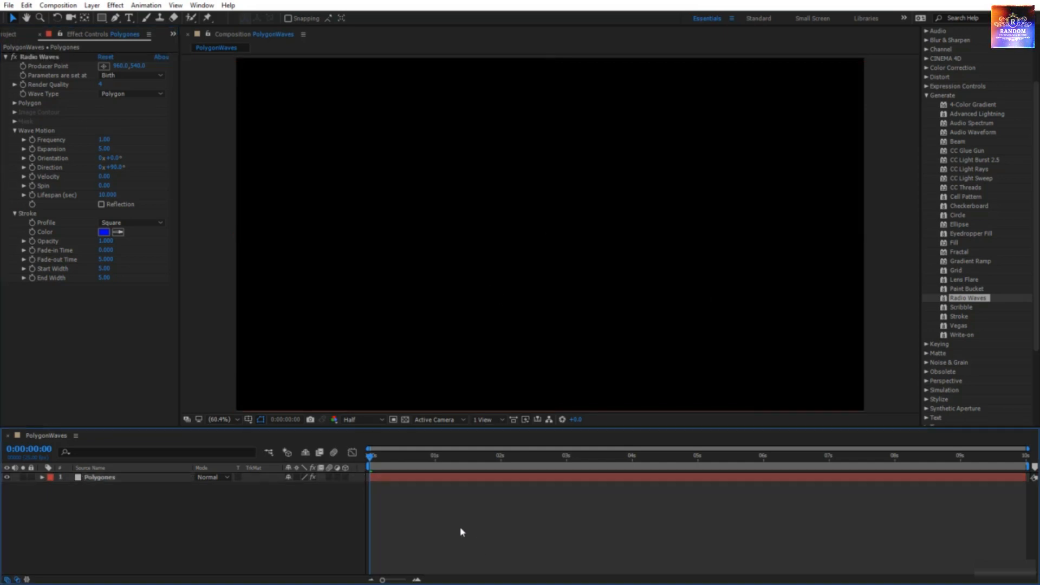
key("space")
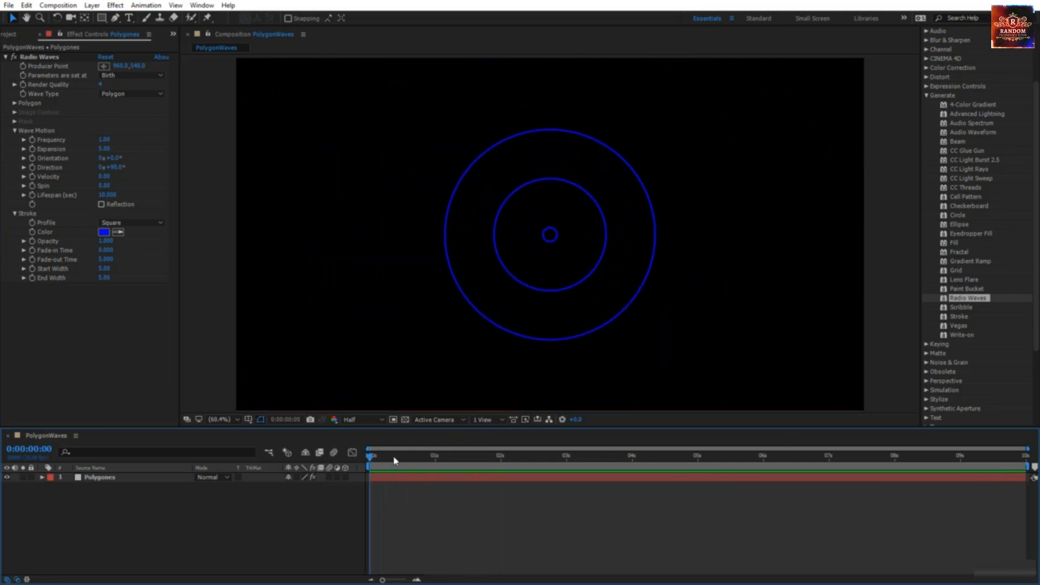
Step: At 3 s, move the Radio Waves producer point left of centre, near 598, 513
left_click_drag(395, 460, 568, 474)
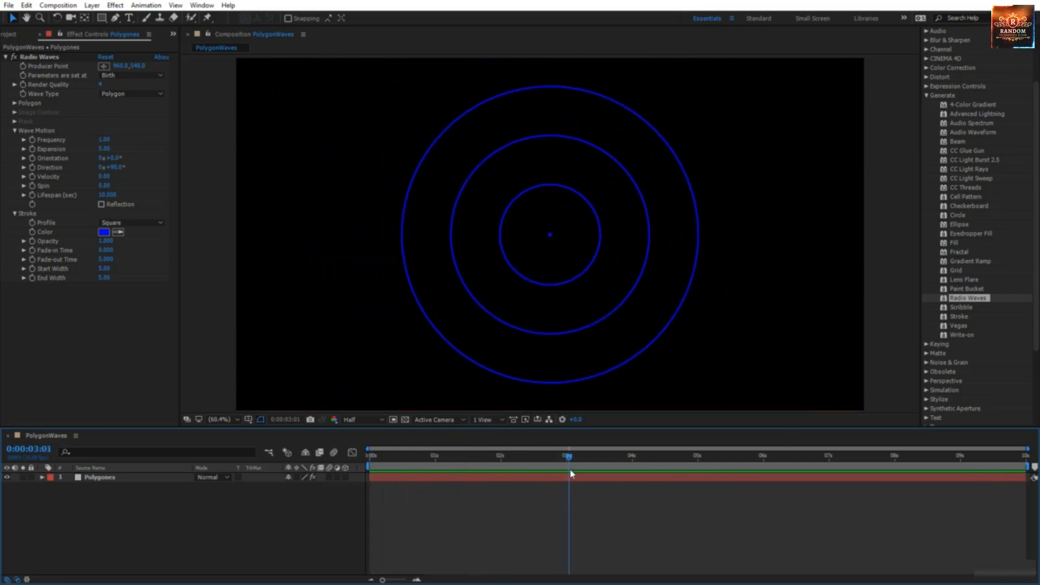
left_click(105, 478)
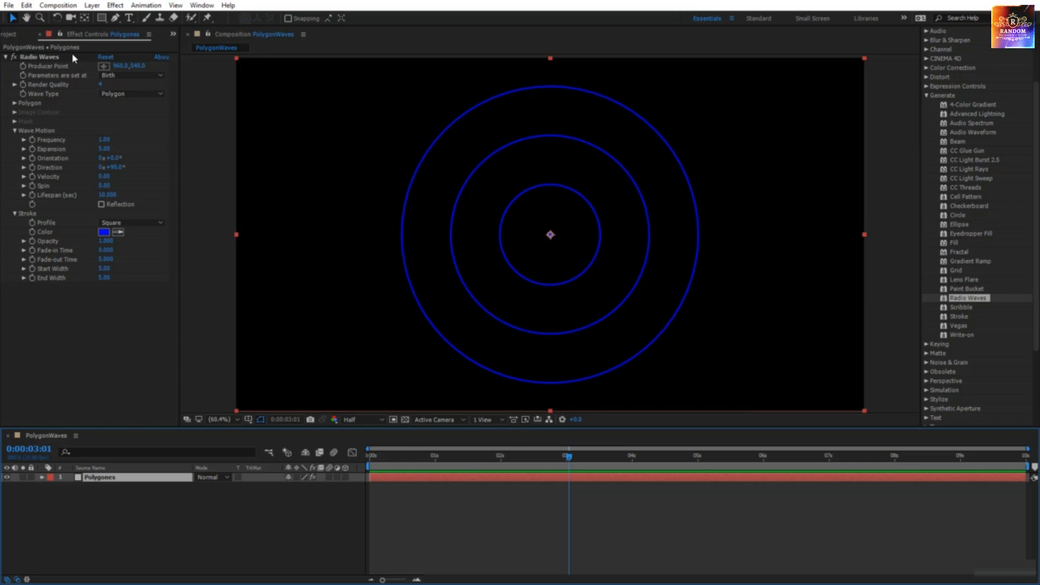
left_click(105, 67)
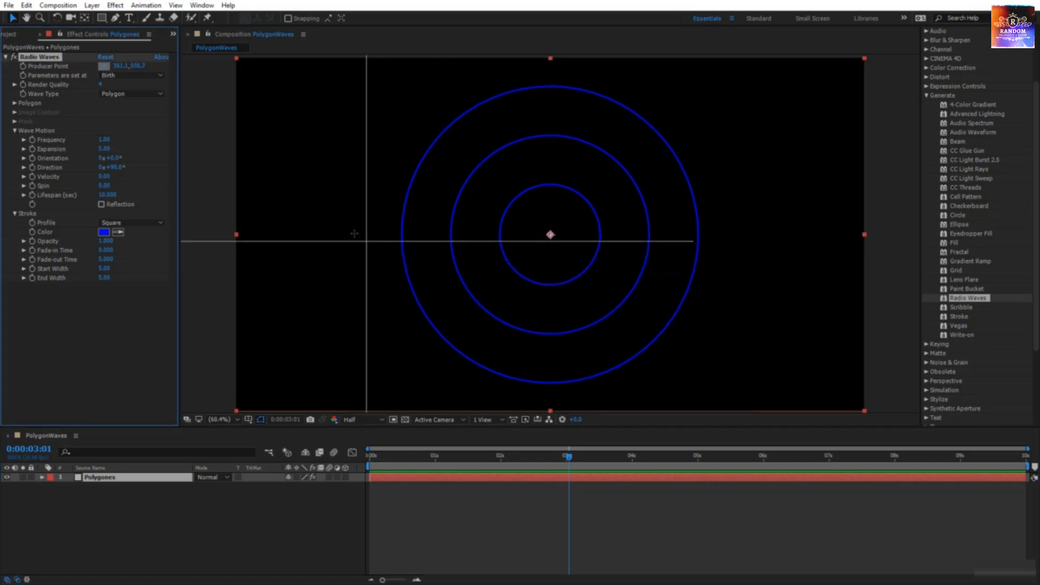
left_click(430, 239)
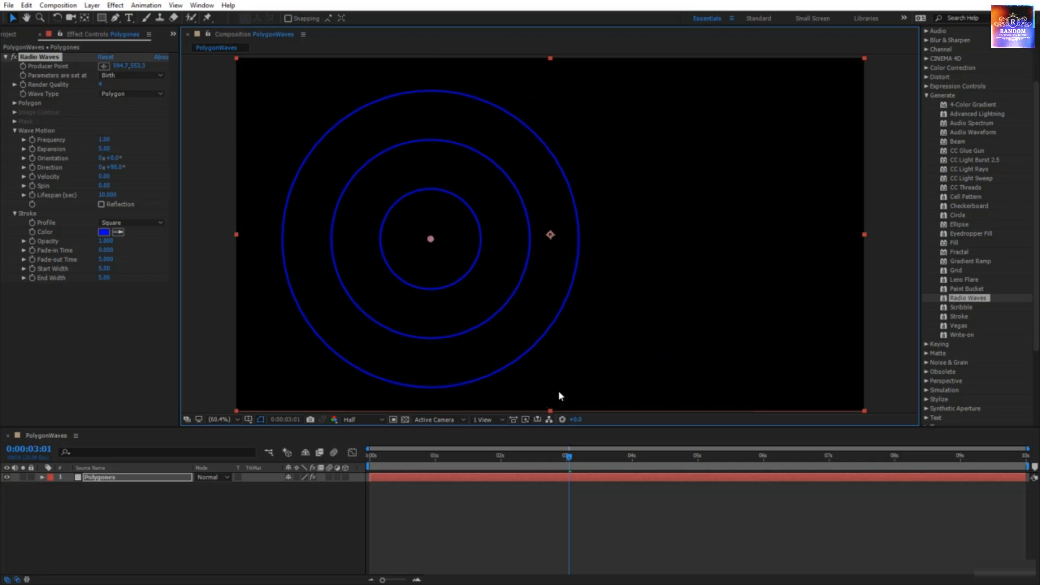
key("space")
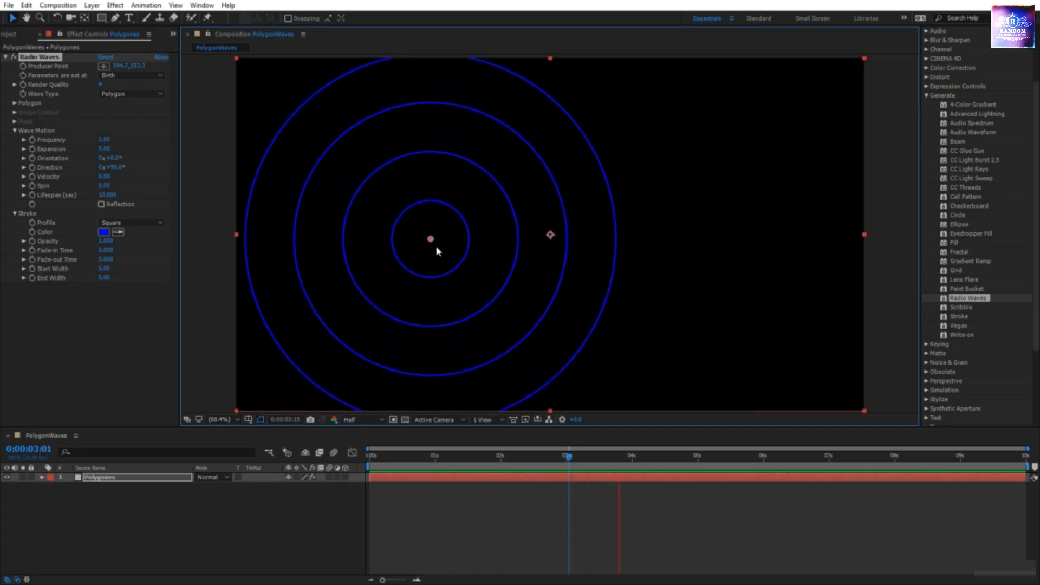
key("space")
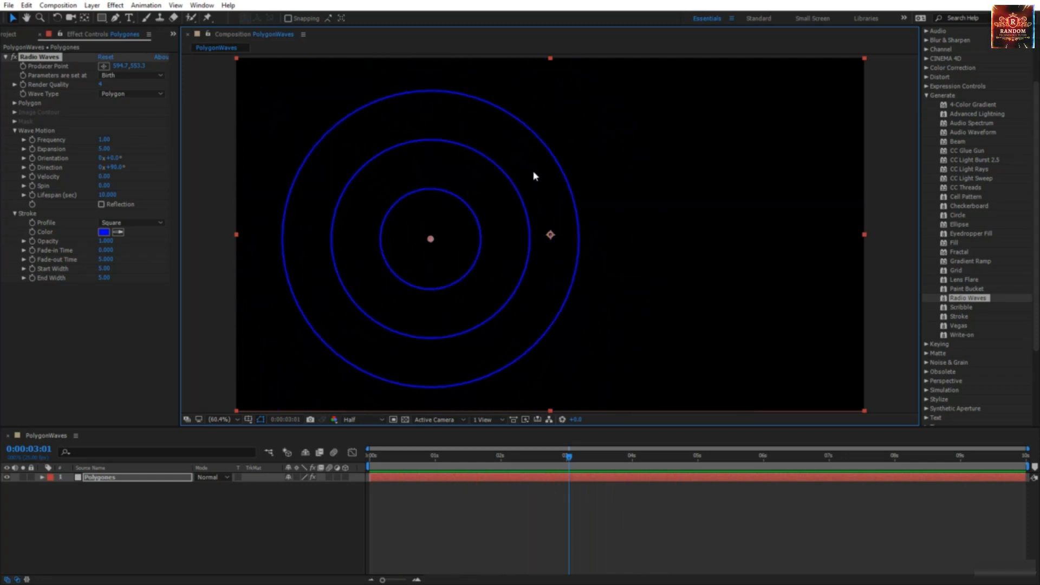
left_click_drag(431, 239, 742, 272)
left_click_drag(667, 320, 432, 226)
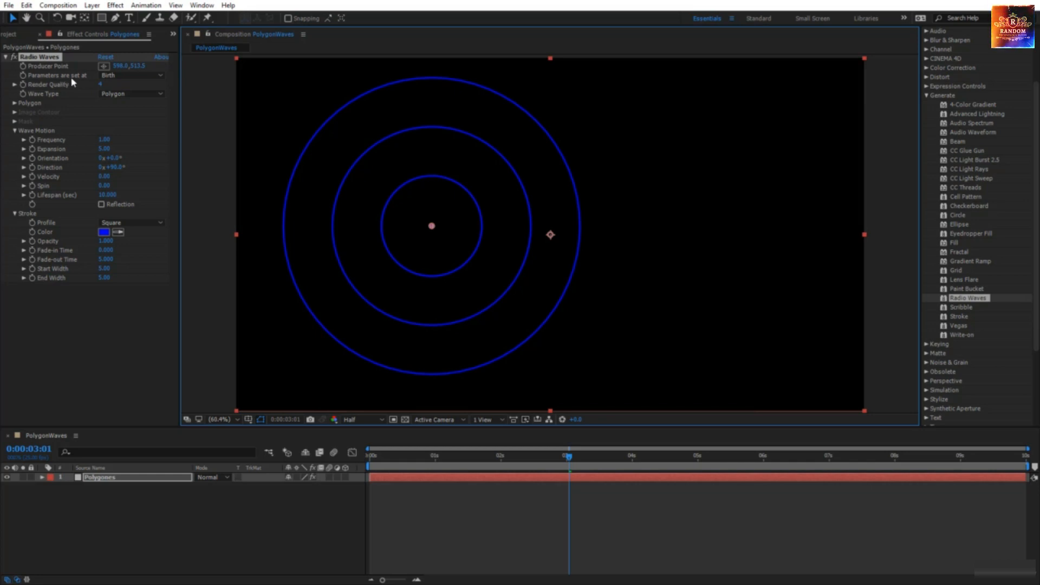
left_click(115, 76)
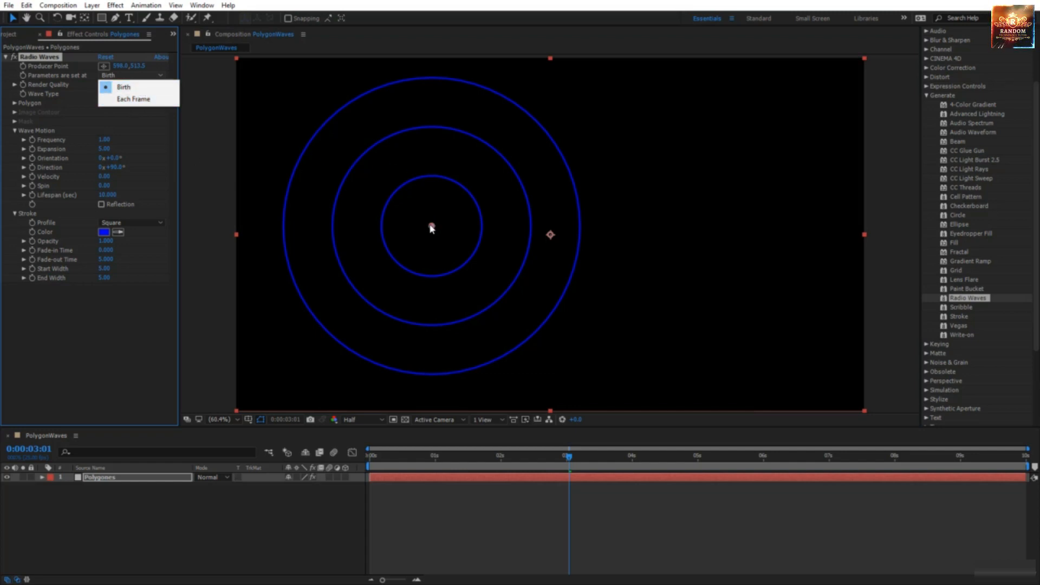
left_click_drag(573, 458, 519, 461)
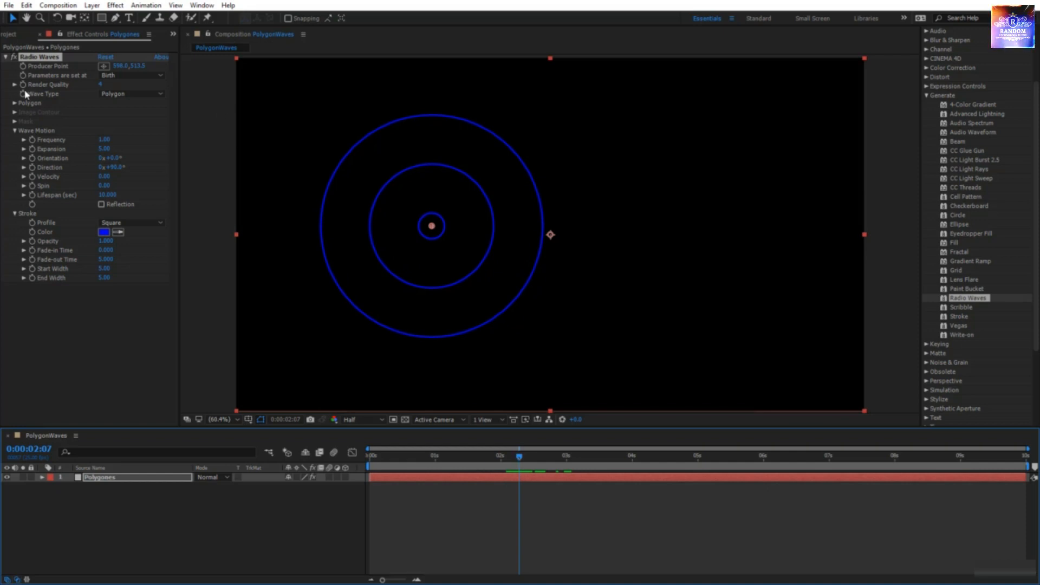
left_click(113, 81)
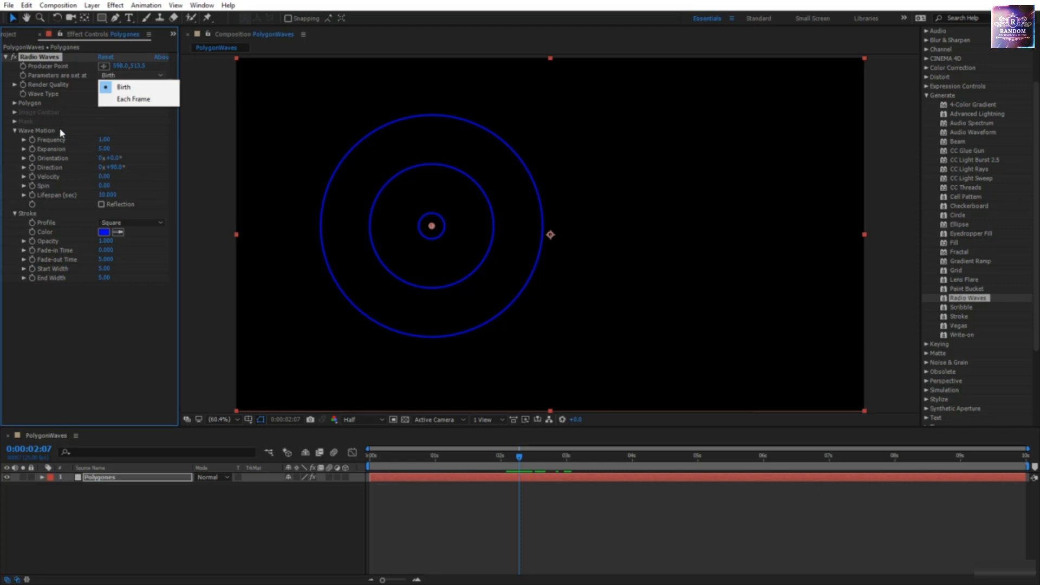
left_click(56, 89)
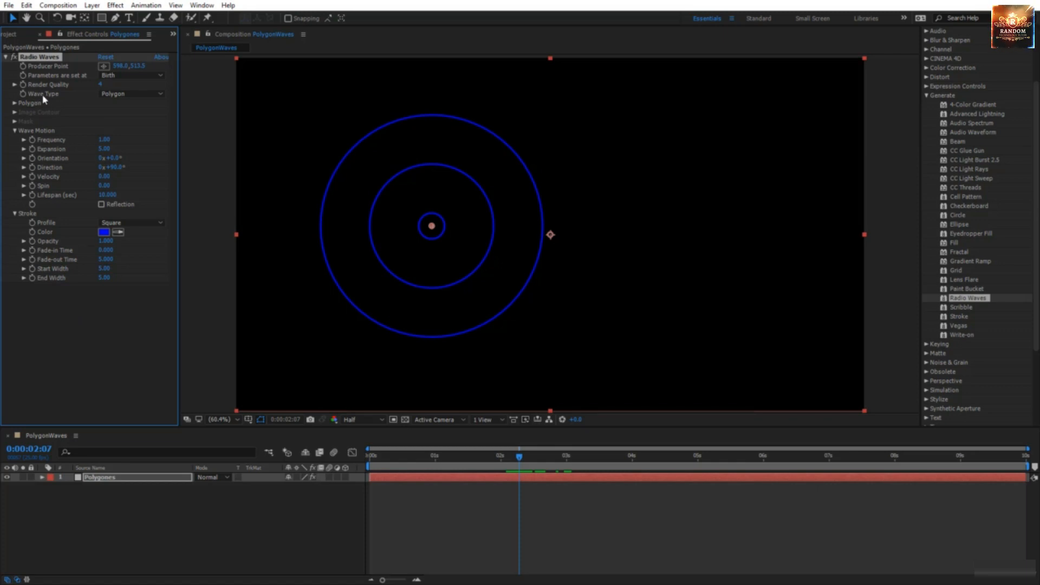
left_click(120, 94)
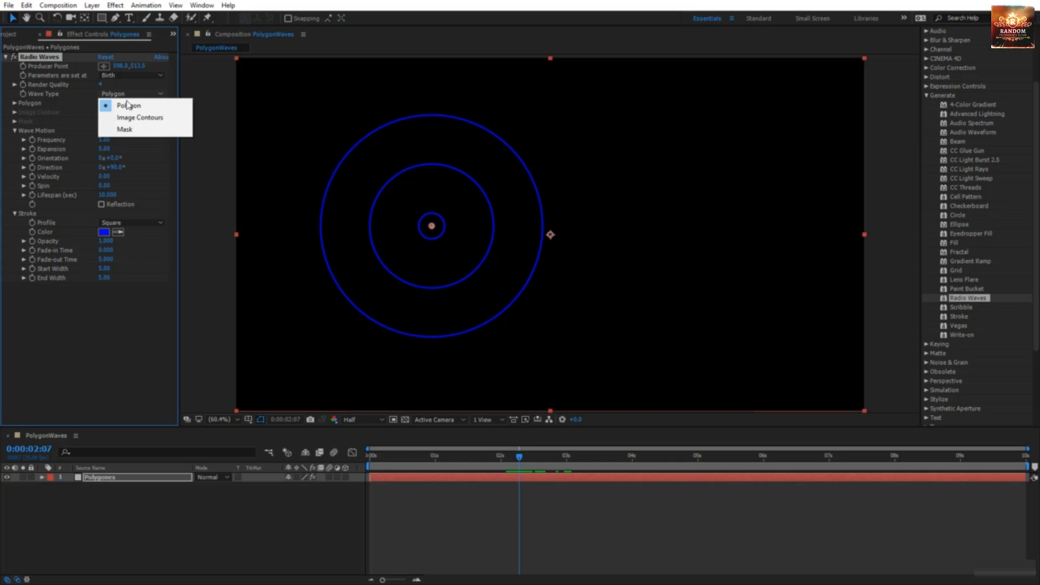
left_click(129, 107)
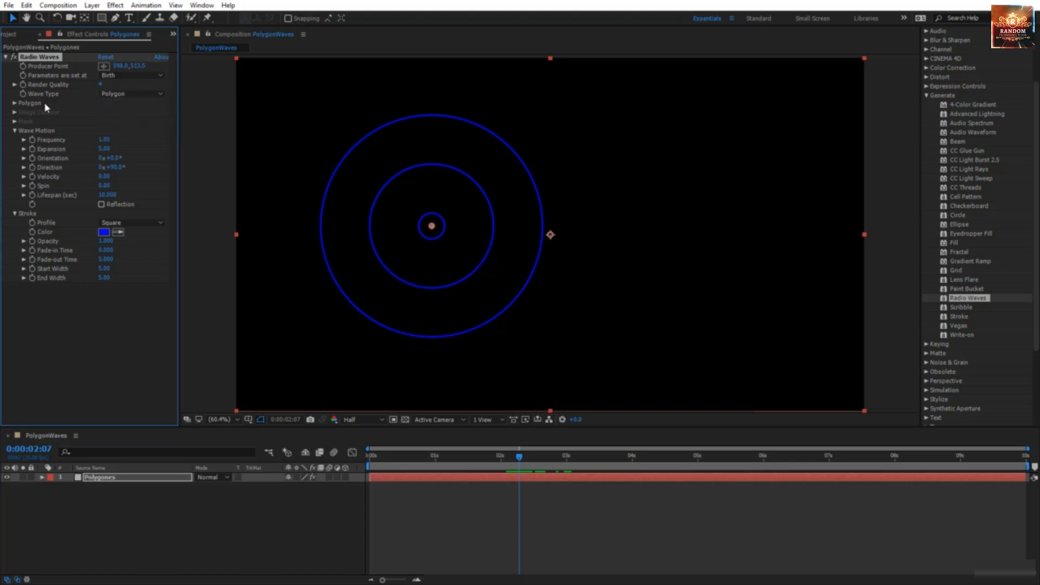
Step: Try the Image Contours and Mask wave types, checking the available masks
left_click(16, 104)
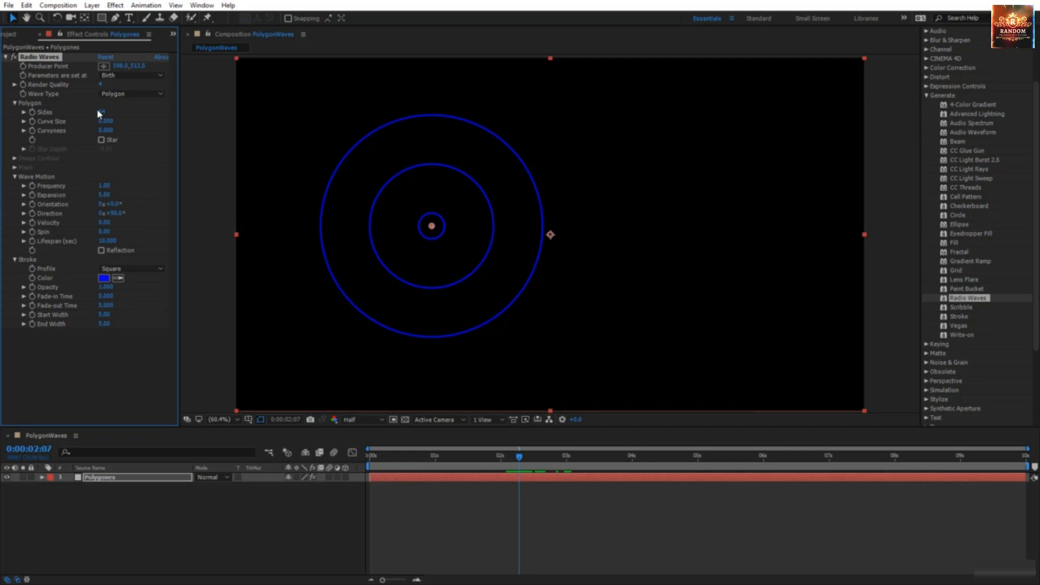
left_click(116, 94)
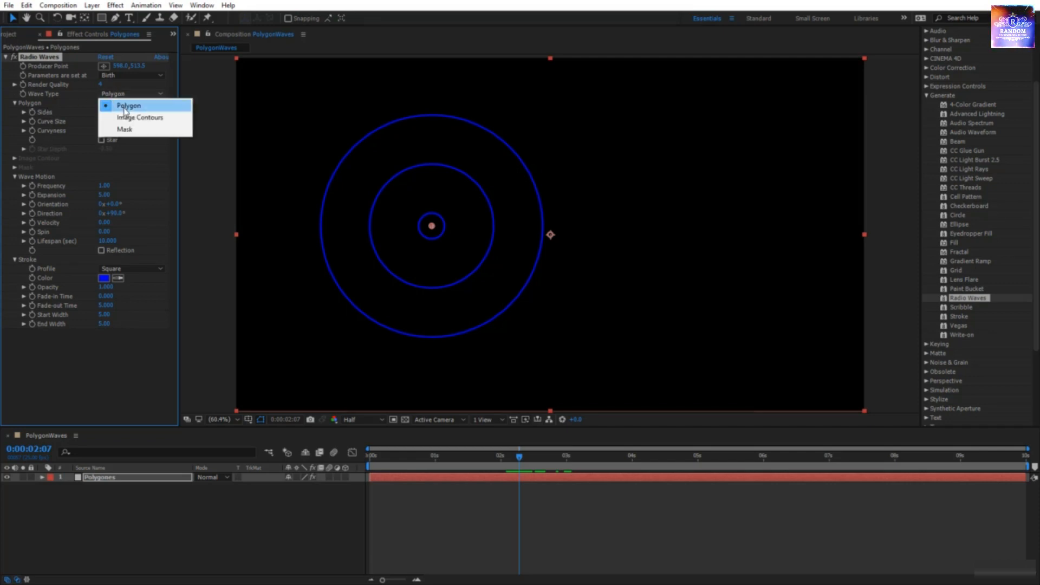
left_click(128, 118)
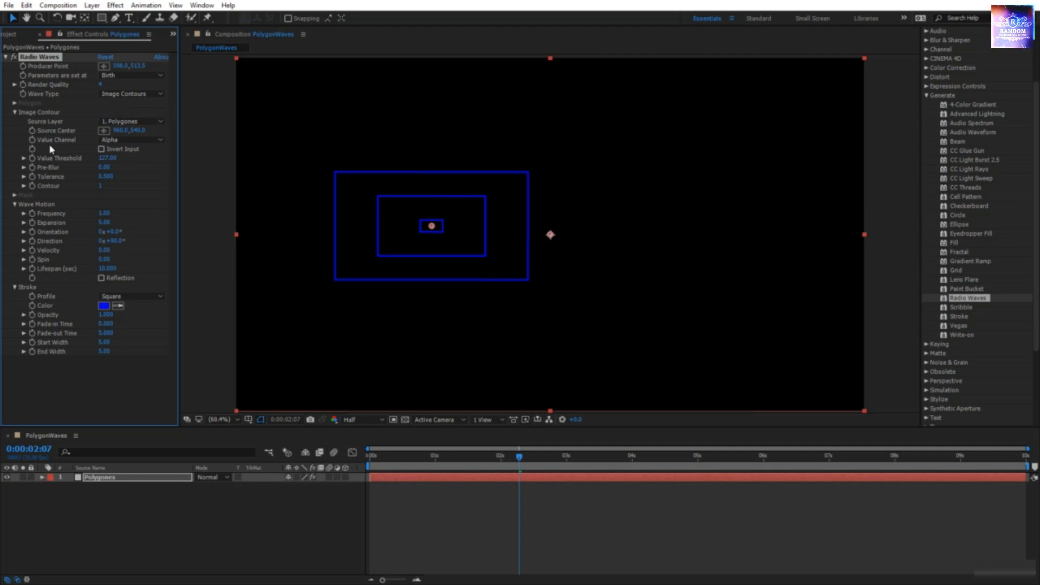
left_click(126, 95)
left_click(125, 129)
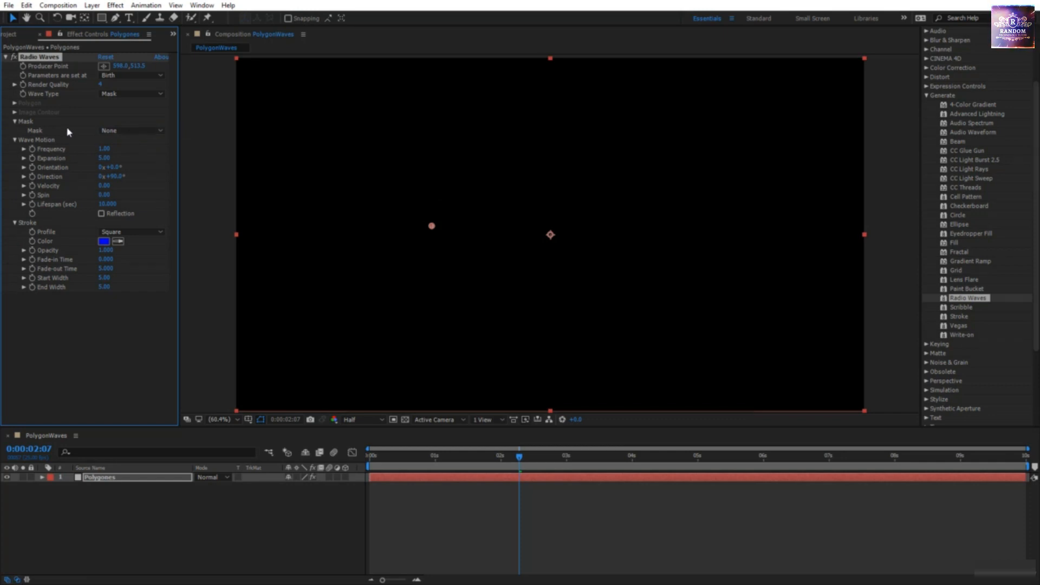
left_click(110, 131)
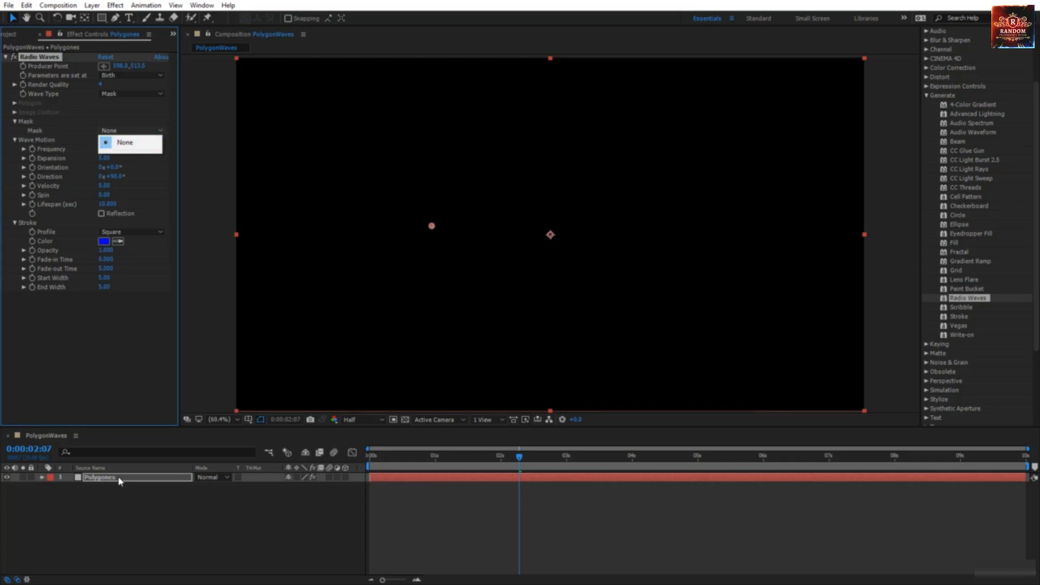
left_click(110, 369)
Step: Settle on the Polygon wave type after another Image Contours trial
left_click(118, 96)
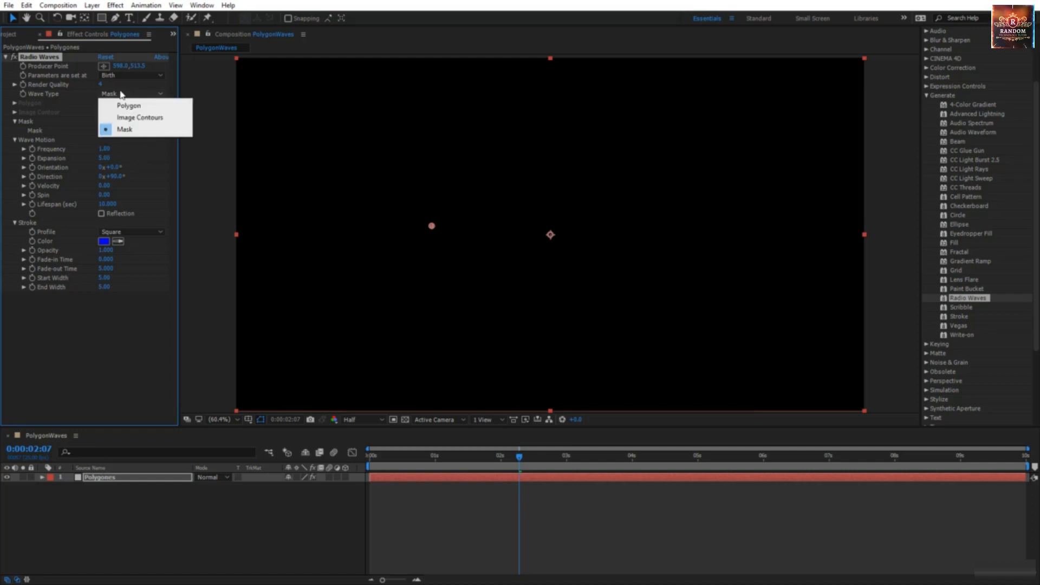
left_click(121, 107)
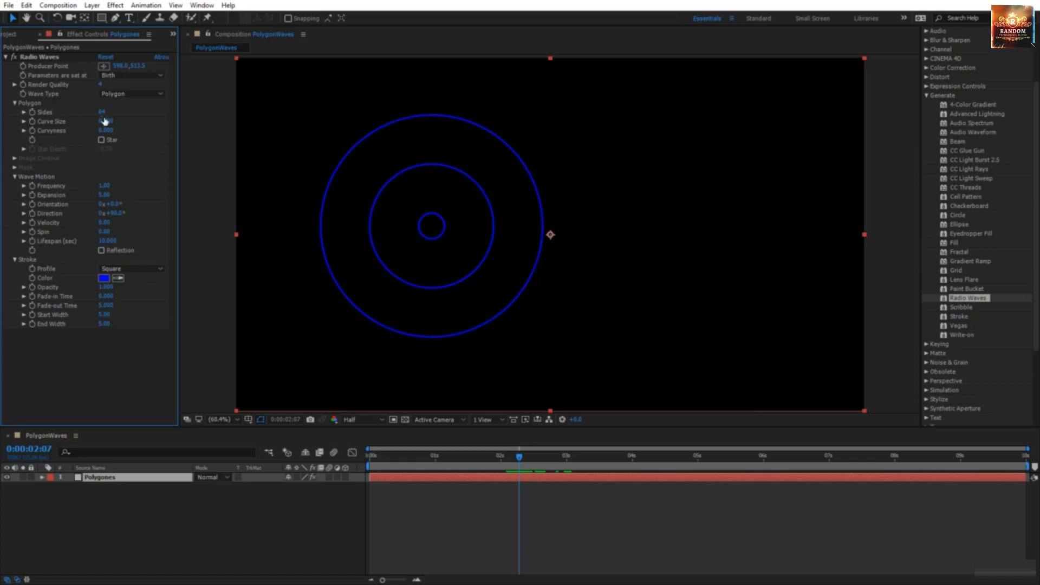
left_click(117, 97)
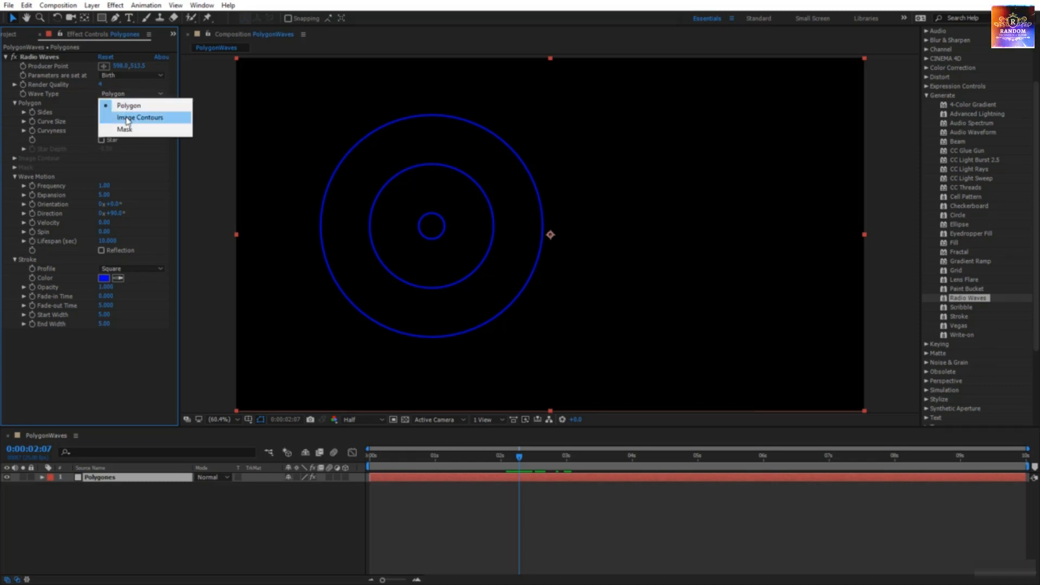
left_click(128, 118)
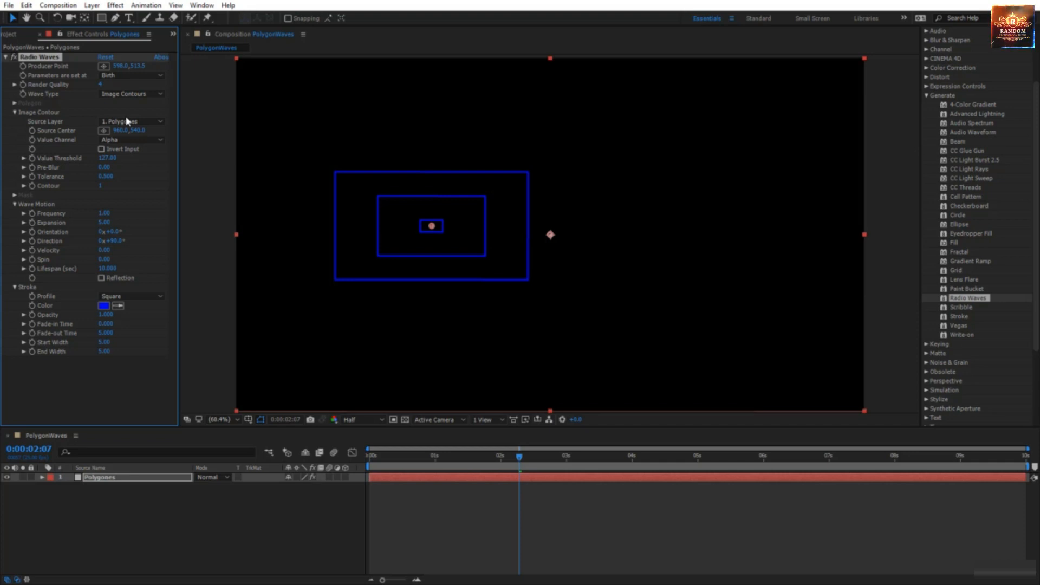
left_click(120, 95)
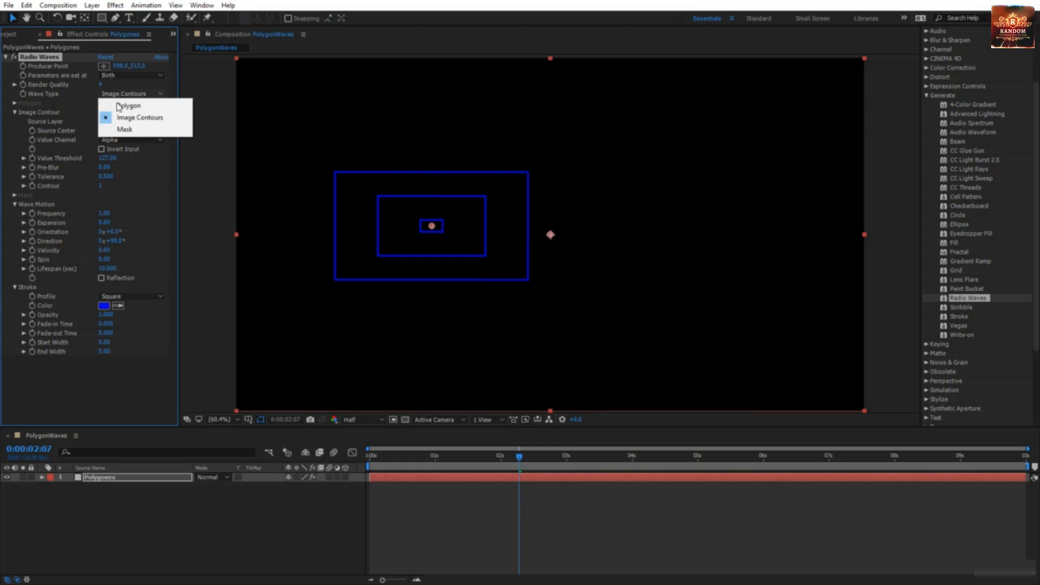
left_click(128, 106)
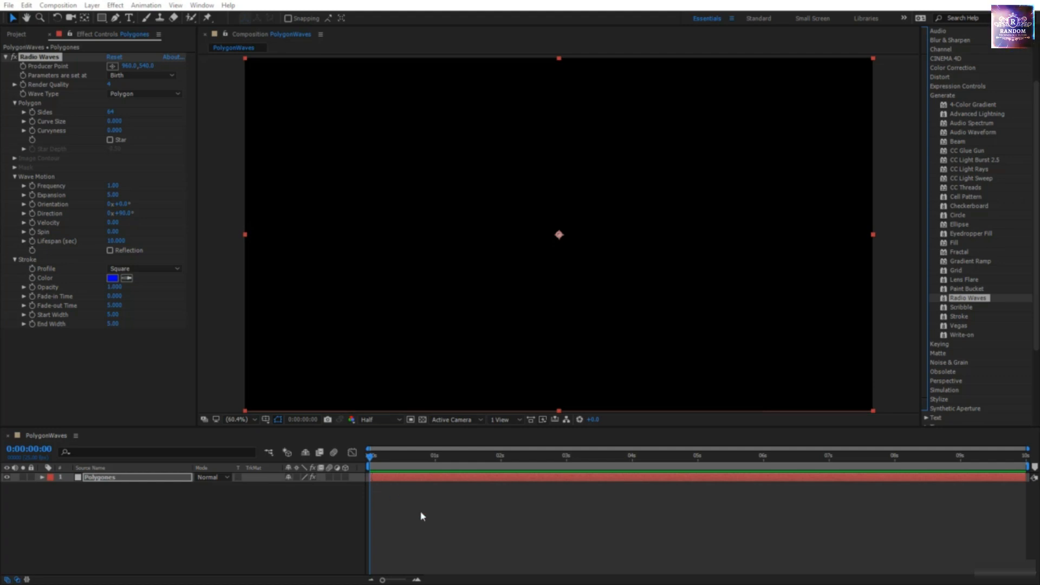
Step: At the 3-second mark, set Polygon Sides to 6 for hexagon waves
left_click(377, 466)
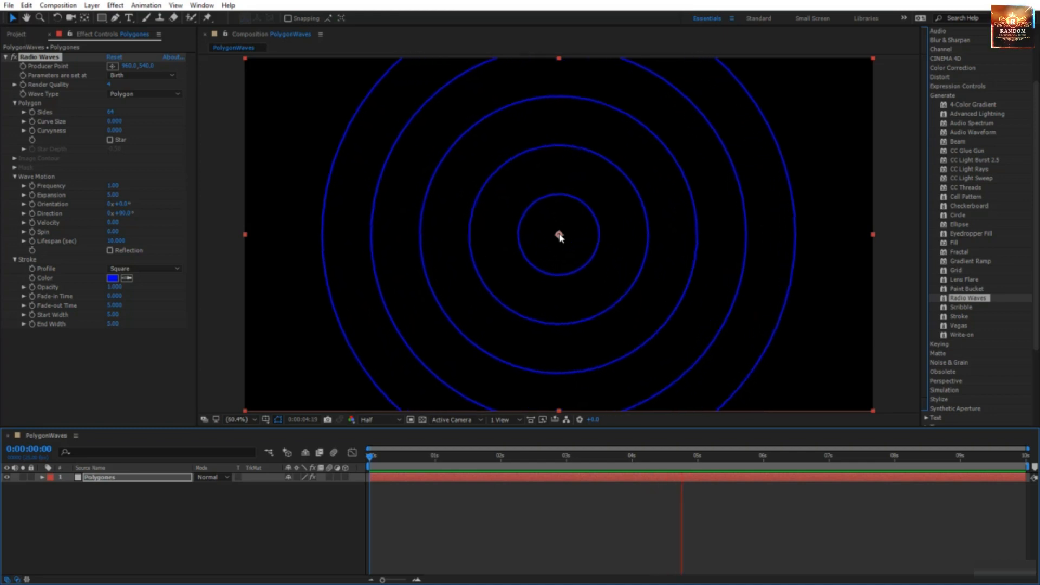
left_click_drag(386, 462, 566, 469)
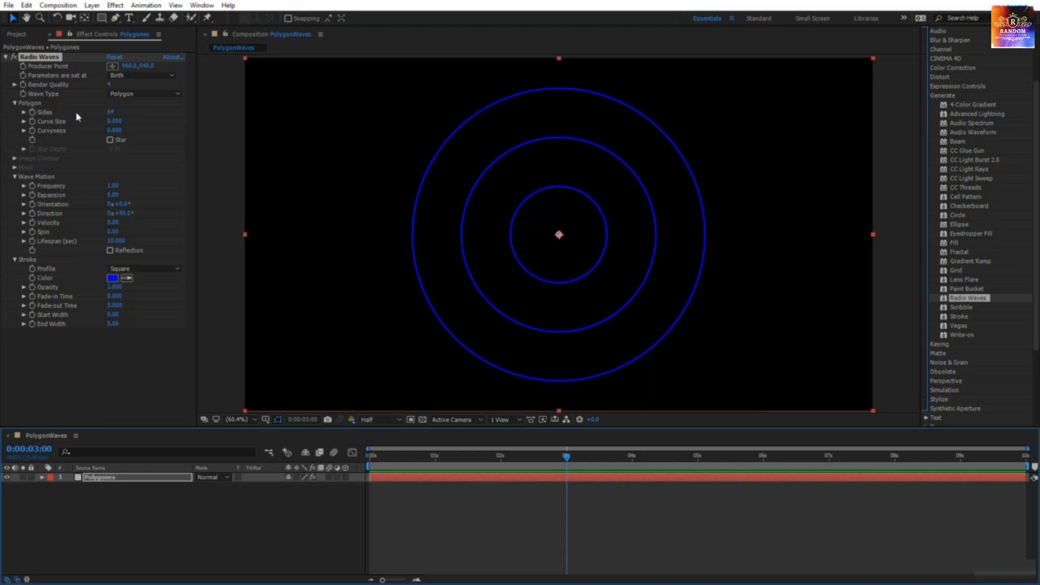
left_click(476, 219)
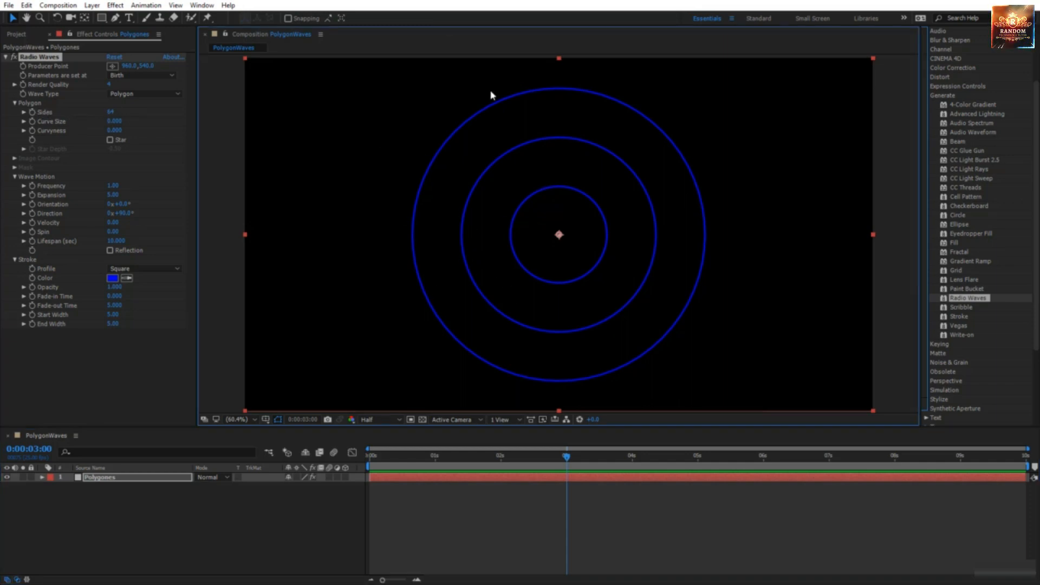
left_click(111, 112)
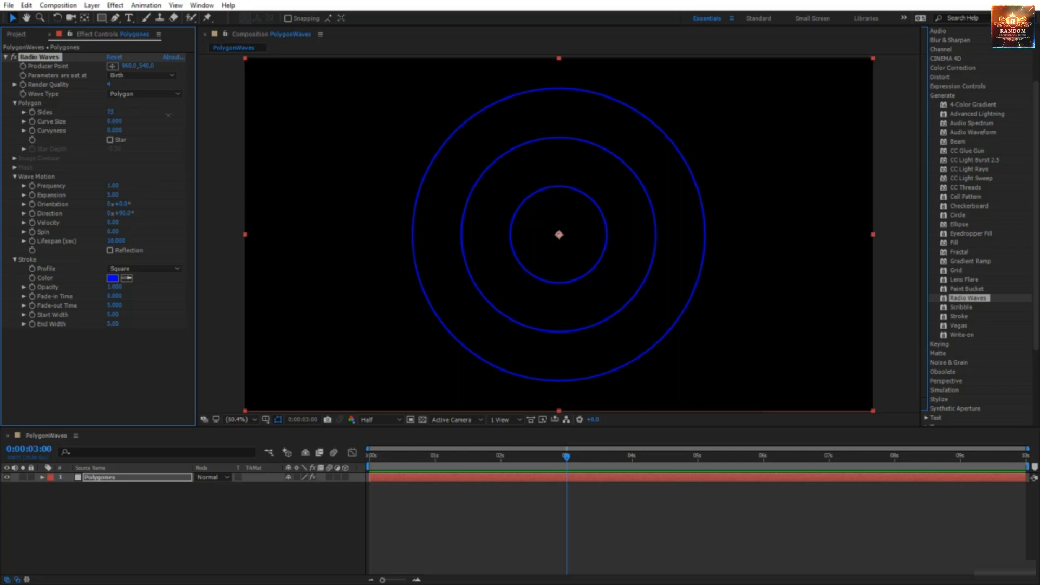
left_click_drag(111, 112, 253, 119)
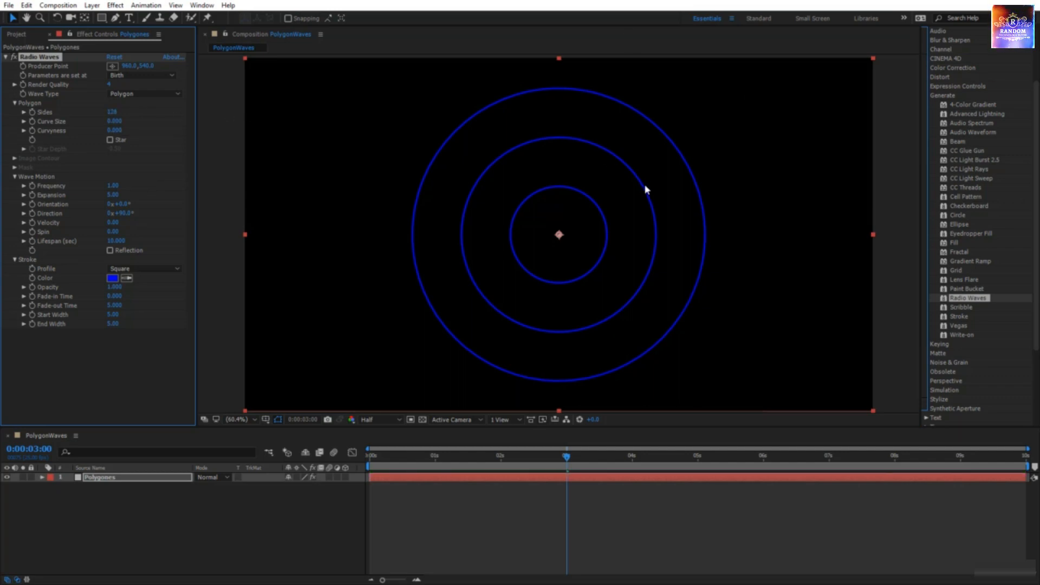
left_click(114, 112)
type("6")
key("Return")
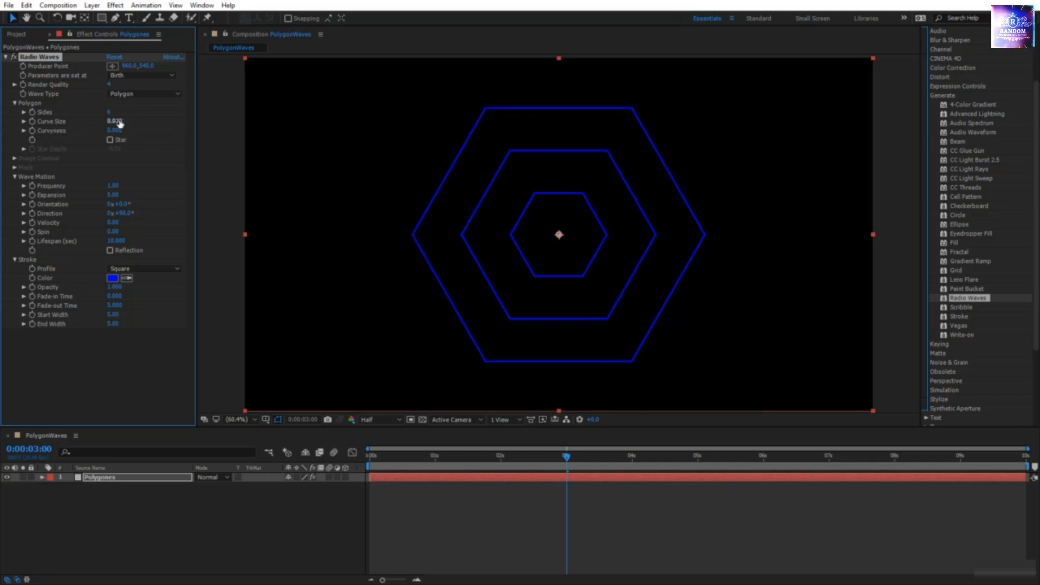
Step: Experiment with Curve Size to round the corners, then enter 0.03
left_click_drag(121, 124, 136, 124)
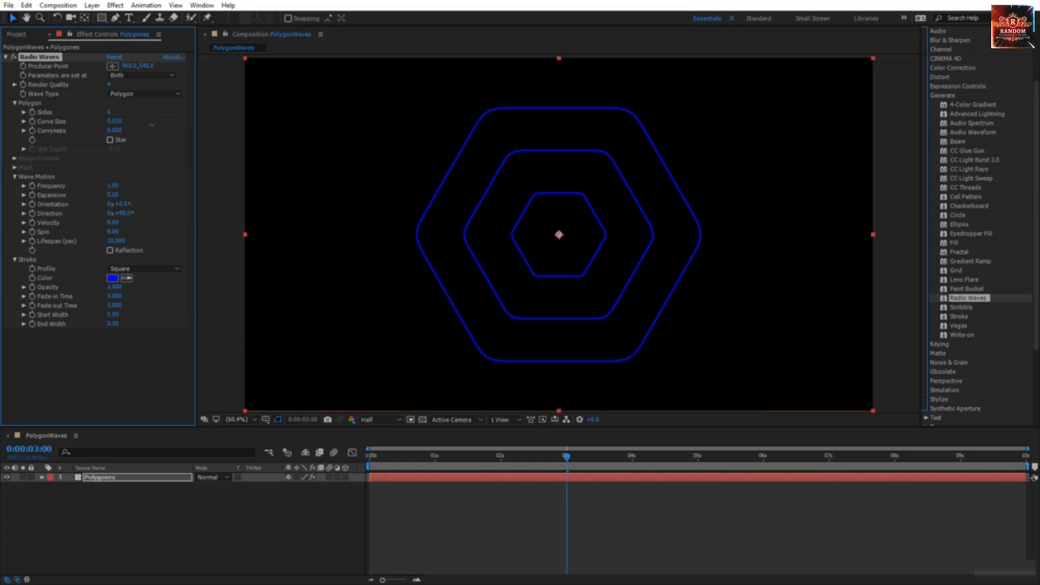
left_click_drag(152, 125, 203, 130)
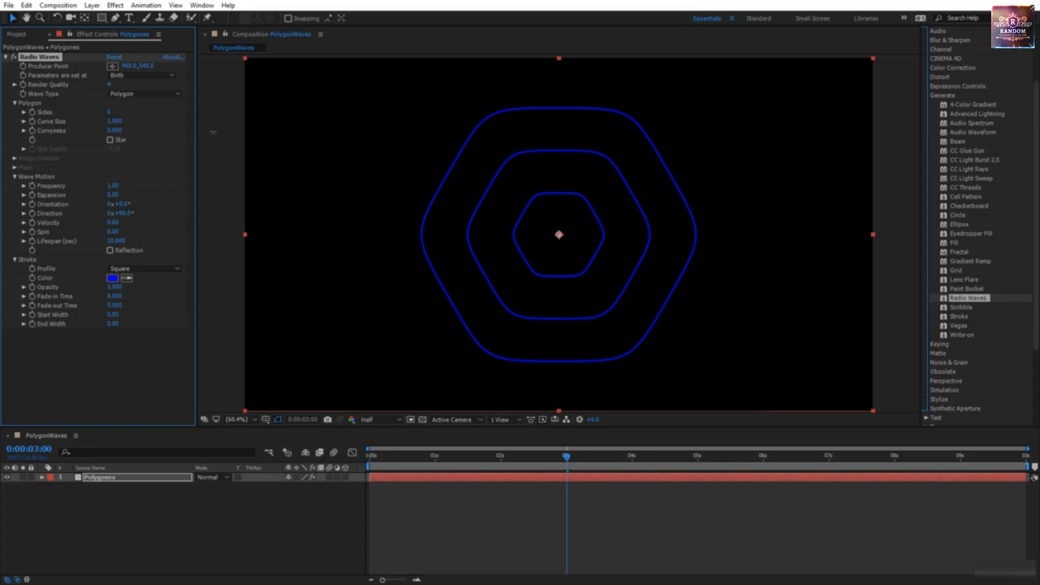
left_click_drag(122, 132, 120, 132)
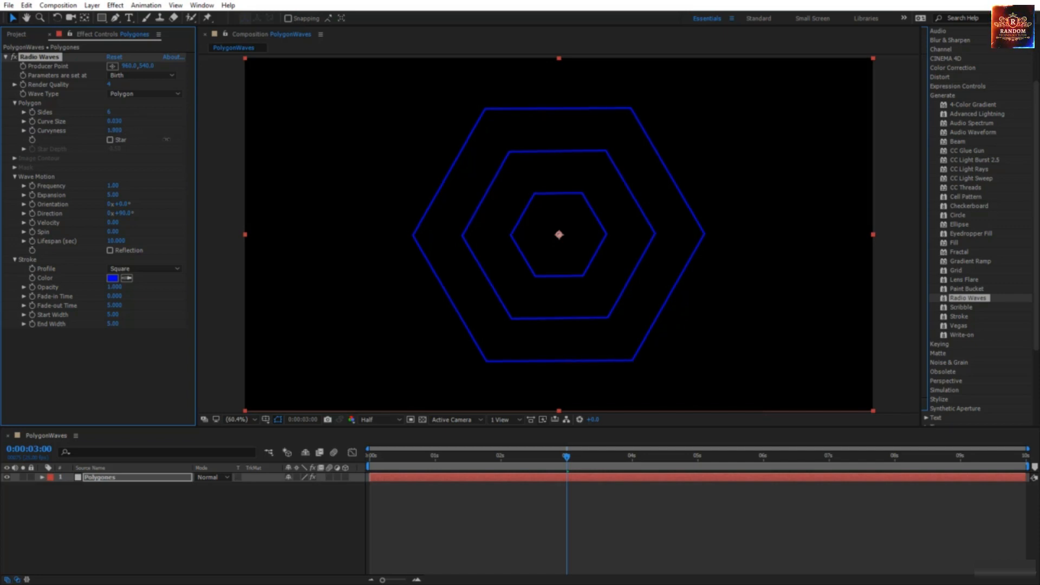
left_click_drag(167, 139, 166, 142)
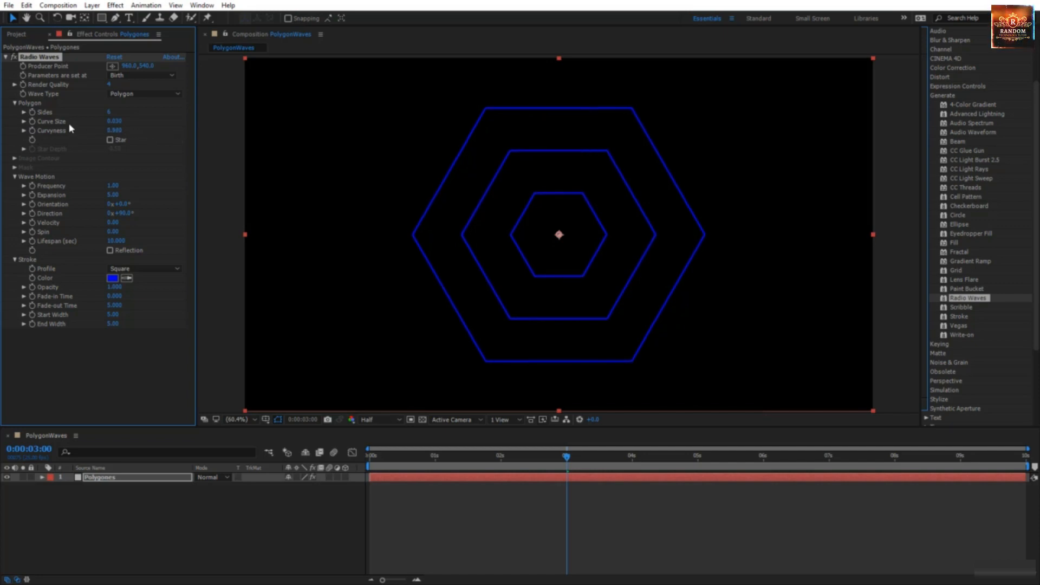
left_click(114, 121)
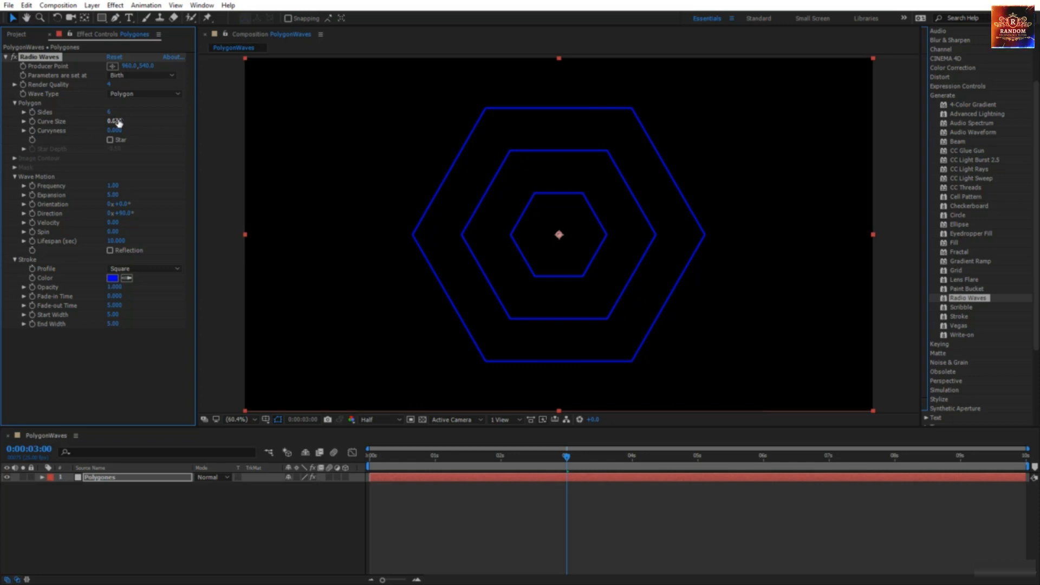
type("0.03")
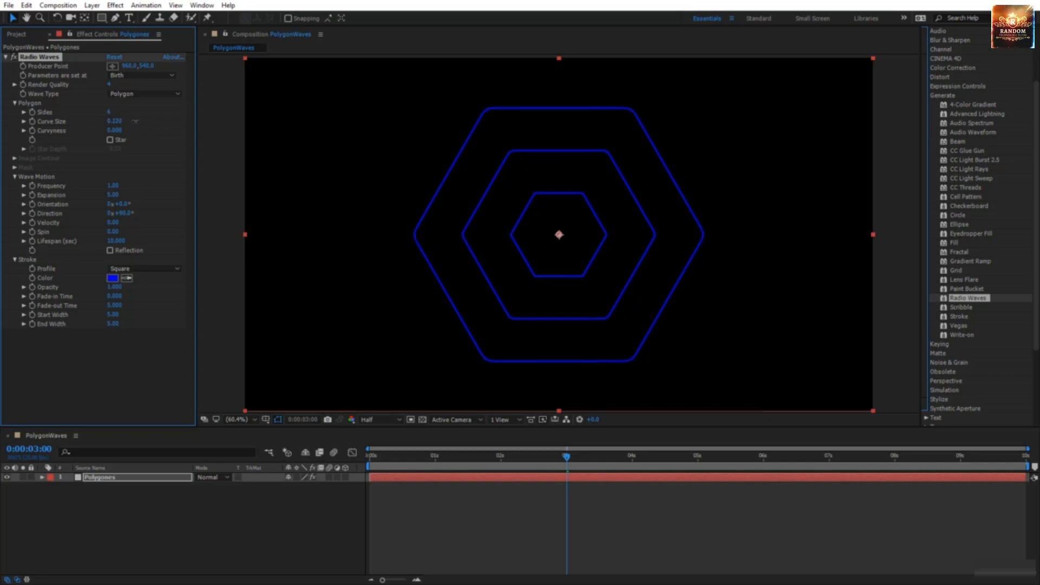
Step: Push Curvyness to its maximum, then lower it and Curve Size for sharper hexagons
left_click(115, 130)
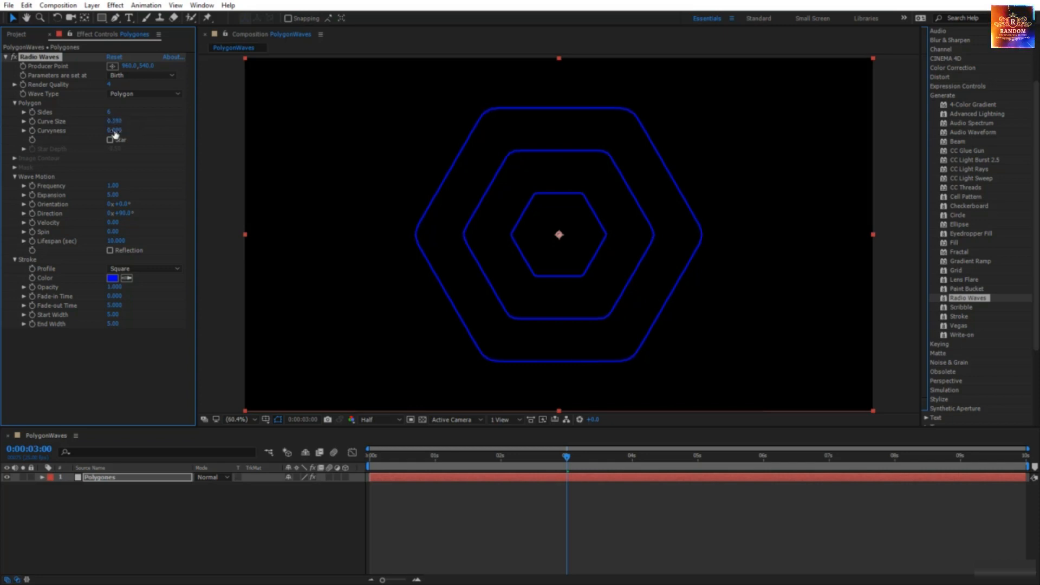
left_click_drag(130, 132, 153, 134)
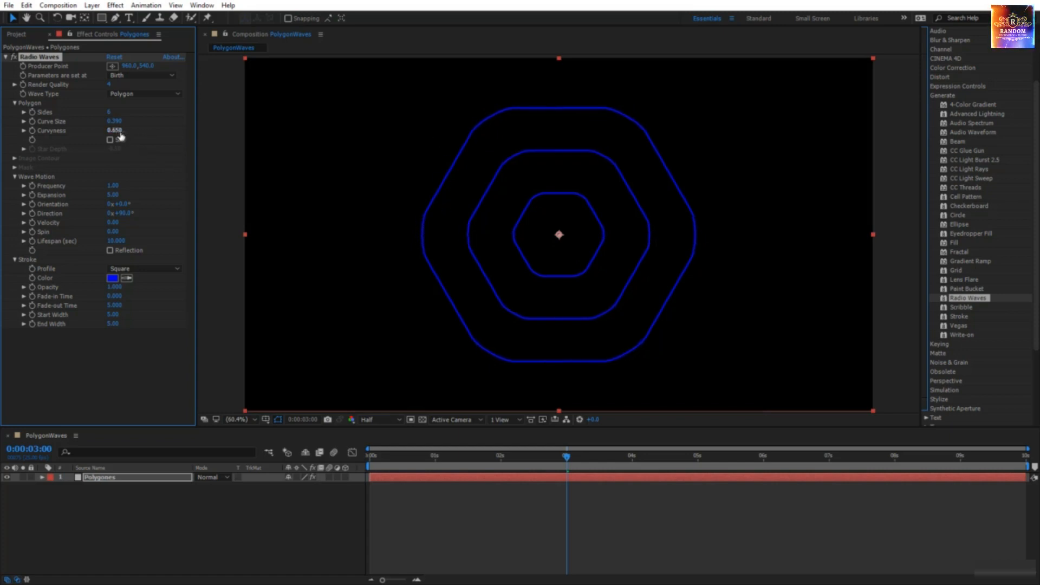
left_click_drag(127, 132, 143, 134)
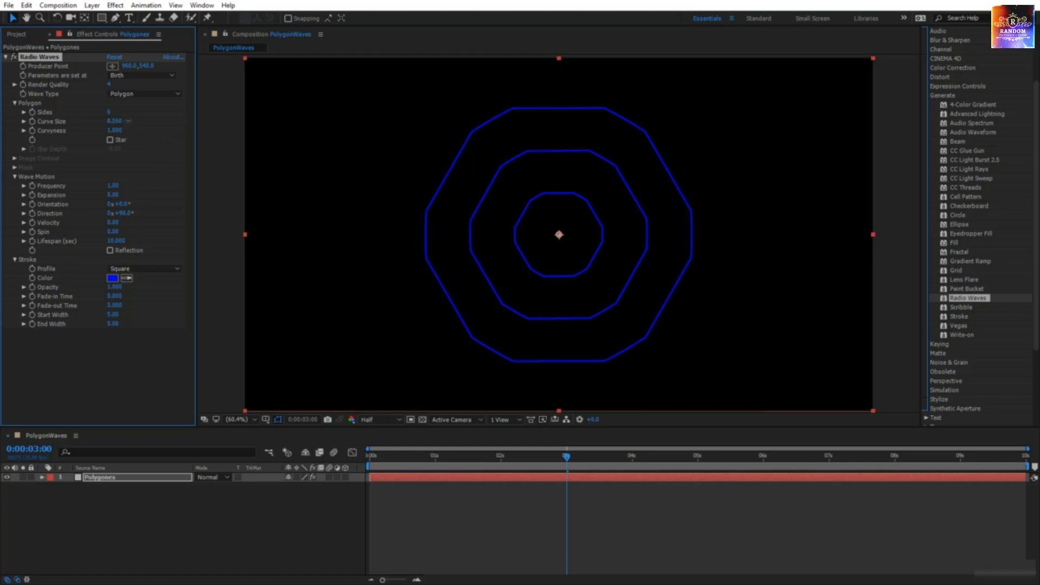
left_click_drag(118, 122, 86, 125)
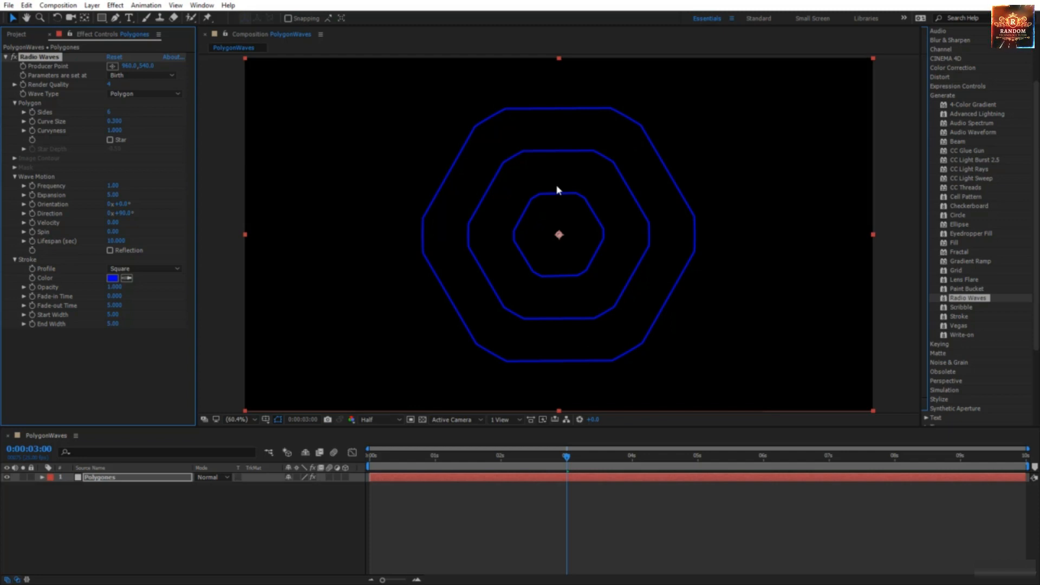
left_click(113, 121)
left_click(162, 138)
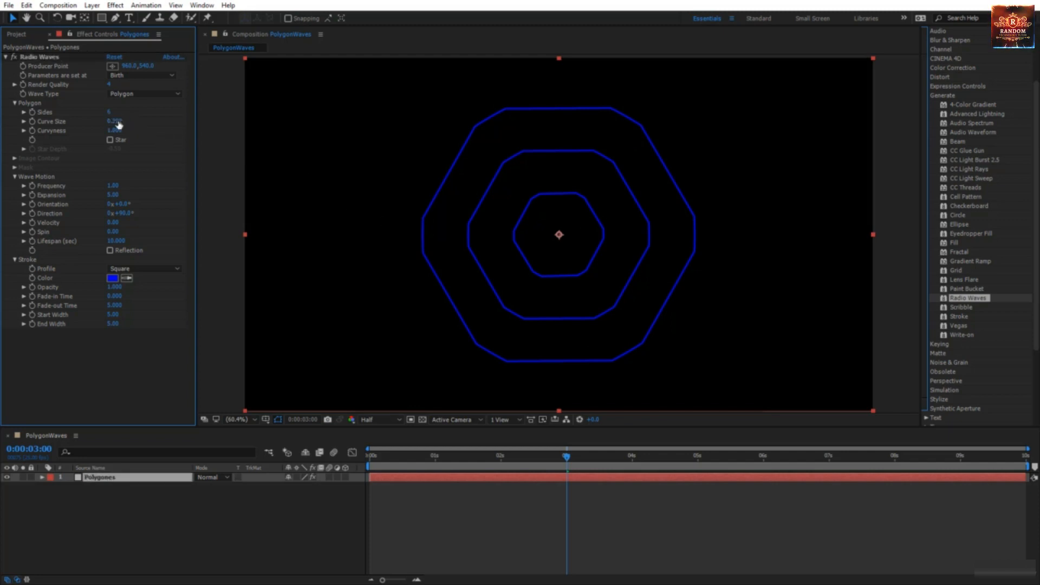
left_click_drag(114, 130, 82, 131)
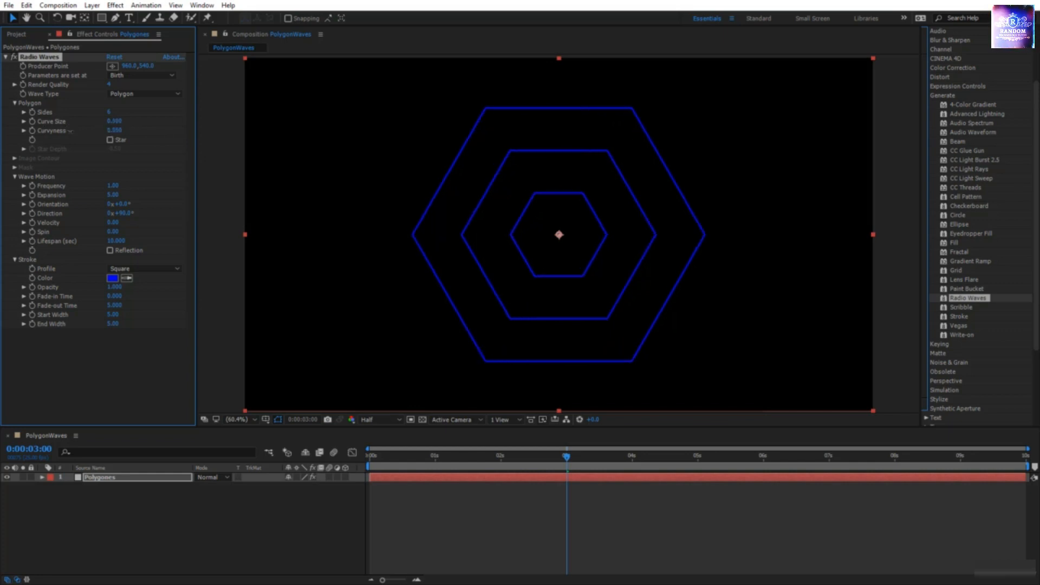
Step: Enable Star and set Star Depth to -0.70 for slender six-pointed stars
left_click(110, 140)
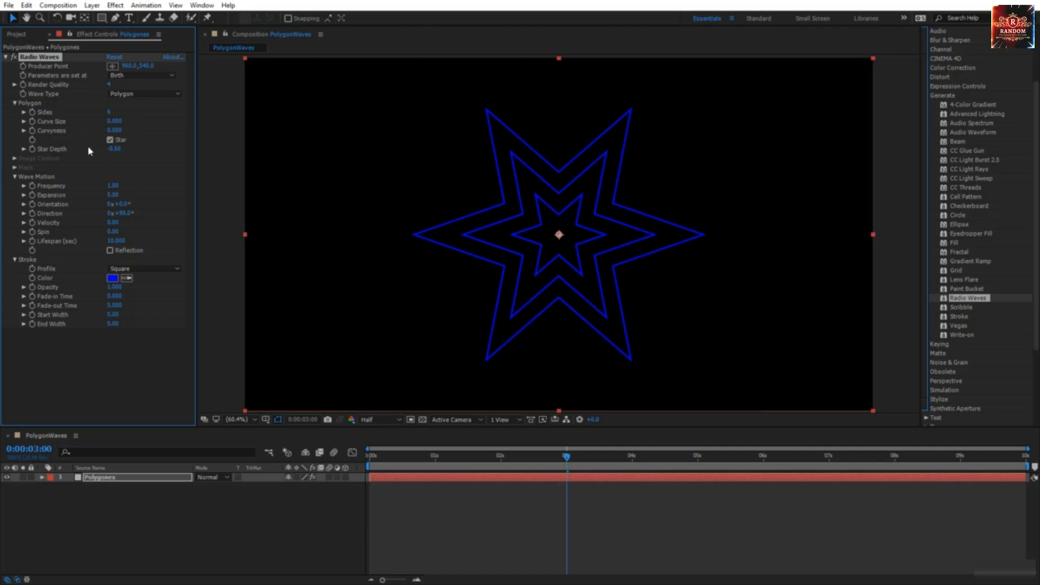
left_click_drag(114, 151, 124, 149)
left_click(124, 149)
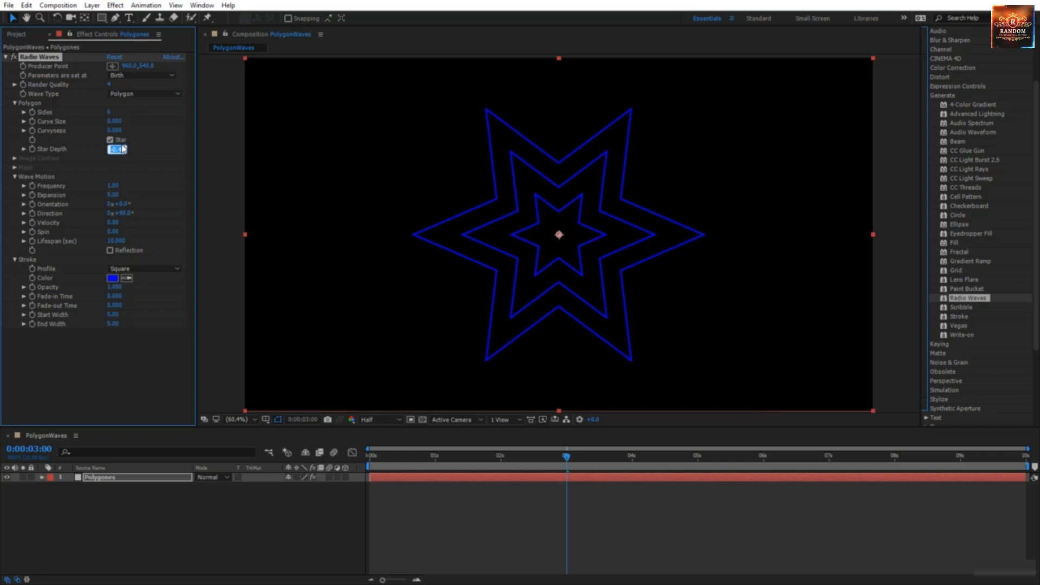
type("0")
key("Return")
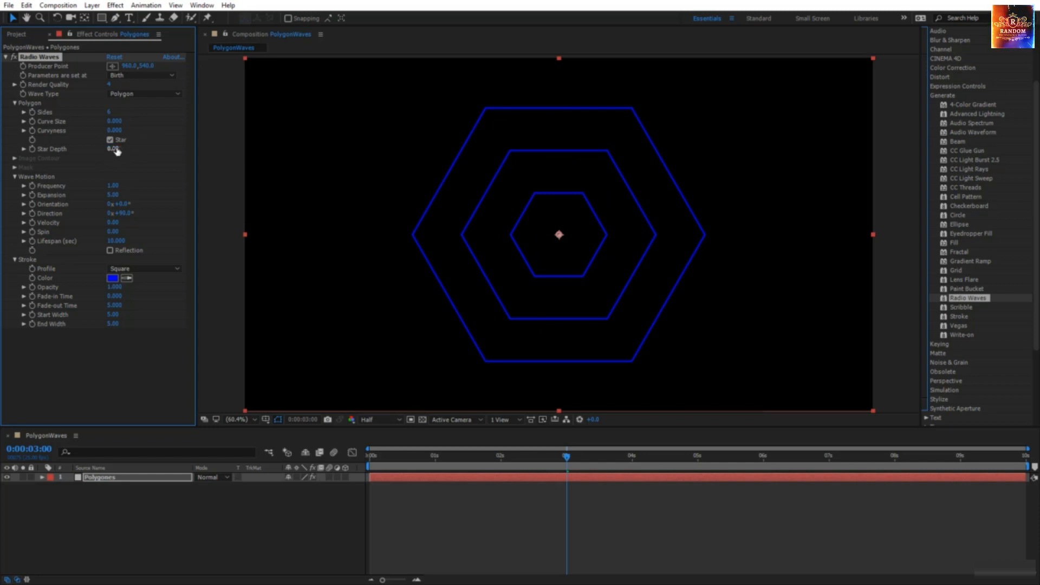
left_click_drag(117, 151, 319, 164)
left_click_drag(369, 173, 105, 174)
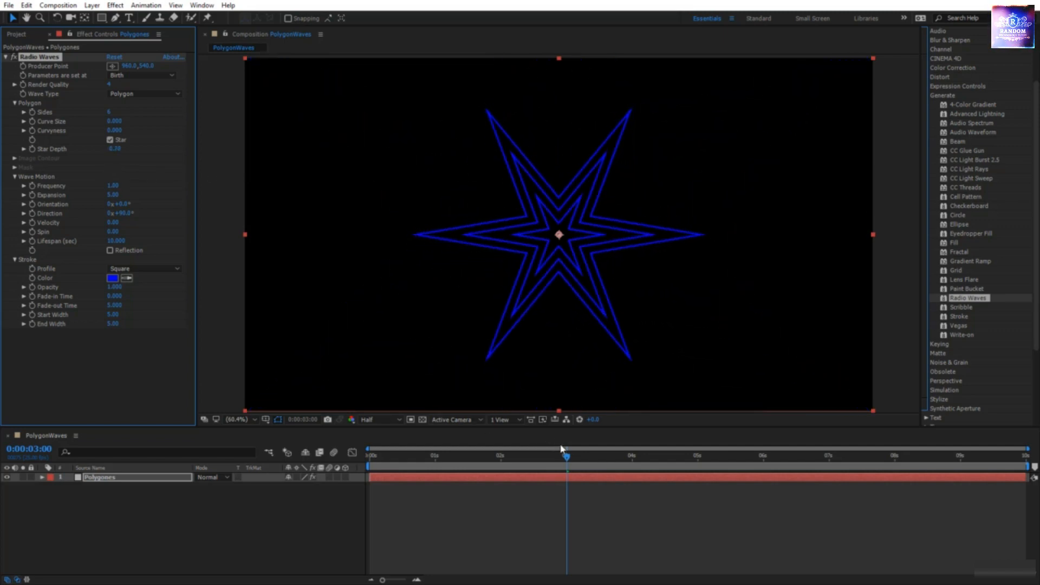
left_click_drag(568, 461, 370, 458)
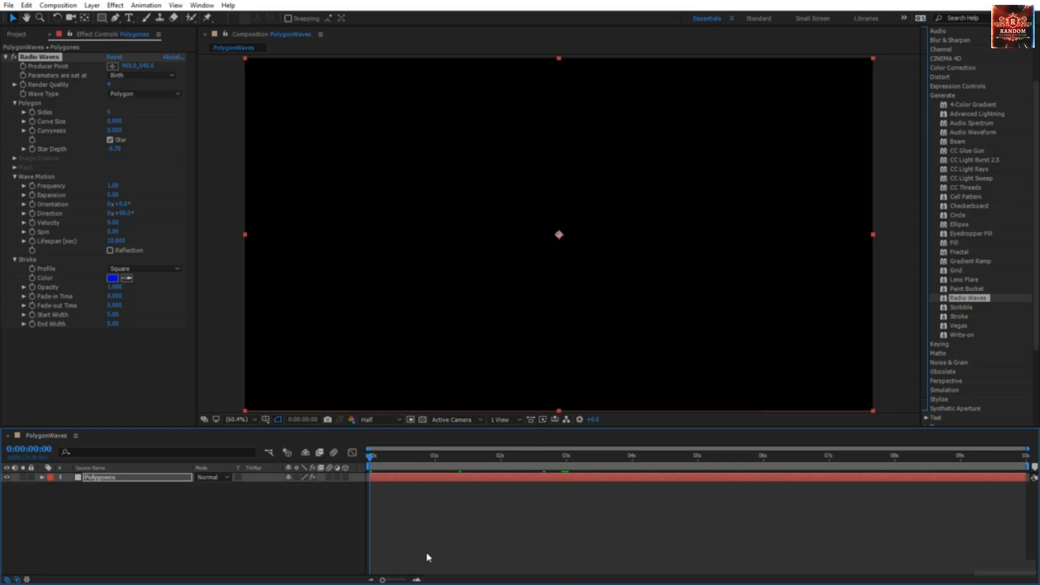
Step: At 3 s, set Curve Size 0.820 and Curvyness 1.000, preview, and keyframe Curve Size
key("space")
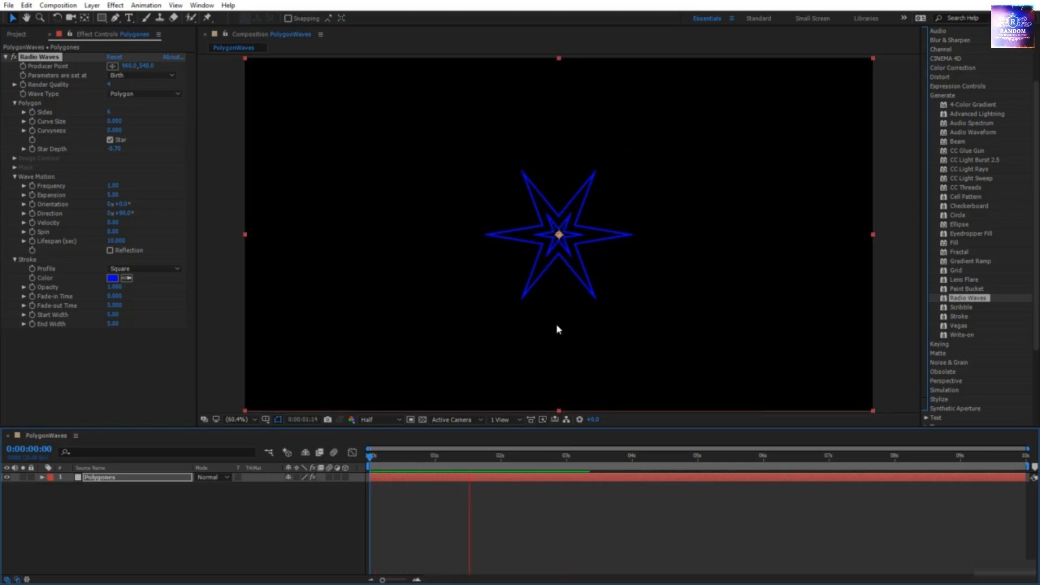
left_click(568, 468)
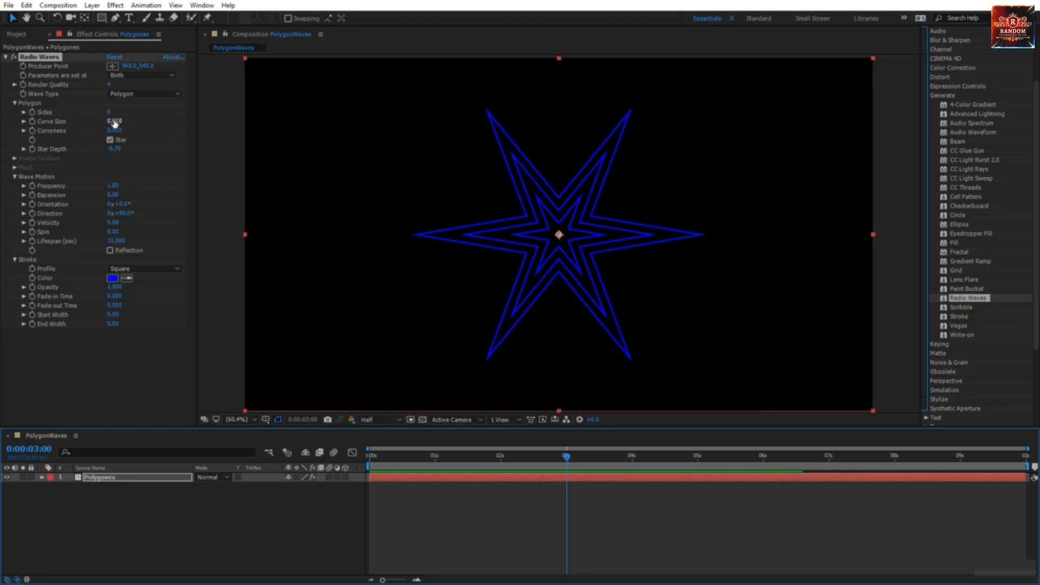
left_click_drag(114, 124, 124, 121)
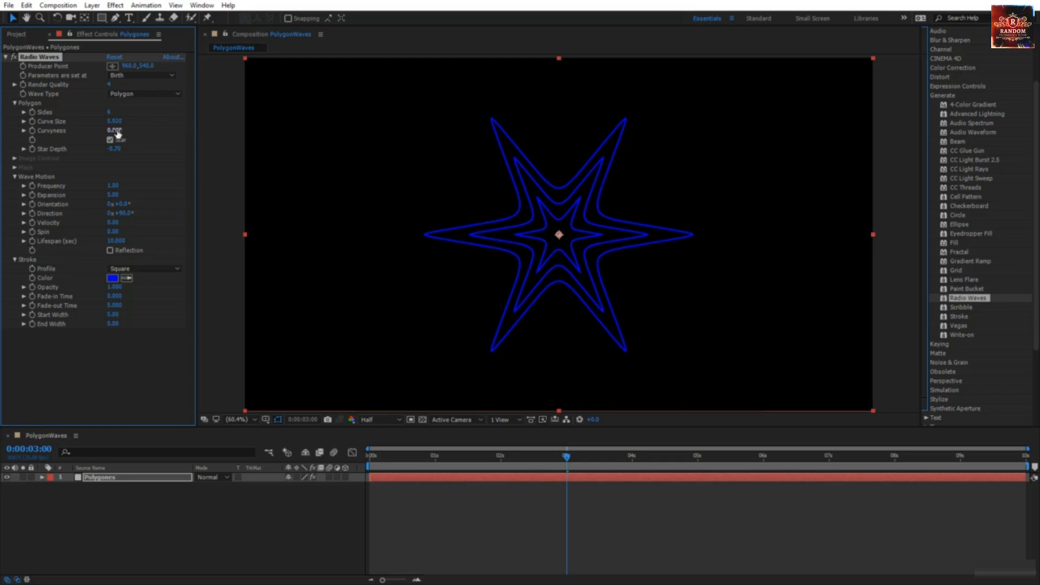
left_click_drag(115, 131, 180, 135)
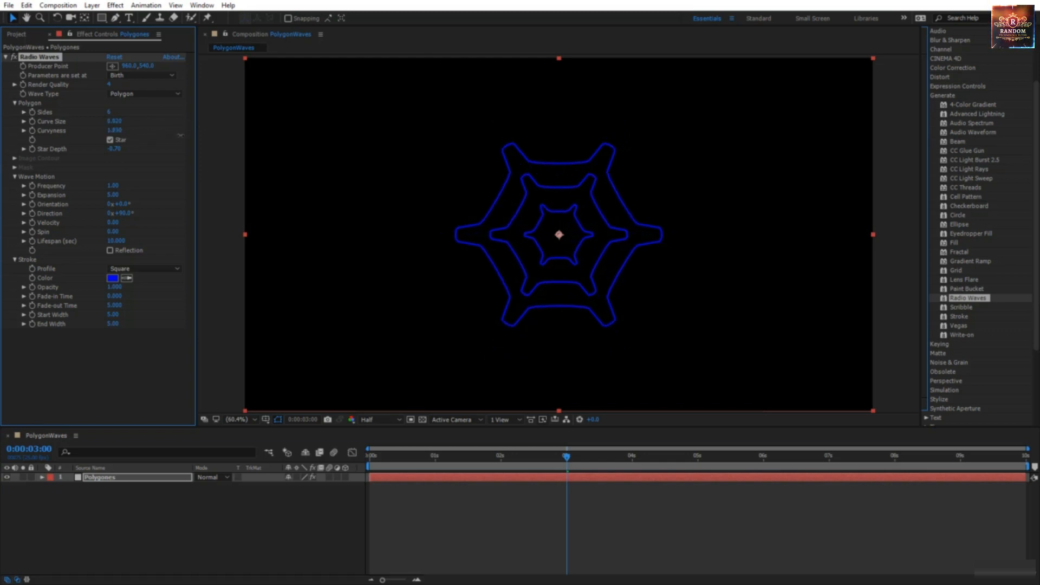
key("space")
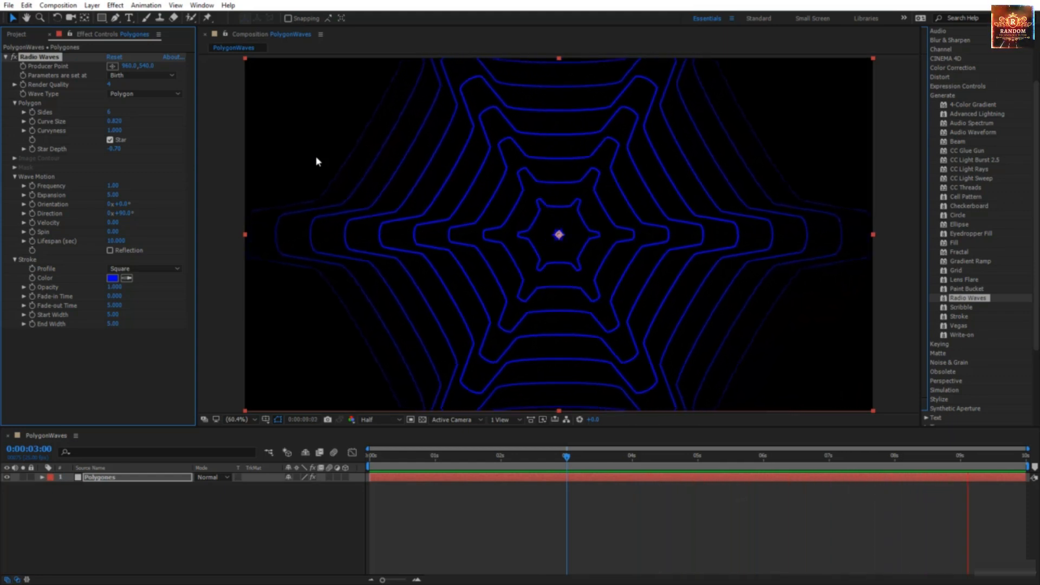
key("space")
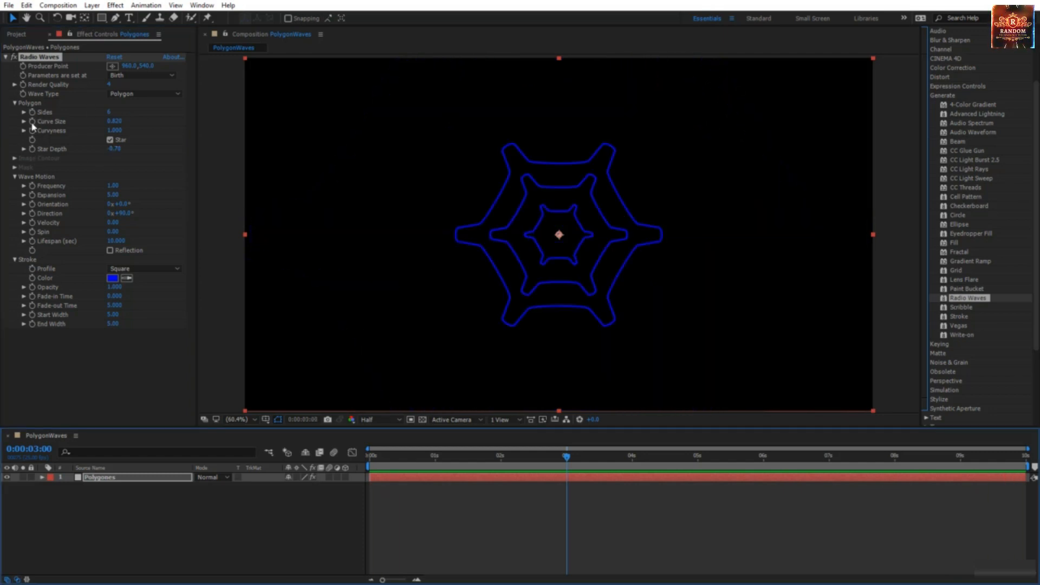
left_click(33, 122)
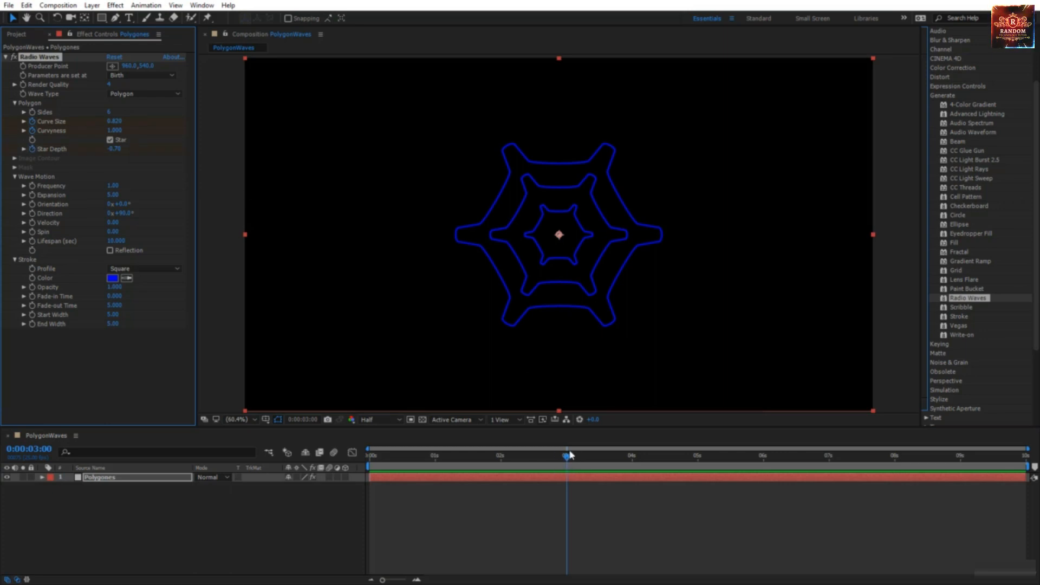
Step: At 0 s, set Curve Size to 0.000 and Star Depth to 2.67, then preview
left_click_drag(567, 459, 369, 459)
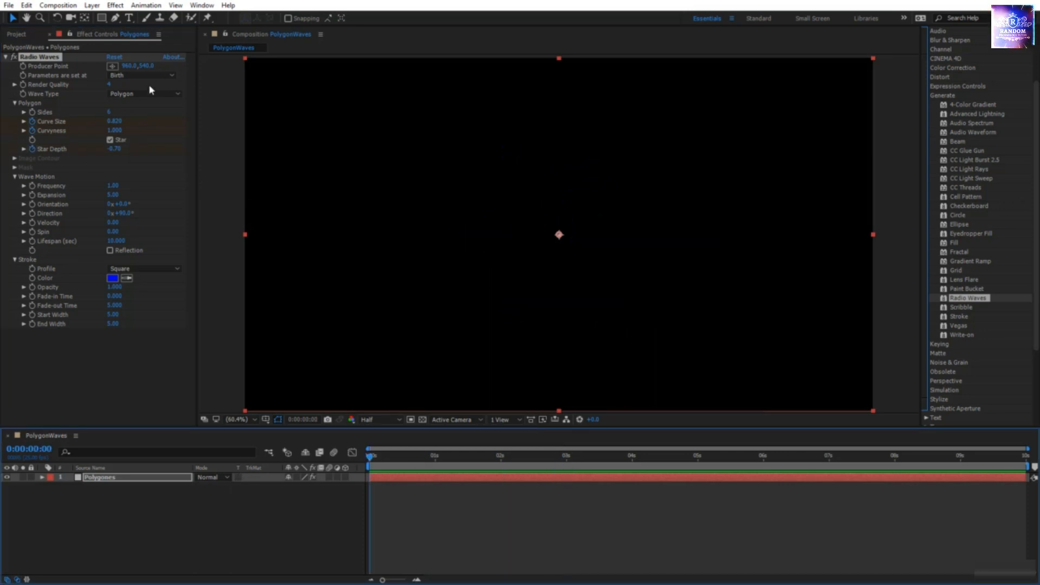
left_click_drag(114, 125, 143, 123)
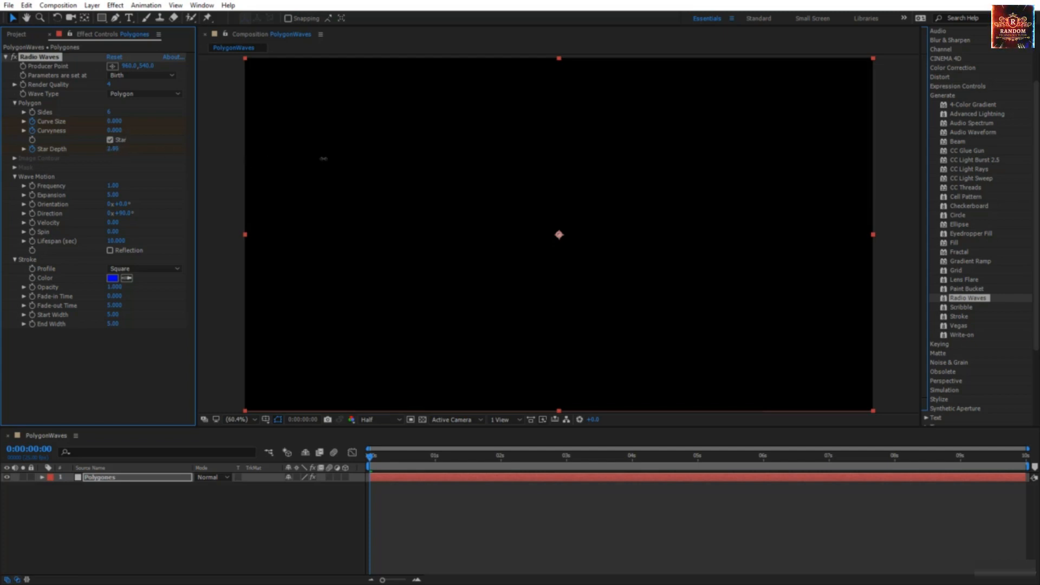
left_click_drag(324, 158, 291, 188)
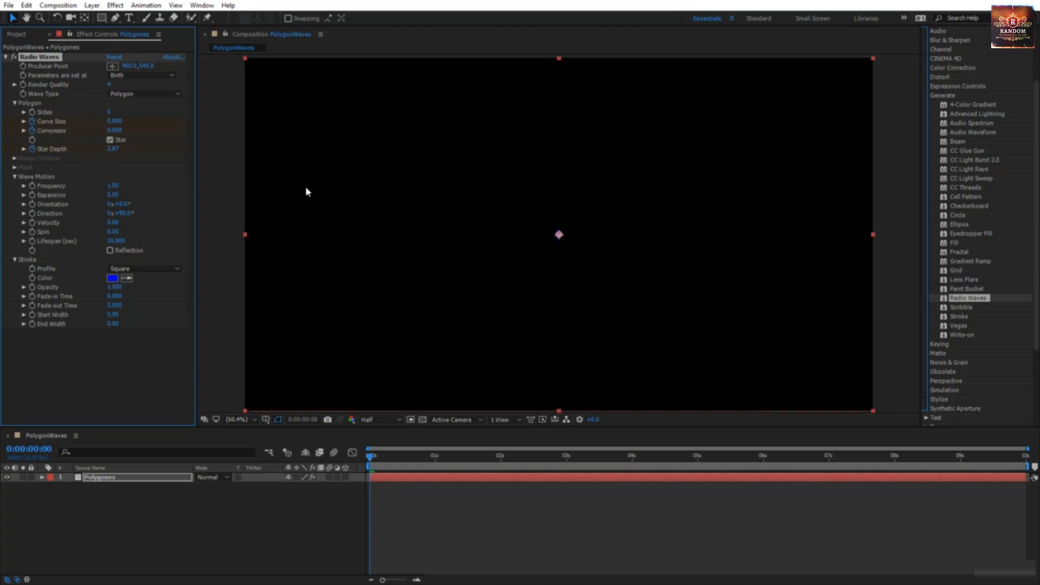
key("space")
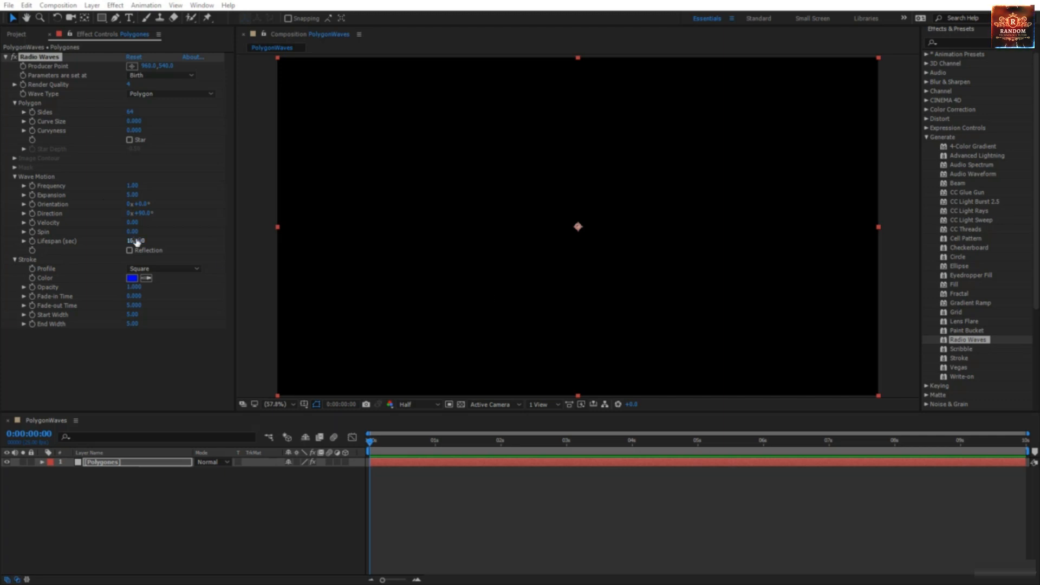
left_click(441, 523)
key("space")
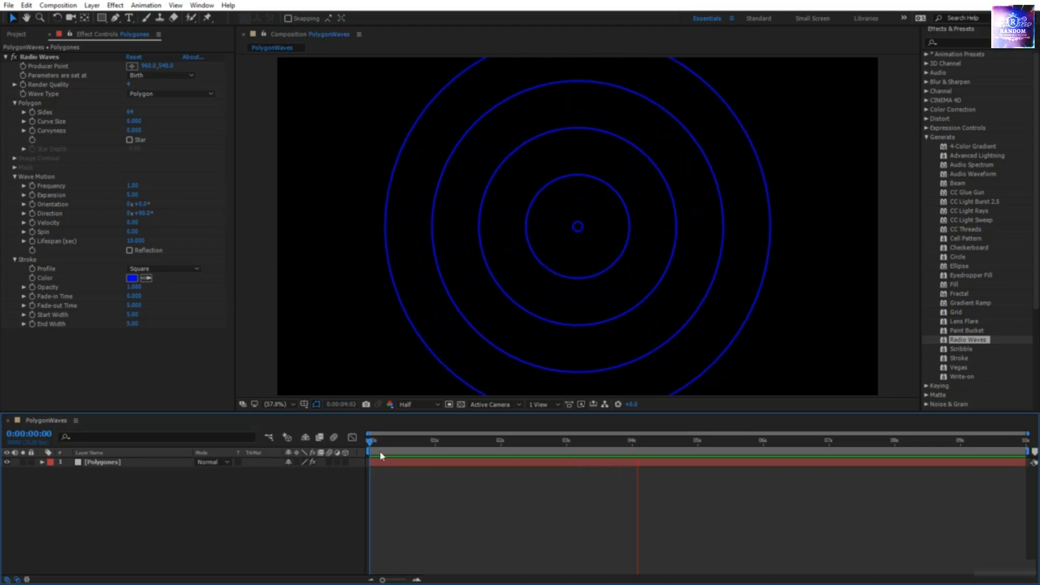
key("space")
left_click_drag(418, 442, 566, 454)
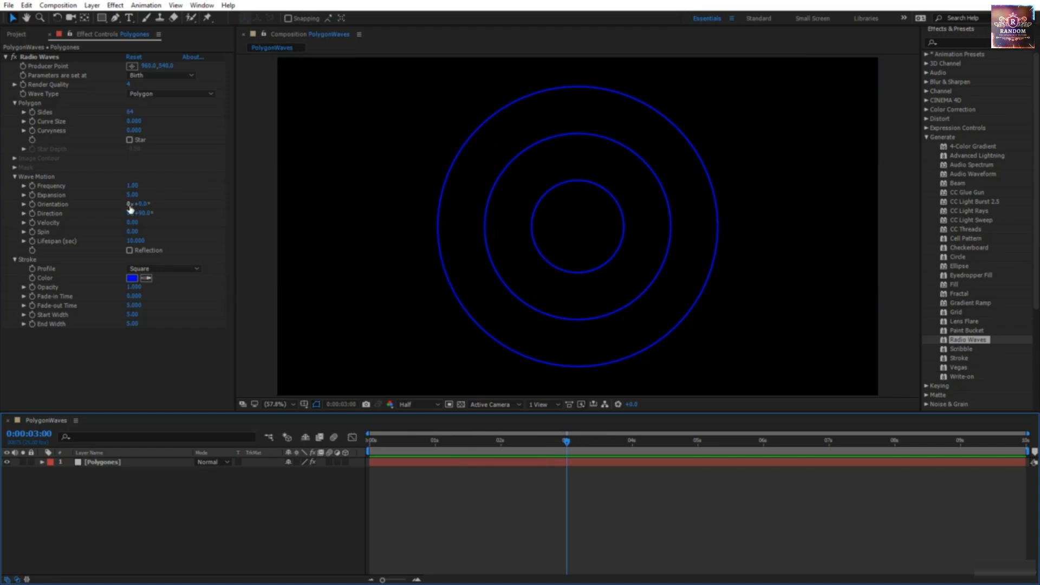
left_click_drag(566, 442, 635, 449)
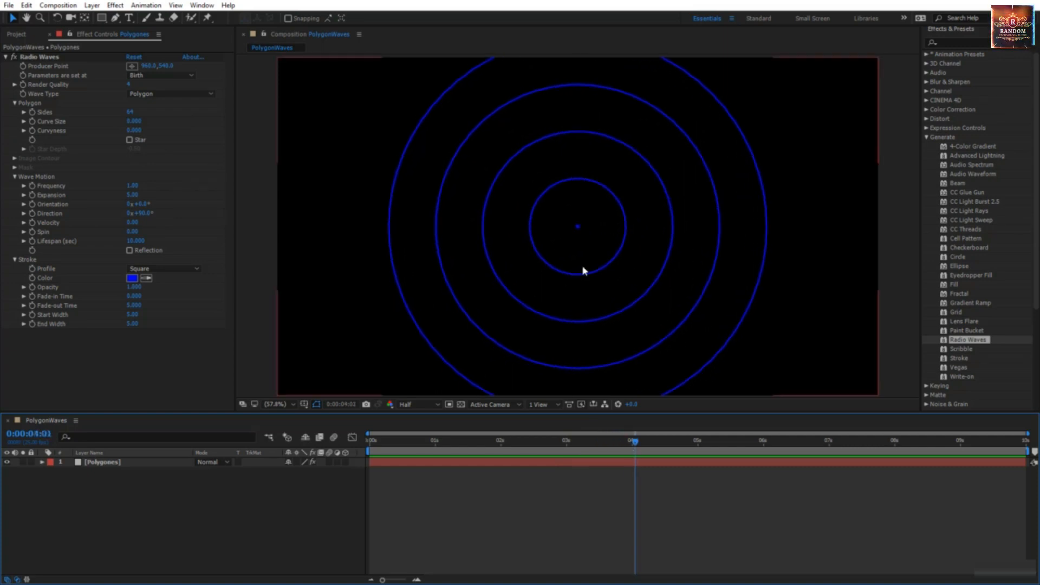
left_click_drag(634, 442, 570, 451)
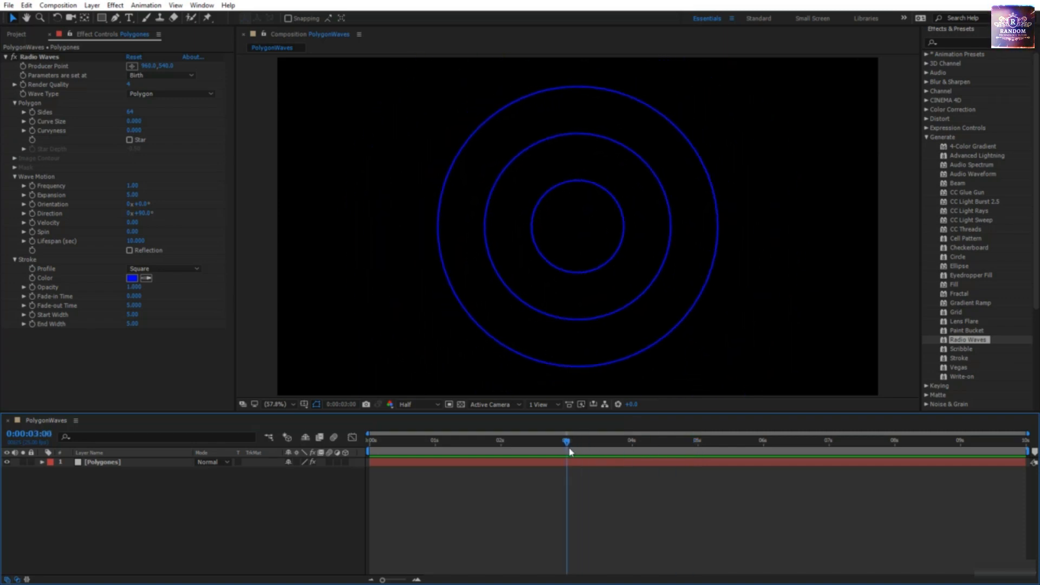
left_click(132, 186)
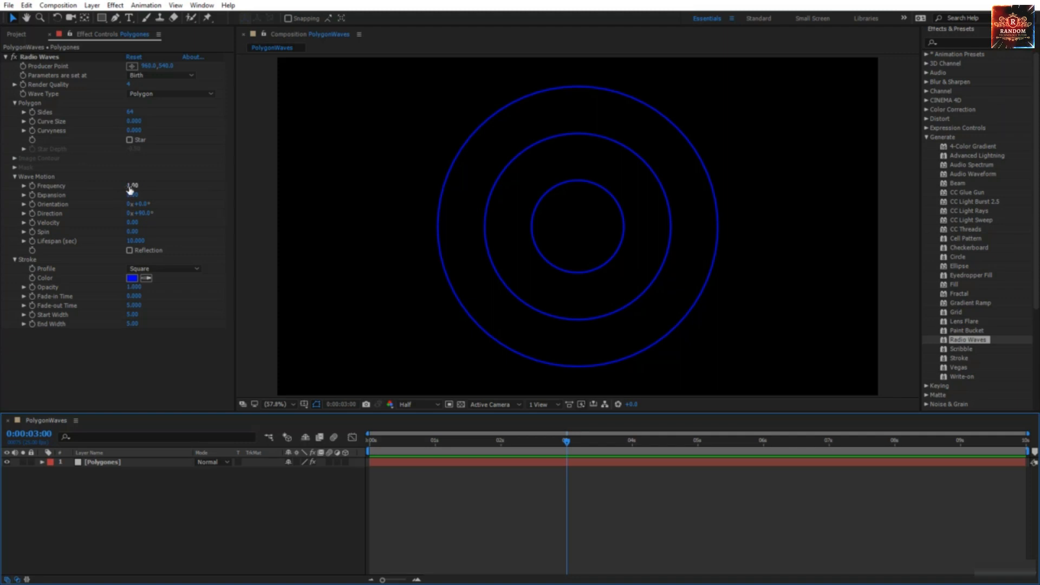
type("2")
left_click(573, 198)
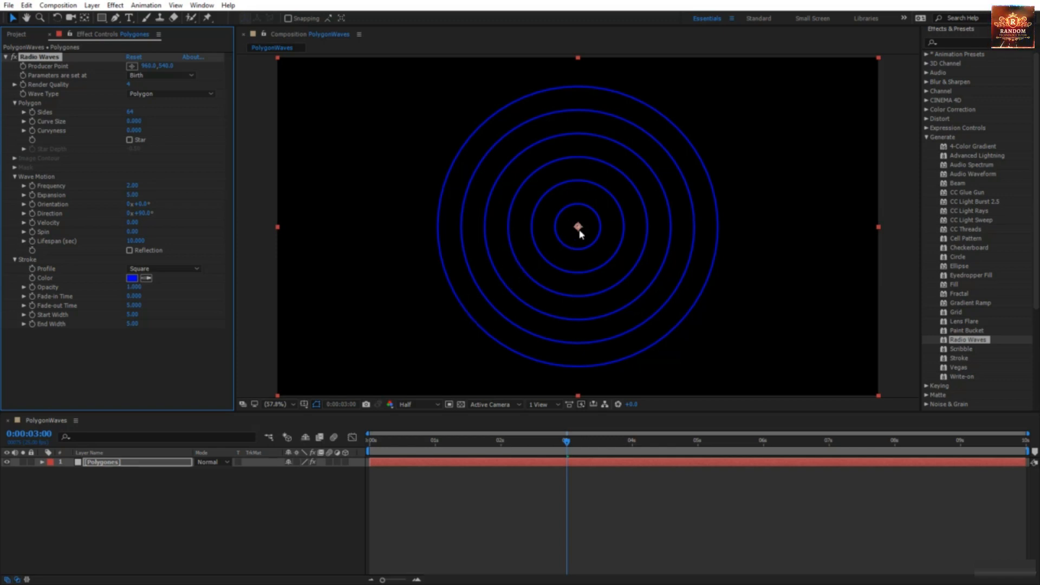
left_click(133, 185)
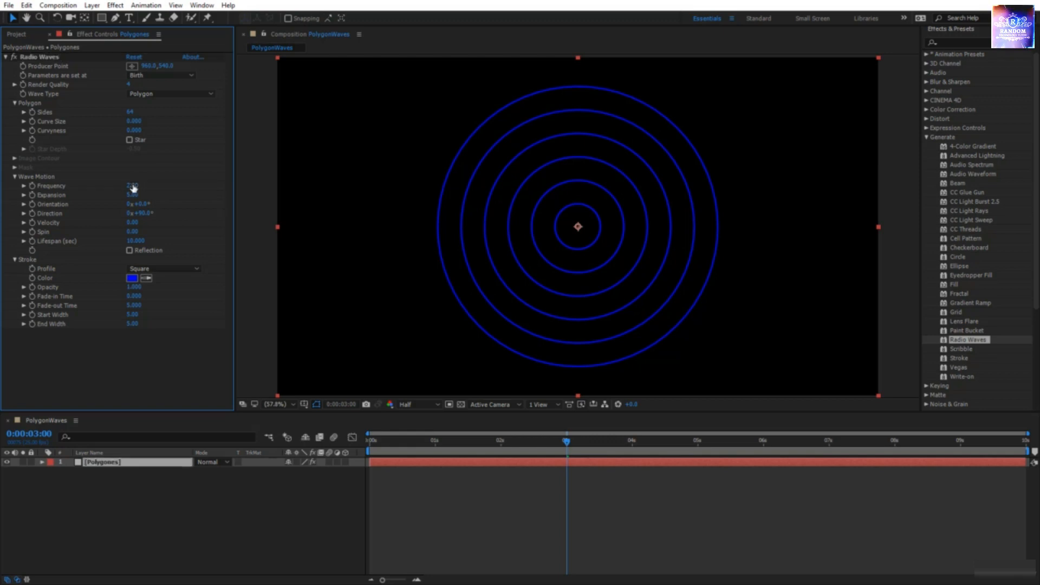
type("1")
key("Return")
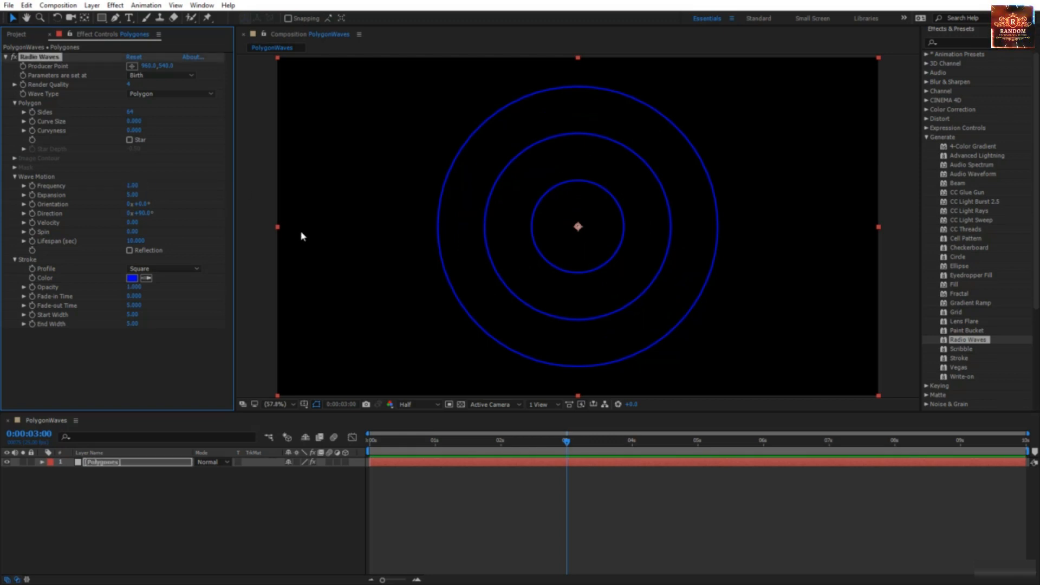
left_click(128, 185)
type("2")
key("Return")
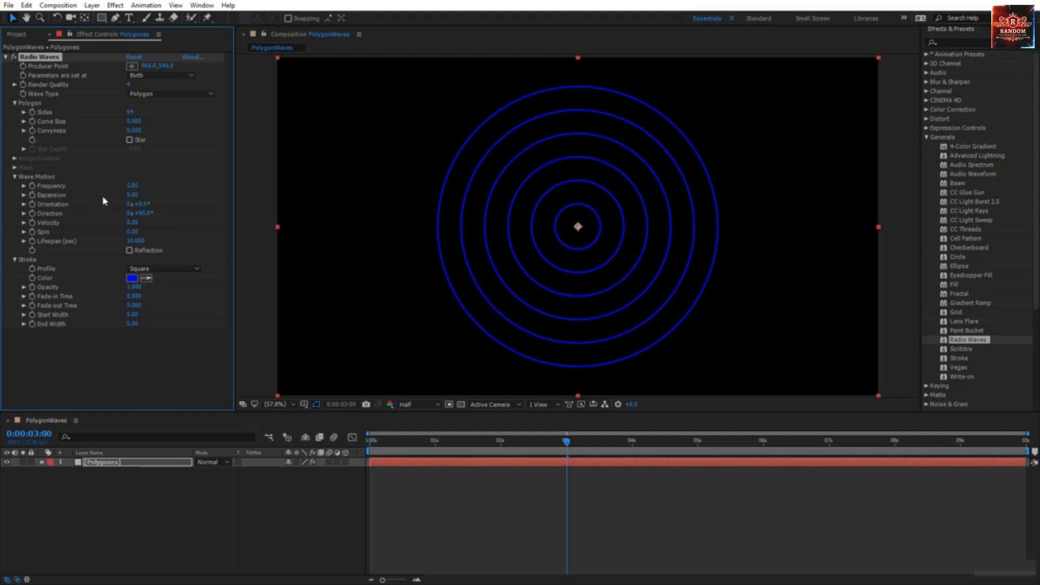
left_click(132, 185)
type("1")
key("Return")
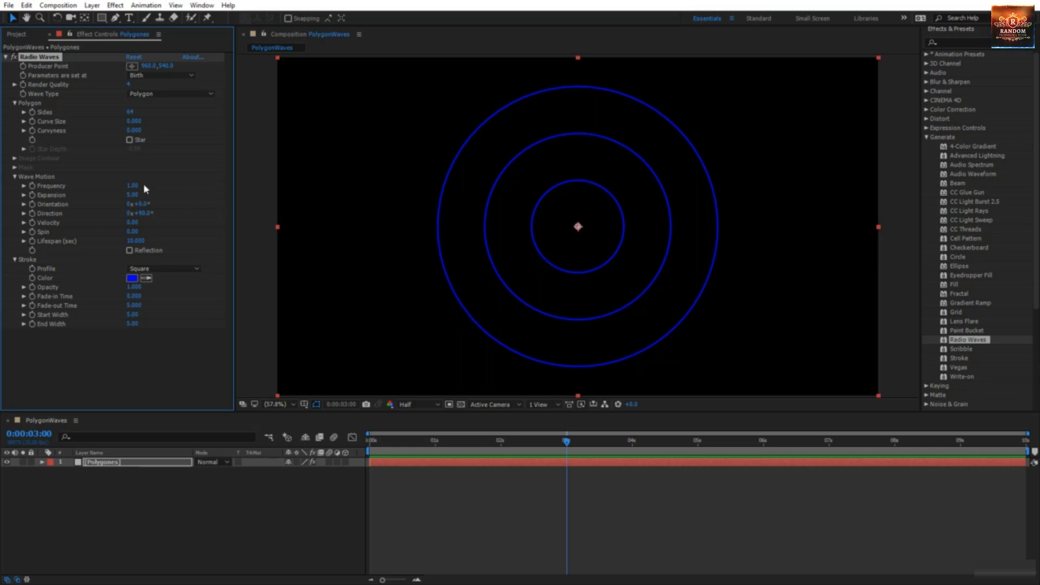
Step: Set Expansion to 7.00 and preview the wider rings from 0 s
left_click(133, 195)
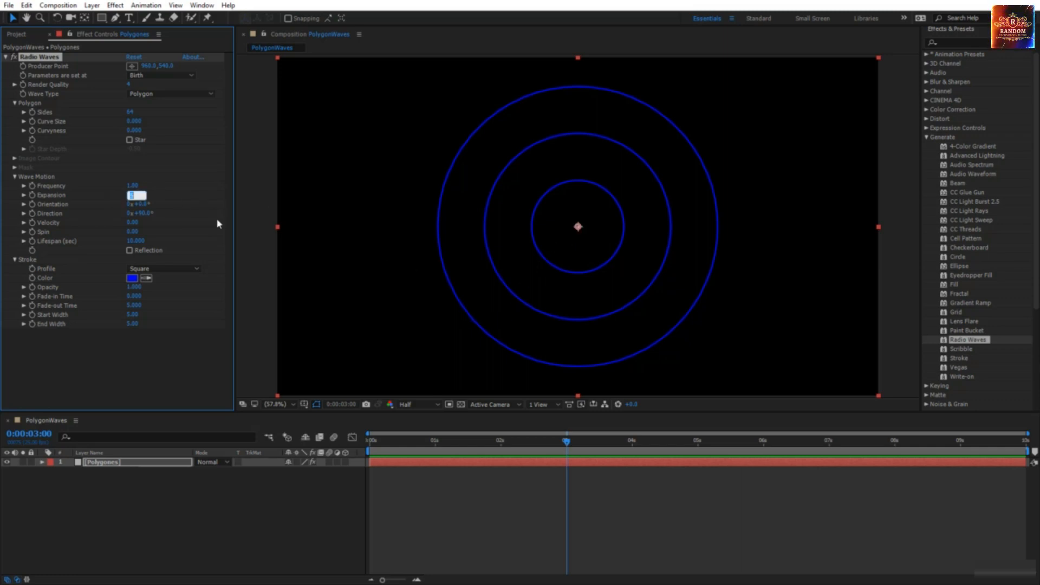
type("7")
key("Return")
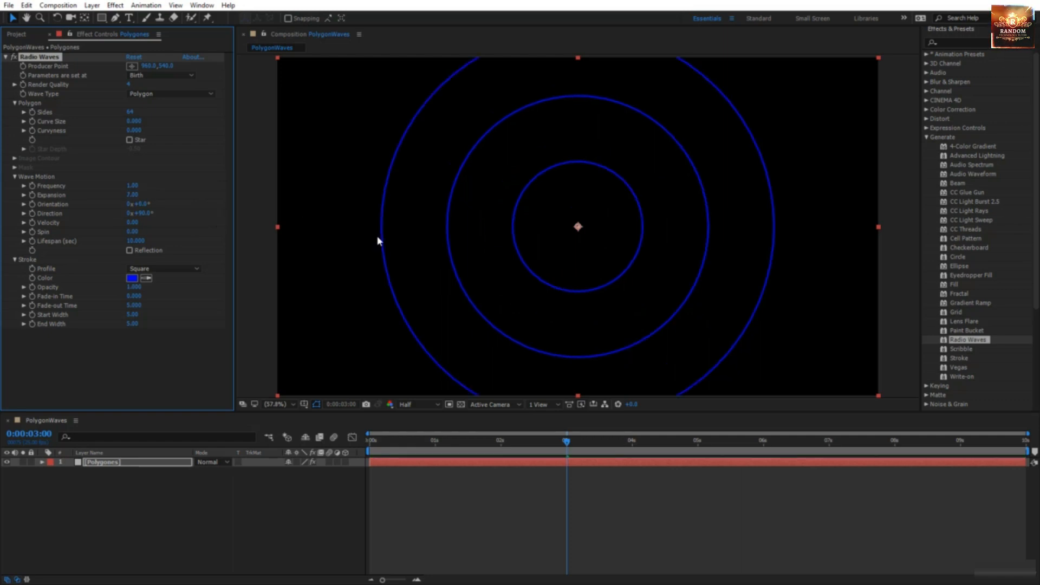
left_click(569, 449)
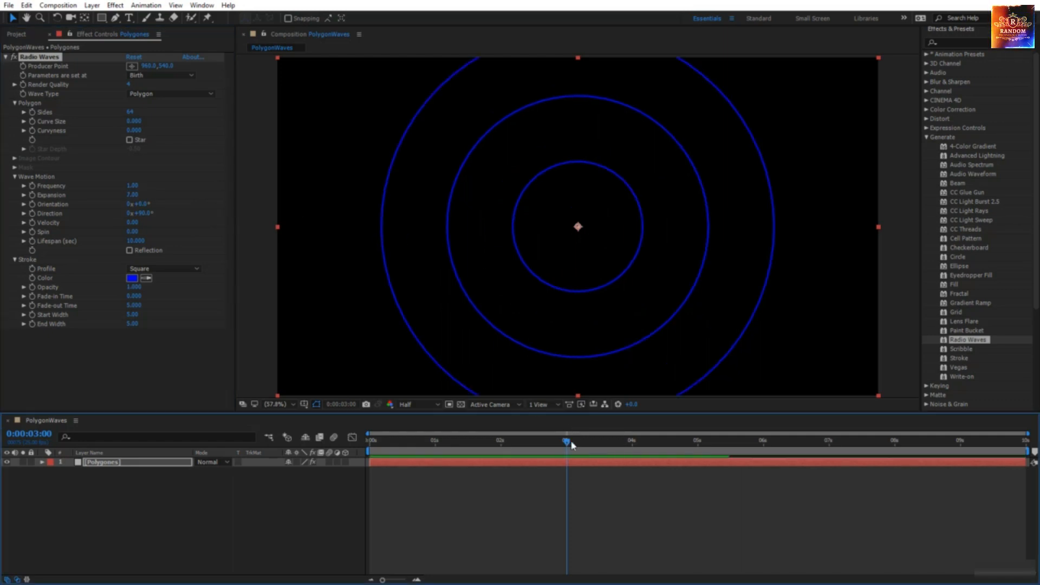
left_click_drag(566, 445, 335, 460)
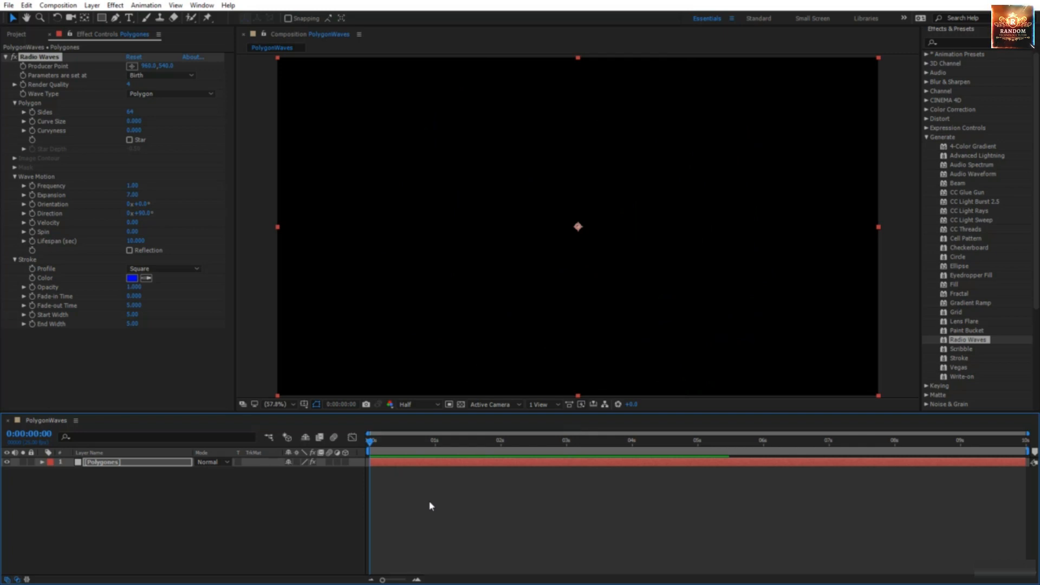
key("space")
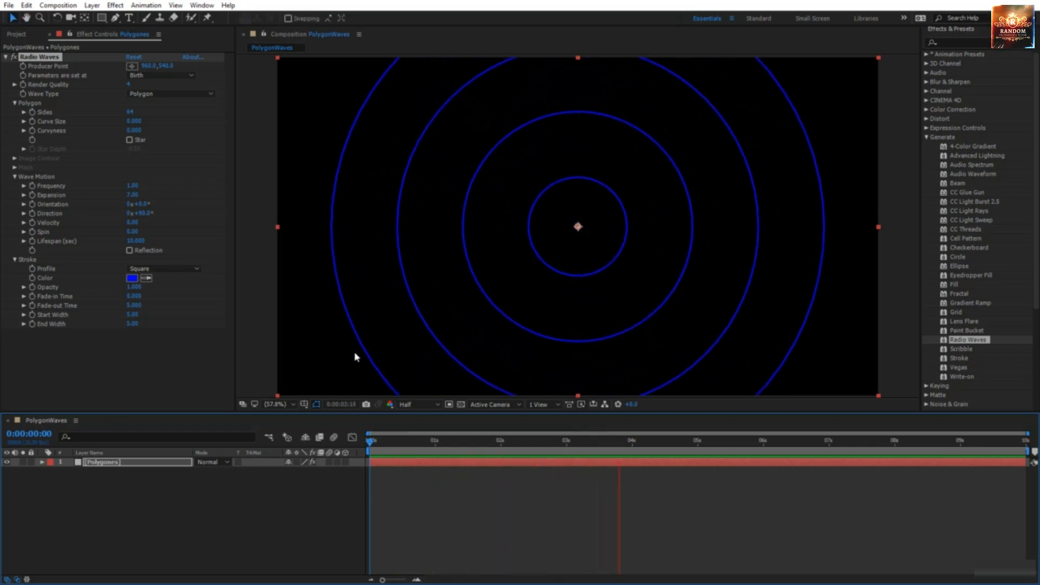
key("space")
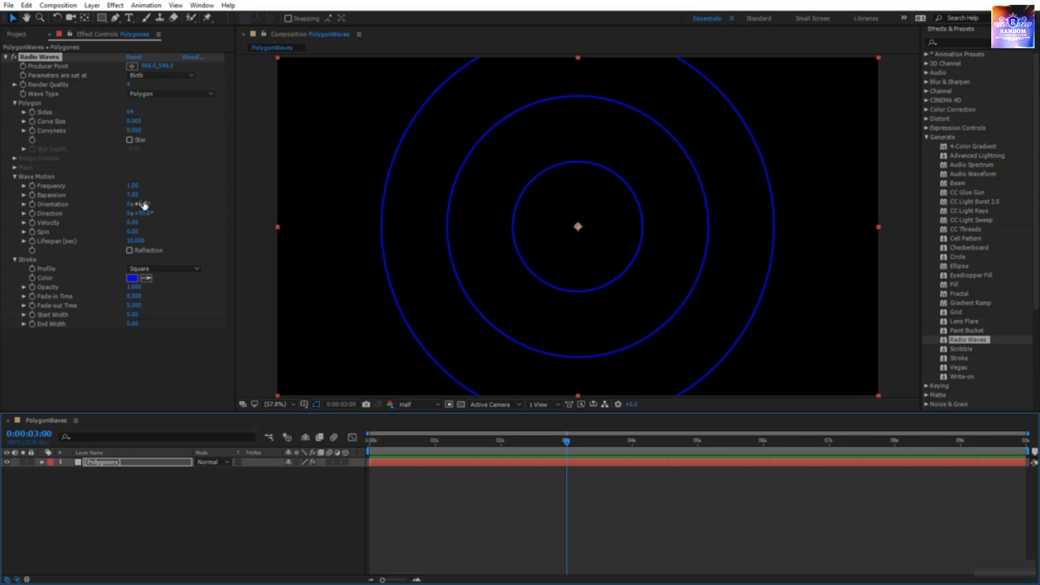
Step: Make the waves 3-sided triangles and lower the Expansion value
left_click(131, 111)
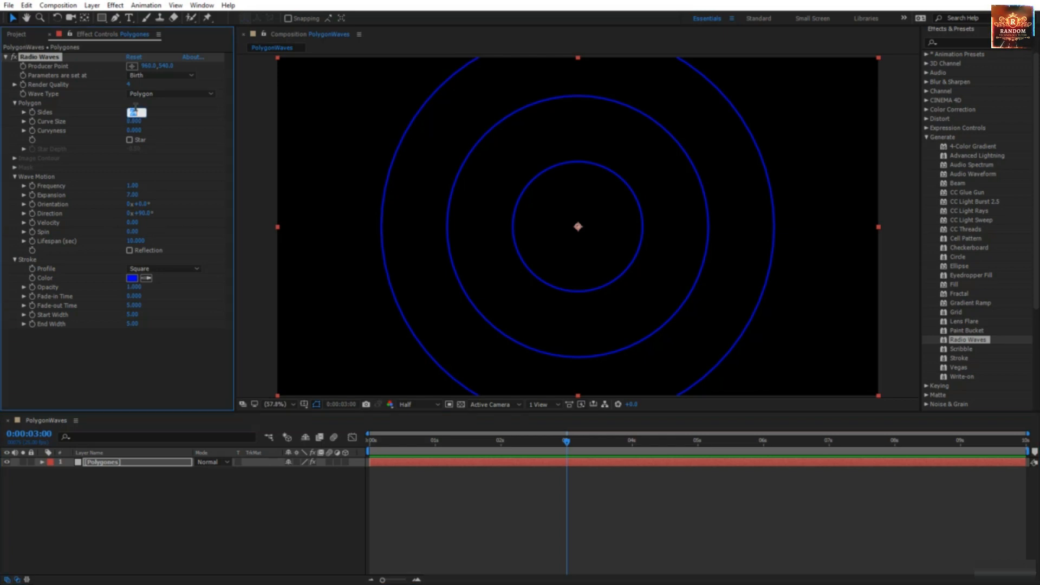
type("3")
key("Return")
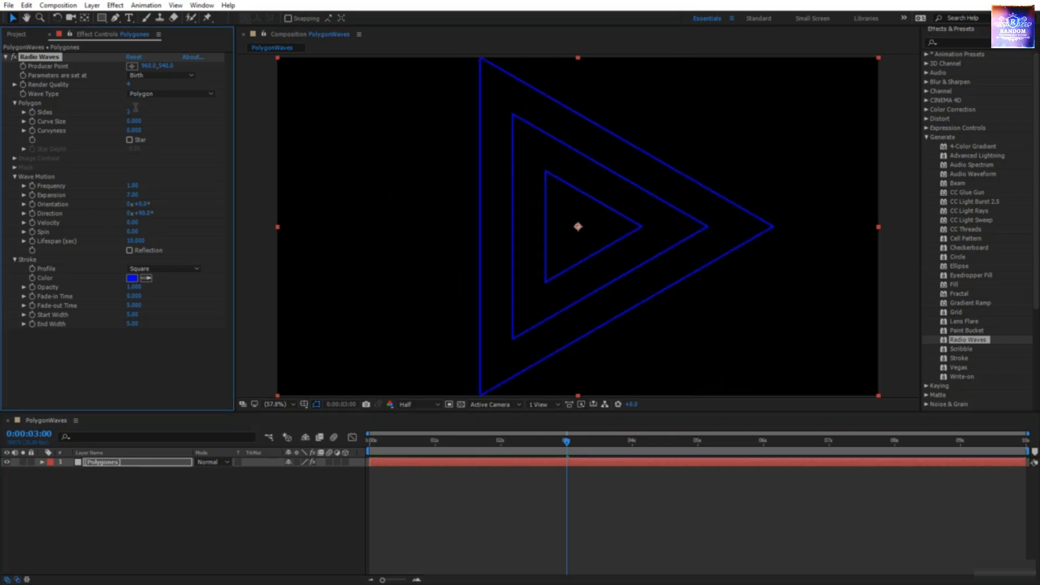
left_click(133, 195)
type("6")
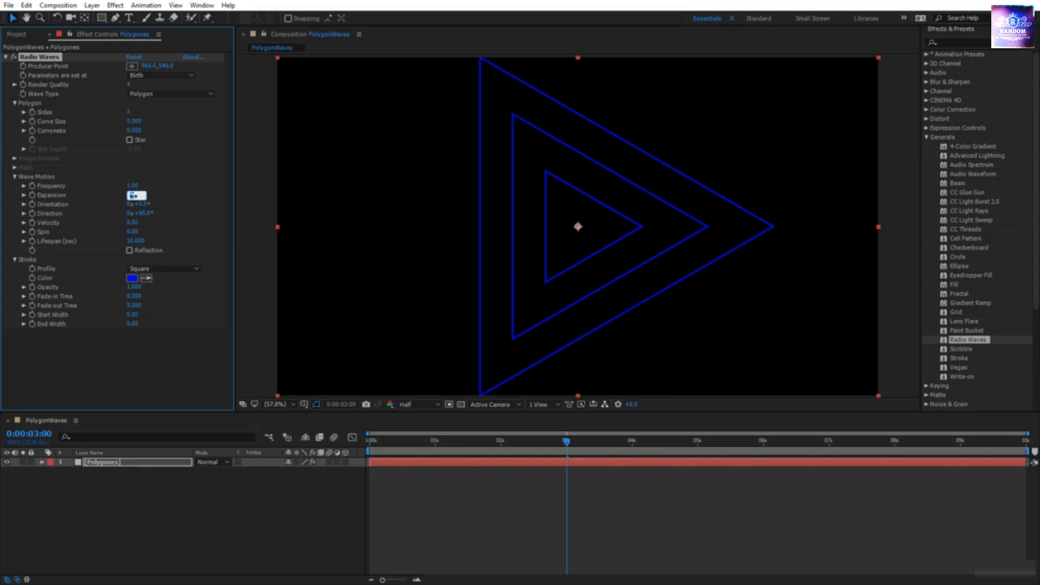
key("Return")
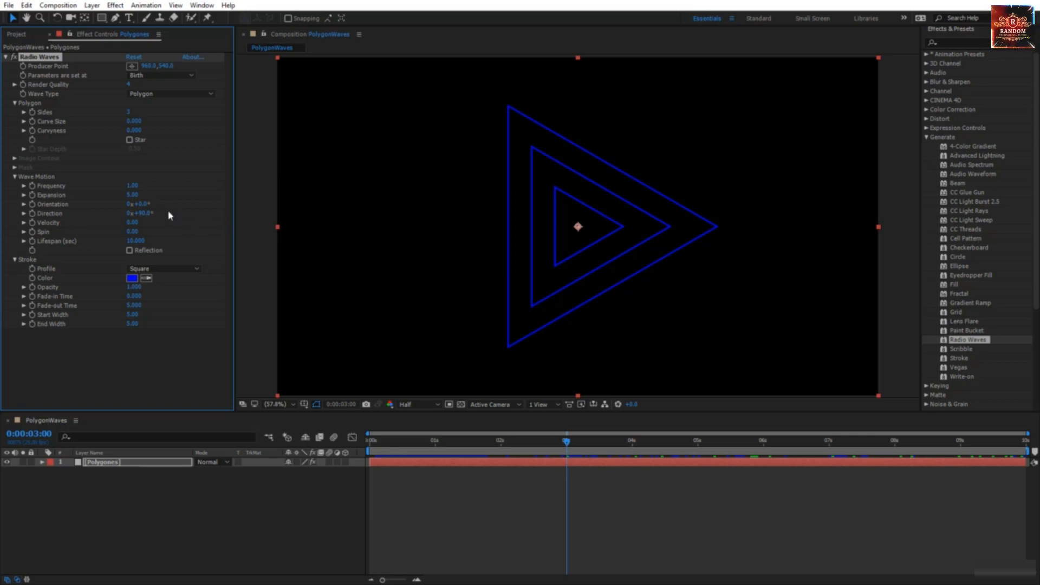
Step: Rotate the triangle waves' Orientation and preview the animation from the start
left_click_drag(139, 204, 182, 208)
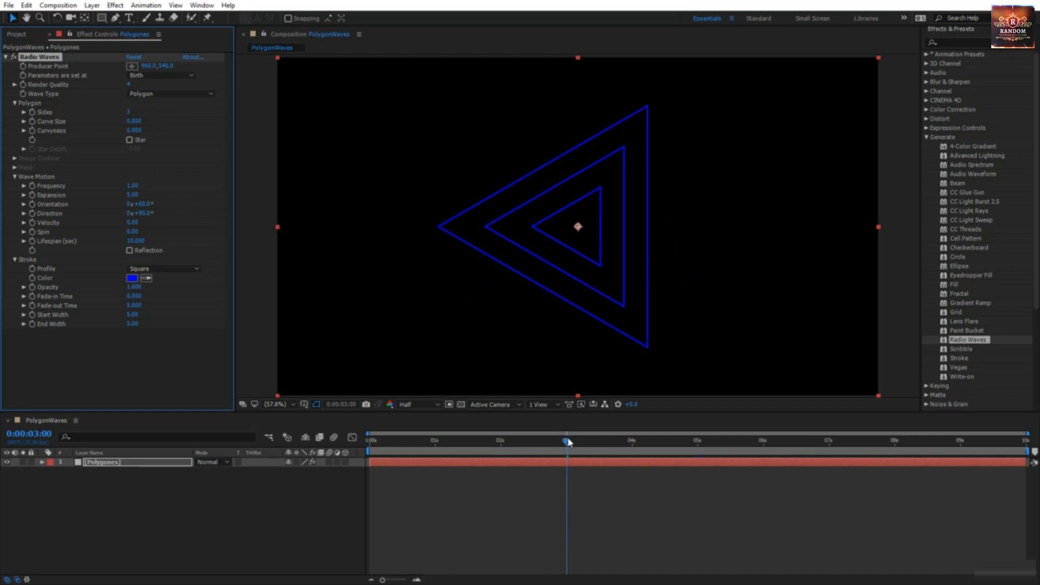
left_click_drag(567, 441, 298, 480)
key("space")
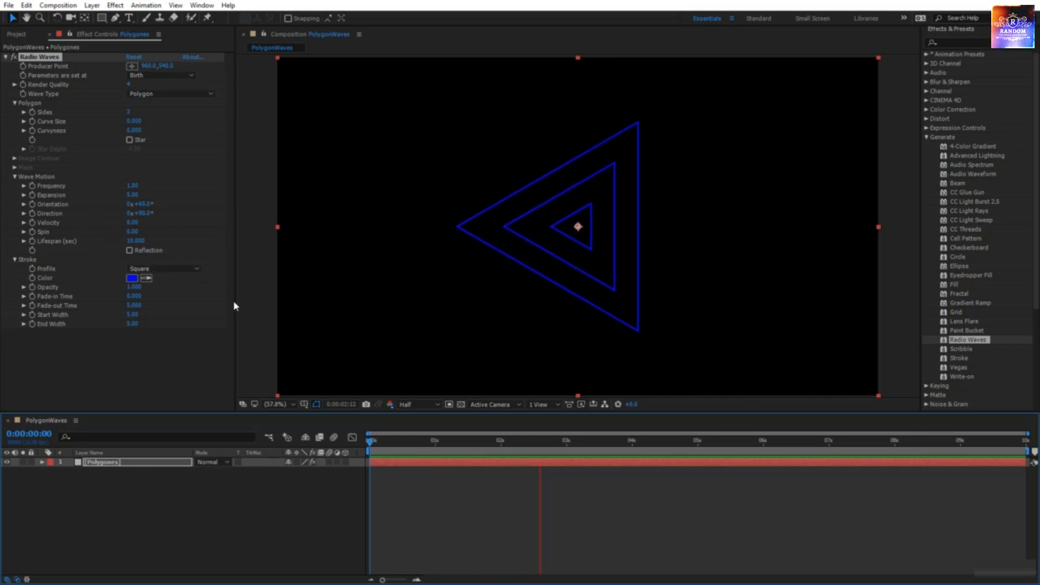
key("space")
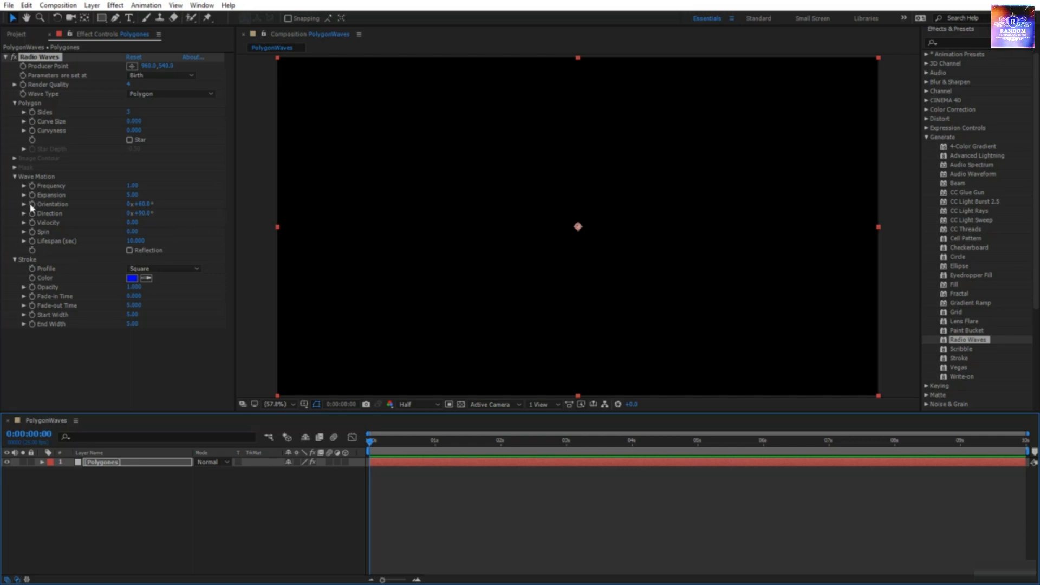
Step: Keyframe Orientation at 0° at the start and about one full turn (1x+4°) at the end
left_click(142, 205)
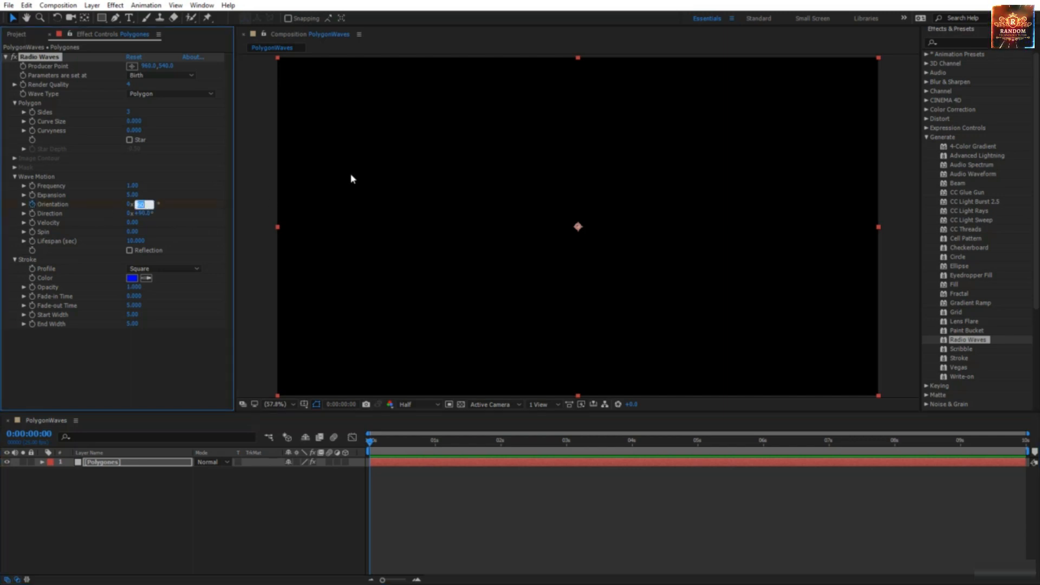
type("0")
key("Return")
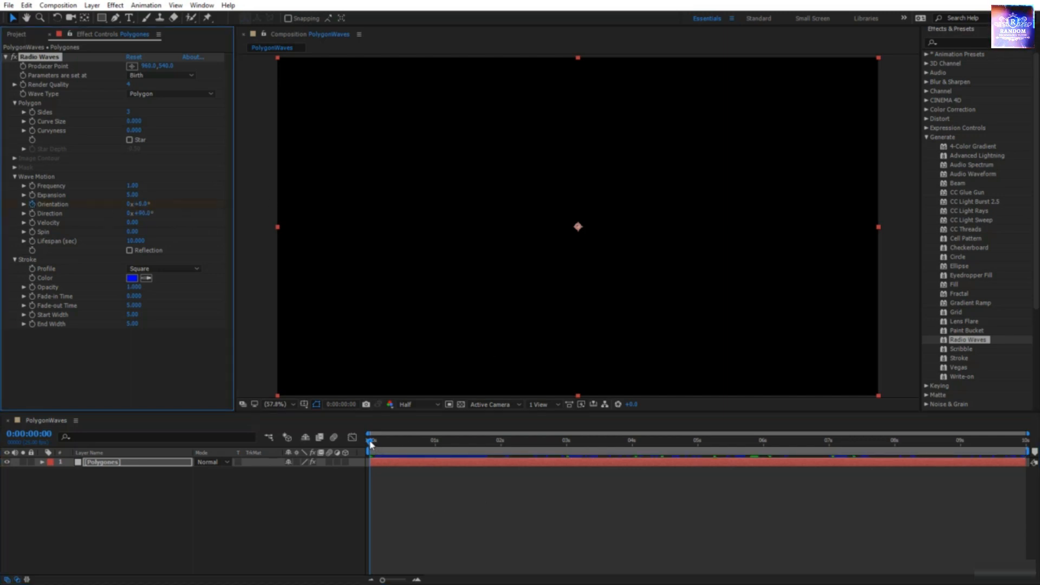
left_click_drag(370, 444, 1023, 440)
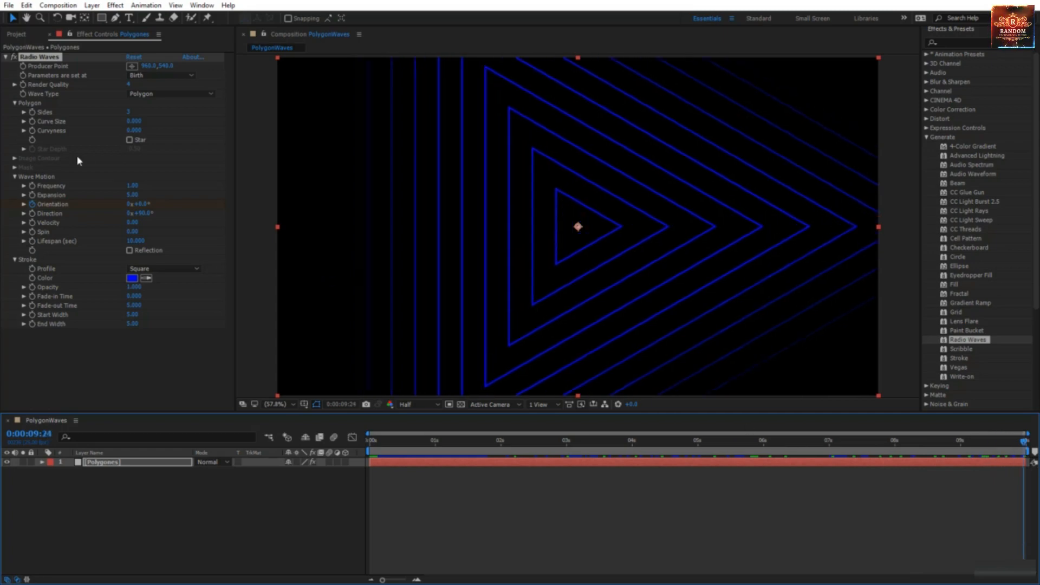
mouse_move(158, 203)
left_mouse_down()
mouse_move(388, 250)
mouse_move(163, 217)
left_mouse_up()
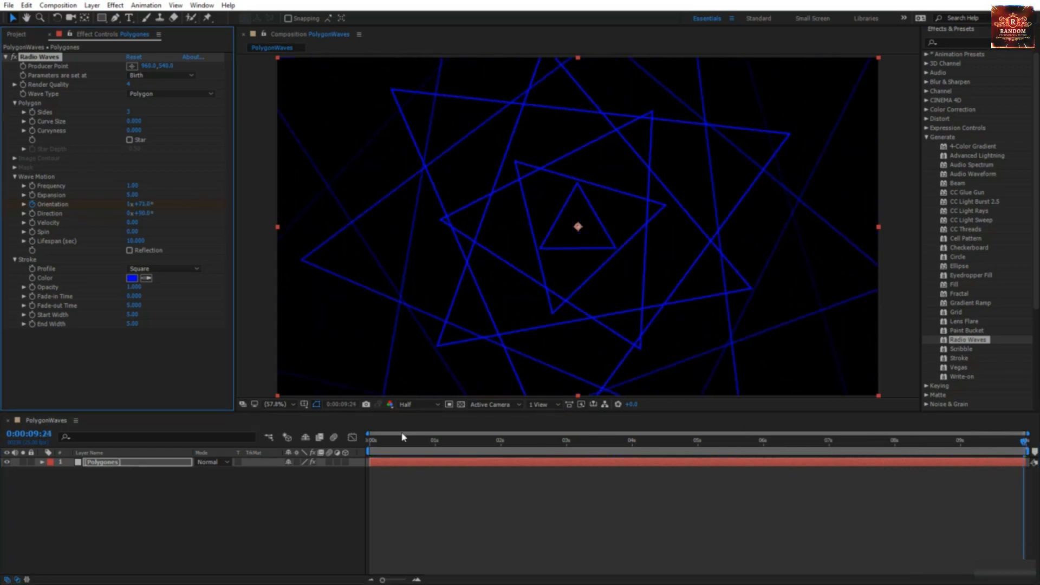
Step: Preview and scrub the opening seconds to watch the triangles twist into a spiral
left_click_drag(403, 440, 361, 449)
key("space")
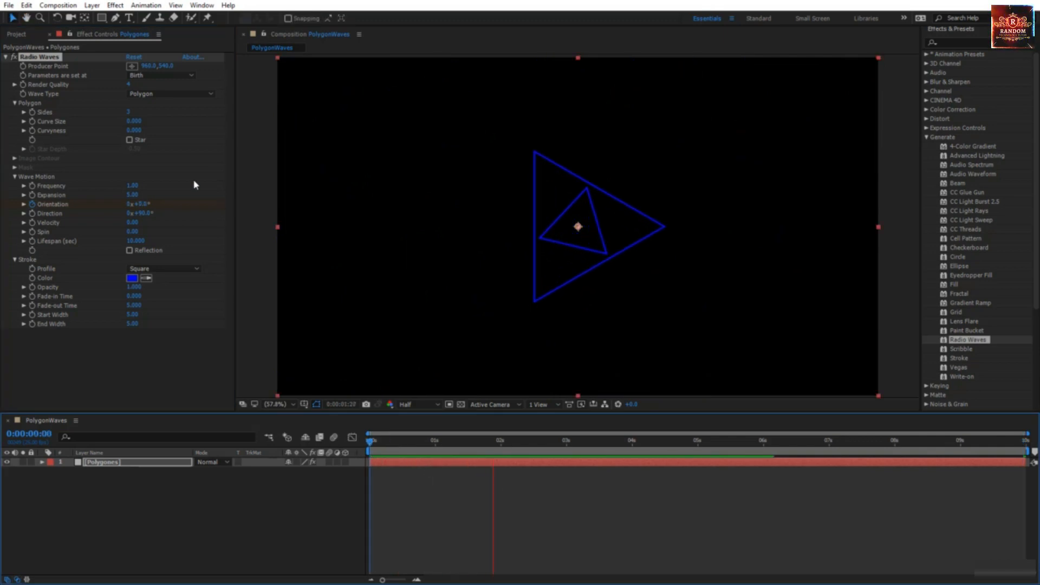
left_click(448, 442)
left_click_drag(455, 442, 481, 473)
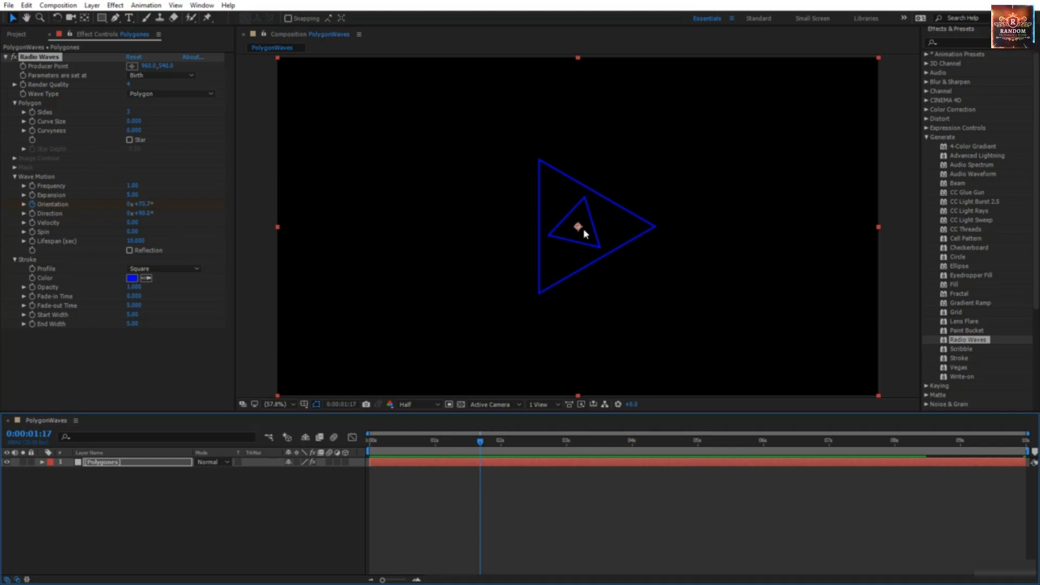
left_click_drag(480, 444, 538, 447)
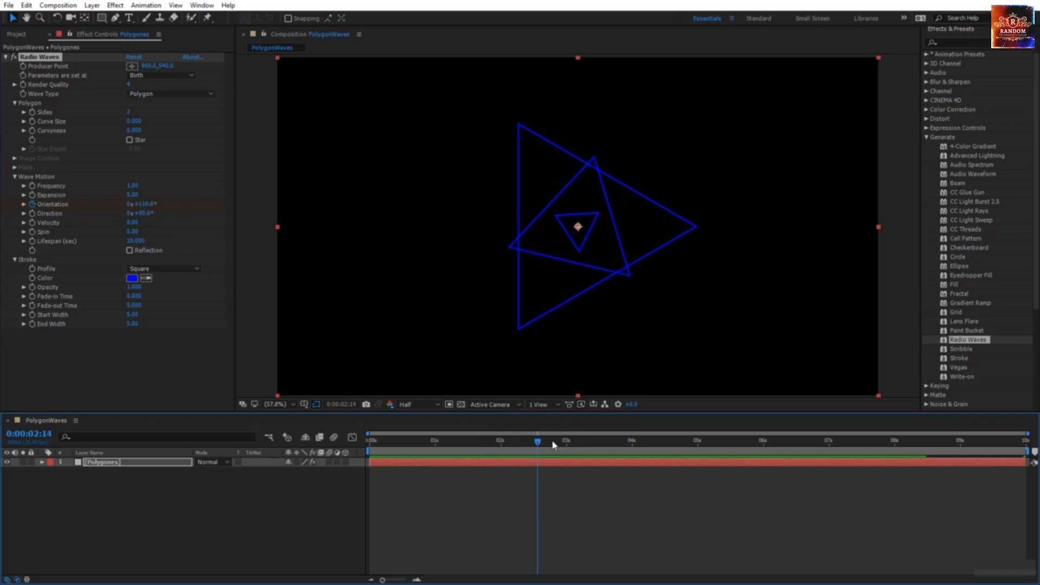
key("space")
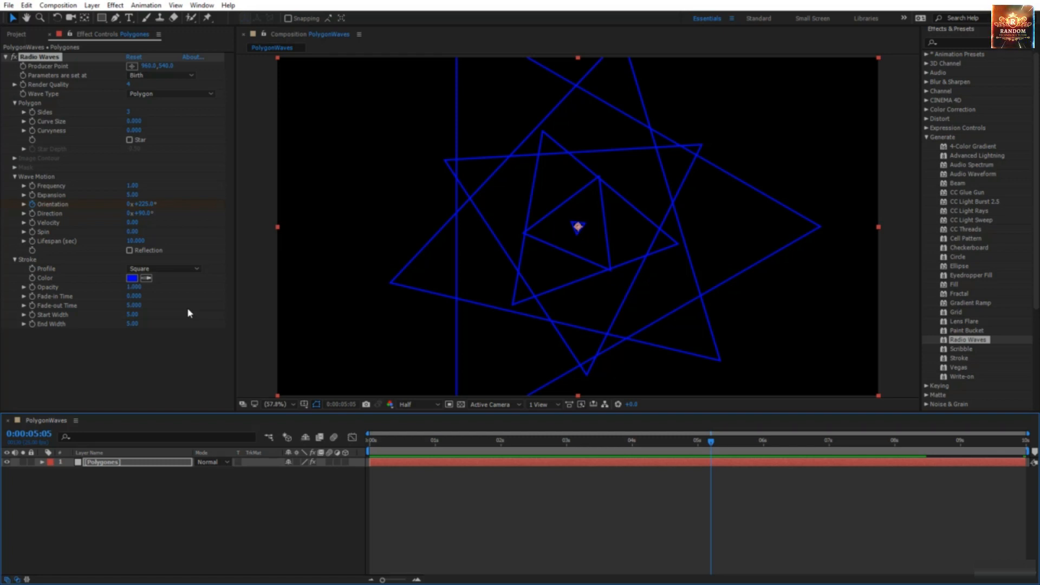
Step: Clear the Orientation keyframes and reset Orientation to a static 0°
left_click(34, 205)
right_click(40, 204)
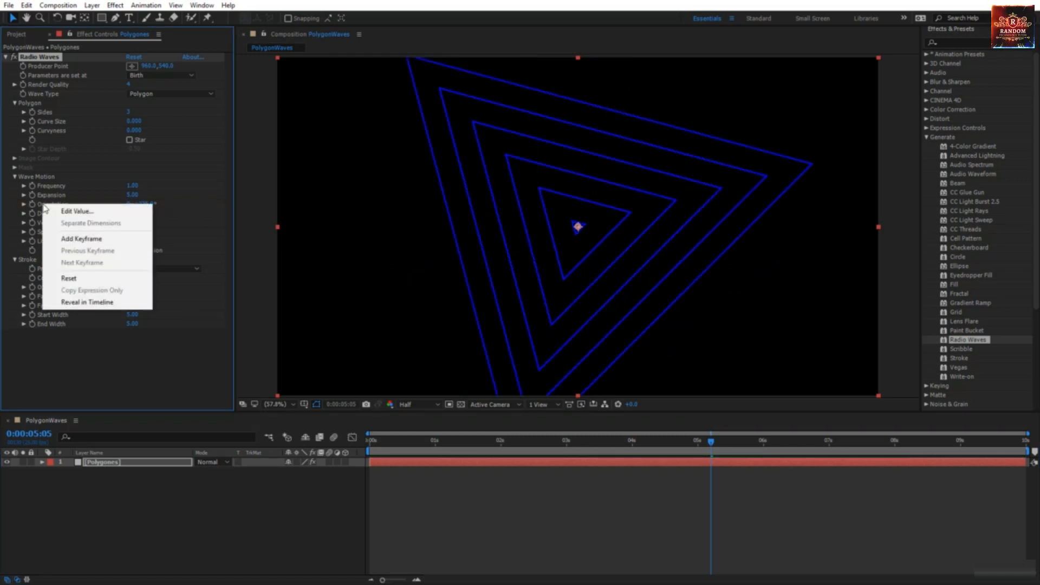
left_click(89, 278)
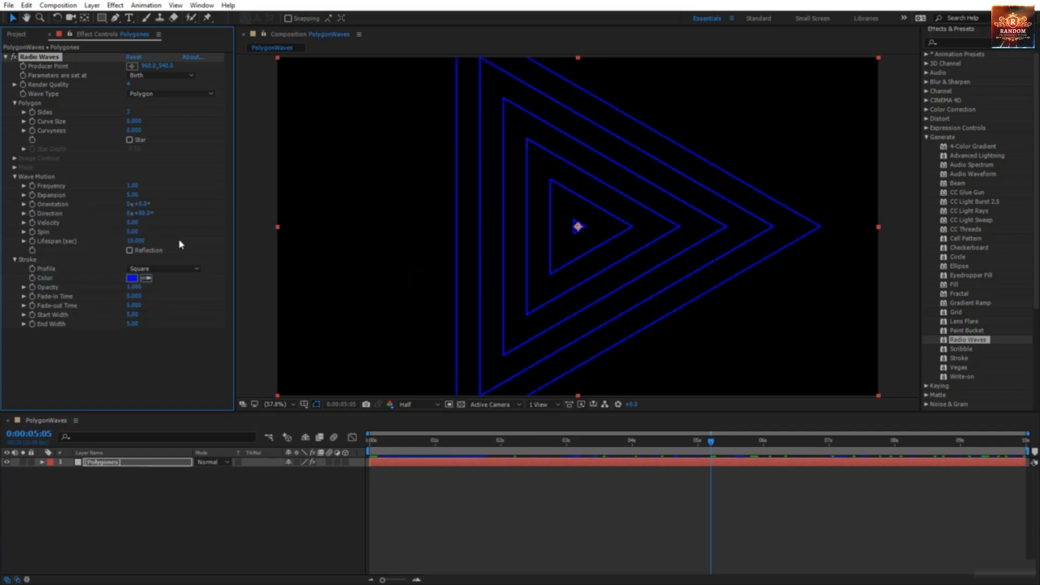
Step: Try other Direction angles, revert Direction to 90°, and move the time to 0:00:03:24
left_click_drag(145, 213, 200, 216)
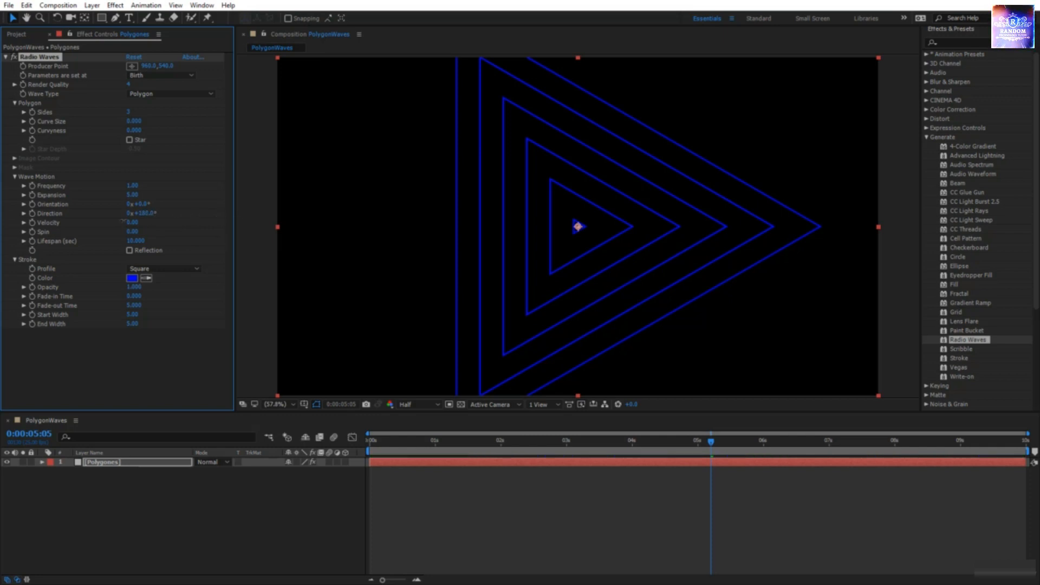
key("space")
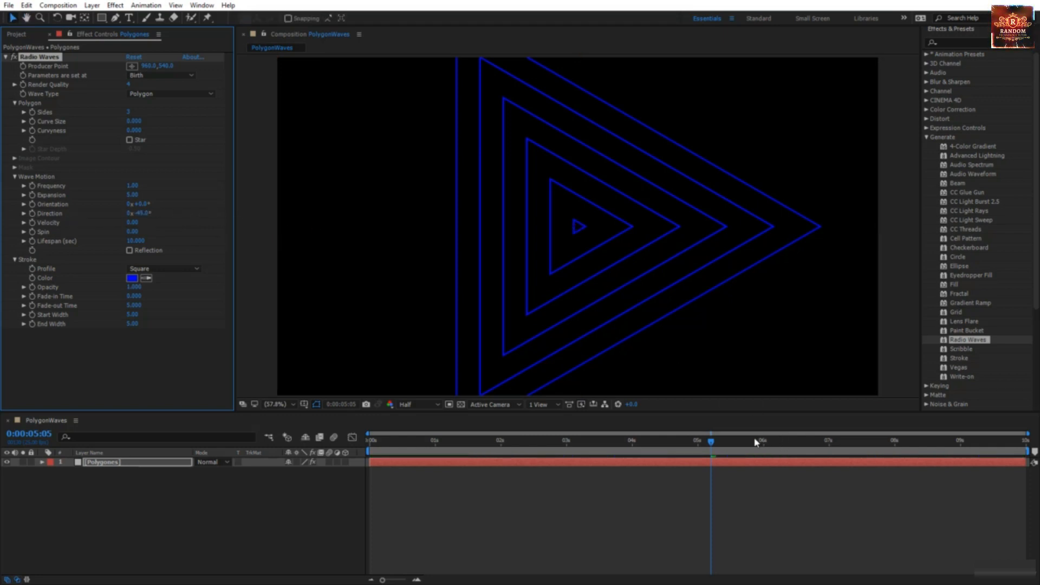
mouse_move(145, 213)
left_mouse_down()
mouse_move(362, 226)
mouse_move(143, 206)
left_mouse_up()
key("ctrl+z")
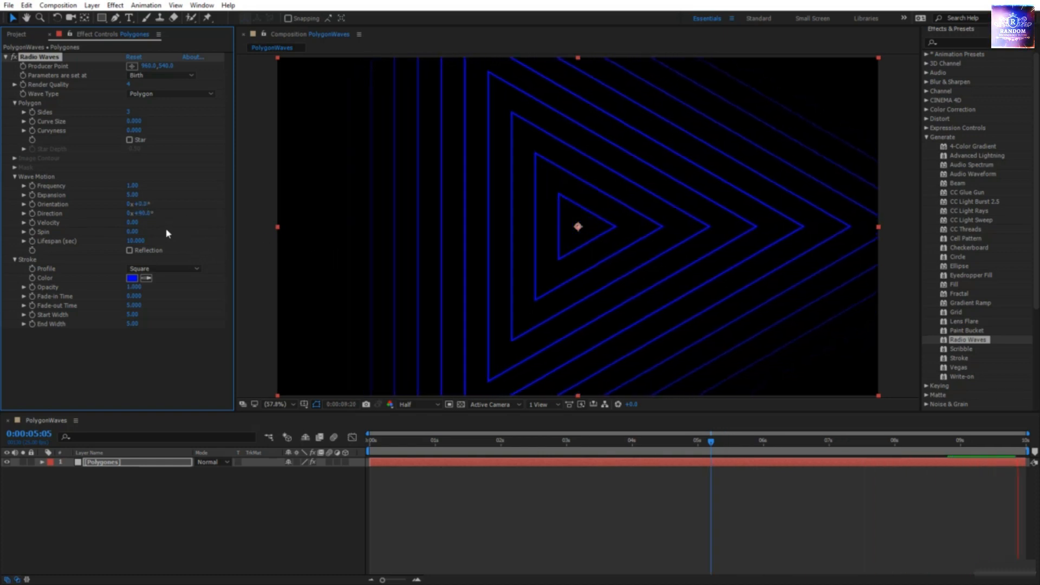
key("ctrl+shift+z")
left_click(629, 442)
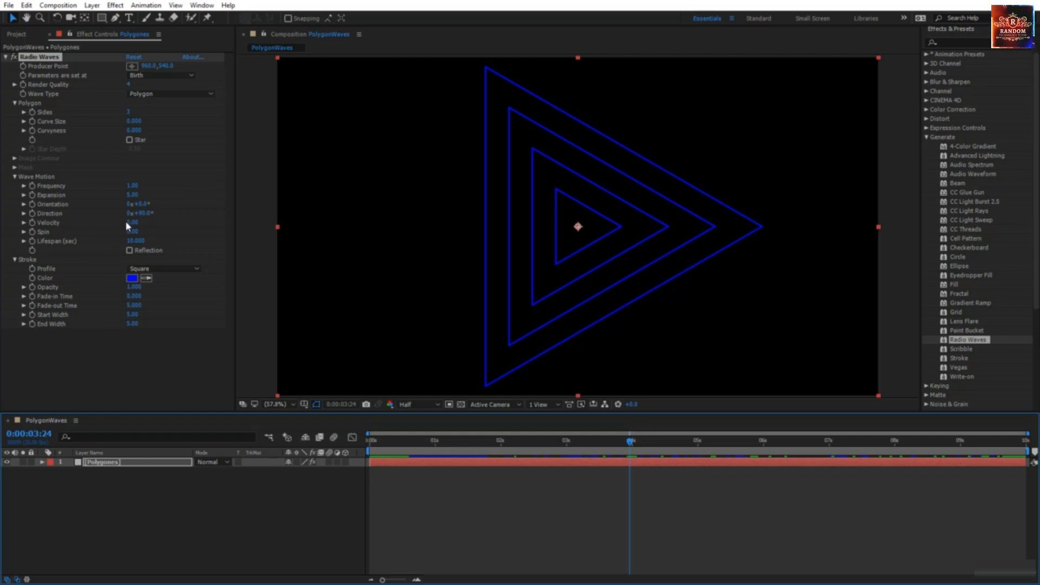
Step: Set Radio Waves Direction to -90° and Velocity to 100 while previewing the travelling rings
mouse_move(132, 222)
left_mouse_down()
mouse_move(195, 229)
mouse_move(114, 222)
left_mouse_up()
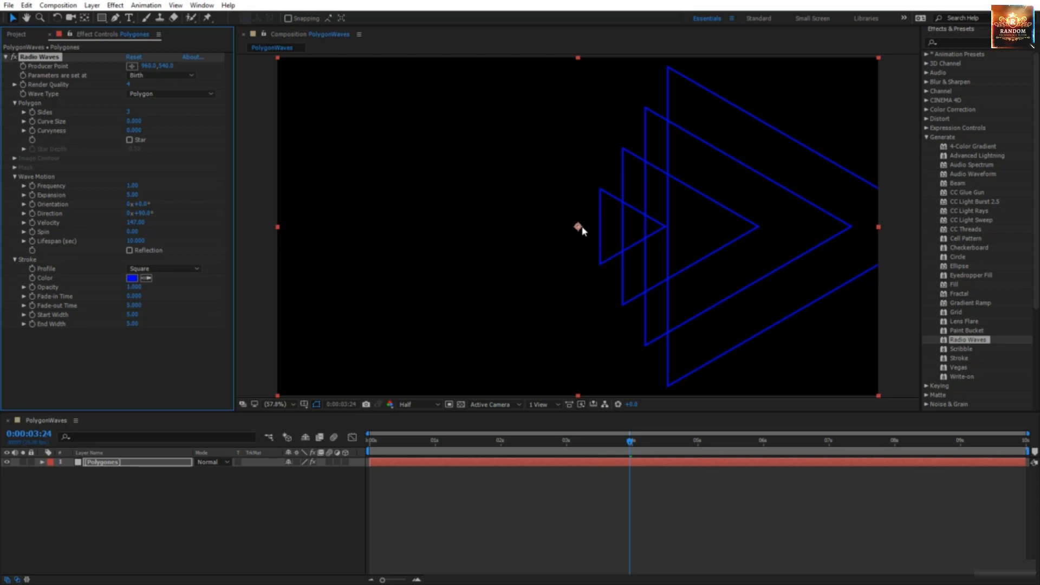
key("space")
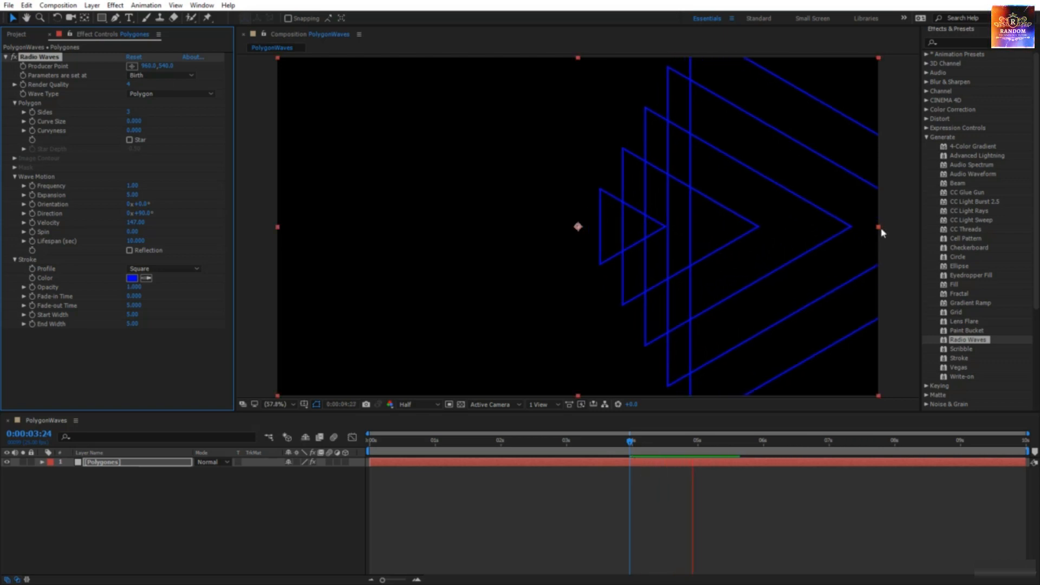
left_click(142, 212)
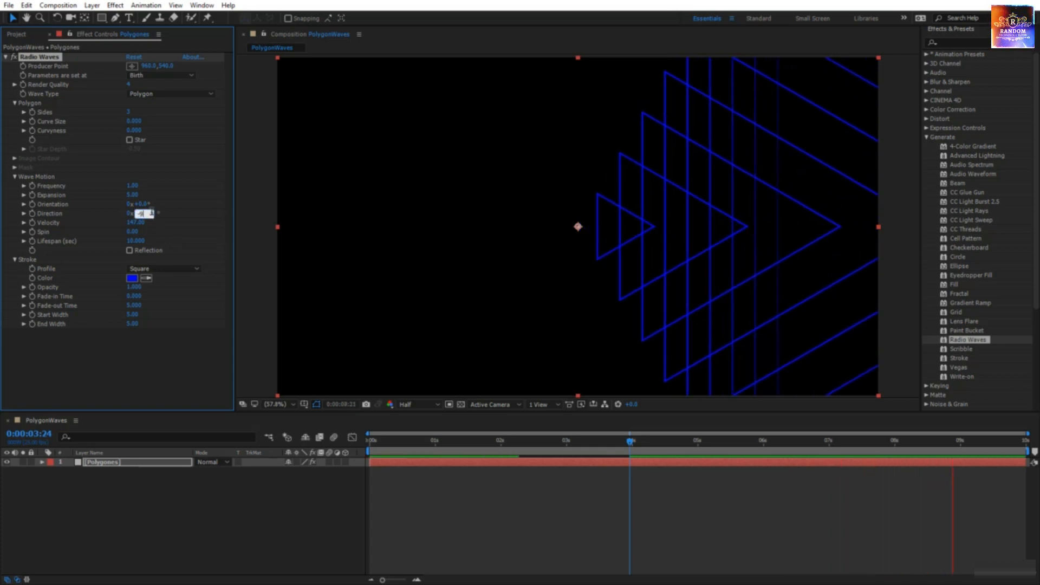
type("-90")
key("Return")
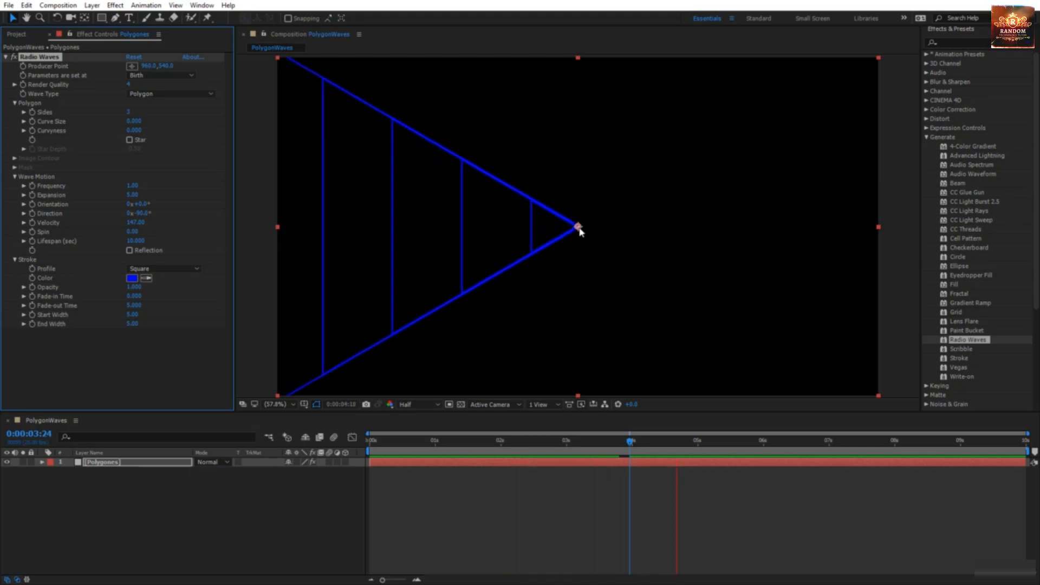
left_click(135, 222)
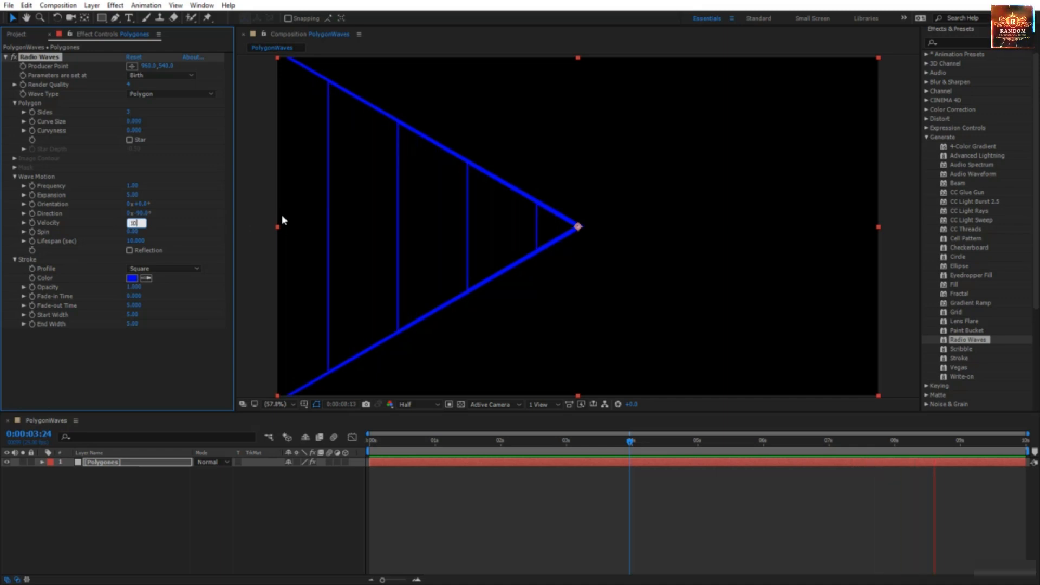
type("100")
key("Return")
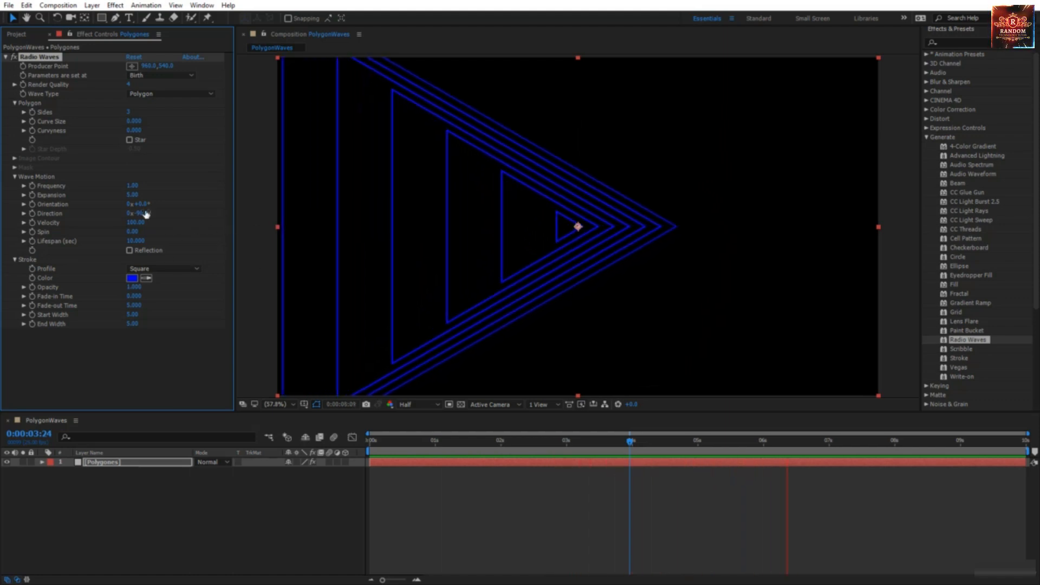
left_click(498, 462)
left_click(491, 440)
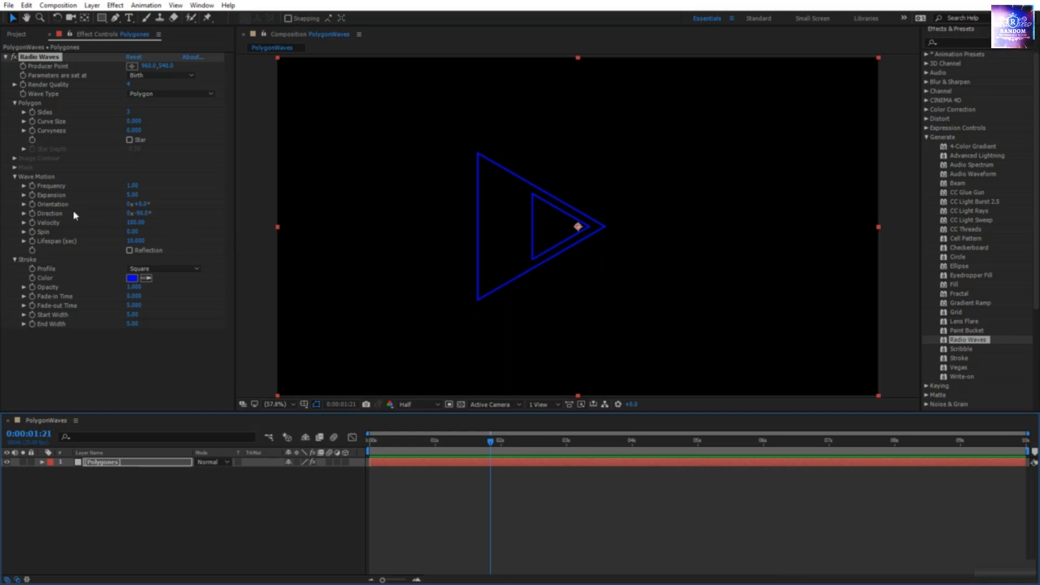
right_click(55, 215)
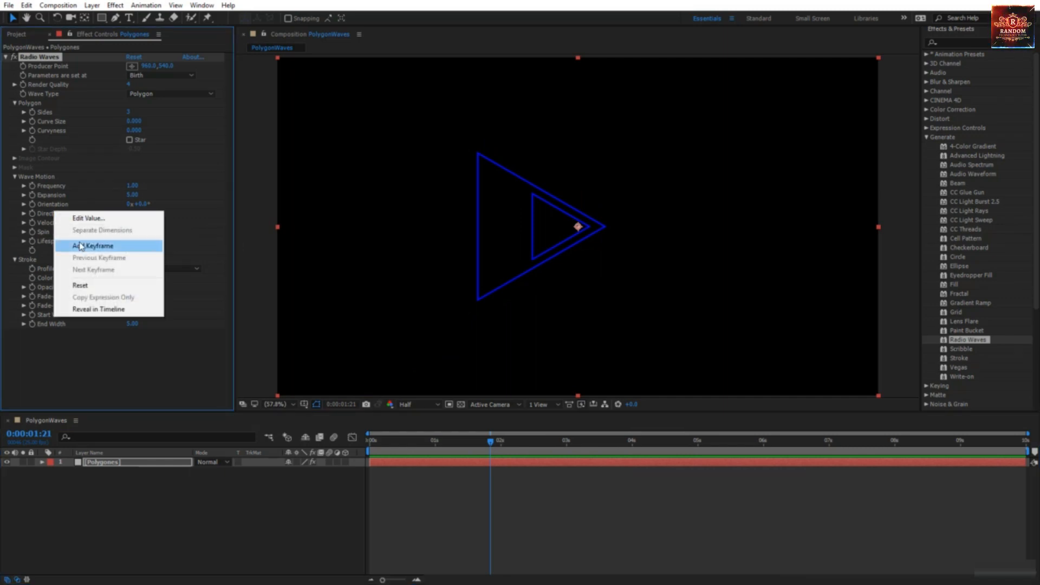
left_click(82, 281)
right_click(57, 222)
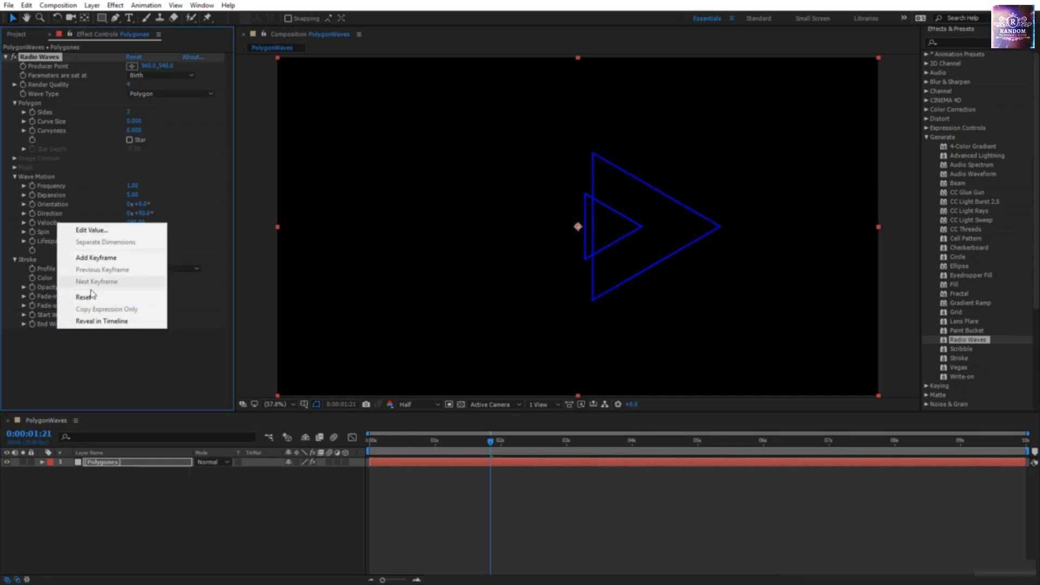
left_click(81, 296)
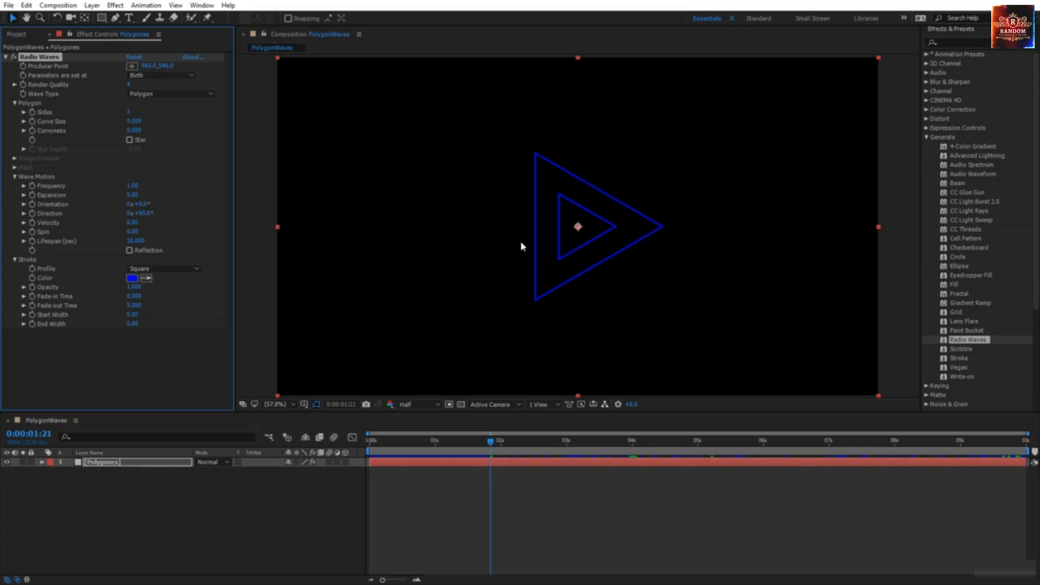
key("space")
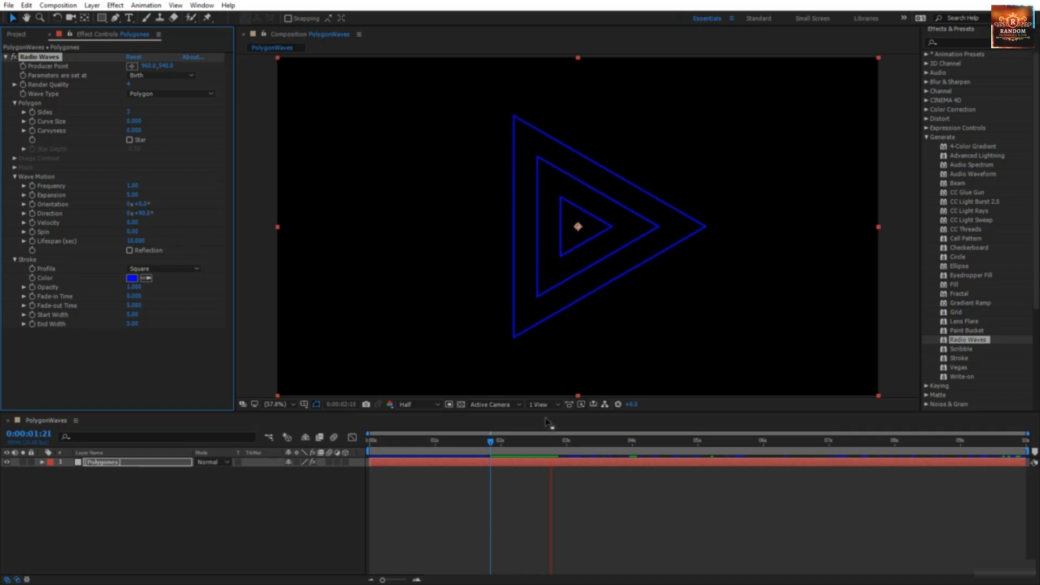
Step: At the 2-second mark, set Radio Waves Spin to 25 and Orientation to 45°, previewing the result
left_click(498, 443)
left_click(502, 442)
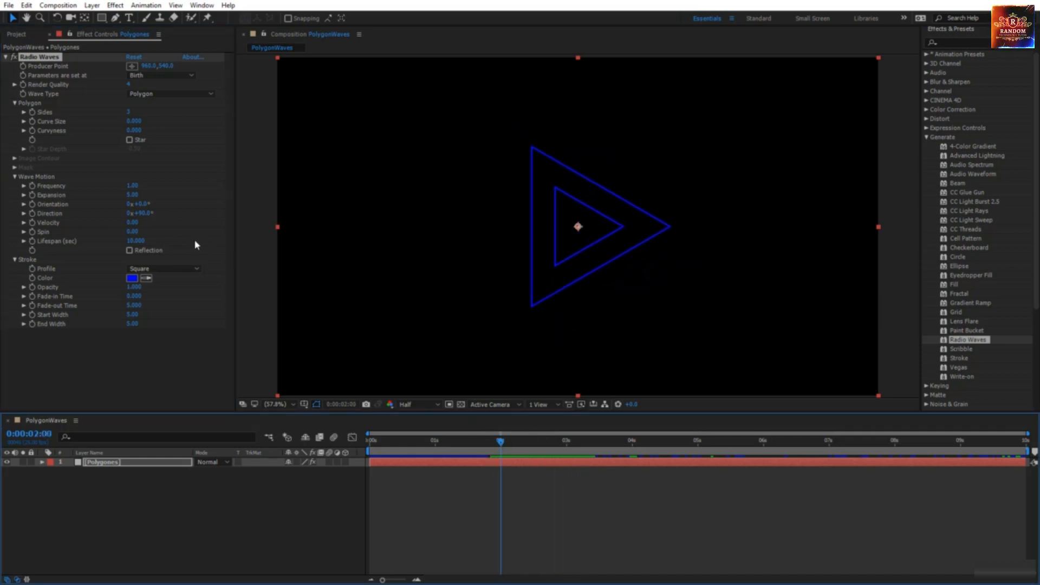
left_click(132, 231)
type("25")
key("Return")
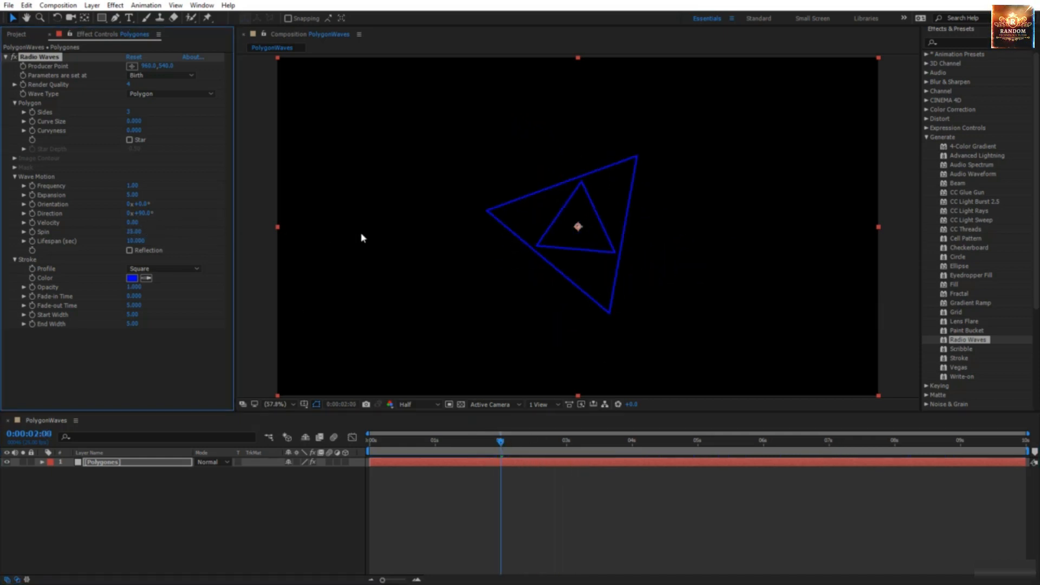
key("space")
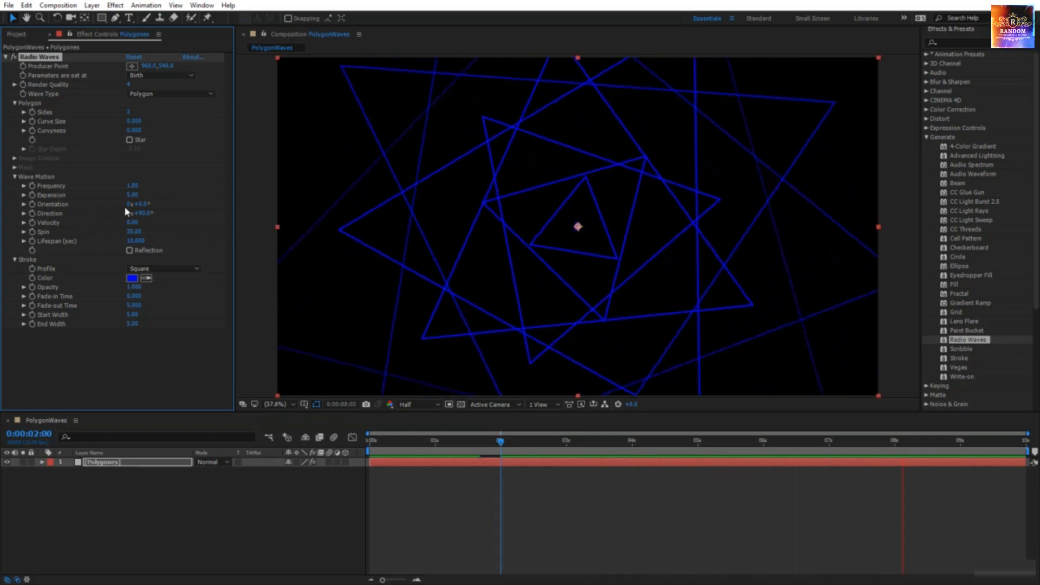
left_click(142, 204)
type("45")
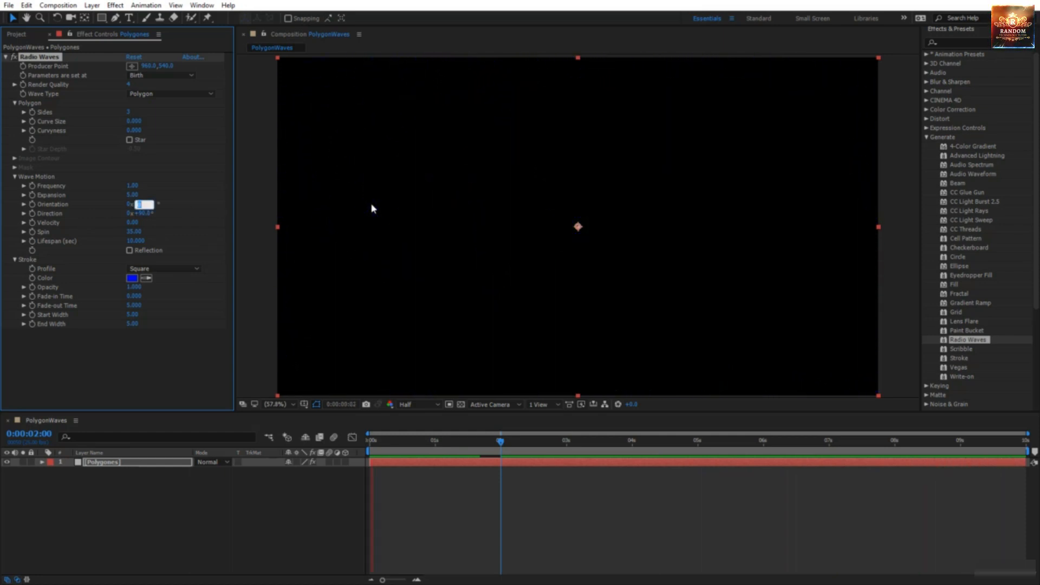
key("Return")
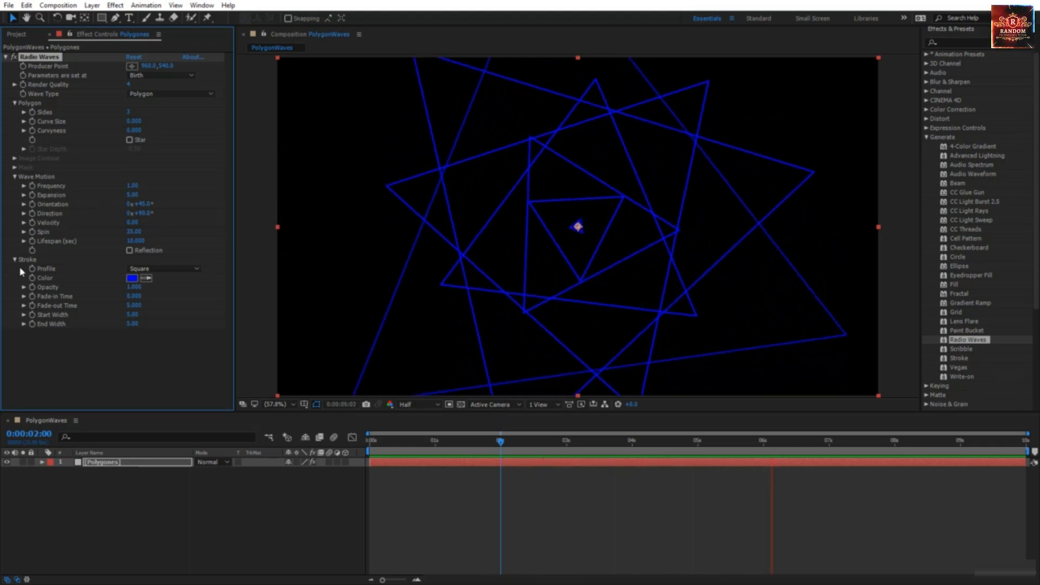
Step: Try a 2-second wave Lifespan and scrub the opening frames
left_click(500, 448)
left_click(134, 241)
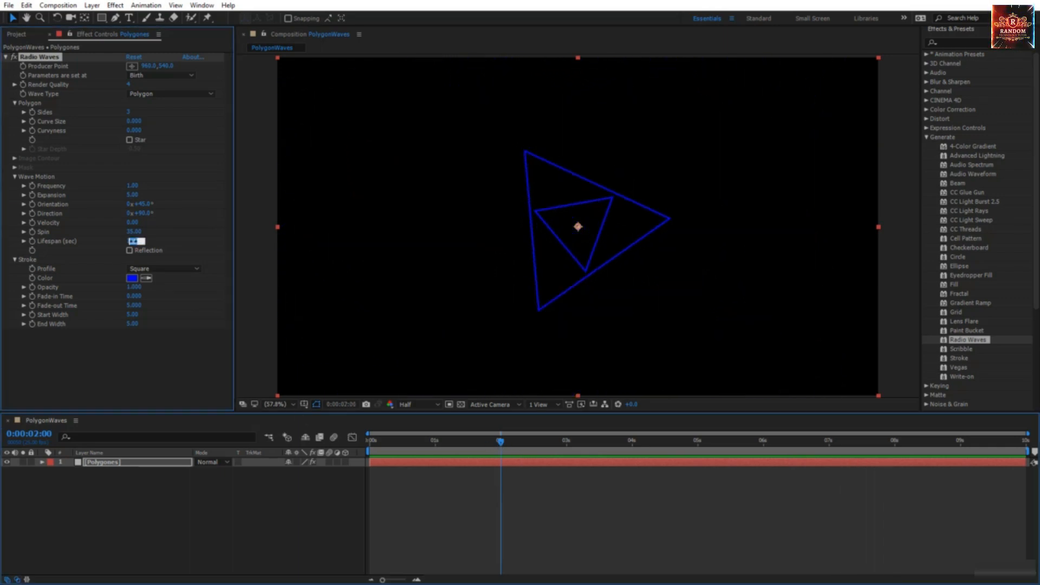
left_click(171, 248)
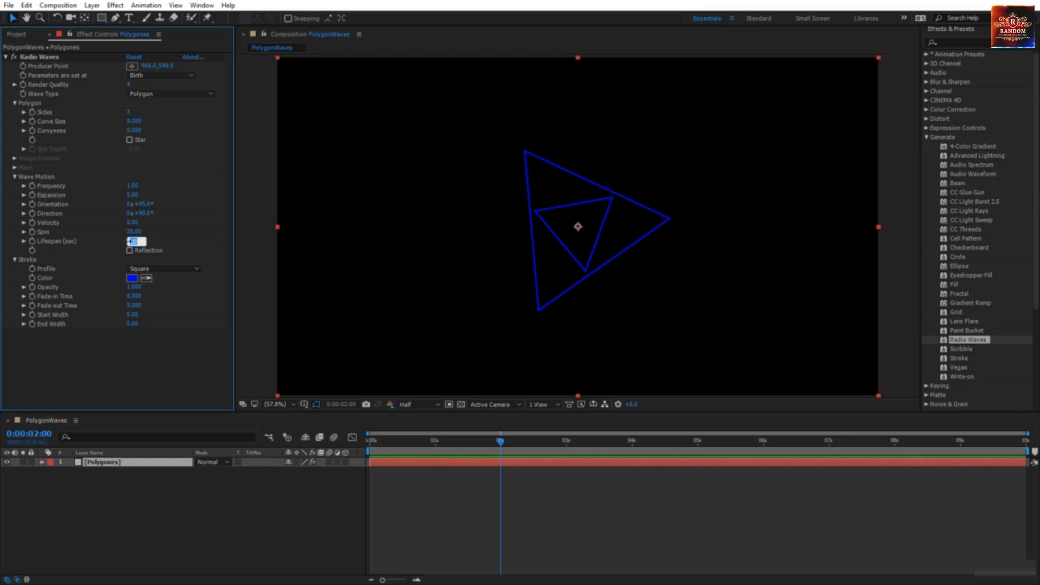
key("Return")
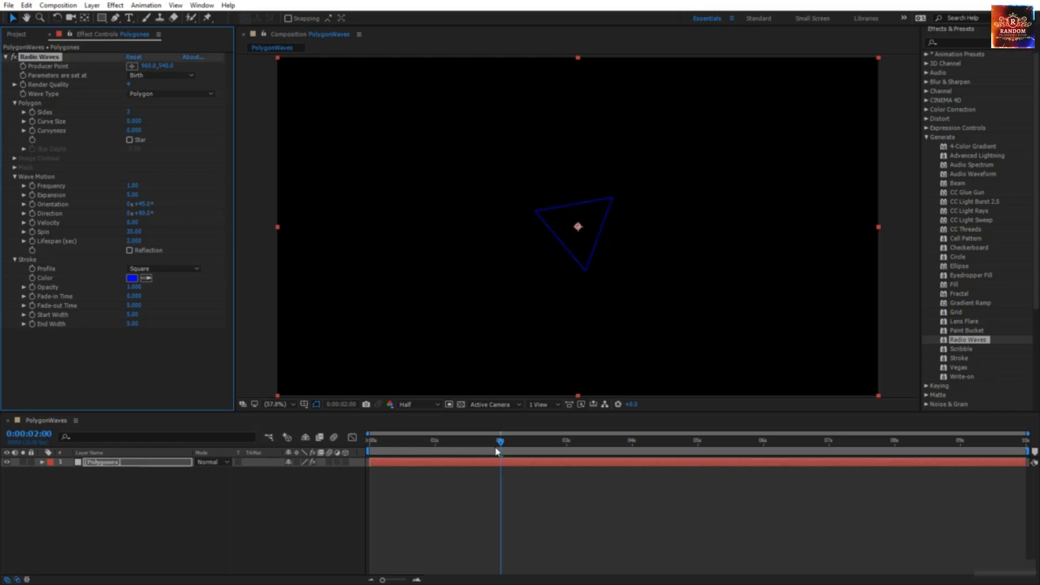
left_click_drag(496, 451, 499, 484)
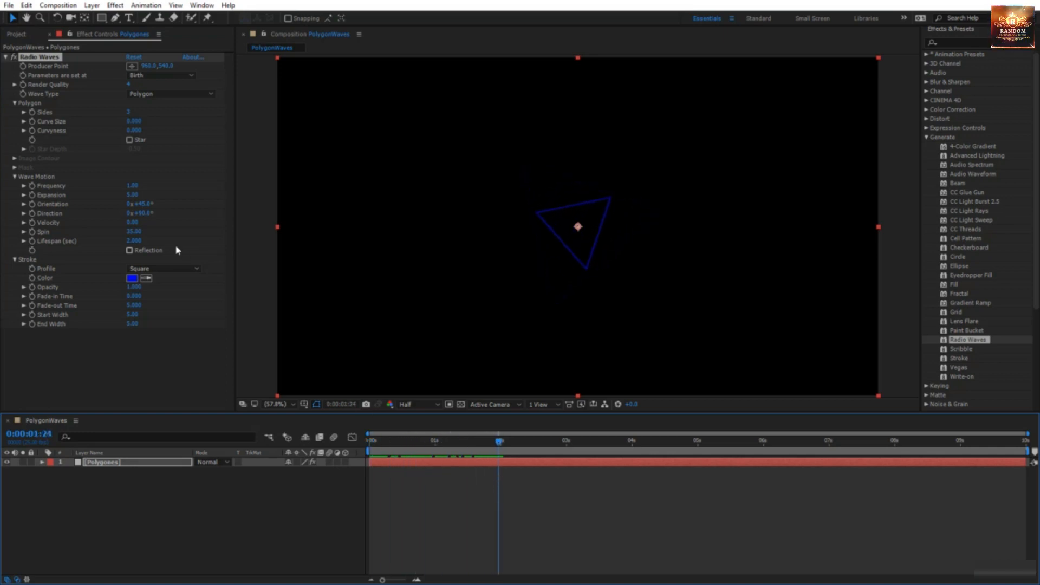
Step: Change the Lifespan to 3 seconds and preview from the start
left_click(133, 240)
type("3")
key("Return")
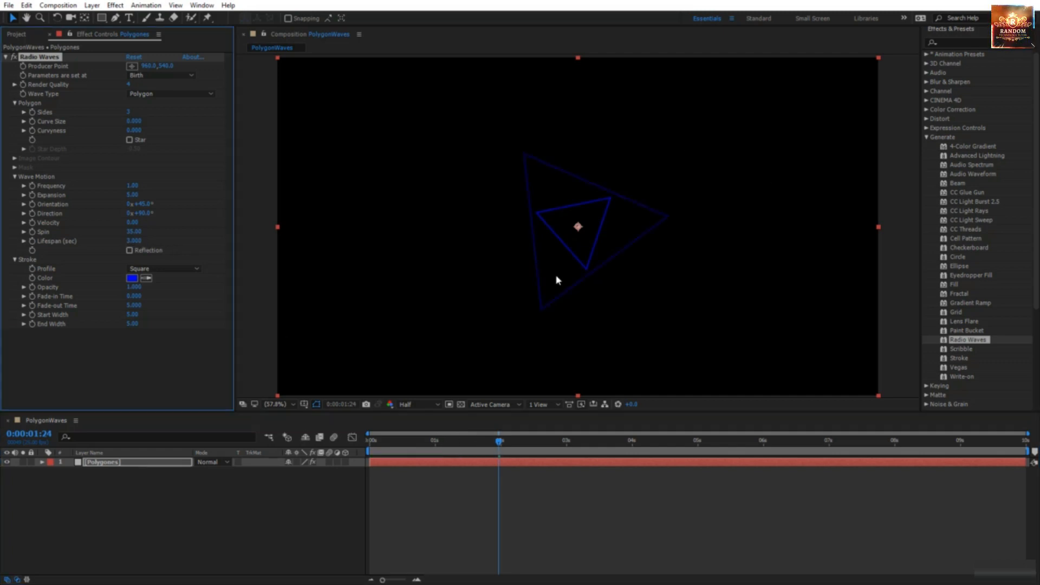
left_click_drag(500, 444, 357, 493)
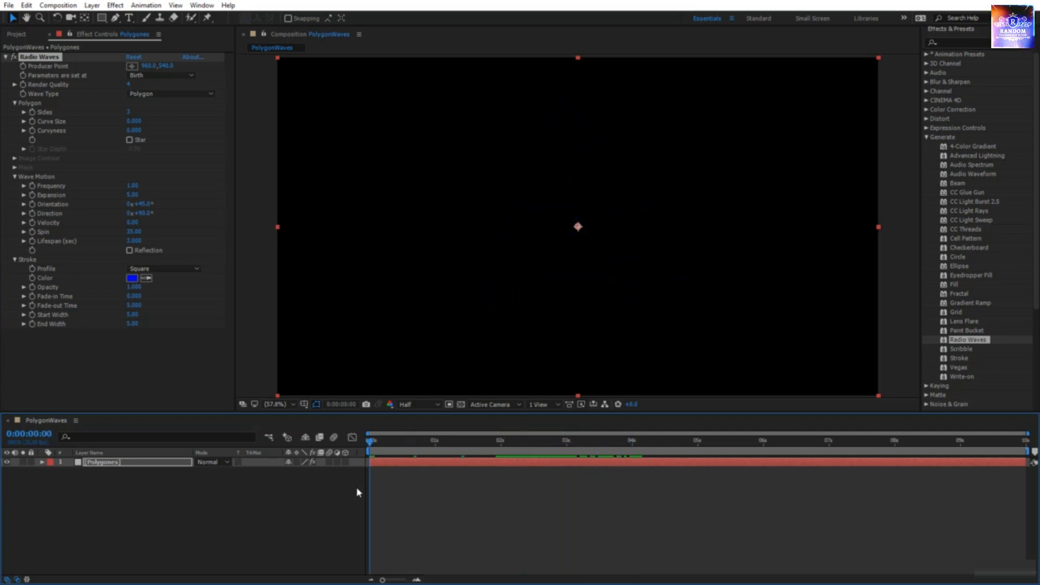
key("space")
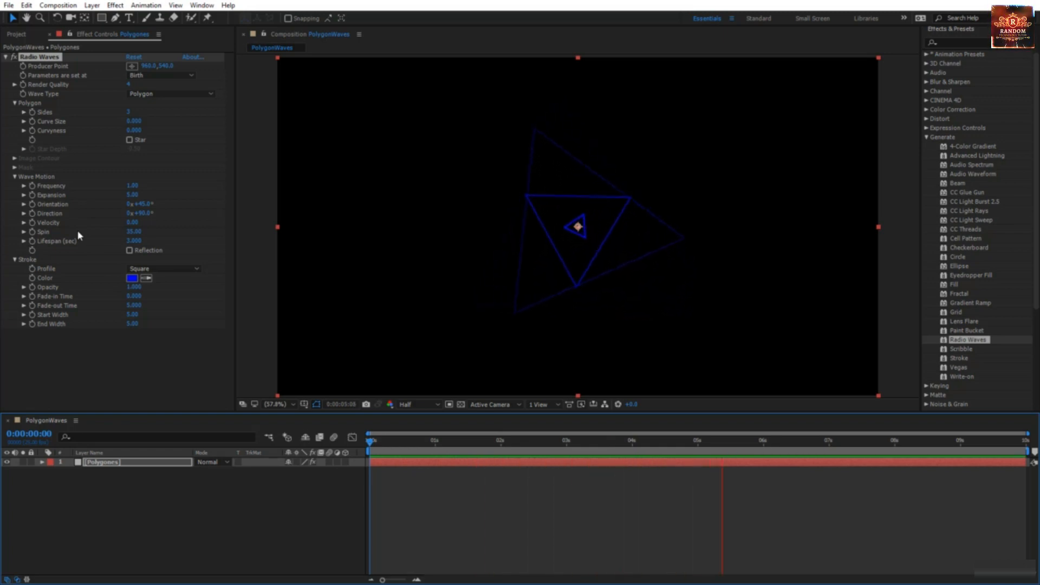
Step: Try a 100-second Lifespan, then stop playback back at 0:00
left_click(133, 241)
type("100")
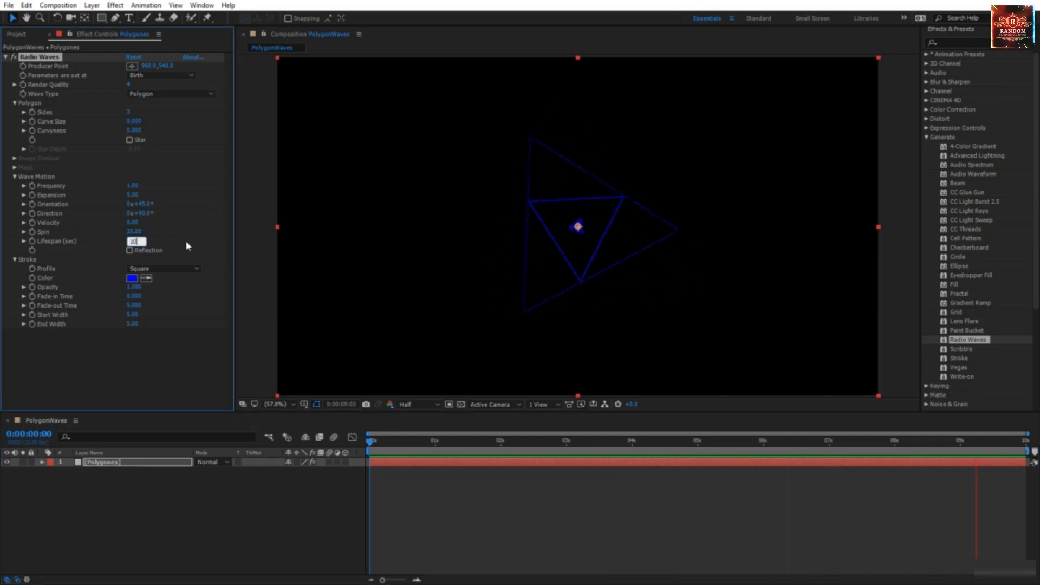
key("Return")
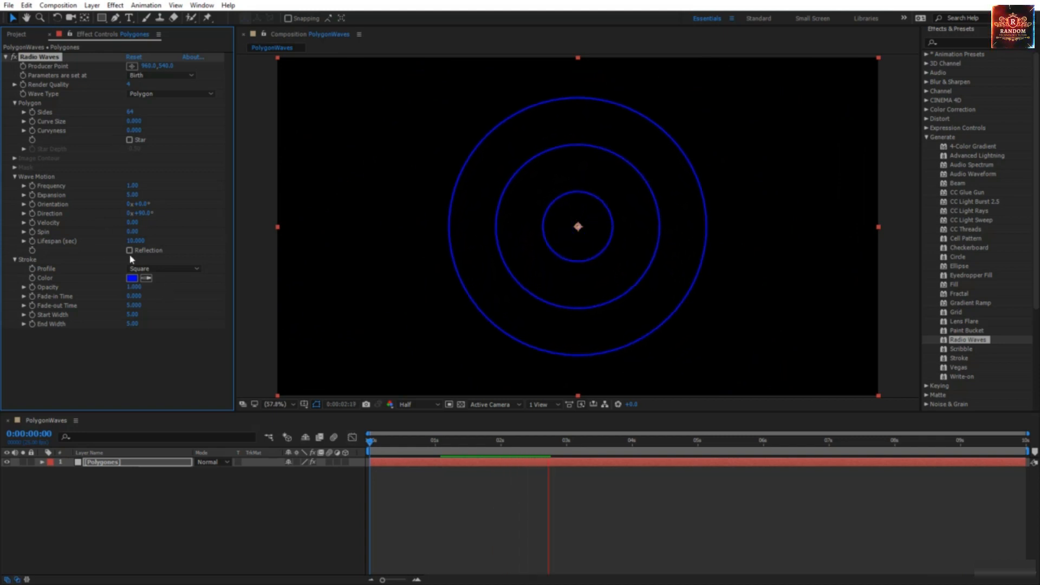
left_click(363, 444)
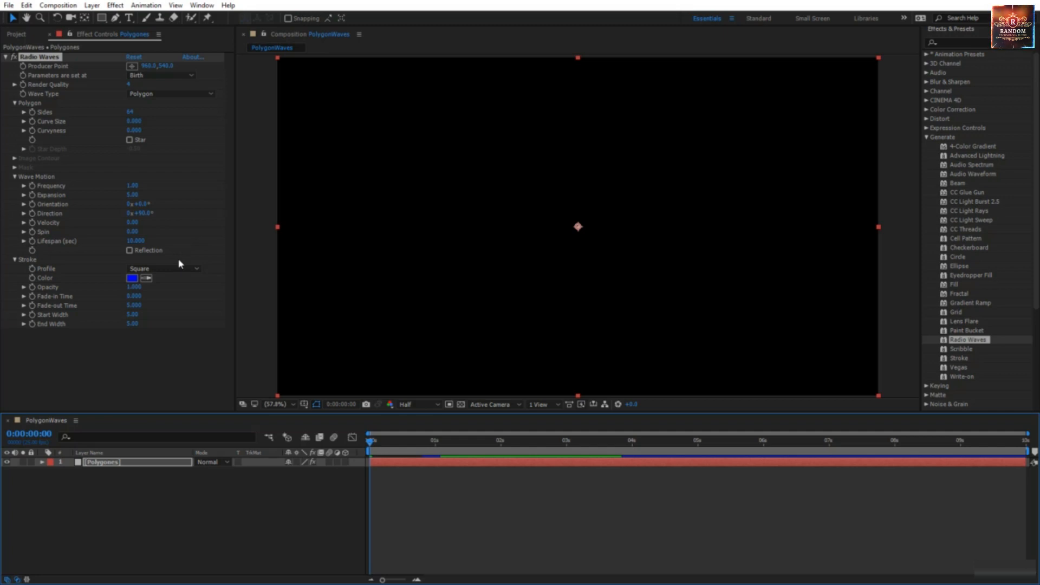
Step: Turn on Reflection and preview the rings bouncing off the frame edges around 6 seconds
left_click(129, 251)
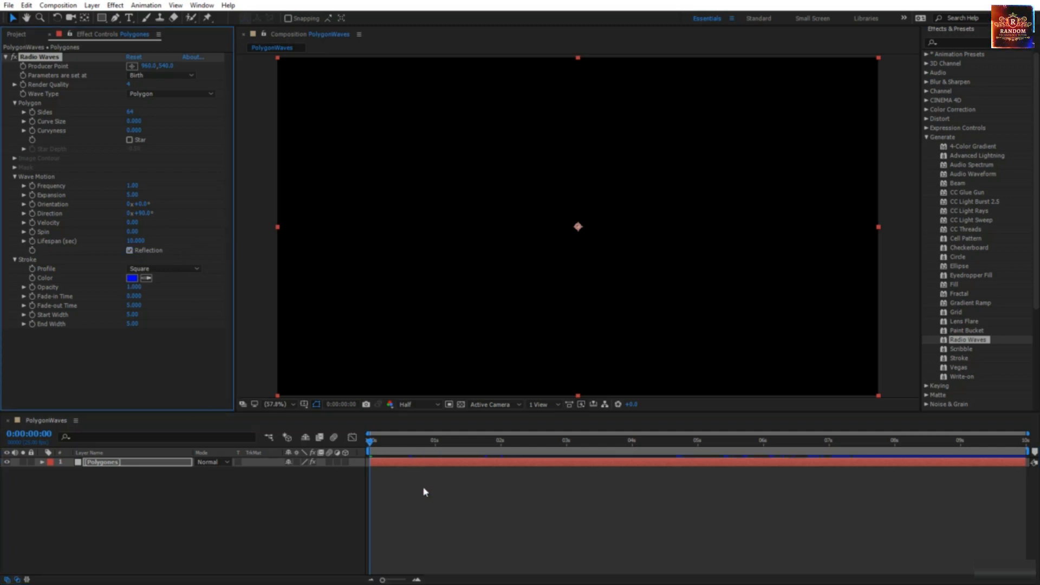
key("space")
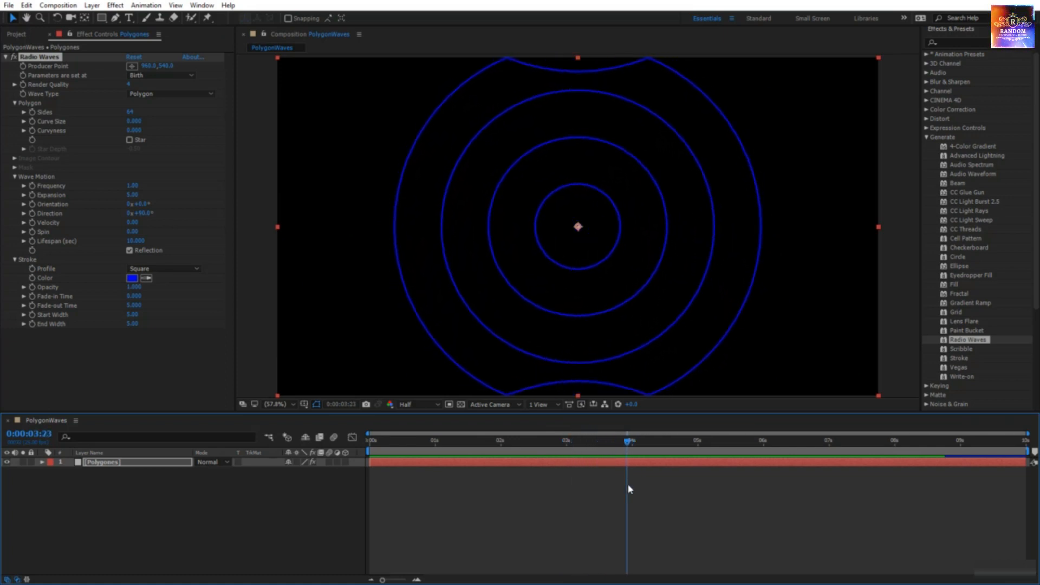
key("space")
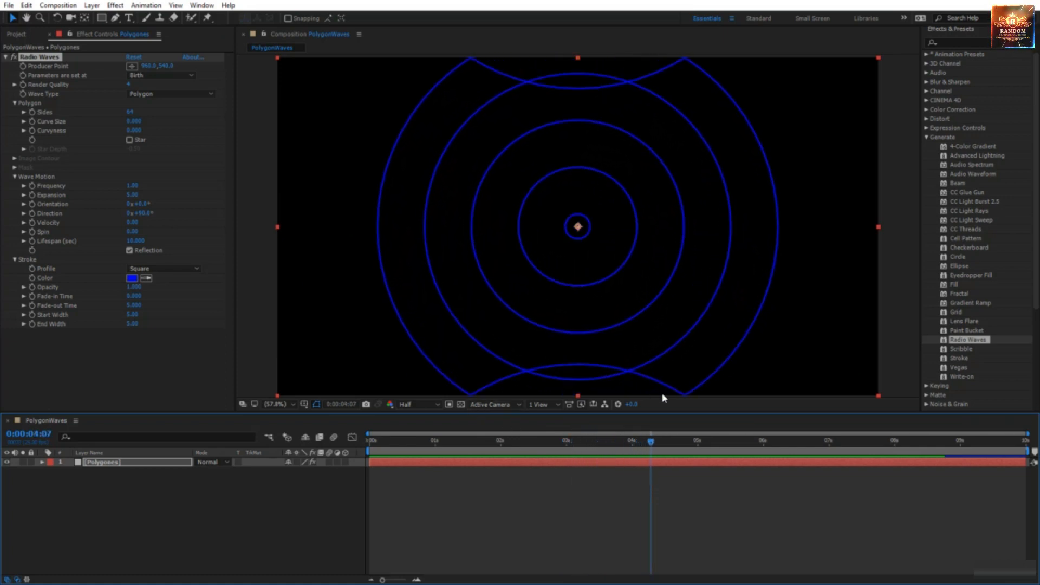
left_click_drag(652, 441, 773, 455)
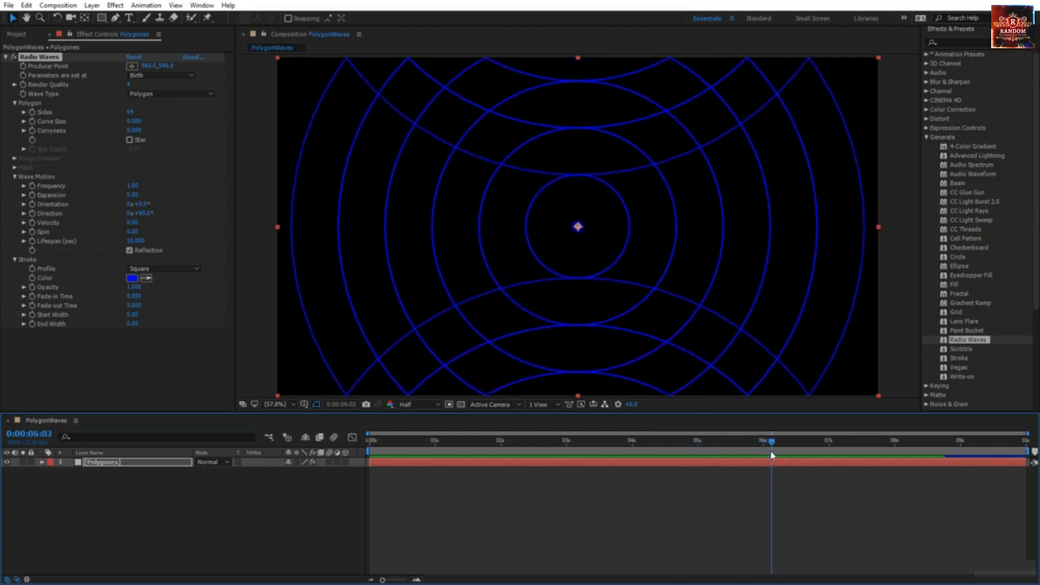
Step: Set the Lifespan to 8 seconds and return to the composition start
left_click(135, 241)
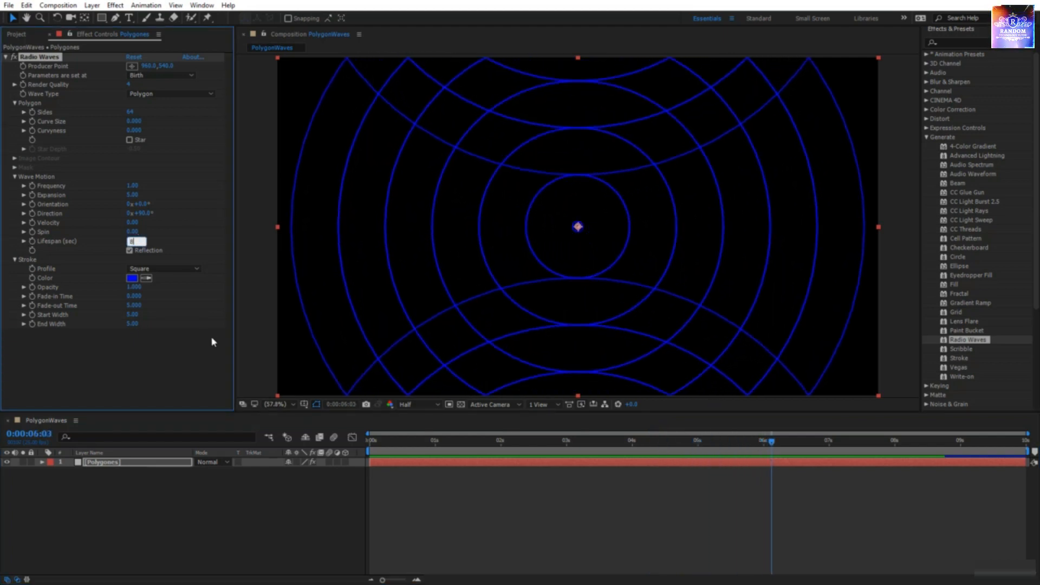
type("8")
key("Return")
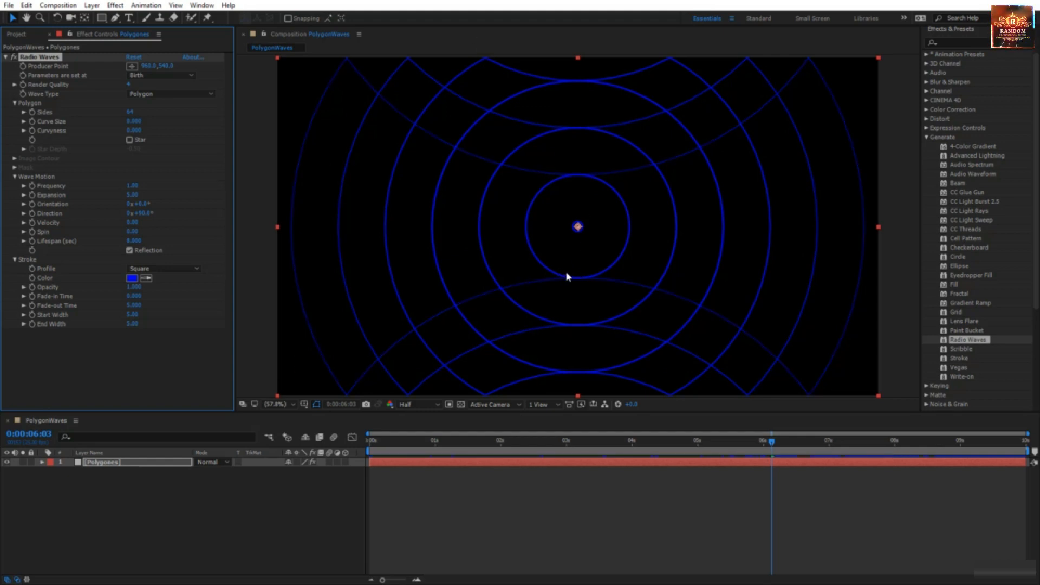
key("Home")
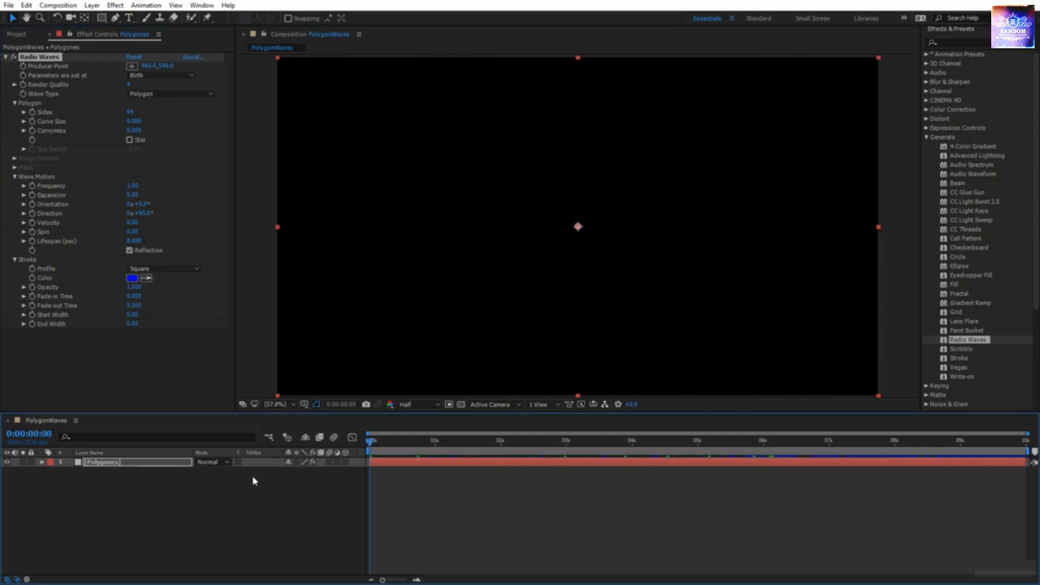
Step: Preview the plain blue rings and drag the playhead forward to about 2:24
key("space")
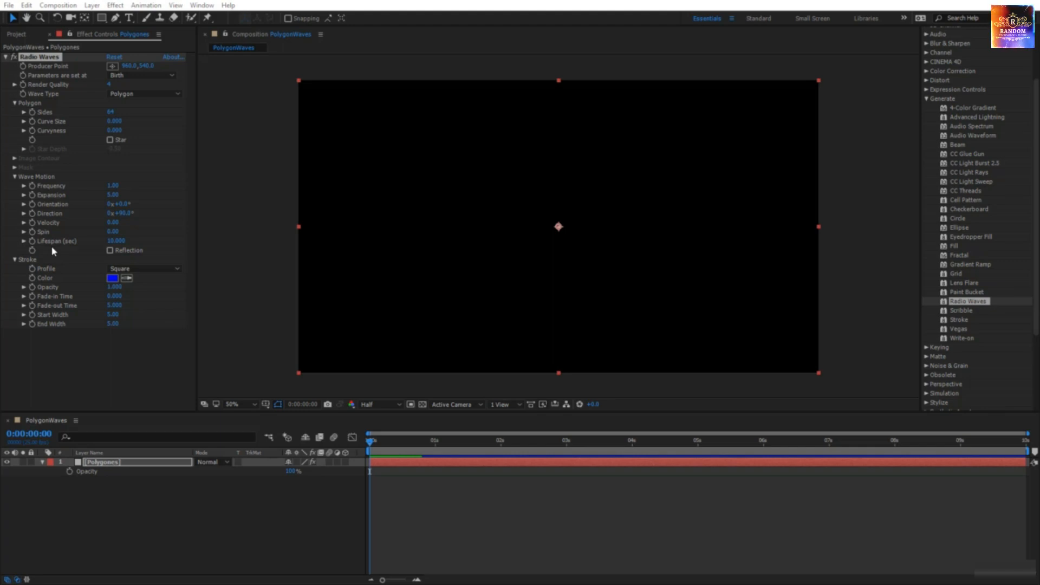
left_click_drag(373, 445, 565, 457)
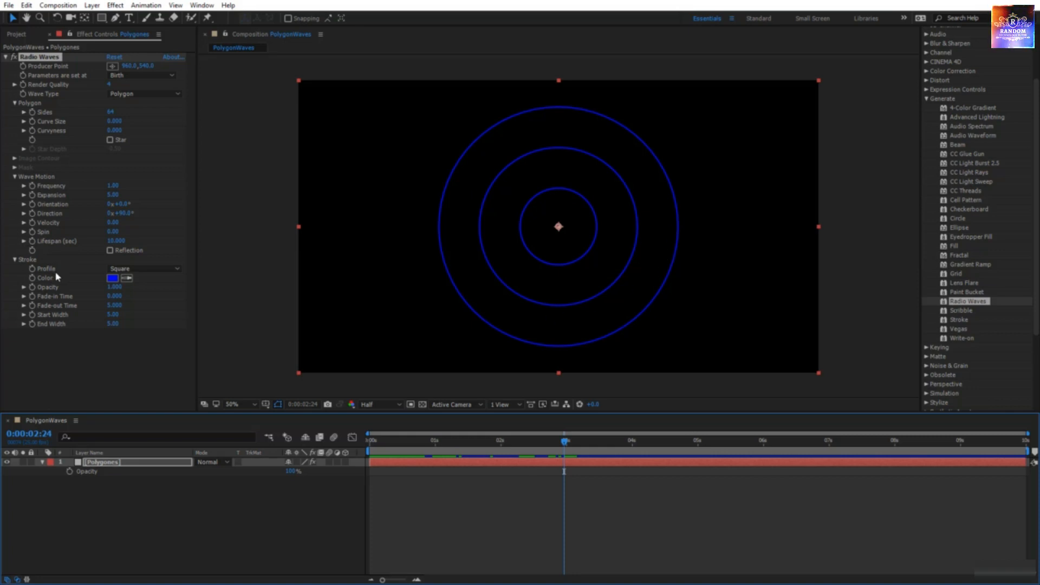
Step: Keep the Square stroke profile and set the Stroke Color to yellow FFE400
left_click(154, 268)
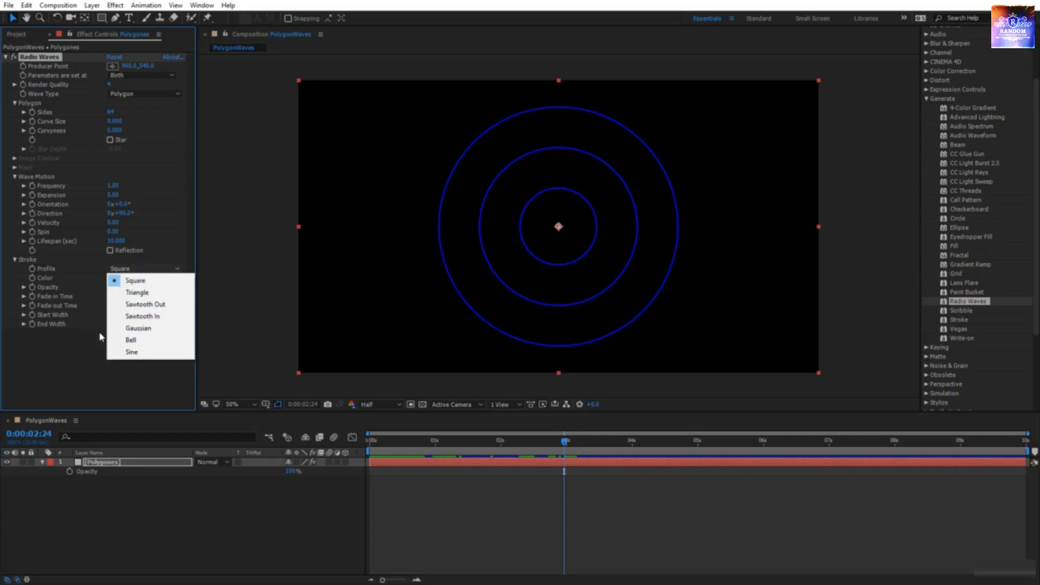
left_click(79, 362)
left_click(118, 280)
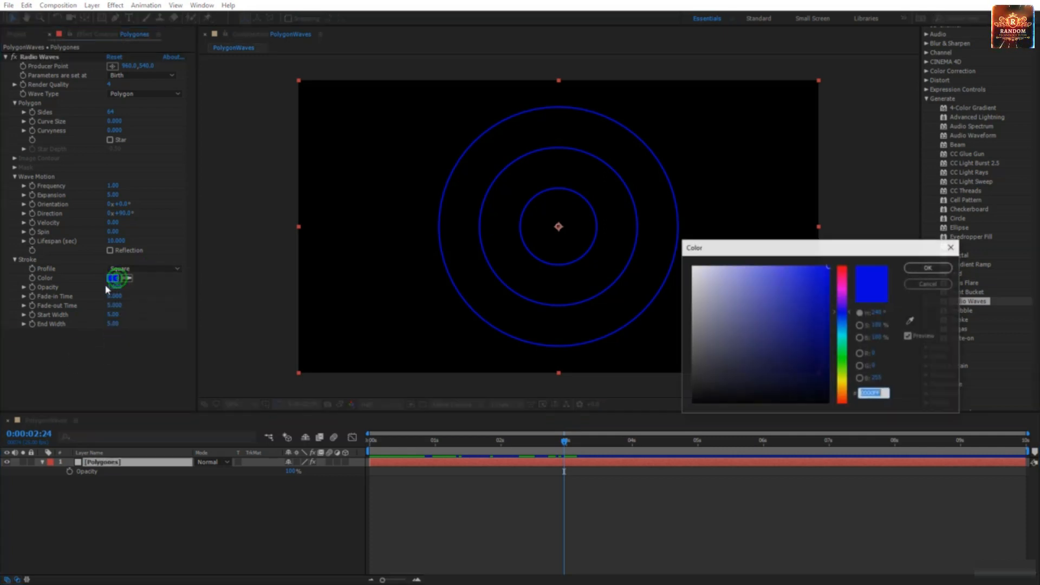
left_click_drag(841, 373, 842, 383)
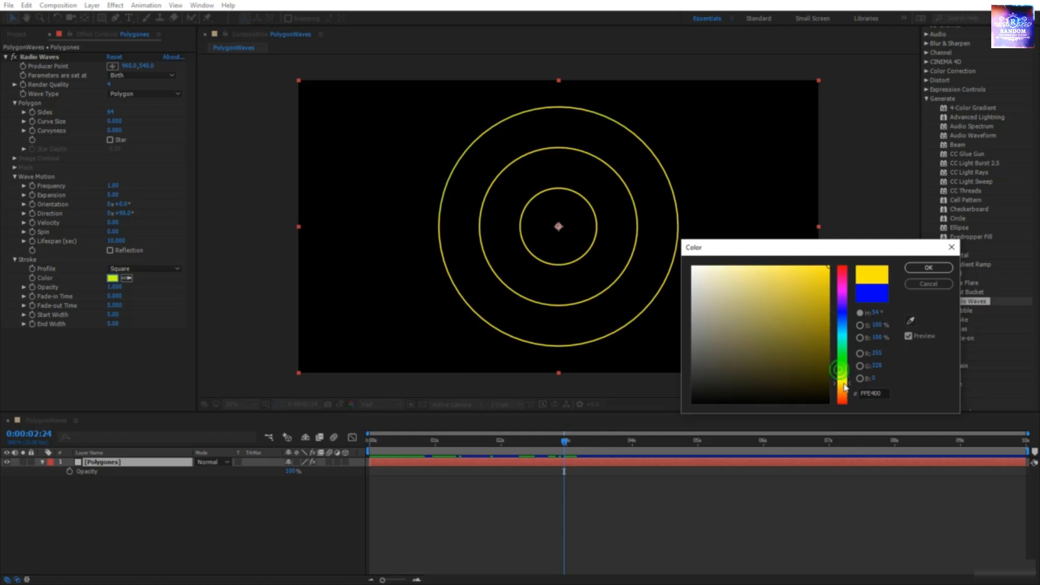
left_click(915, 268)
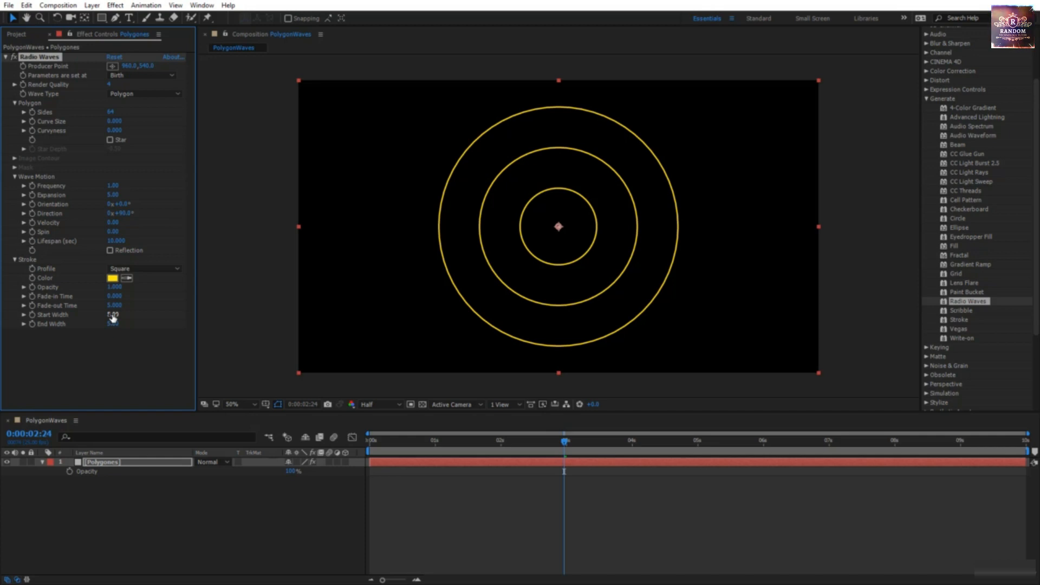
Step: Scrub Start Width to 100, preview, and set the wave Lifespan to 7 seconds
left_click_drag(113, 318, 314, 327)
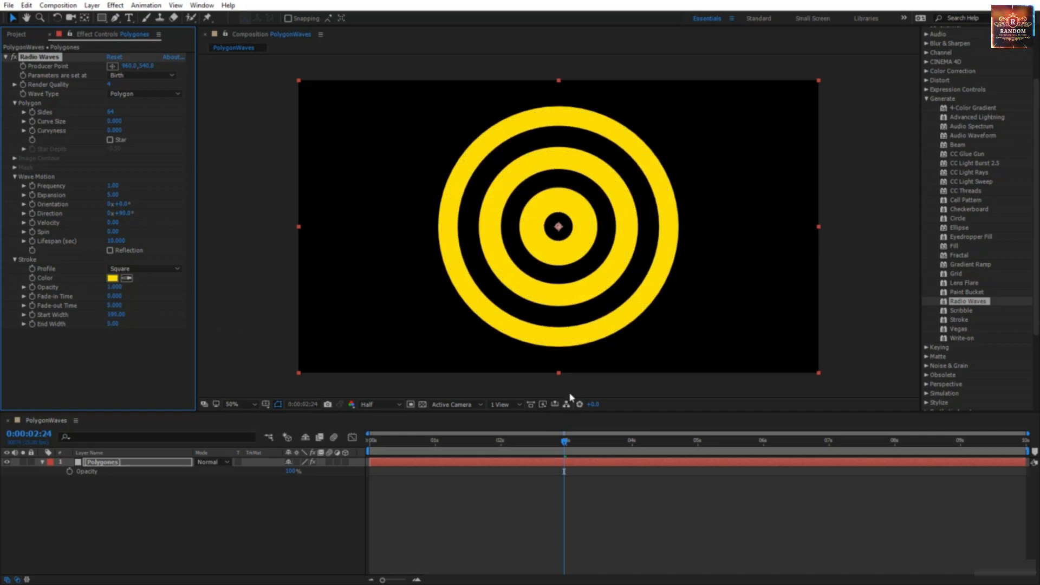
left_click(372, 440)
key("space")
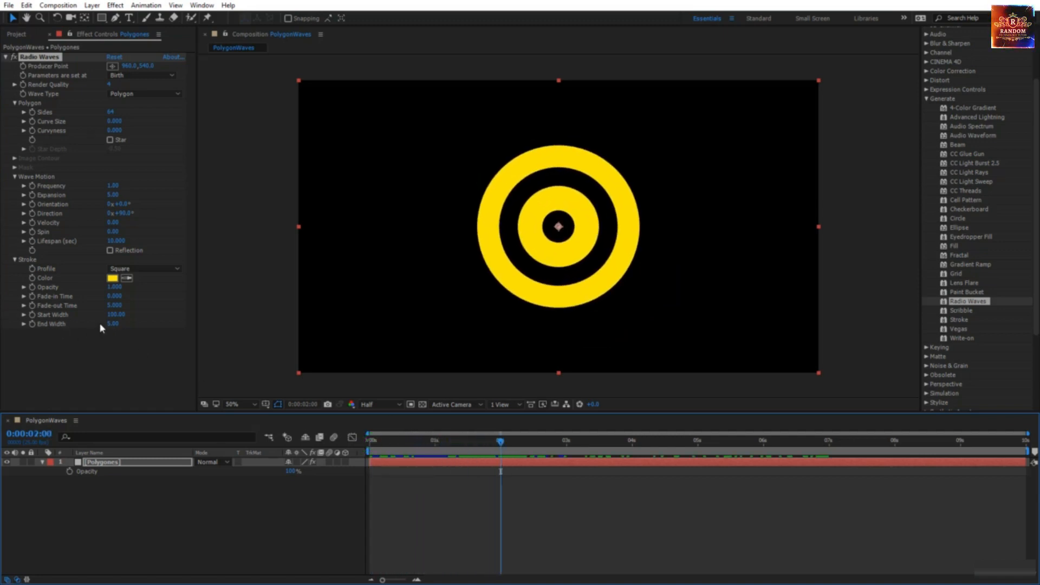
left_click(116, 241)
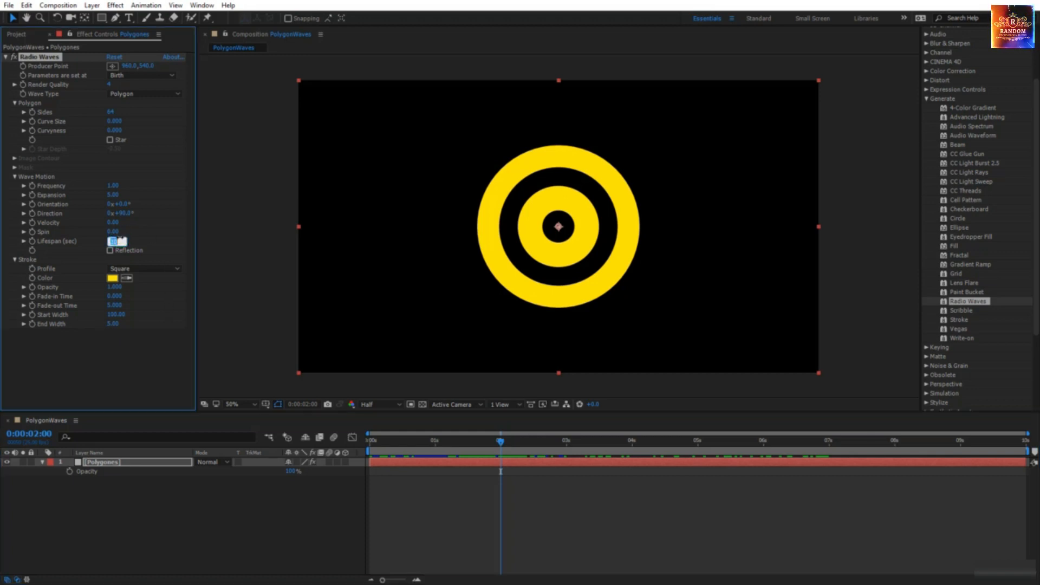
key("Return")
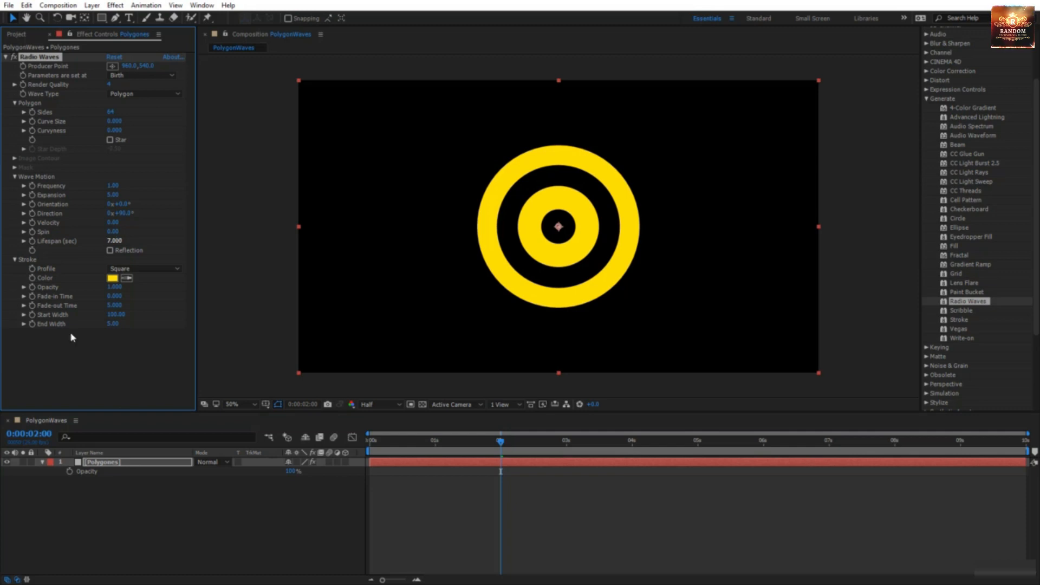
left_click_drag(499, 445, 825, 469)
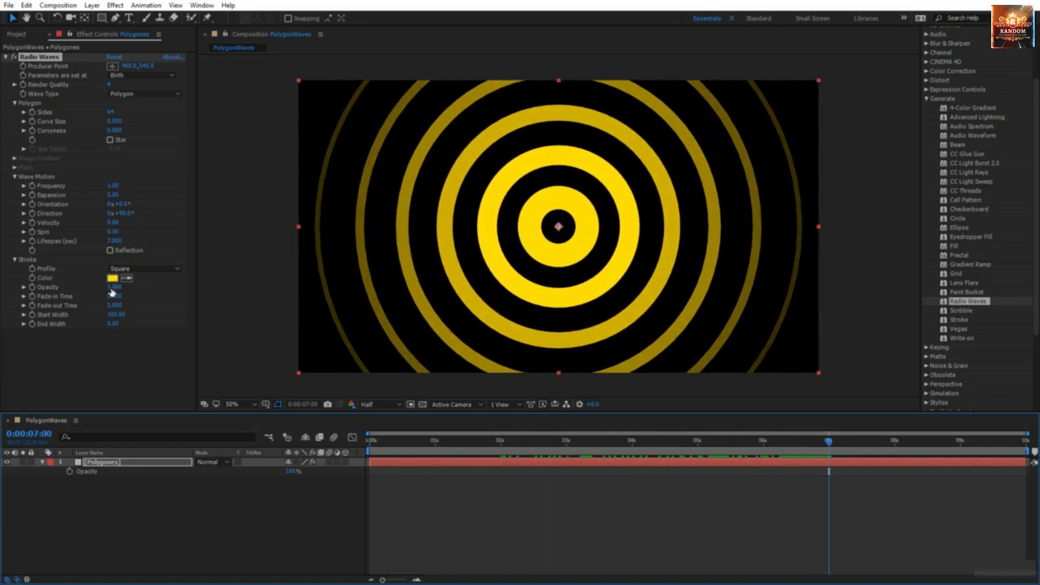
Step: Try an End Width of 1, then set End Width to 100 and deselect the layer
left_click(111, 324)
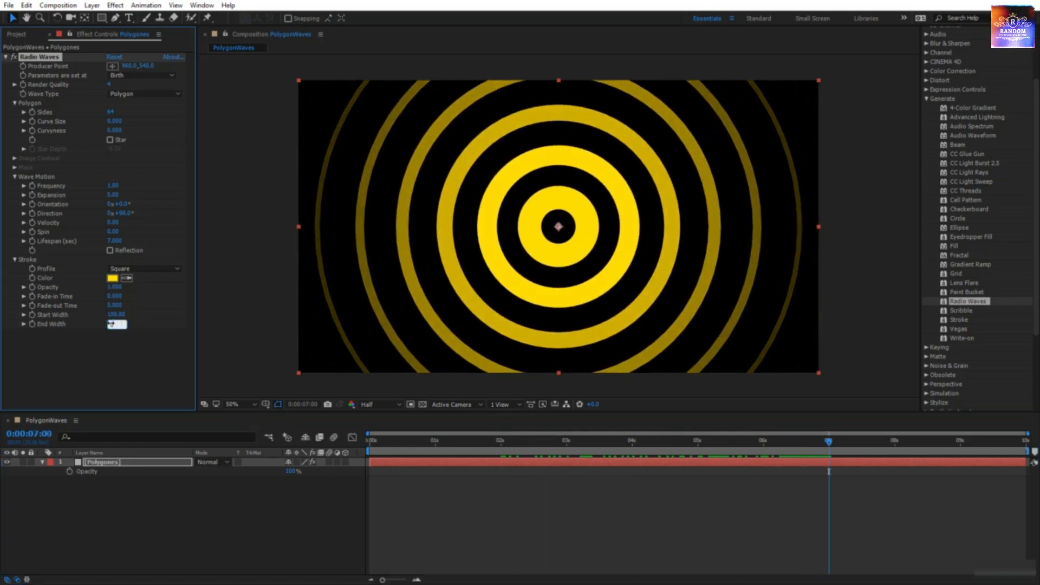
type("1")
key("Return")
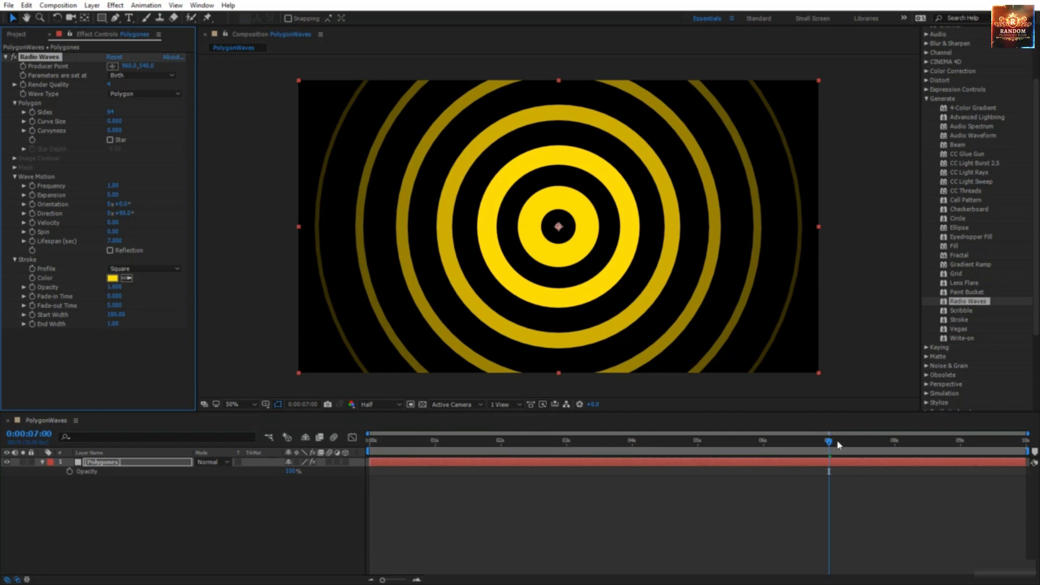
mouse_move(830, 442)
left_mouse_down()
mouse_move(897, 455)
mouse_move(828, 459)
left_mouse_up()
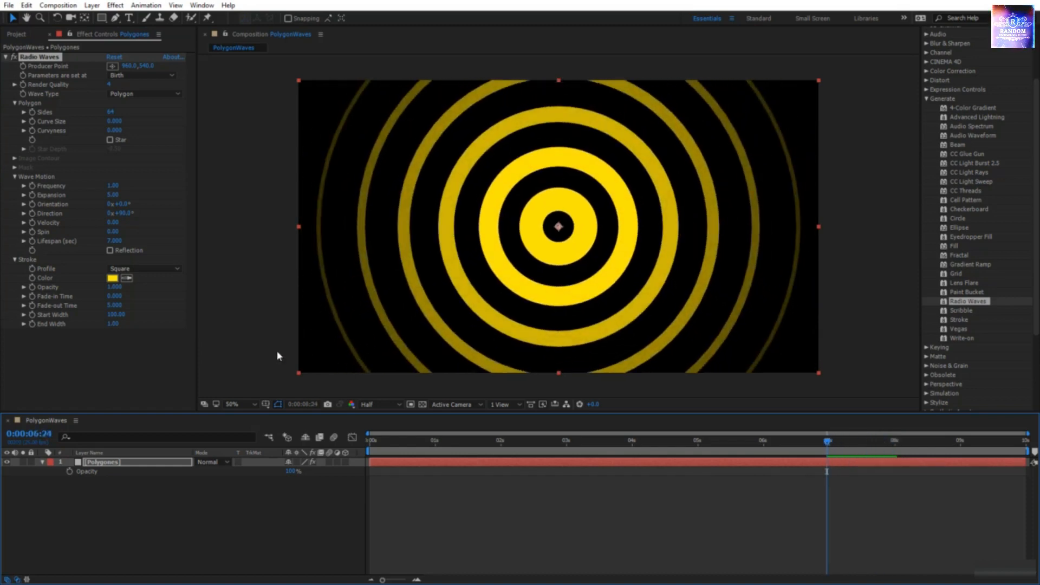
left_click(113, 323)
type("5.00")
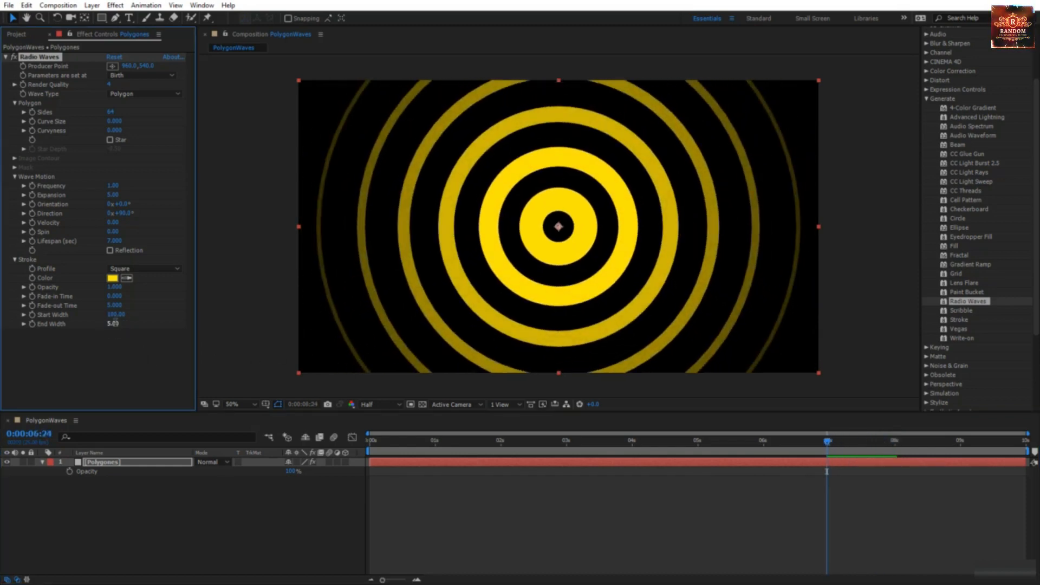
left_click(111, 324)
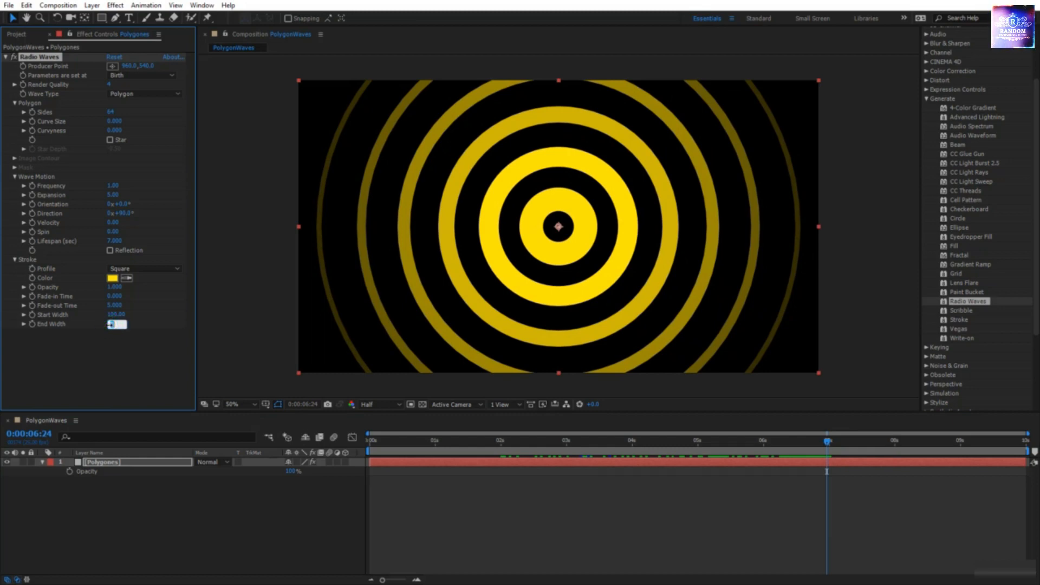
type("100")
key("Return")
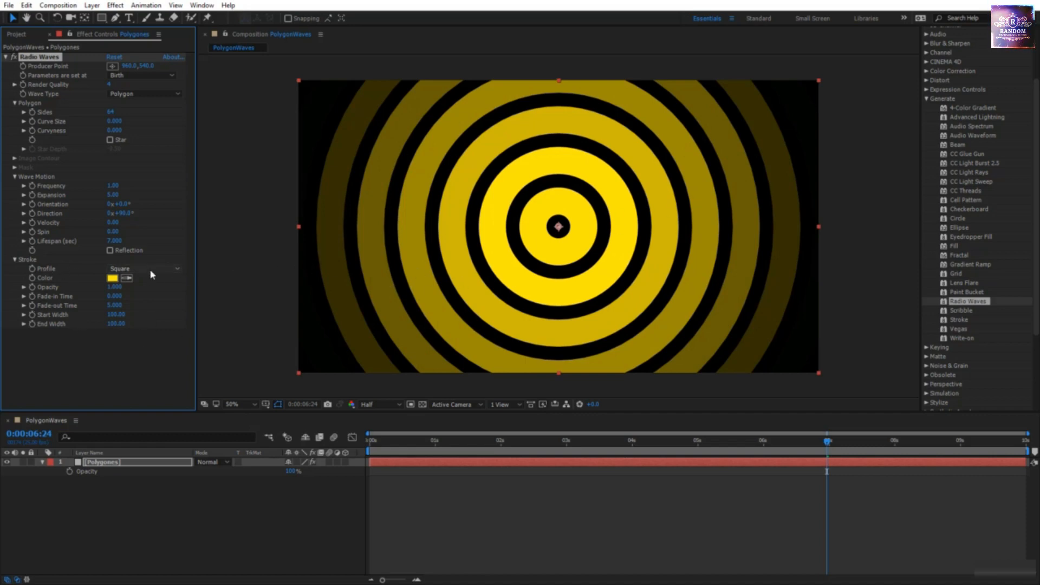
left_click(493, 268)
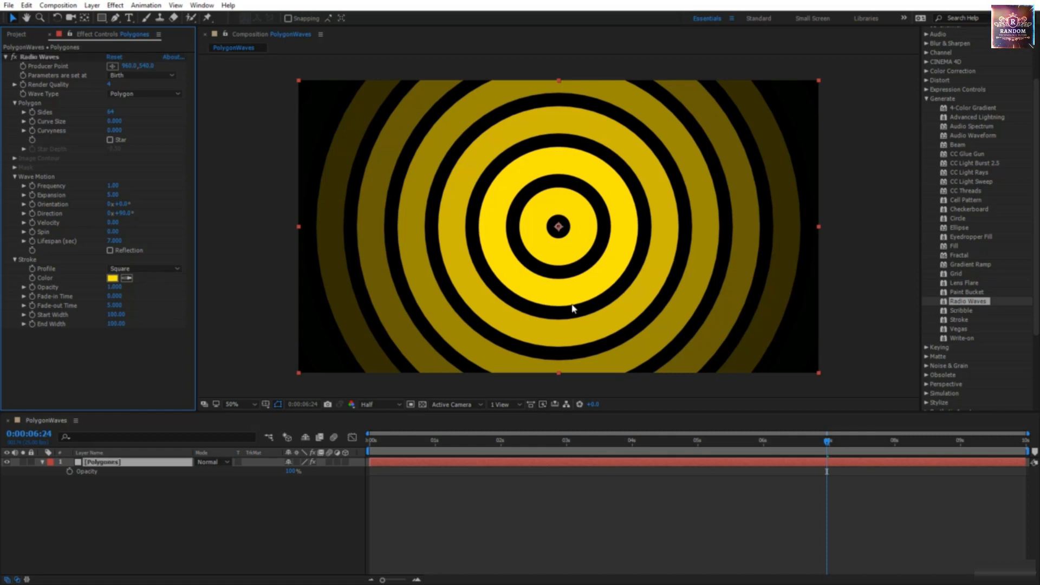
Step: Set the polygon sides to 12 and try a Triangle stroke profile, checking at 100% and 50%
left_click(111, 111)
type("12")
key("Return")
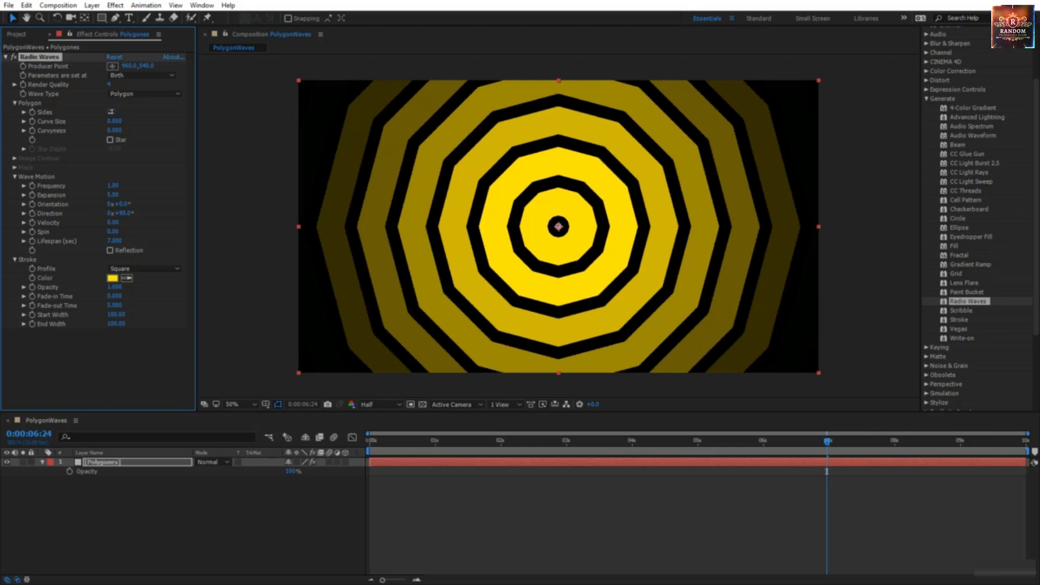
left_click(155, 267)
left_click(149, 292)
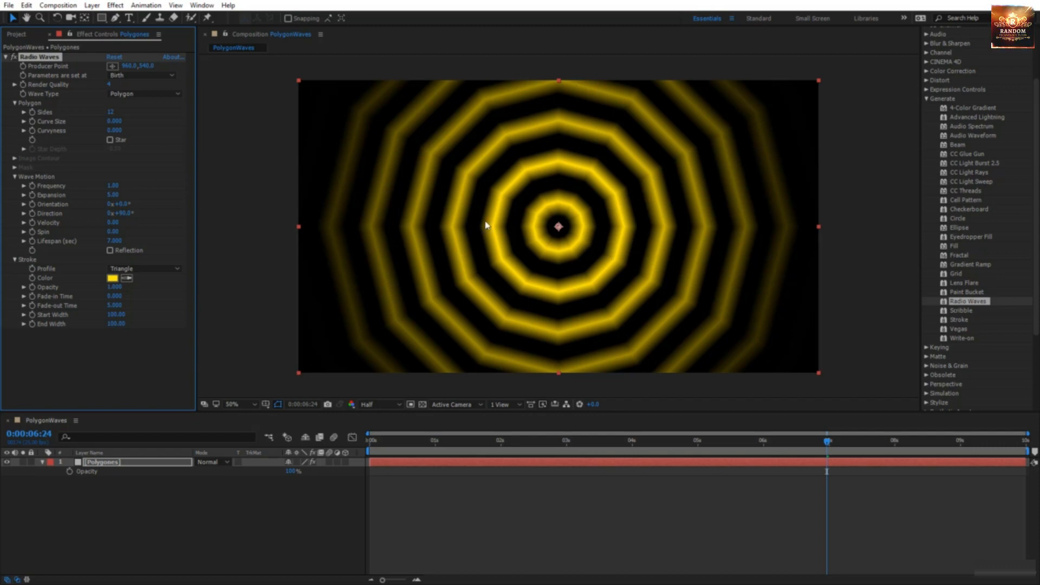
key("slash")
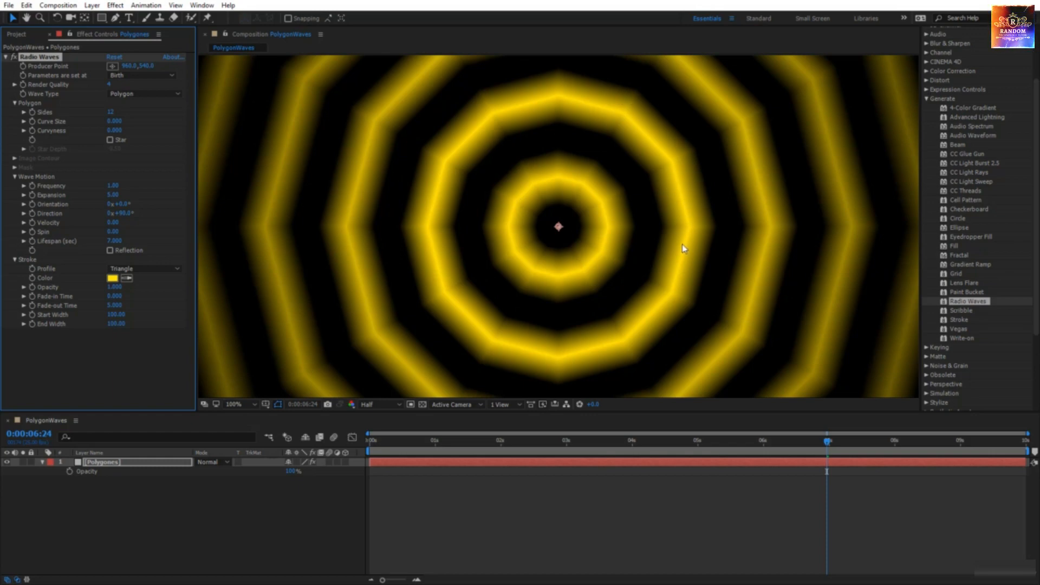
key("comma")
key("comma")
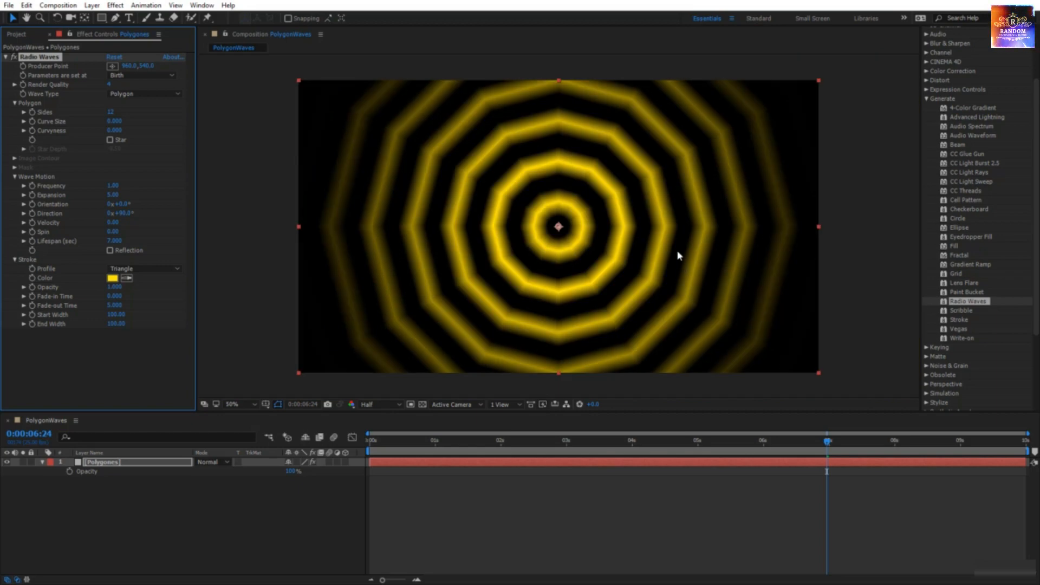
Step: Try the Sawtooth Out profile, raise the sides to 64, then try Sawtooth In
left_click(145, 270)
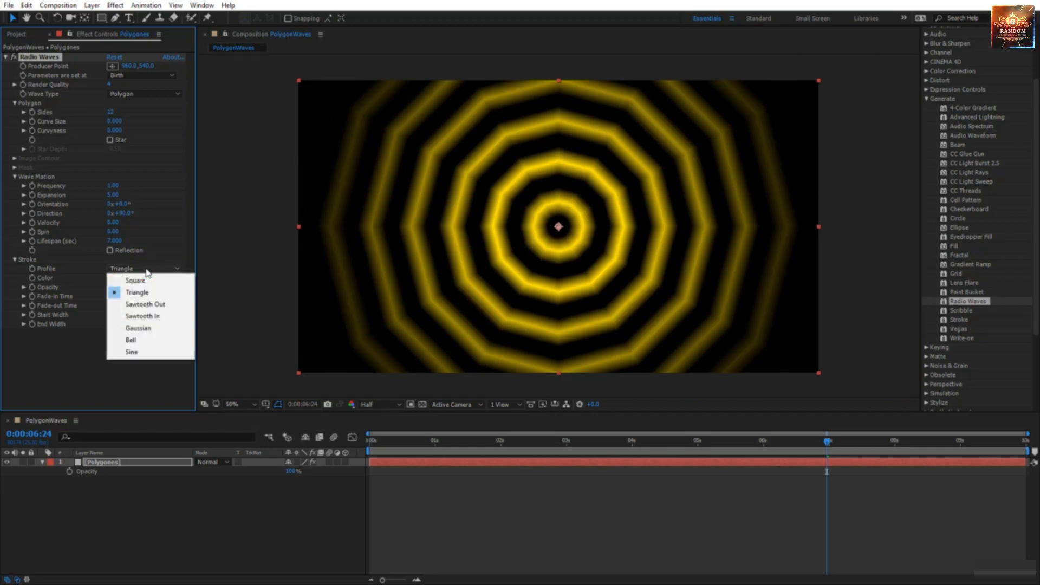
left_click(148, 305)
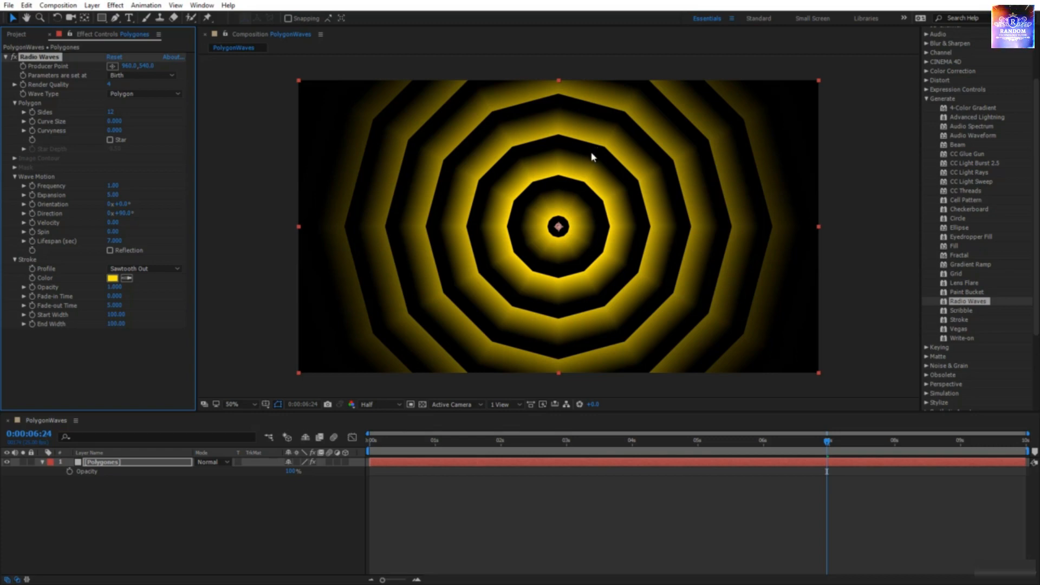
left_click(110, 111)
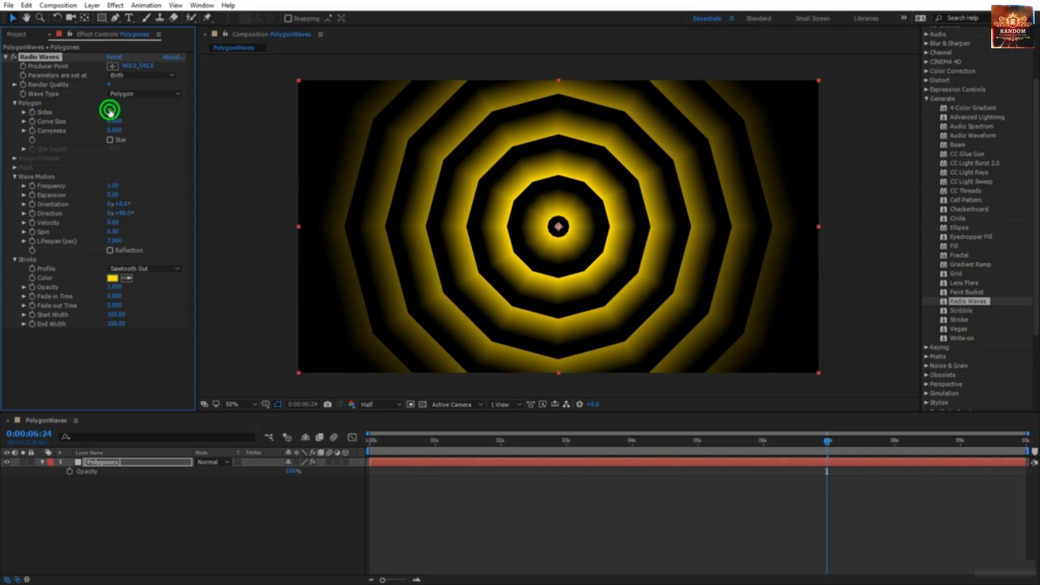
type("64")
key("Return")
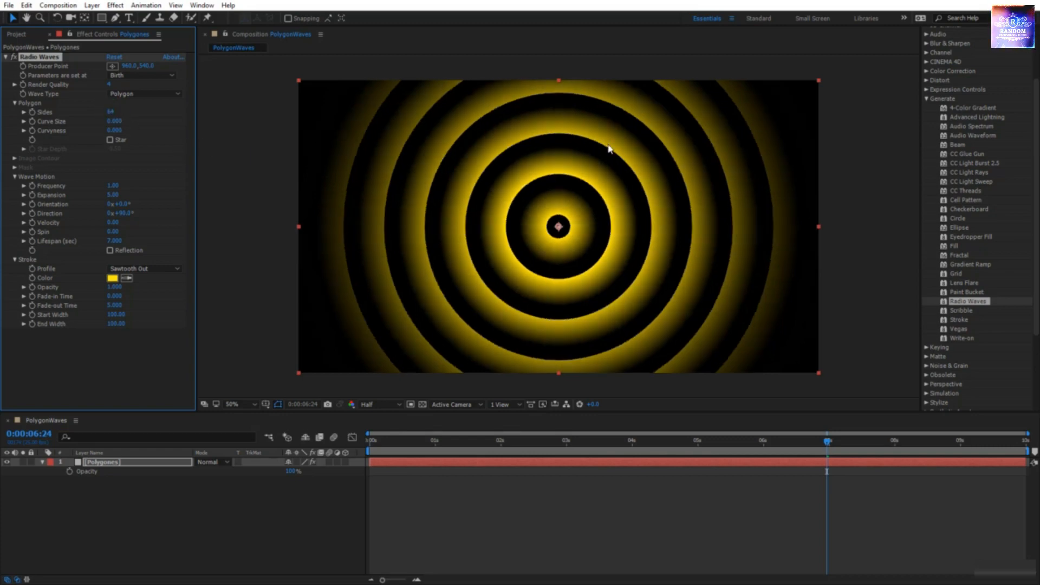
left_click(144, 270)
left_click(155, 317)
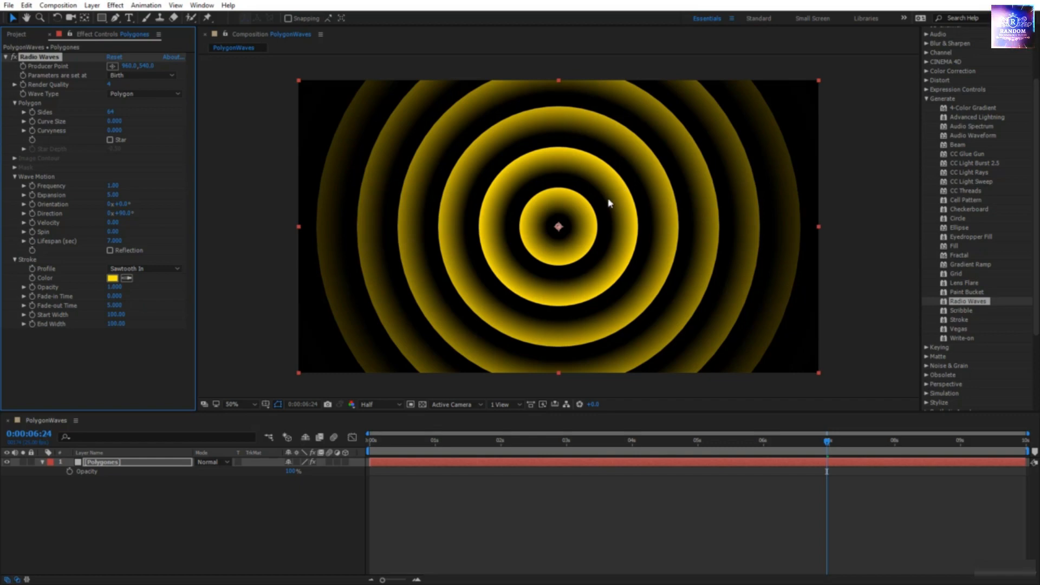
Step: Compare the Gaussian, Bell and Sine profiles, with hexagon sides, then restore circular rings
left_click(148, 269)
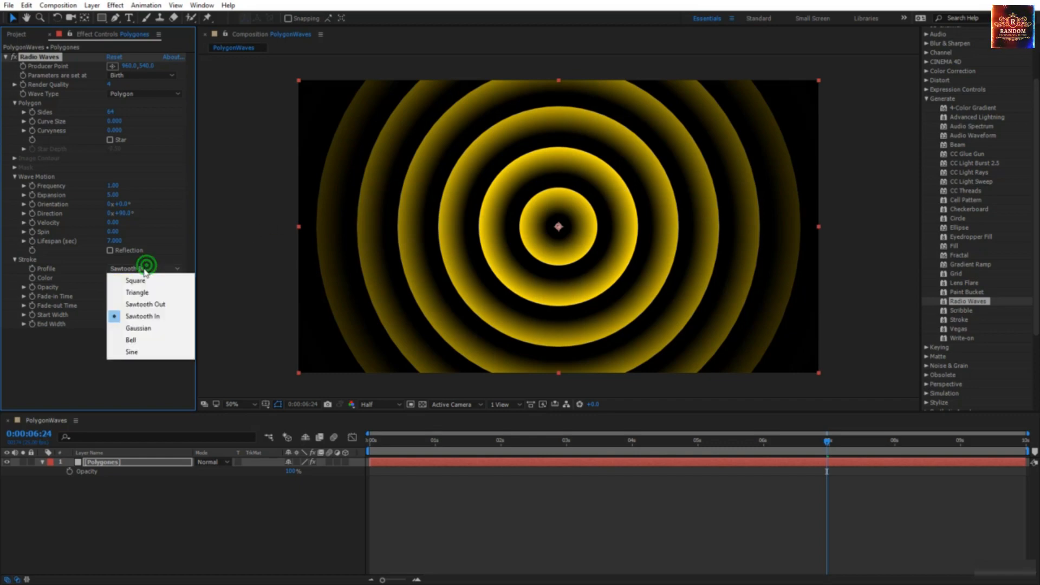
left_click(139, 328)
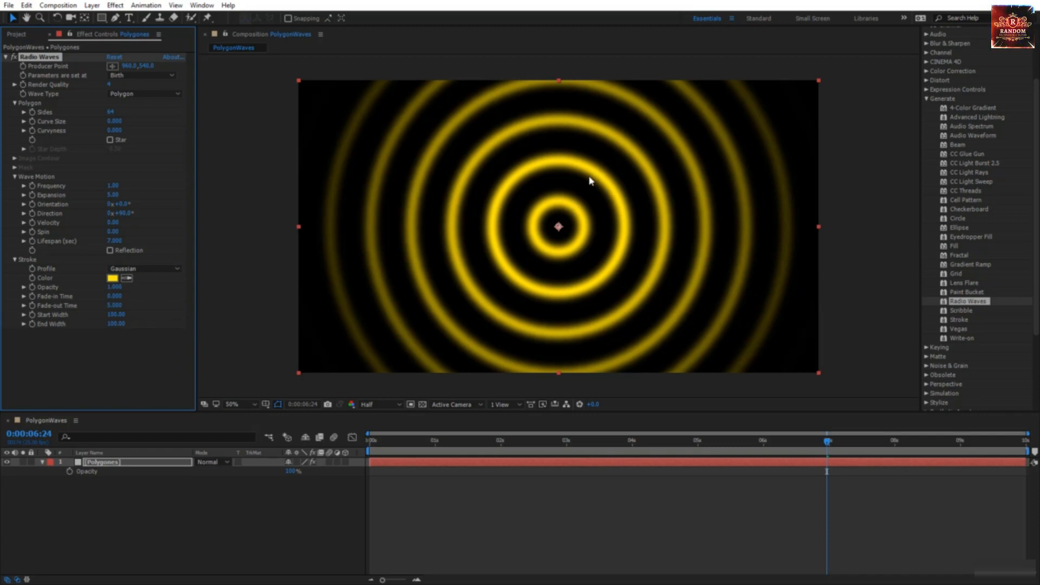
left_click(141, 269)
left_click(150, 340)
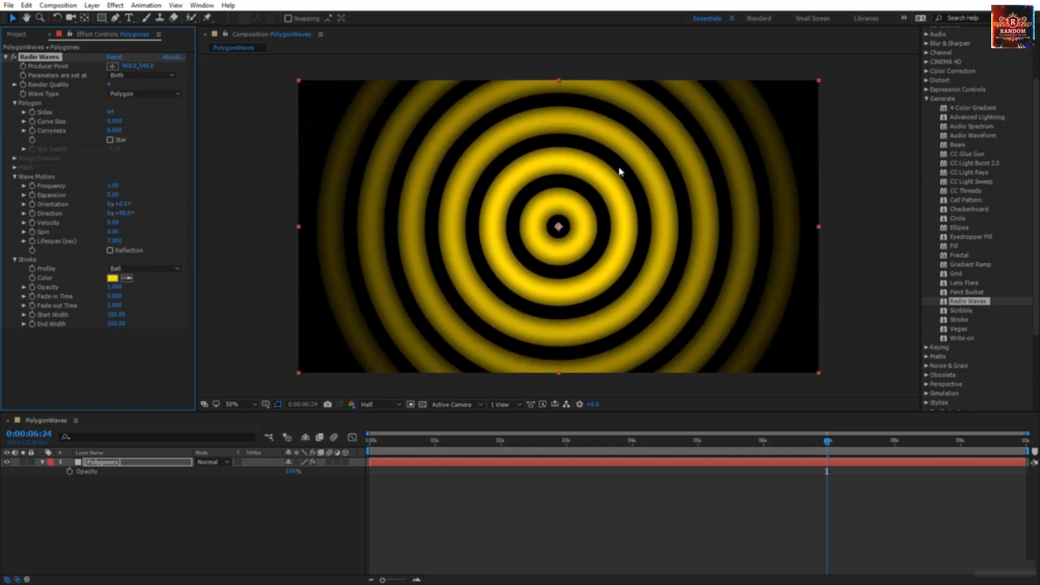
left_click_drag(111, 112, 90, 121)
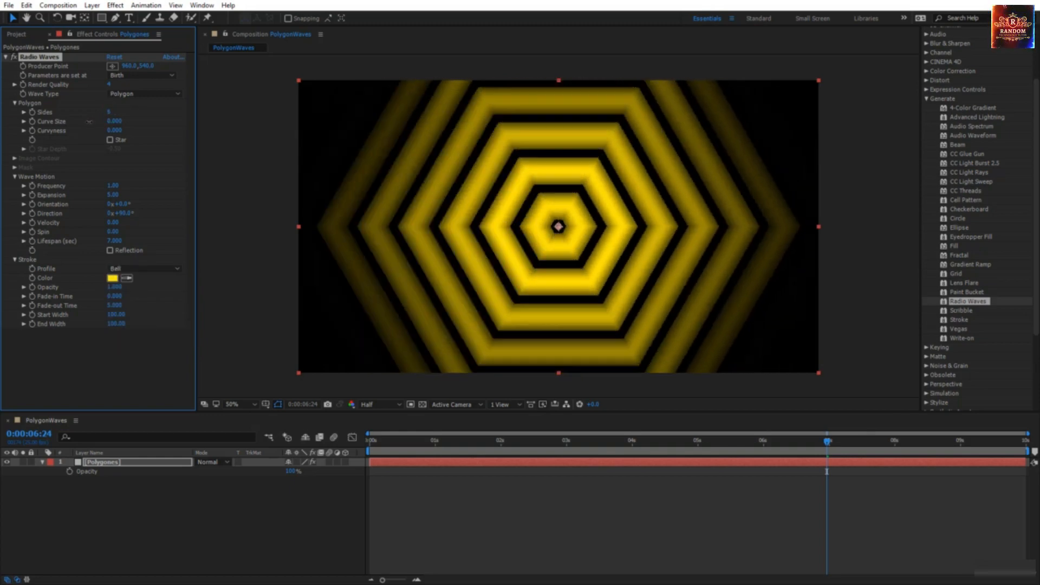
left_click(139, 268)
left_click(132, 352)
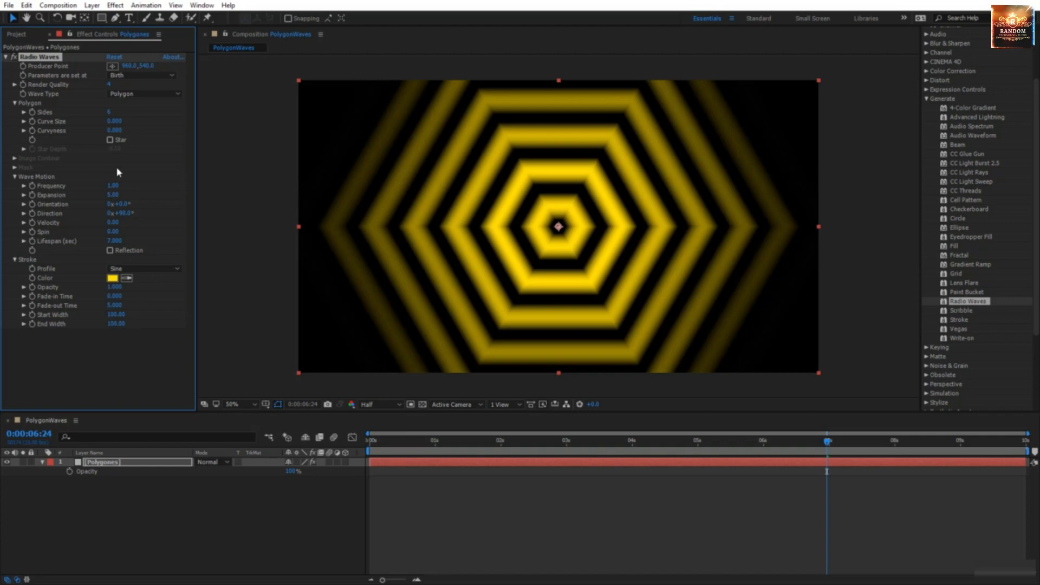
left_click(108, 113)
left_click_drag(108, 112, 129, 113)
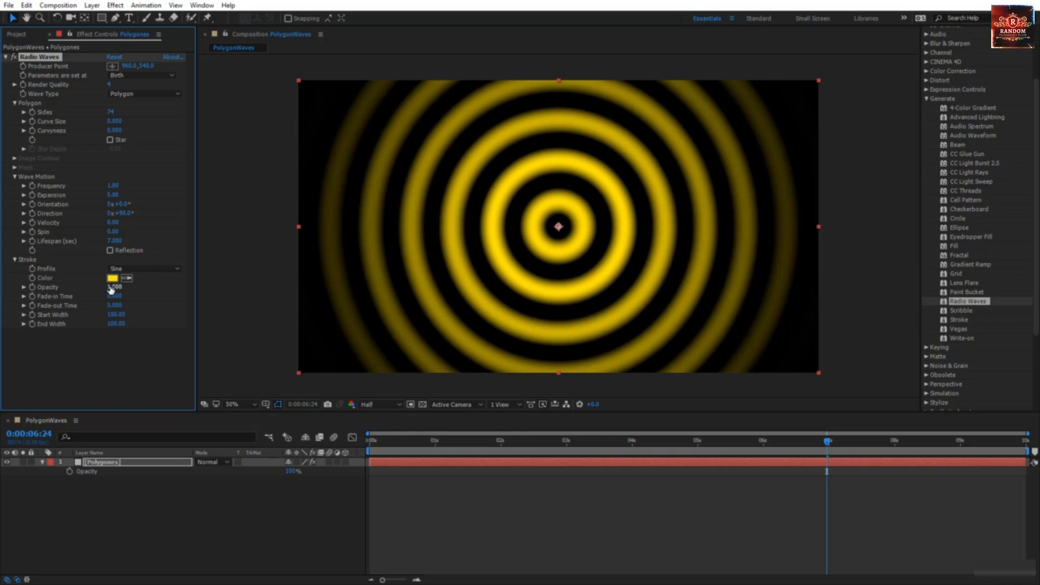
Step: Test stroke opacity at zero and full, then set the stroke profile to Square
left_click_drag(111, 290, 81, 290)
left_click_drag(13, 287, 83, 293)
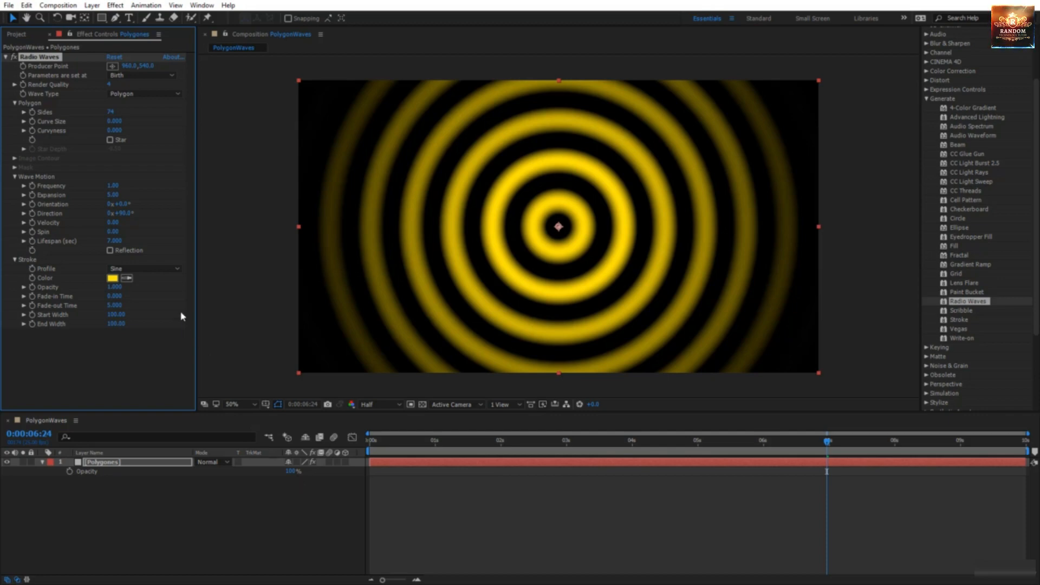
left_click(158, 268)
left_click(157, 278)
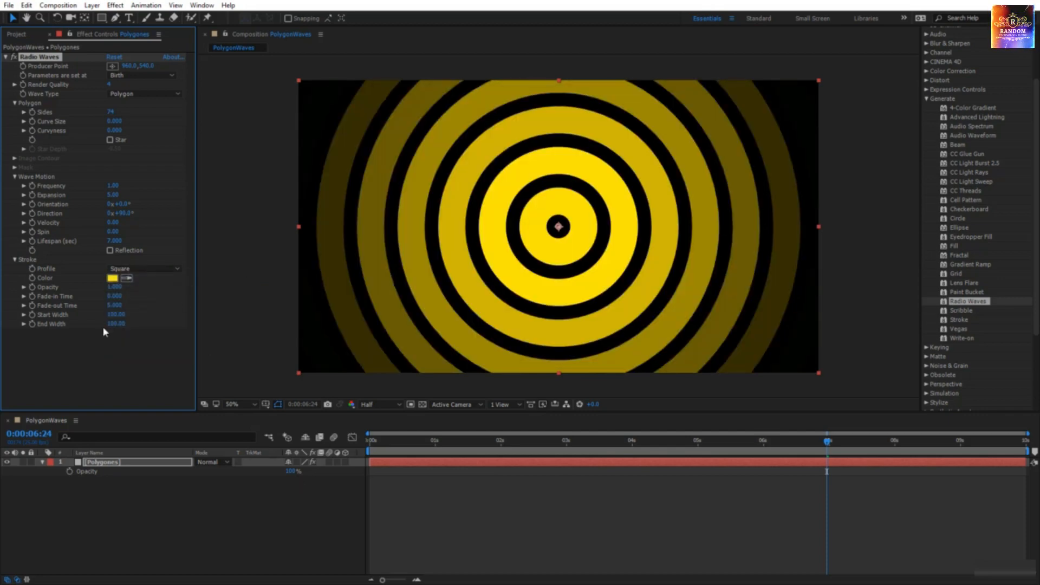
left_click(112, 287)
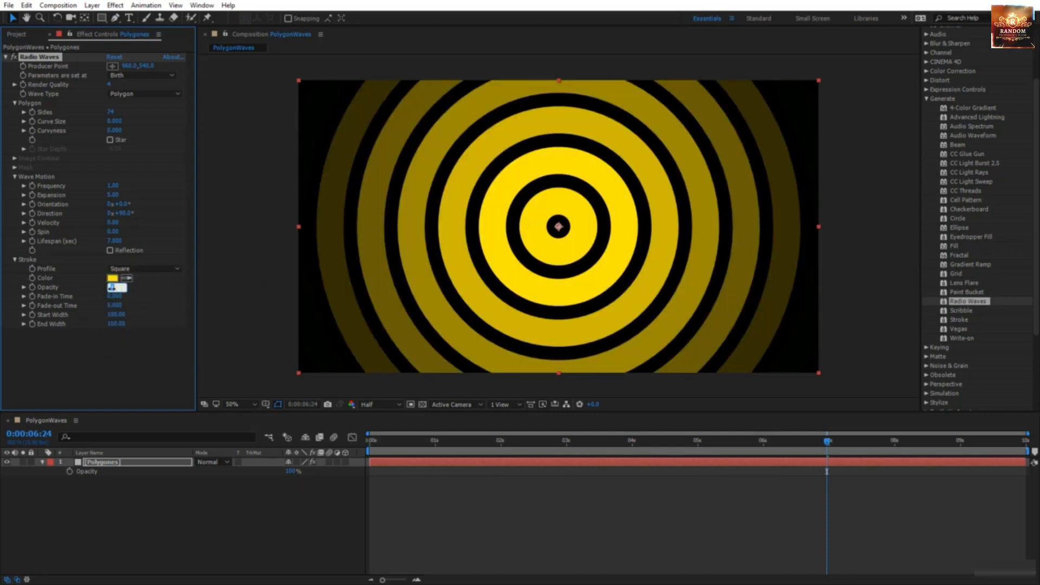
Step: Test a stroke opacity of 0.5 and 0, and a layer opacity of 50%
type("0.5")
key("Return")
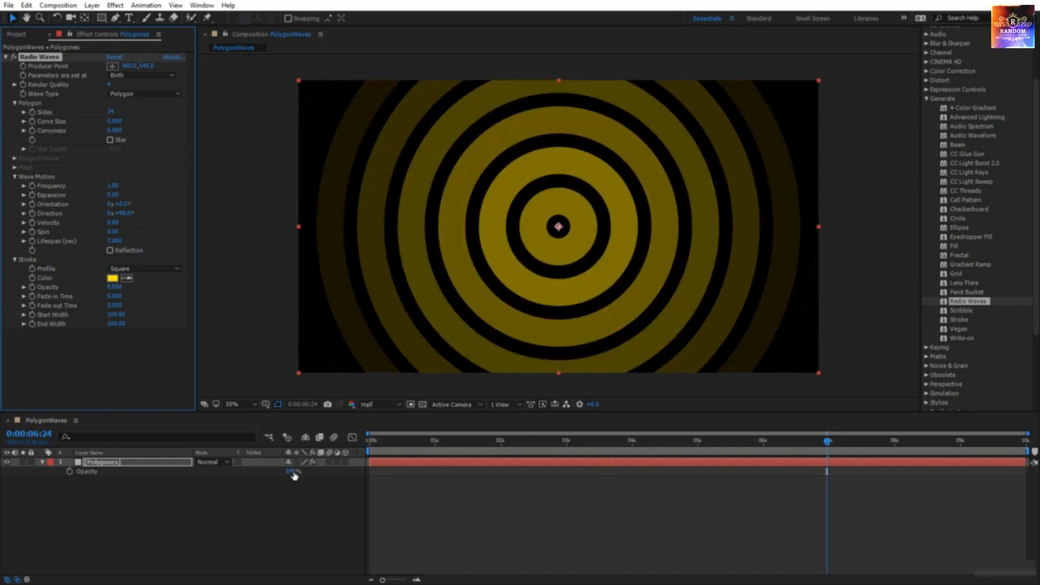
left_click(112, 287)
type("0")
key("Return")
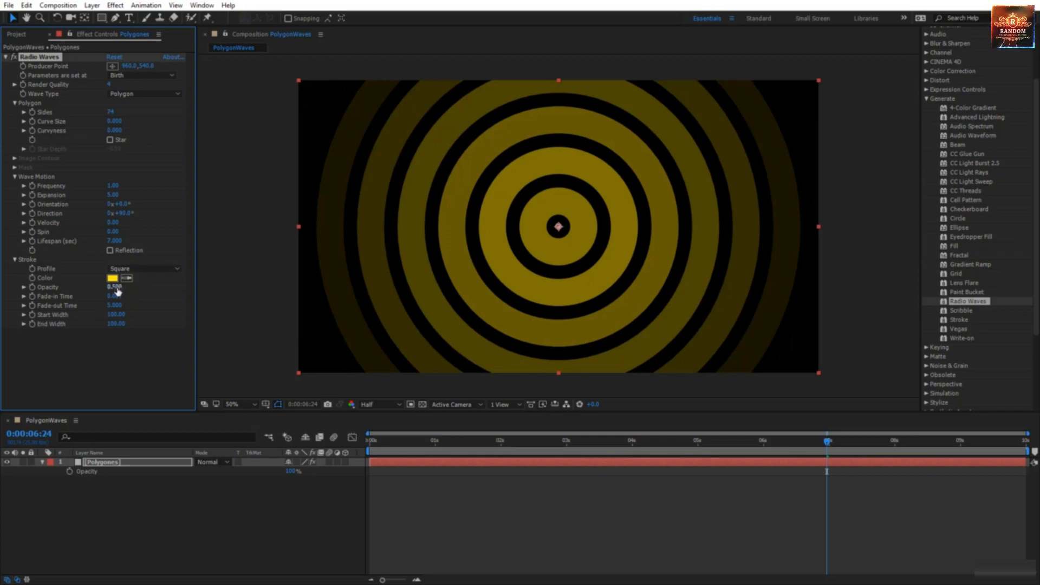
left_click(293, 471)
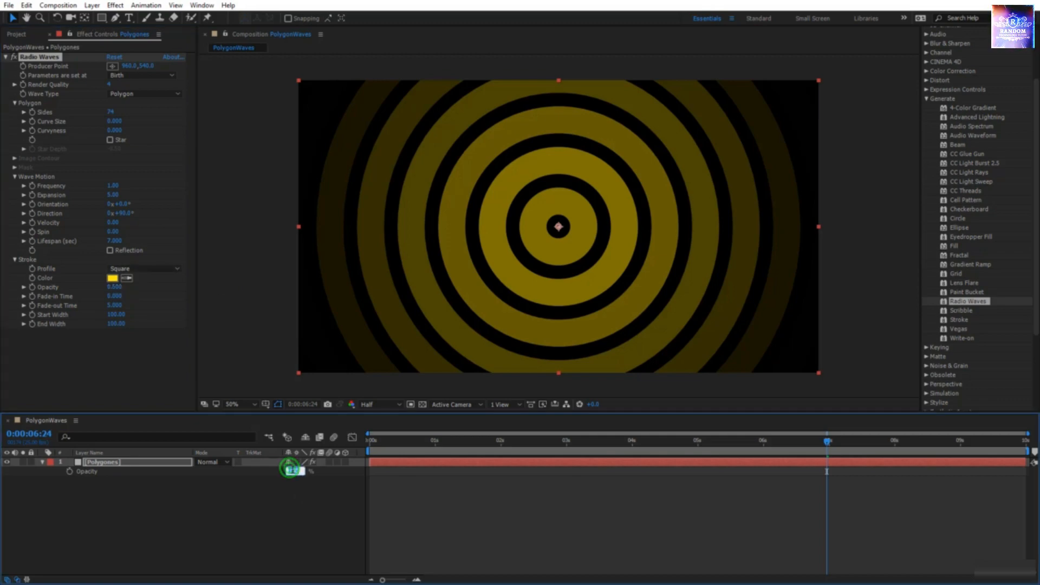
type("50")
key("Return")
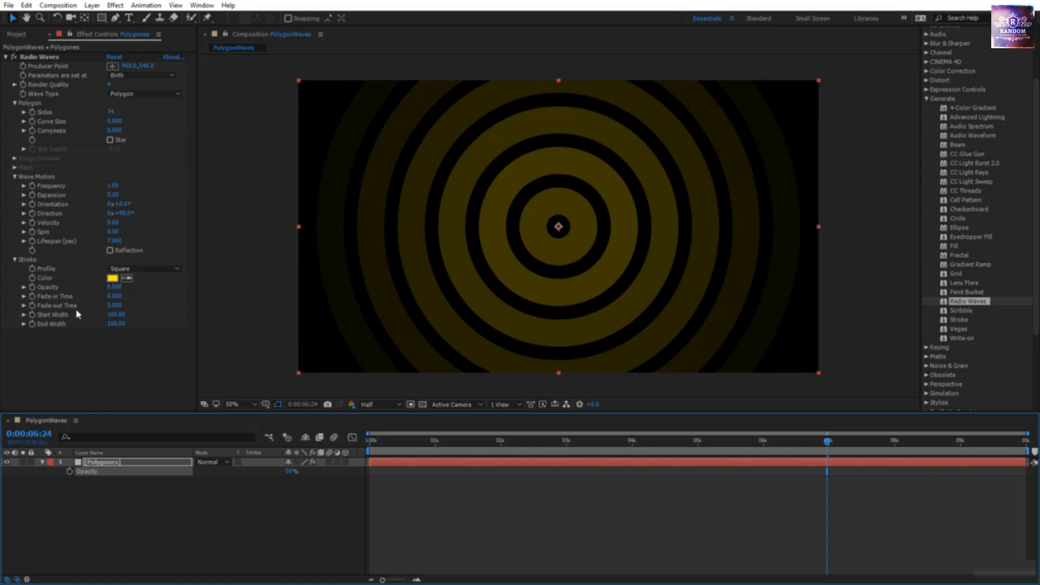
Step: Restore stroke opacity to 1.0 and layer opacity to 100%, and rewind to 0:00
left_click(114, 287)
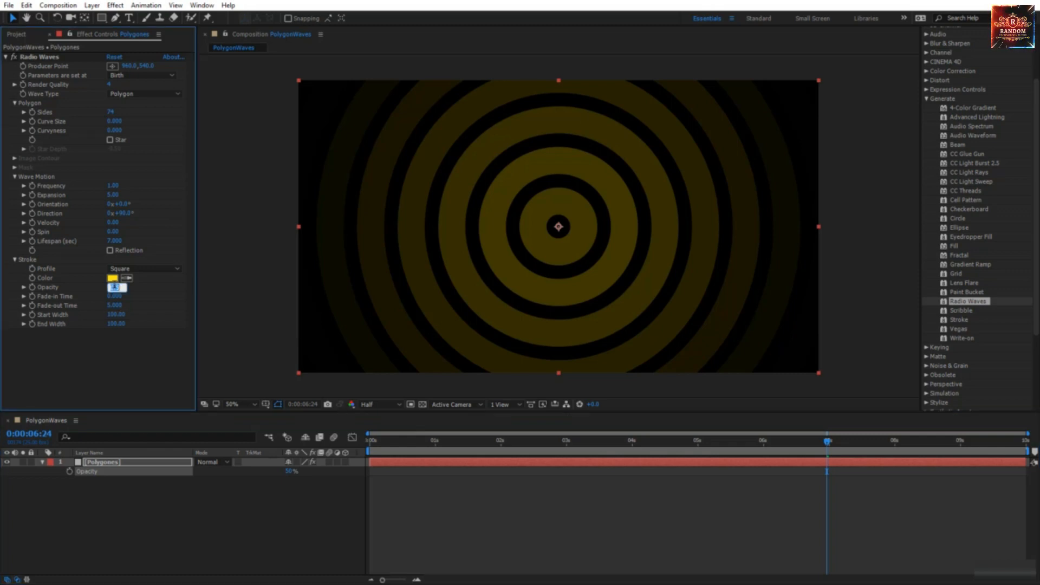
type("1")
key("Return")
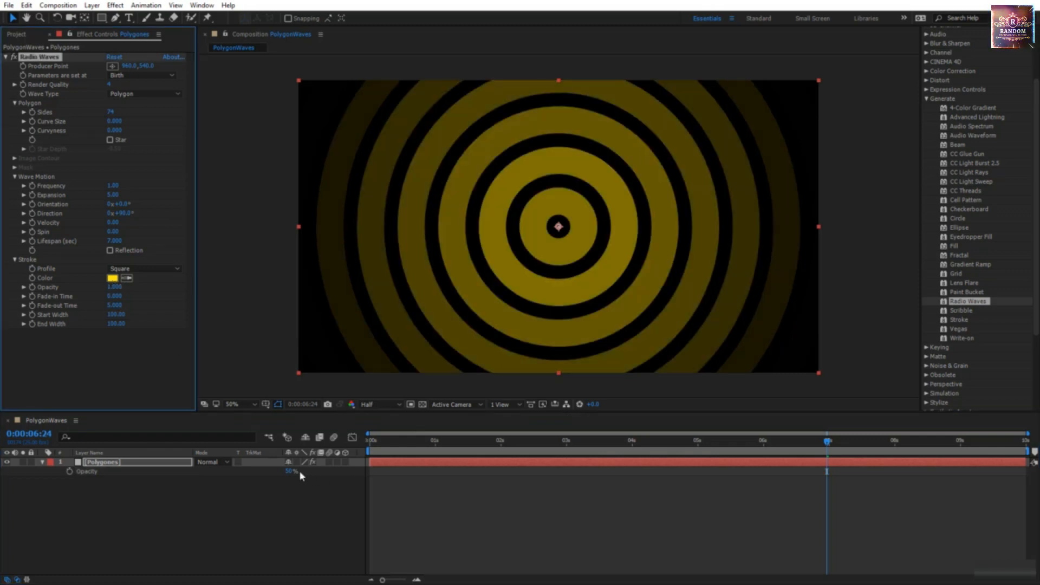
left_click(290, 471)
type("100")
key("Return")
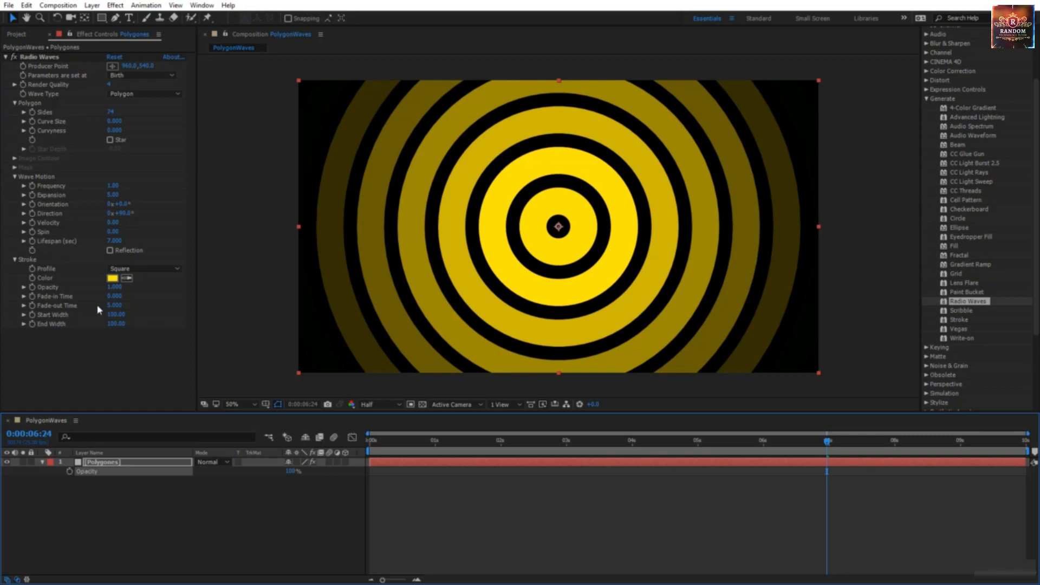
left_click(825, 444)
left_click_drag(825, 444, 325, 476)
left_click(117, 296)
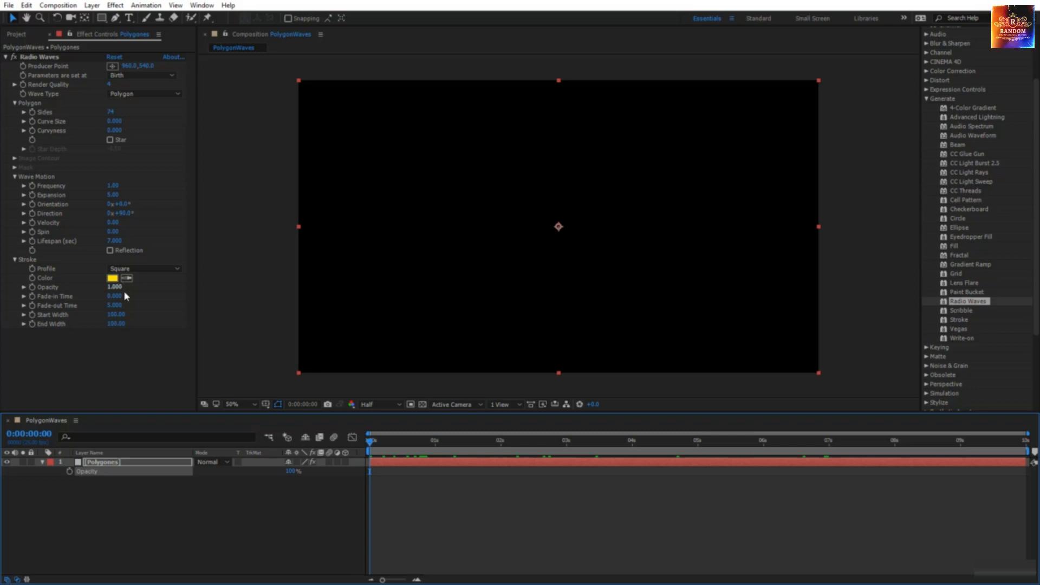
Step: Set Fade-in Time to 1 and scrub to 1 and 2 seconds to check it
left_click(113, 297)
type("1")
key("Return")
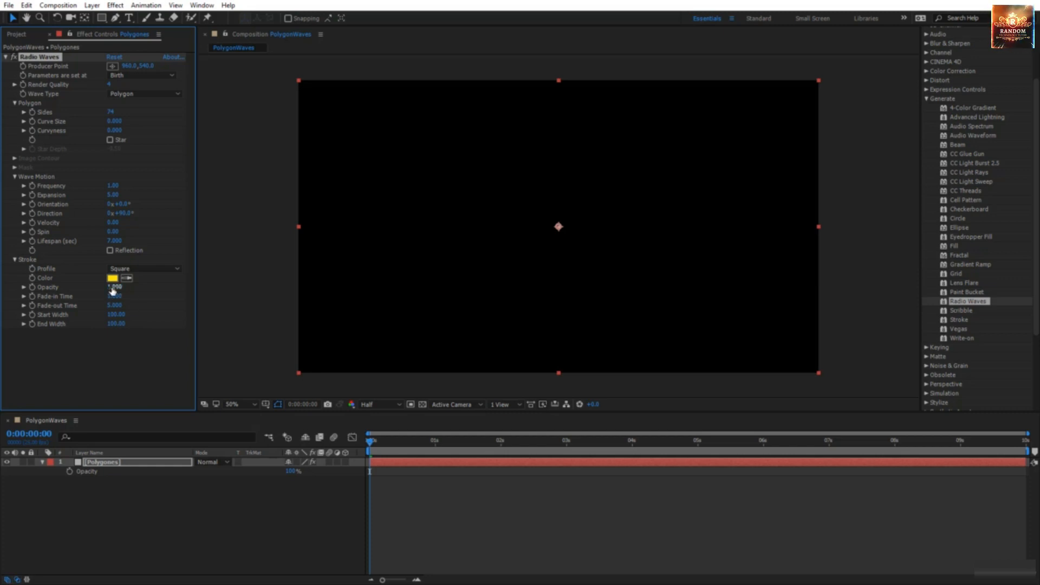
left_click_drag(370, 446, 435, 443)
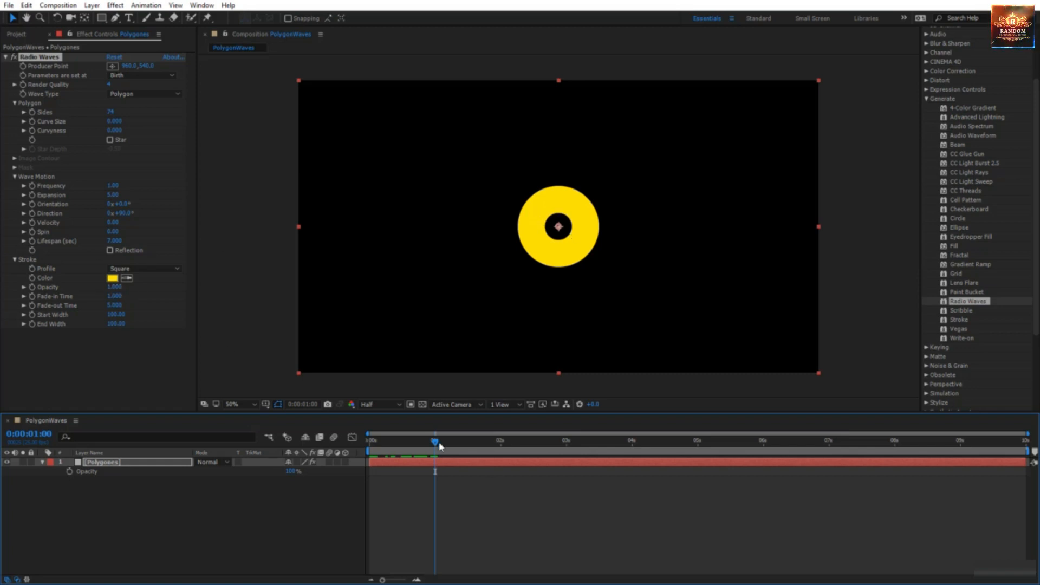
left_click_drag(435, 442, 502, 454)
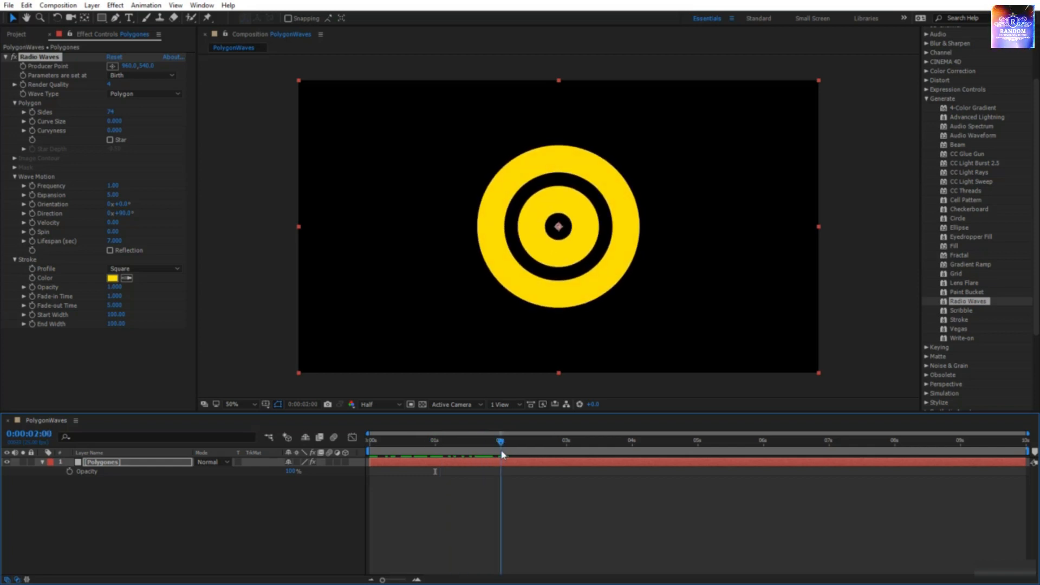
Step: Try a 2-second Fade-in Time, then set it back to 1
left_click(114, 297)
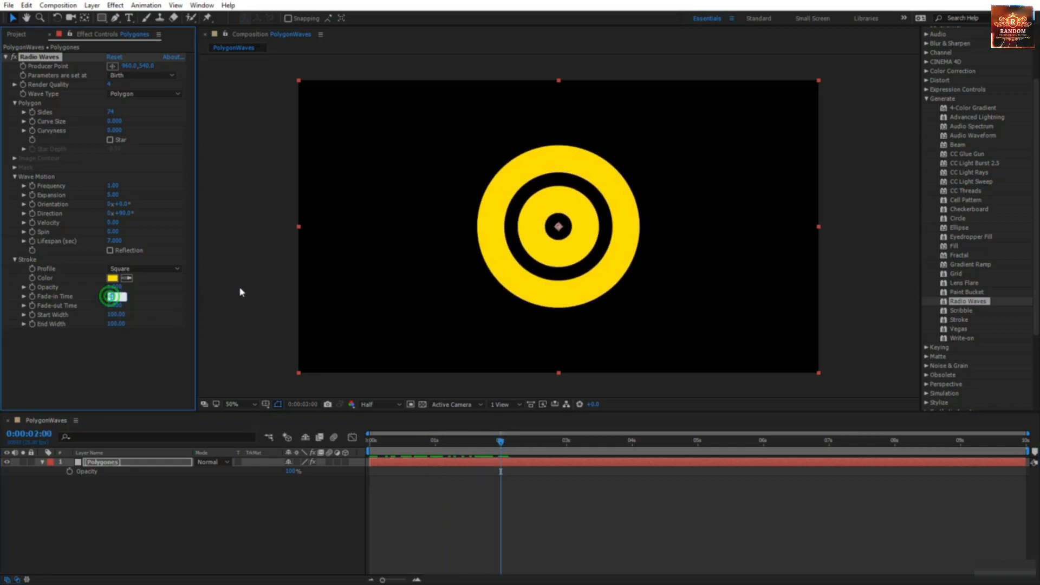
type("2")
key("Return")
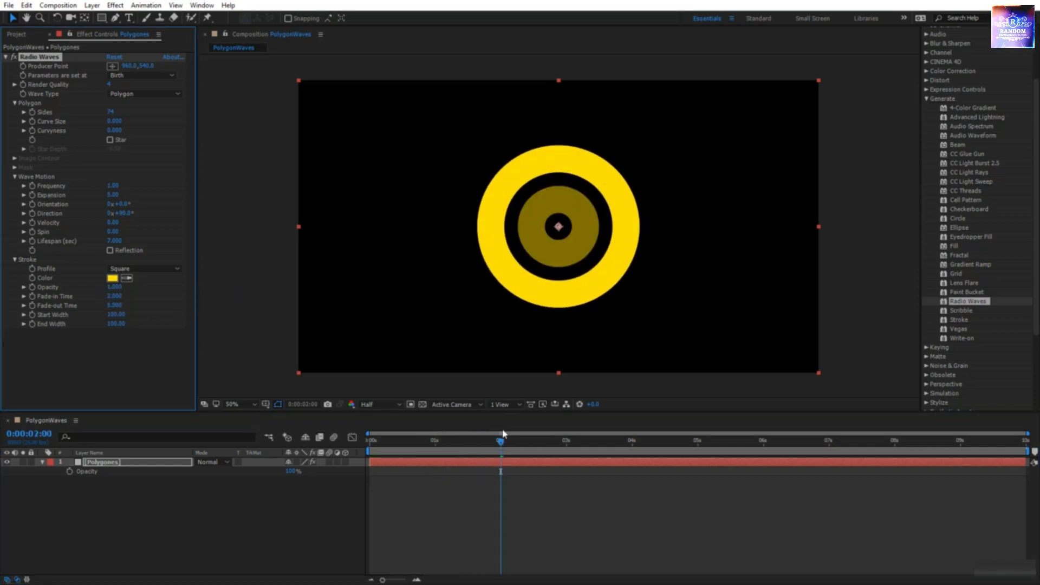
left_click_drag(500, 439, 564, 503)
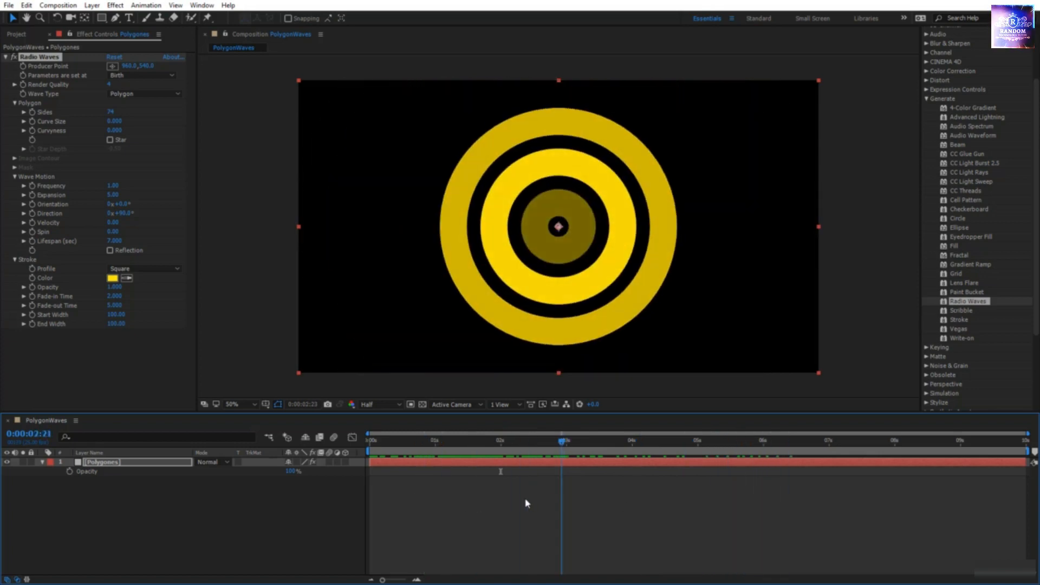
key("Home")
left_click(114, 296)
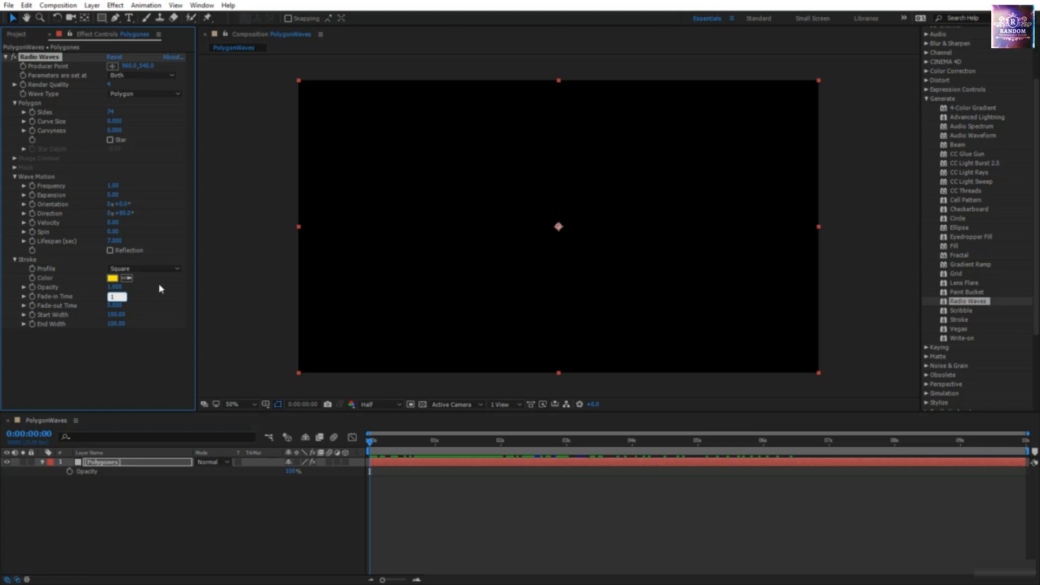
key("Return")
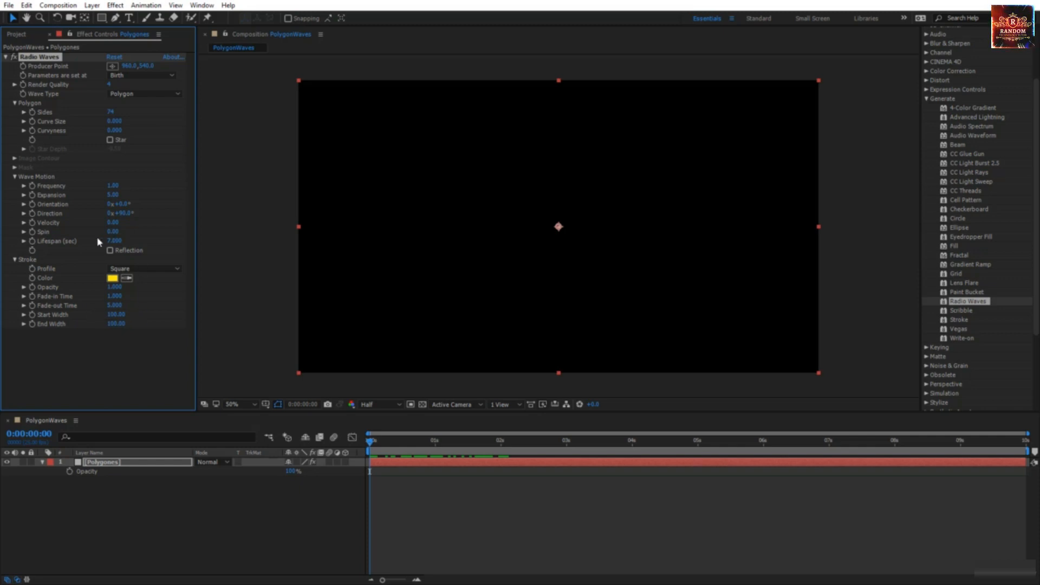
Step: Scrub the timeline between about 6 and 8 seconds to review the rings
left_click_drag(369, 442, 831, 495)
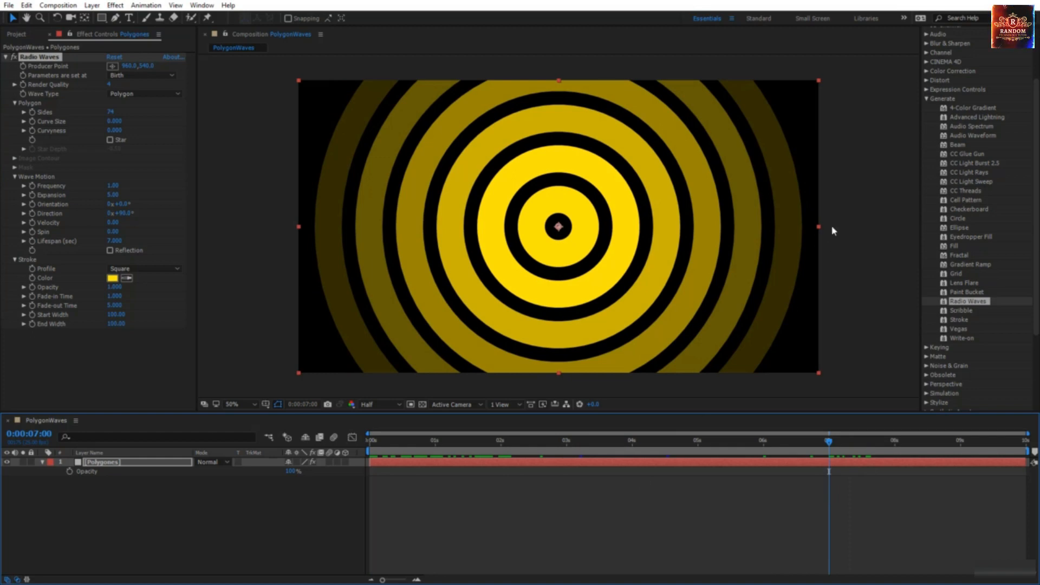
left_click_drag(828, 445, 898, 459)
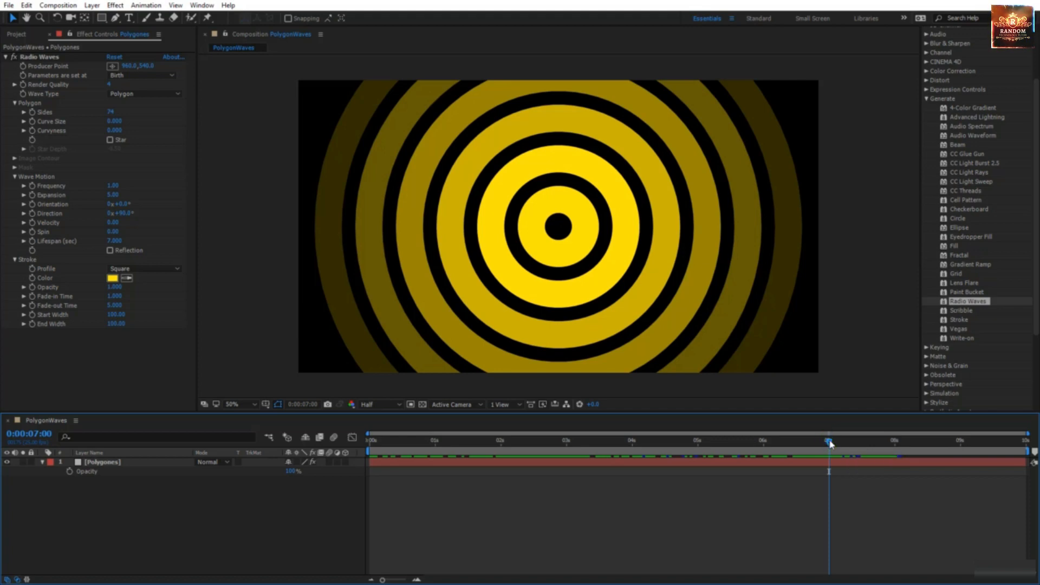
left_click_drag(830, 441, 500, 472)
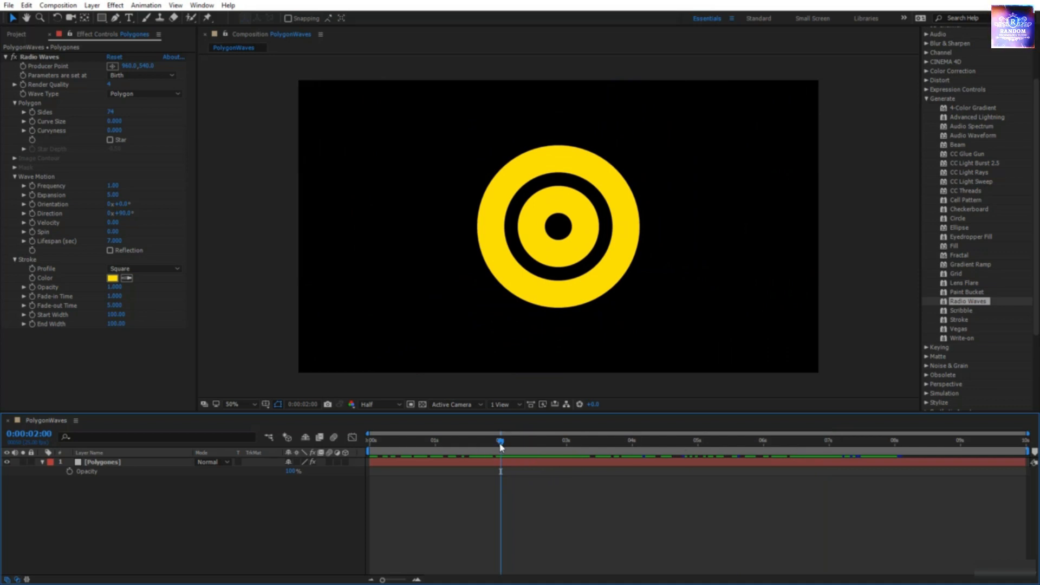
left_click_drag(500, 446, 828, 467)
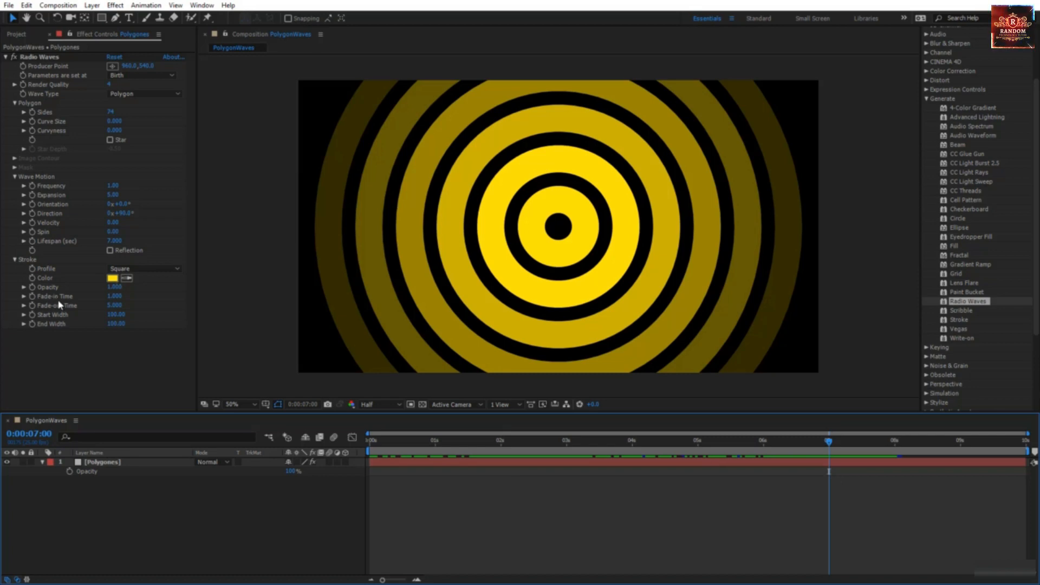
Step: Try Fade-out Times of 3 and 1, scrubbing around 4-6 seconds to compare
left_click(114, 306)
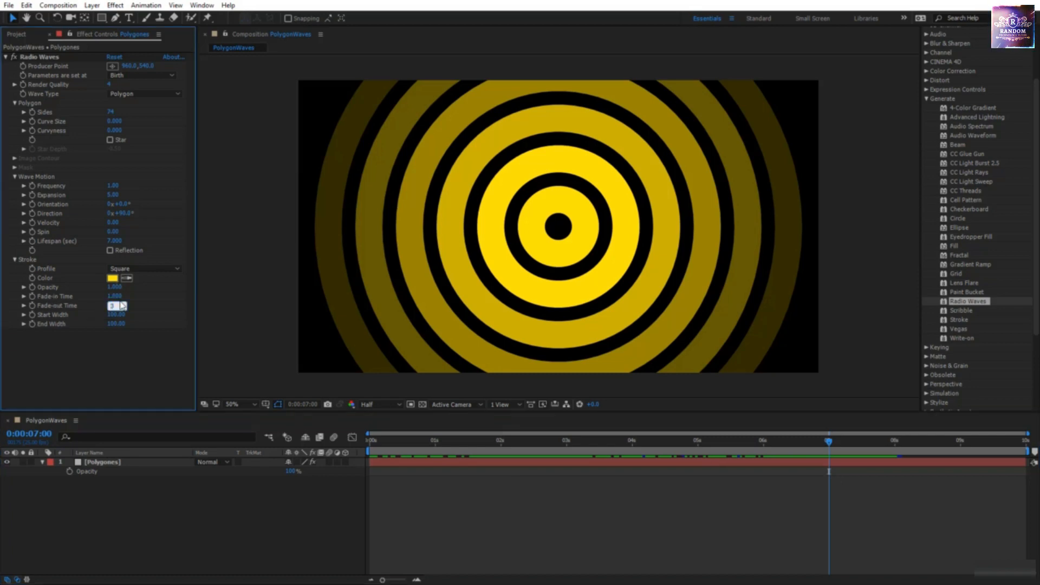
key("Return")
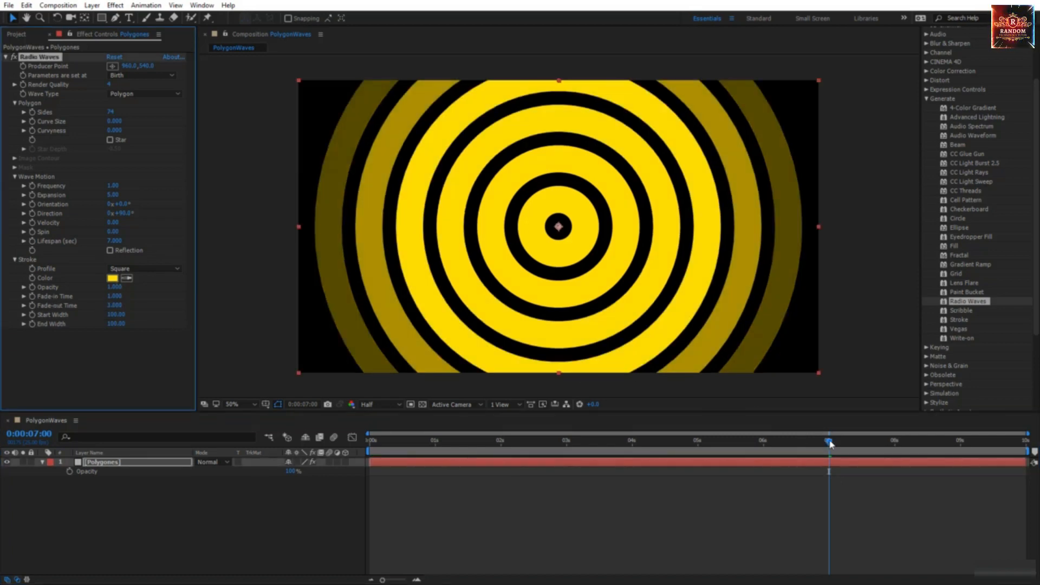
left_click_drag(831, 444, 635, 489)
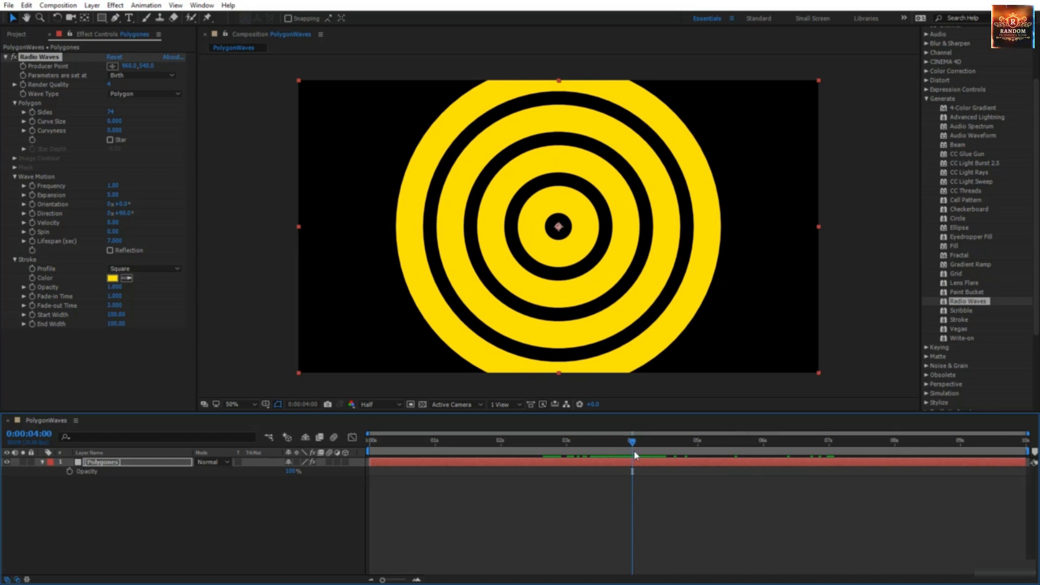
left_click_drag(636, 455, 764, 459)
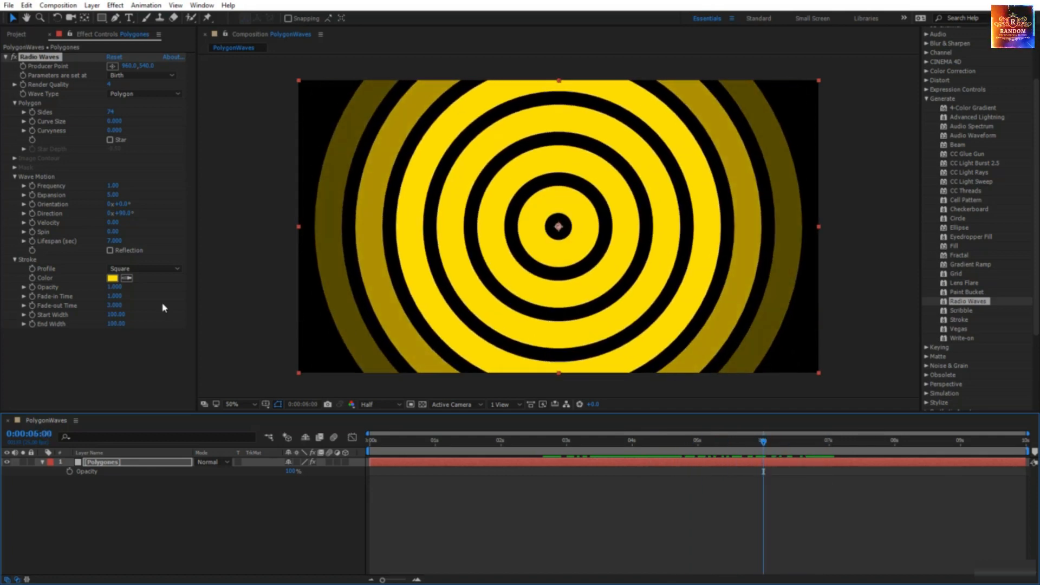
left_click(115, 305)
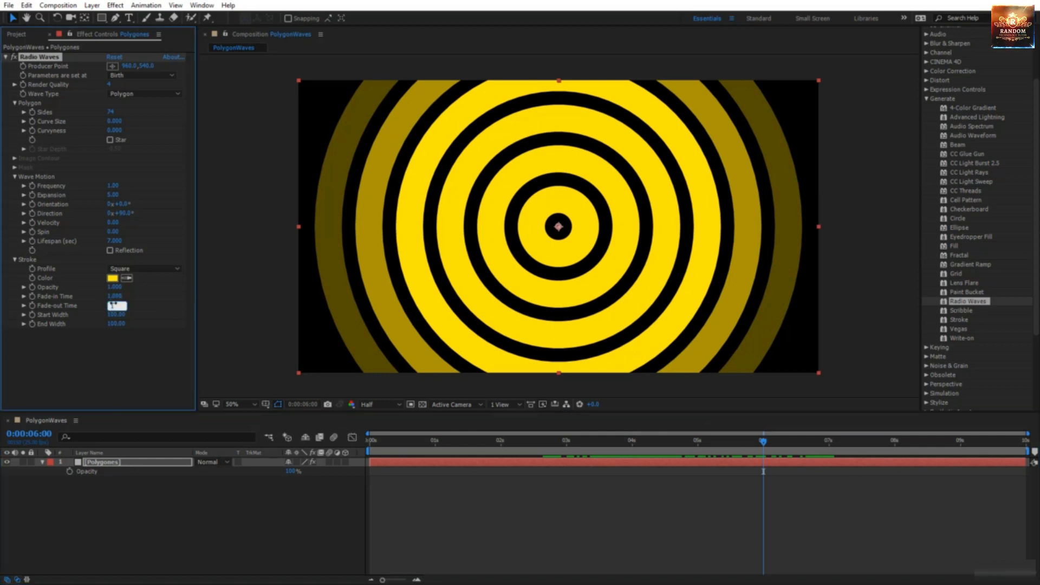
type("1")
key("Return")
left_click_drag(762, 438, 824, 484)
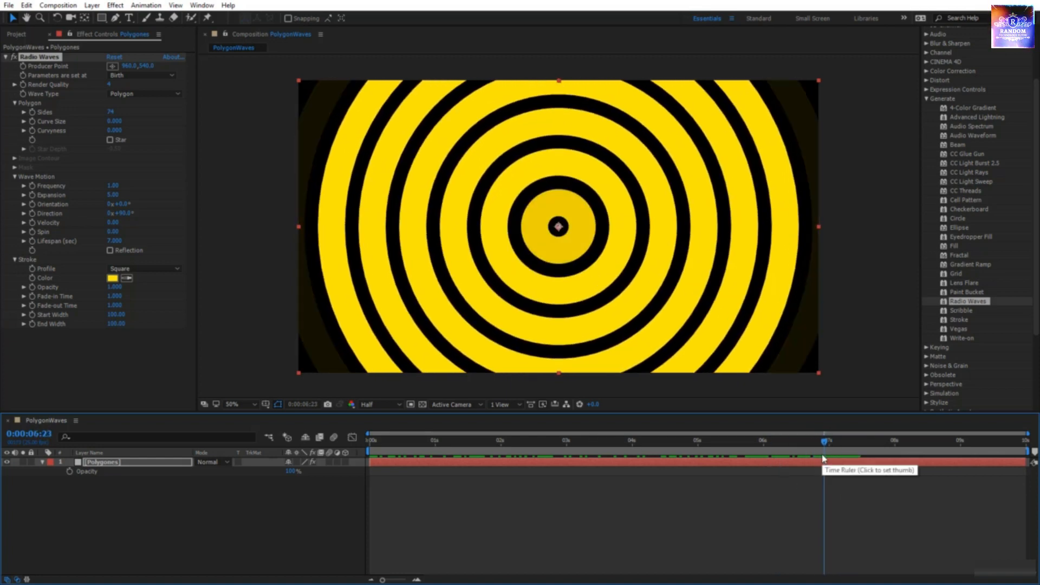
Step: Set Fade-out Time to 9, check the rings, then raise it to 15
key("Tab")
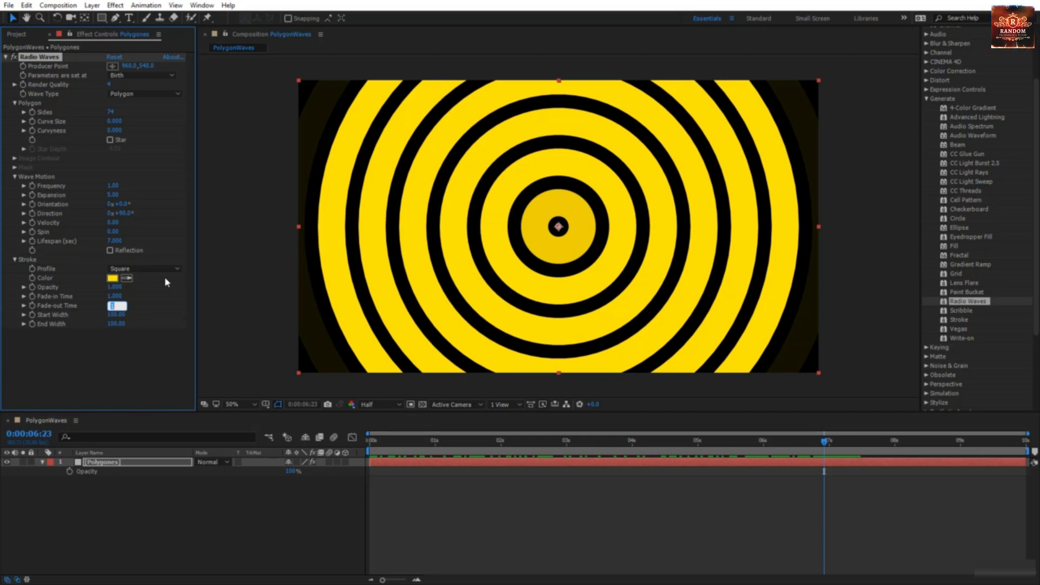
type("9")
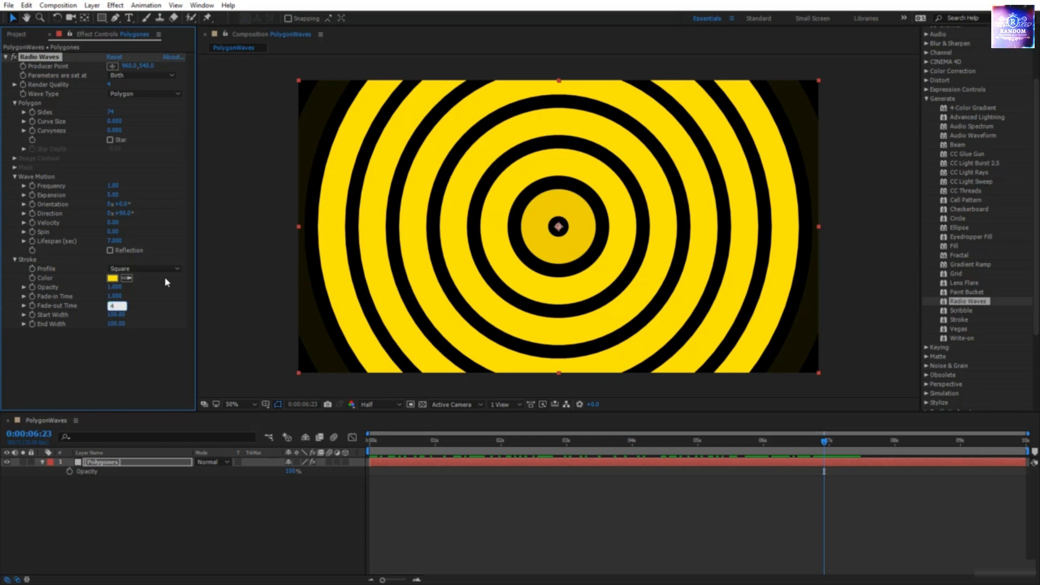
key("Return")
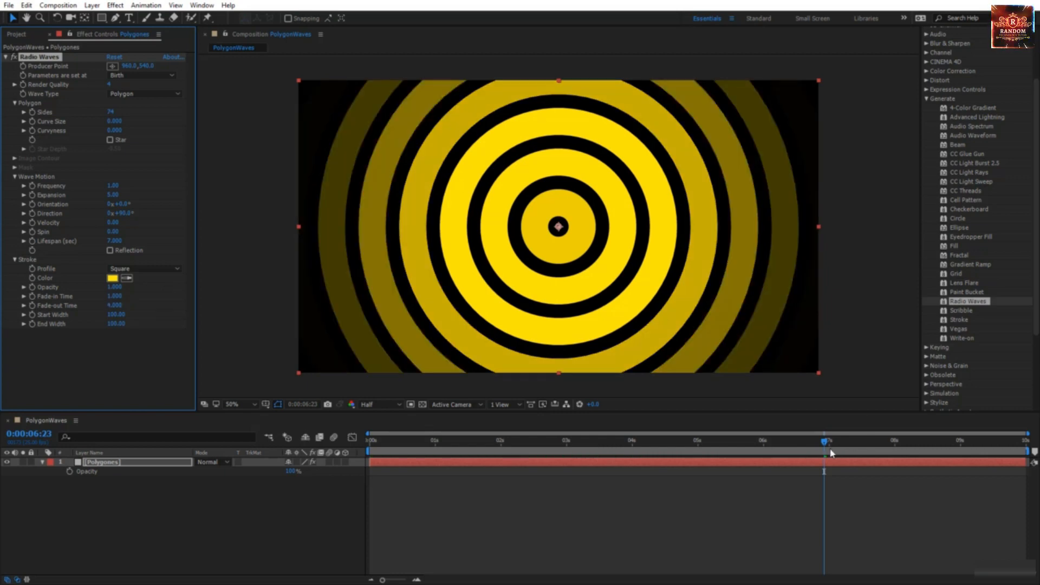
mouse_move(824, 441)
left_mouse_down()
mouse_move(706, 441)
mouse_move(828, 440)
left_mouse_up()
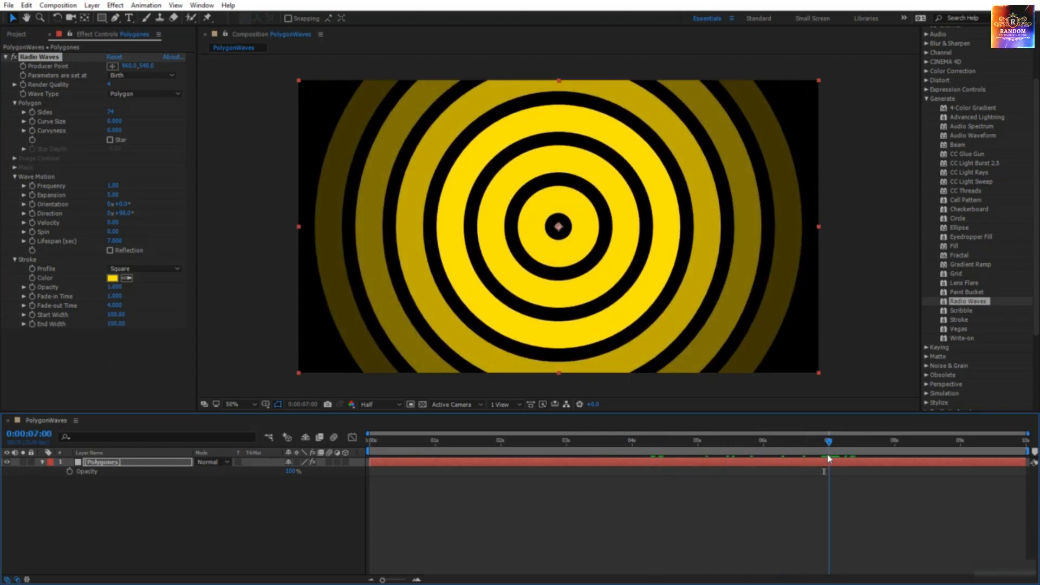
left_click(120, 306)
type("15")
key("Return")
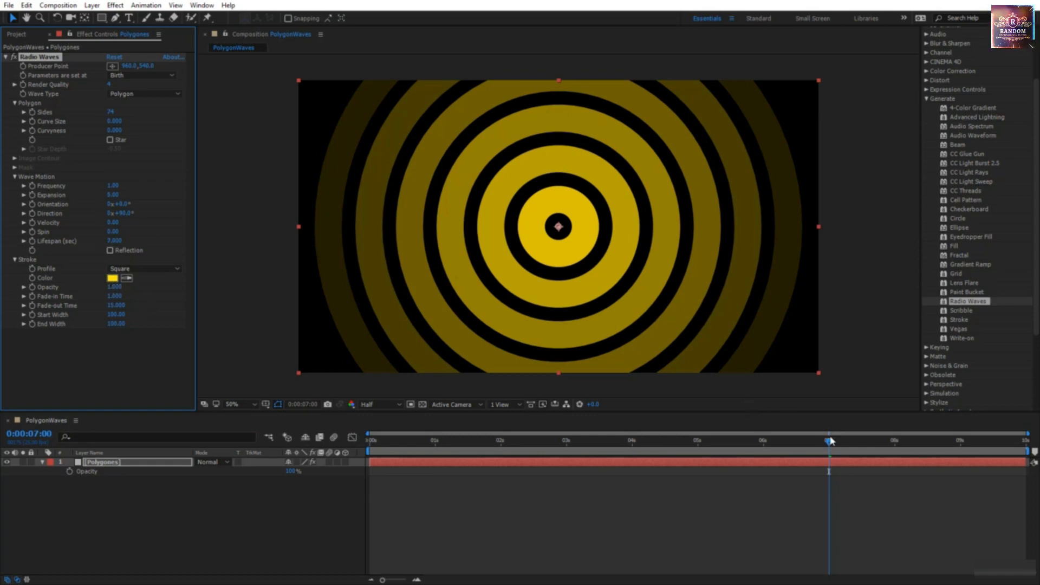
left_click_drag(830, 441, 524, 511)
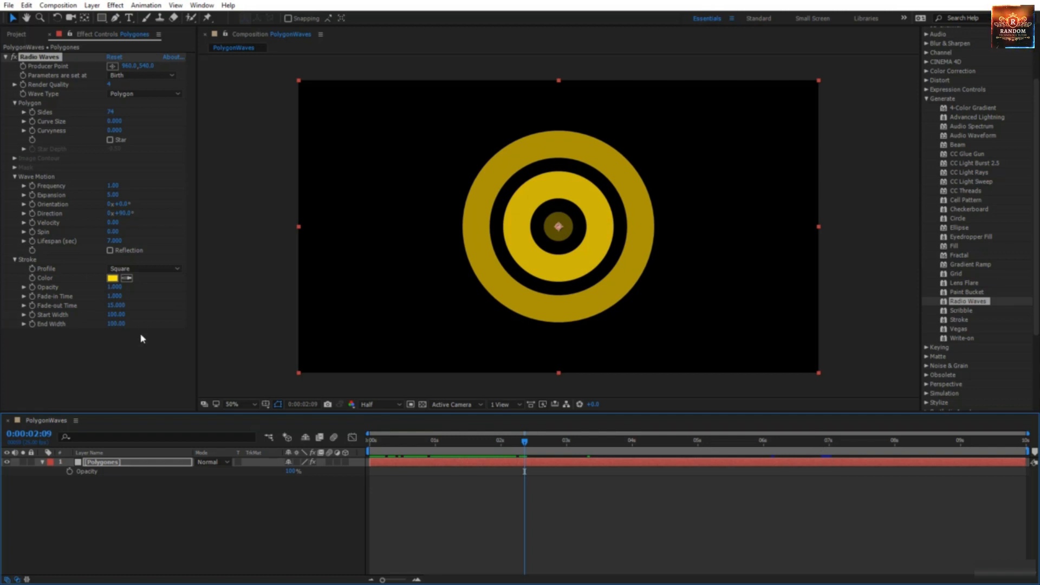
left_click(124, 307)
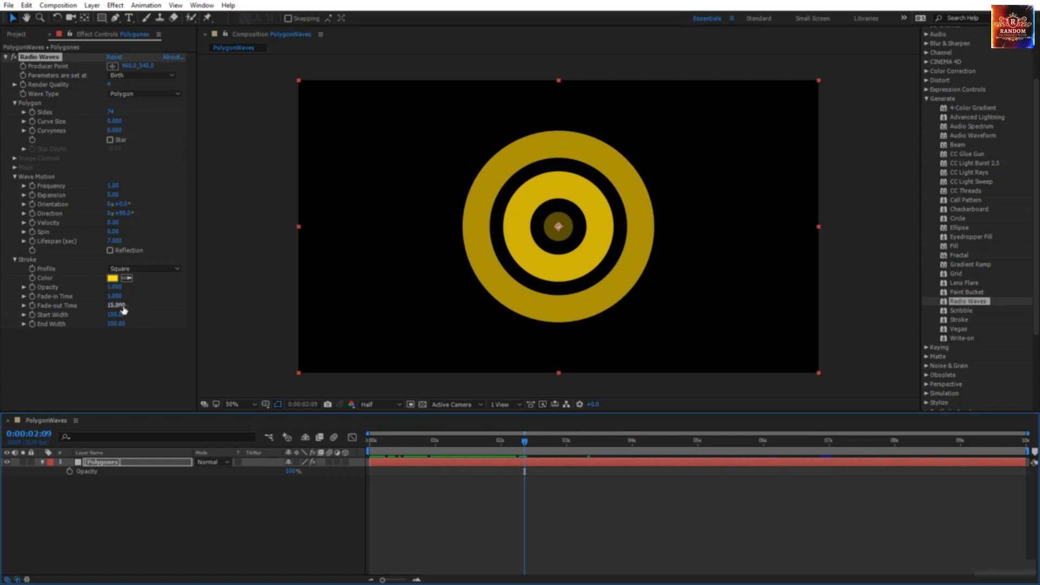
key("Return")
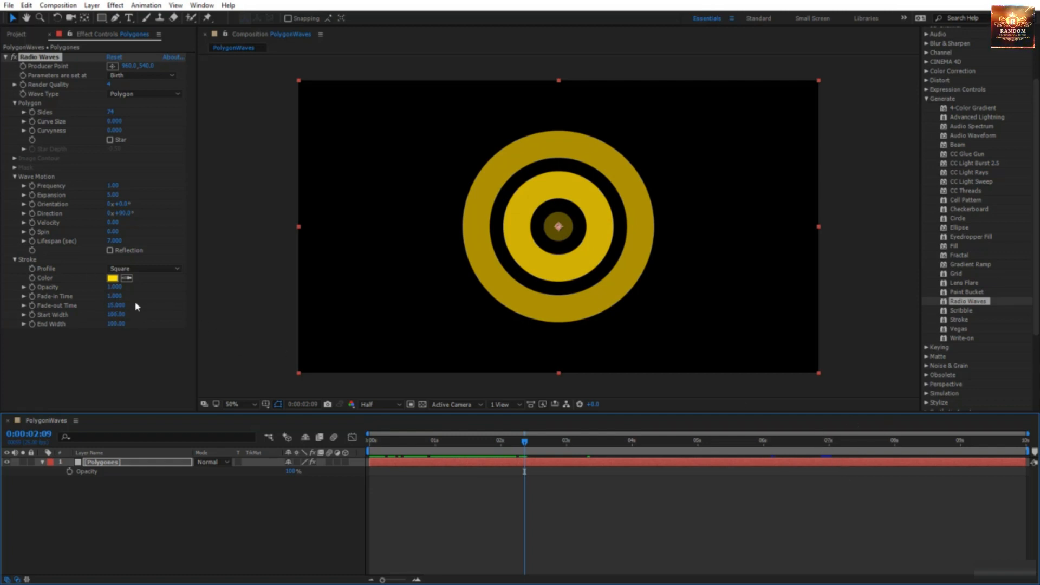
key("space")
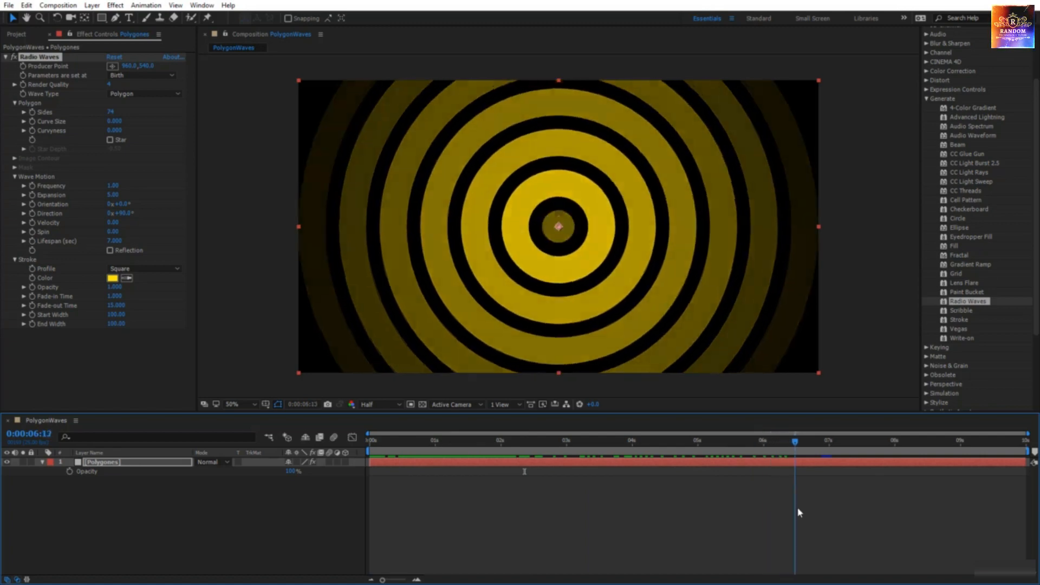
key("space")
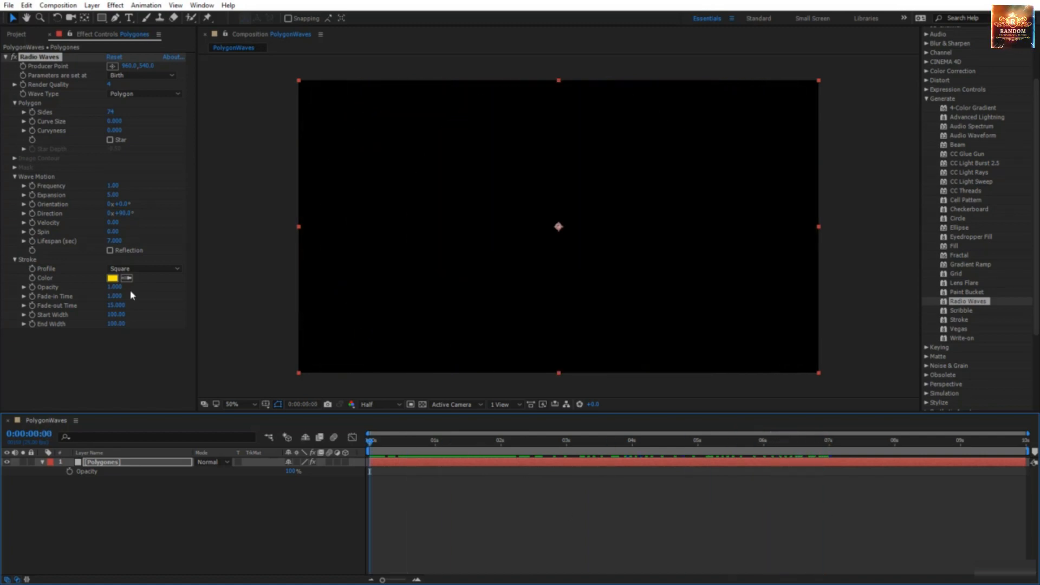
left_click(121, 305)
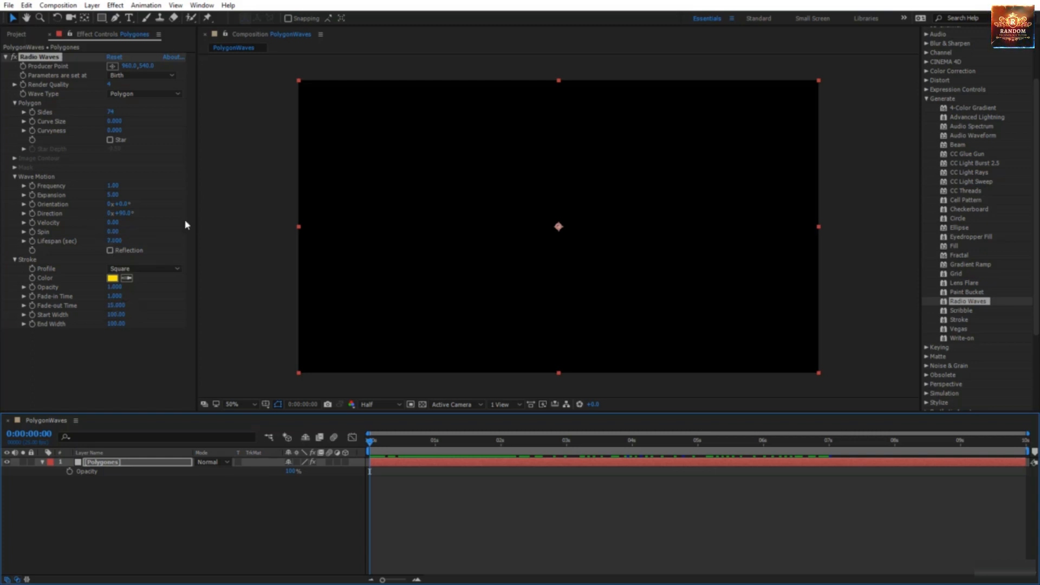
key("space")
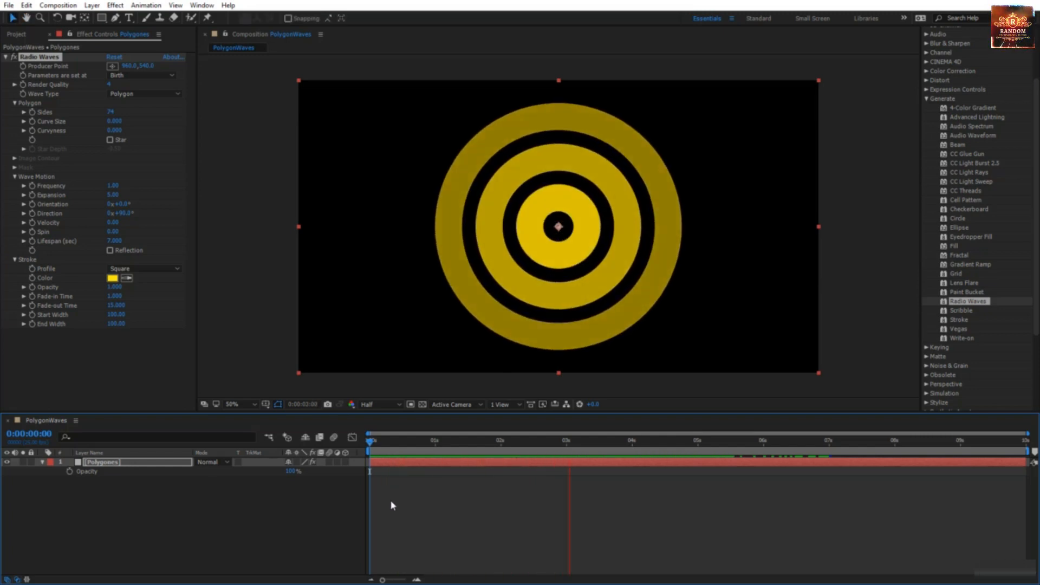
key("space")
key("space")
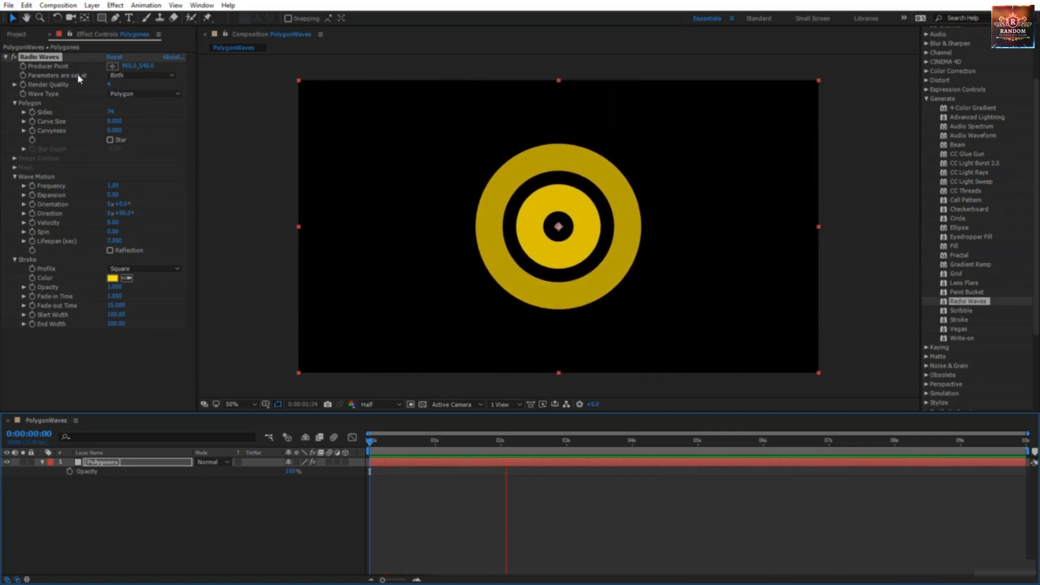
left_click(127, 75)
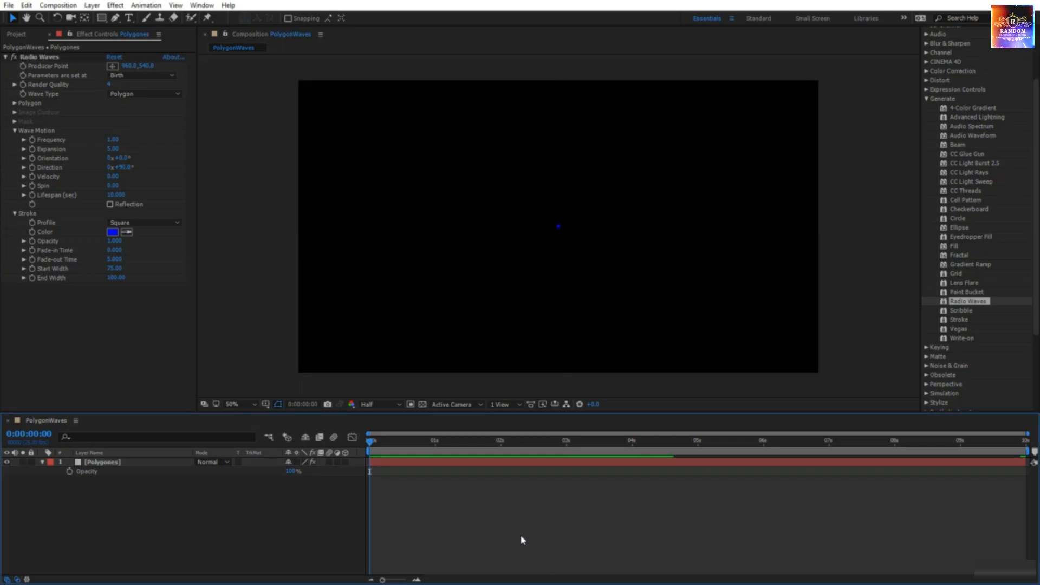
key("space")
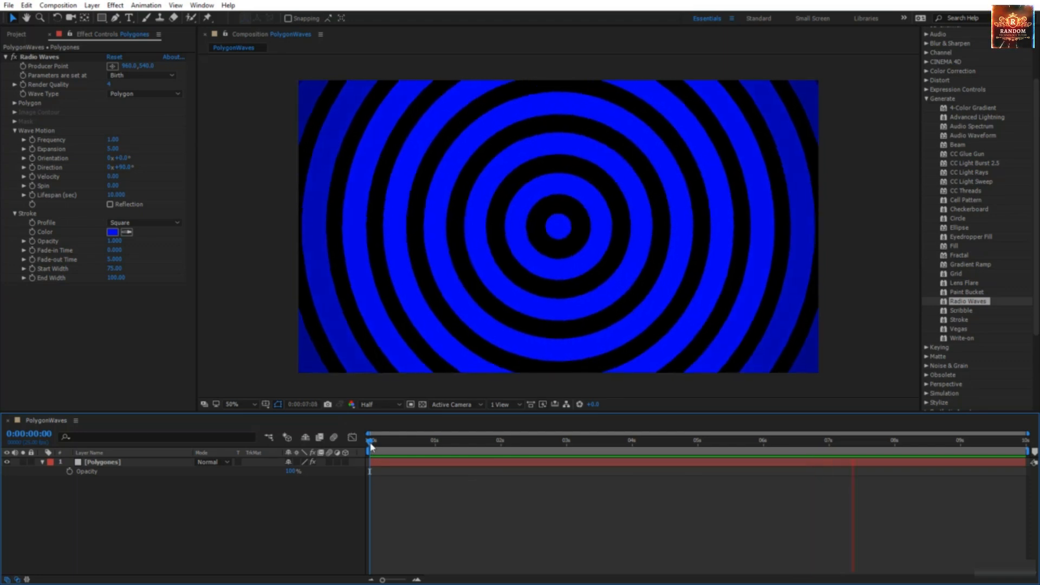
key("space")
Step: At 3 seconds, set the Radio Waves stroke colour to bright yellow
left_click(33, 235)
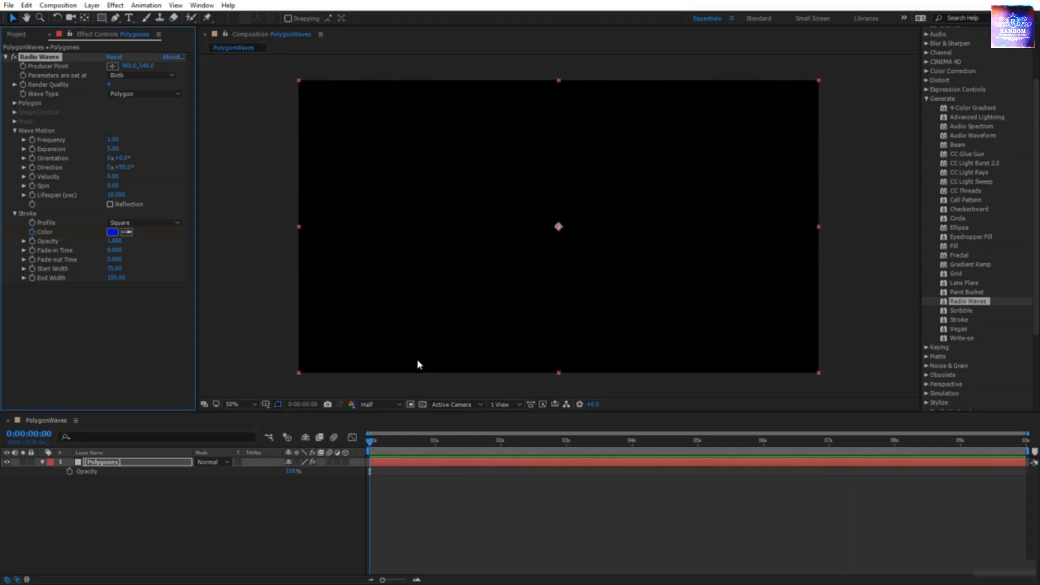
left_click_drag(369, 444, 567, 466)
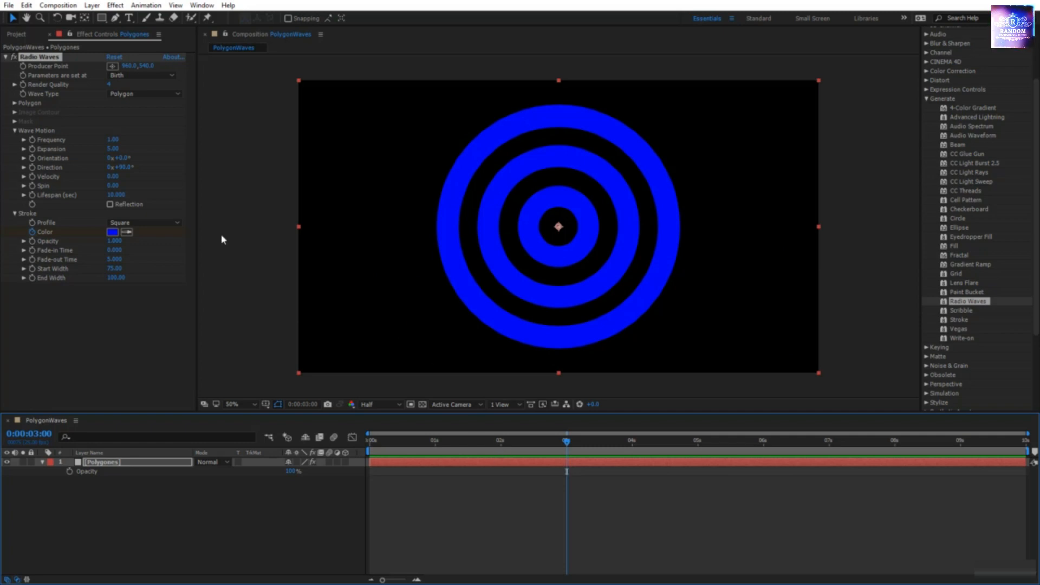
left_click(113, 232)
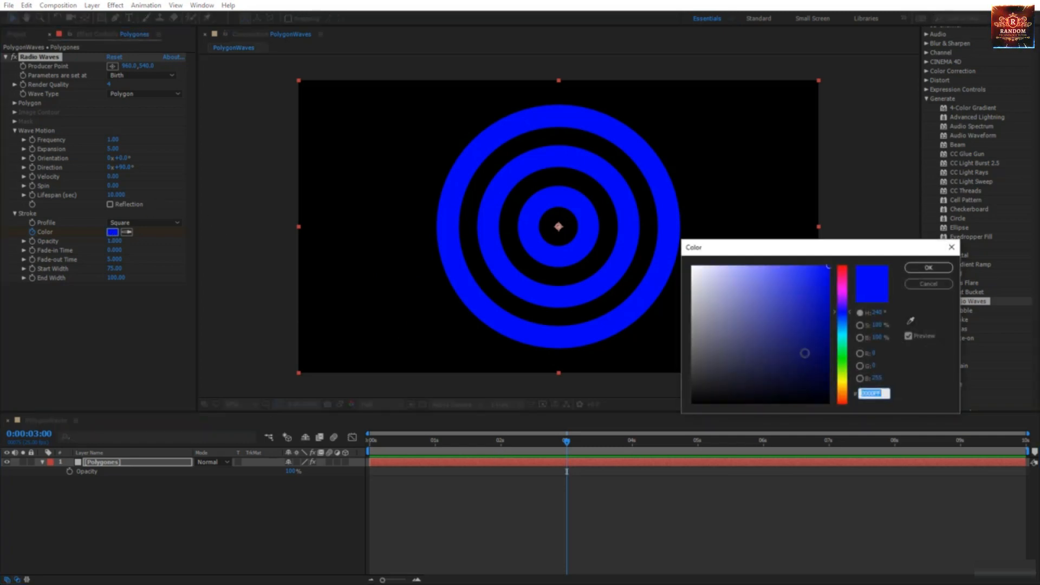
left_click_drag(843, 373, 843, 386)
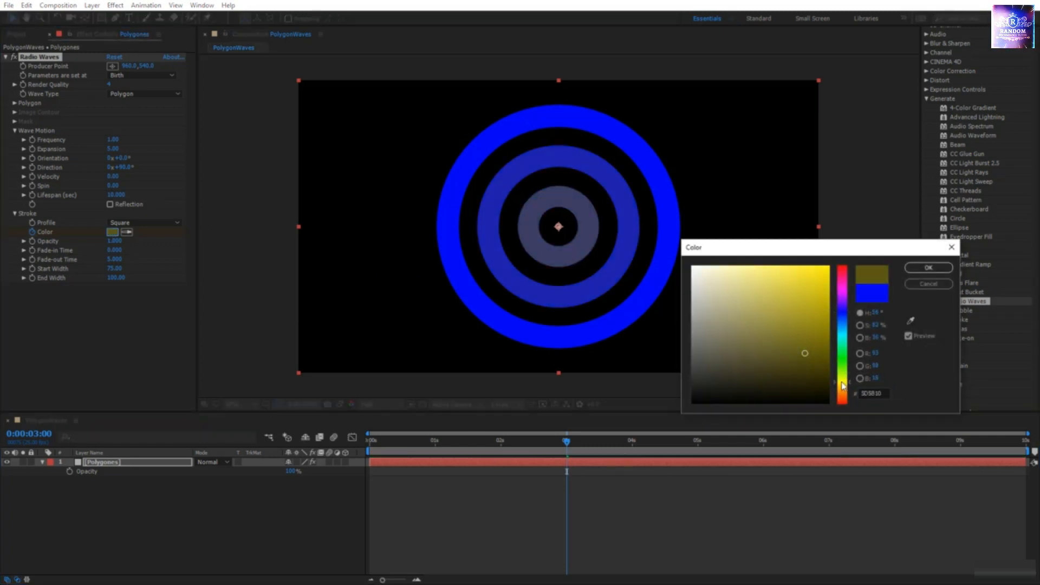
left_click(827, 268)
left_click(929, 268)
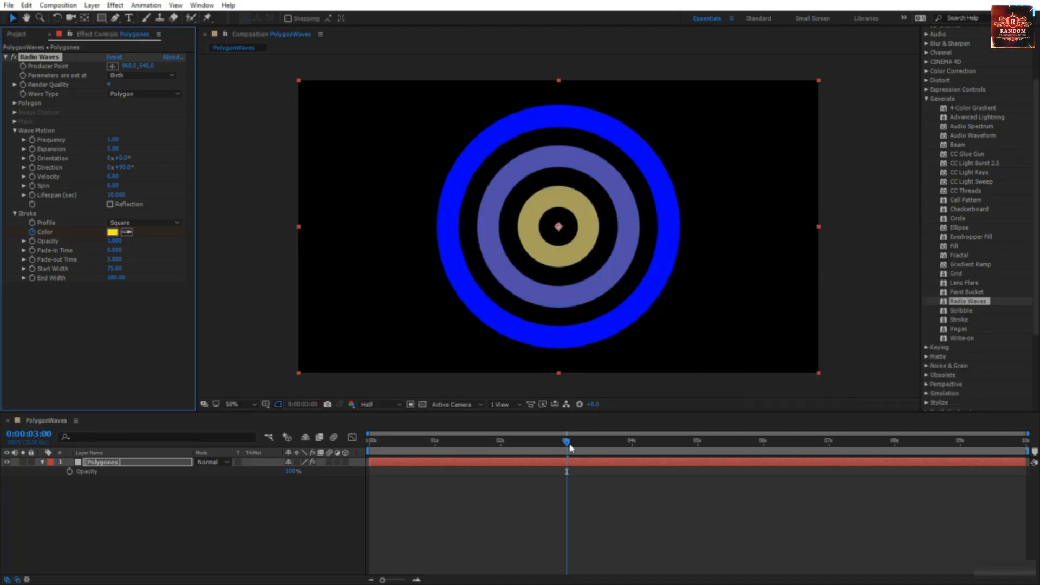
Step: At 0:00:05:24, change the stroke colour to red
left_click_drag(568, 444, 765, 458)
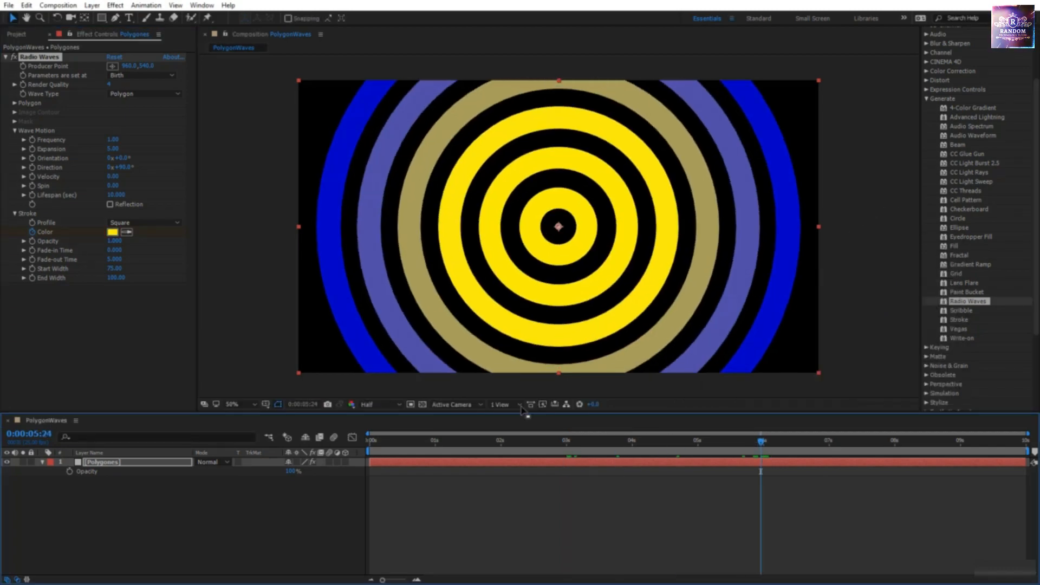
left_click(113, 232)
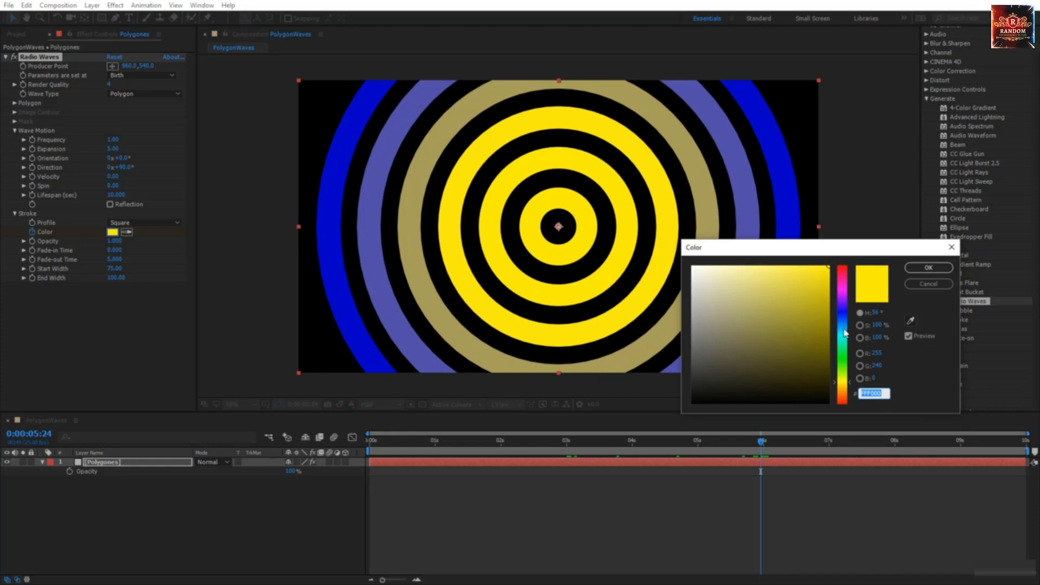
left_click_drag(846, 333, 846, 403)
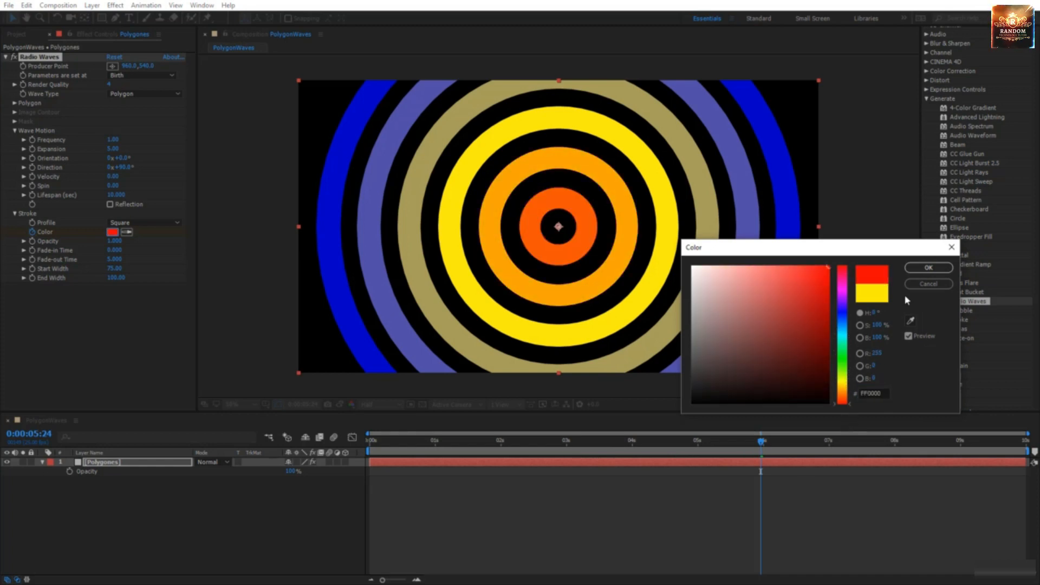
left_click(930, 267)
Step: At 0:00:08:16, change the stroke colour to cyan, then preview the colour animation
left_click_drag(761, 453, 936, 465)
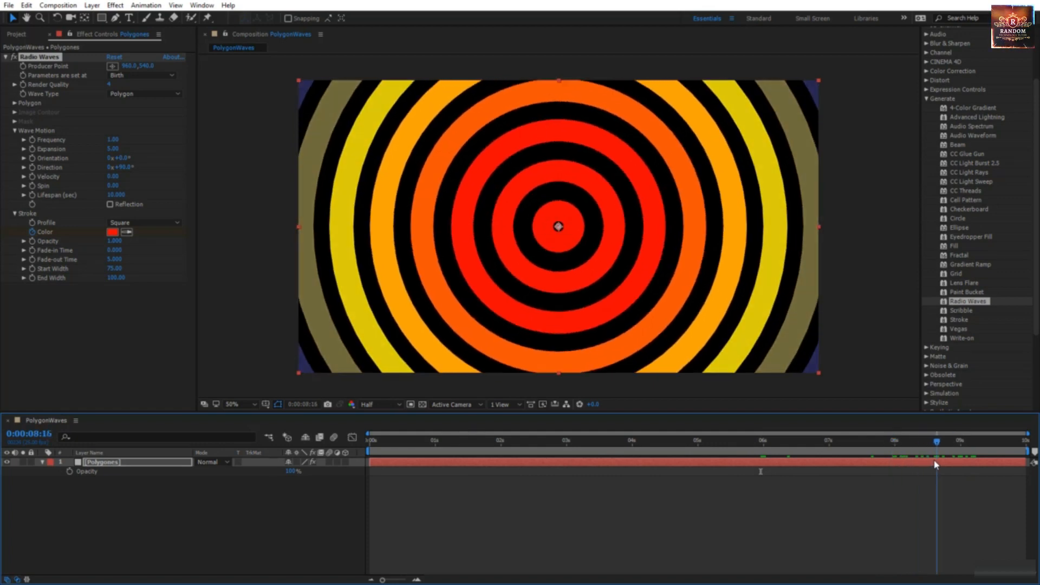
left_click(112, 232)
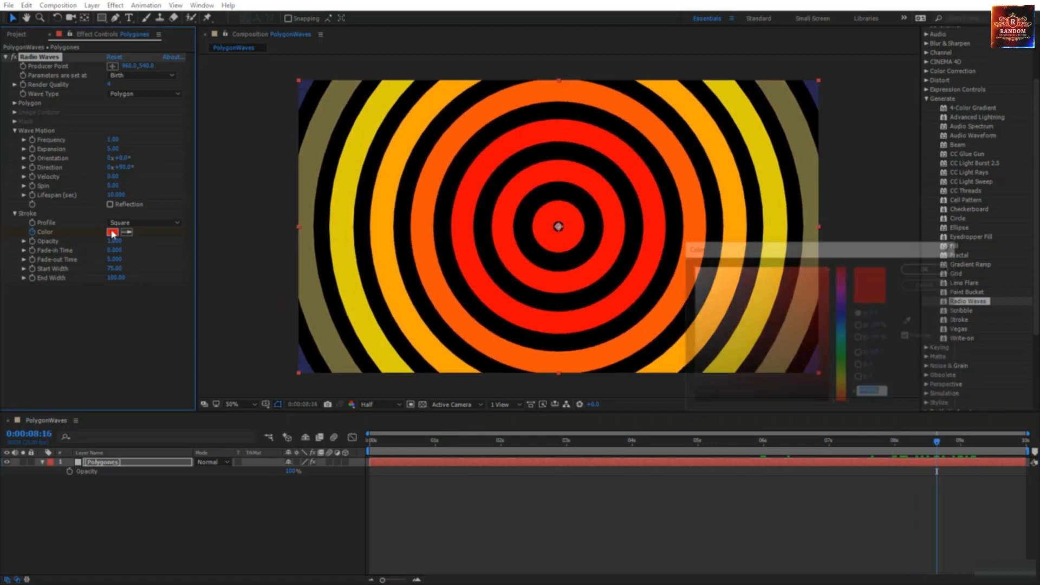
left_click_drag(846, 313, 848, 337)
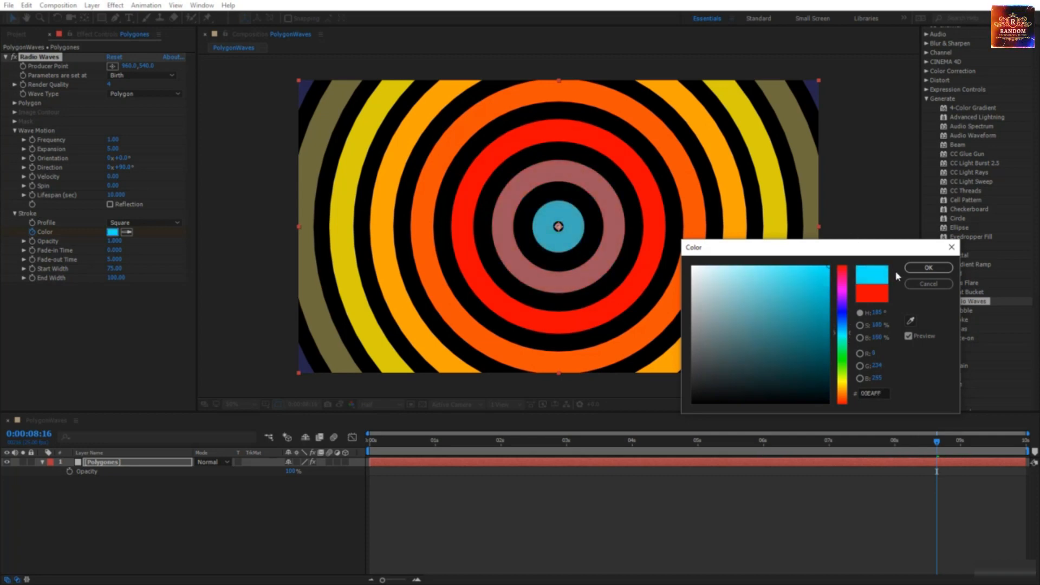
left_click(928, 268)
key("space")
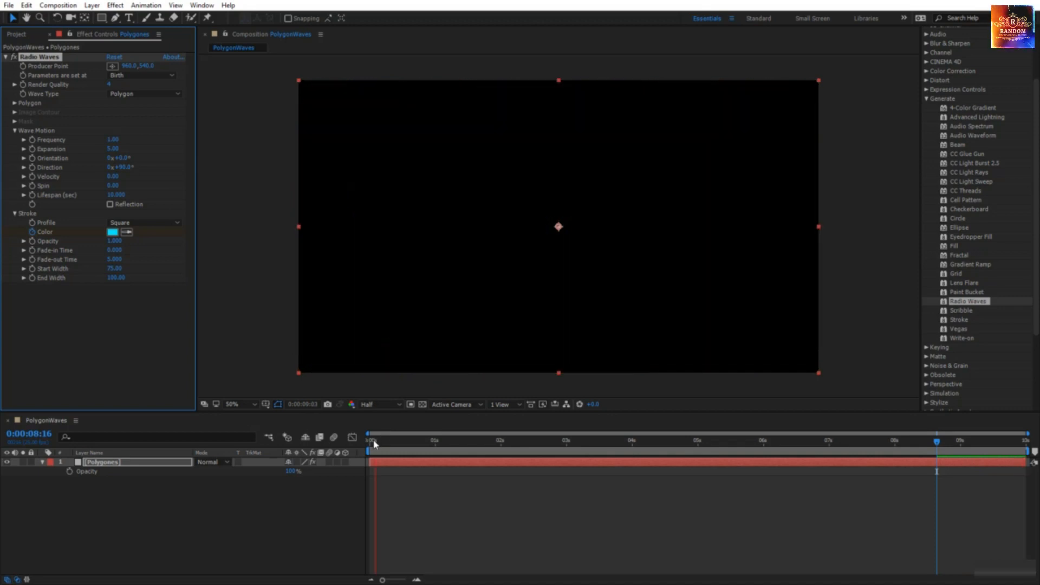
key("space")
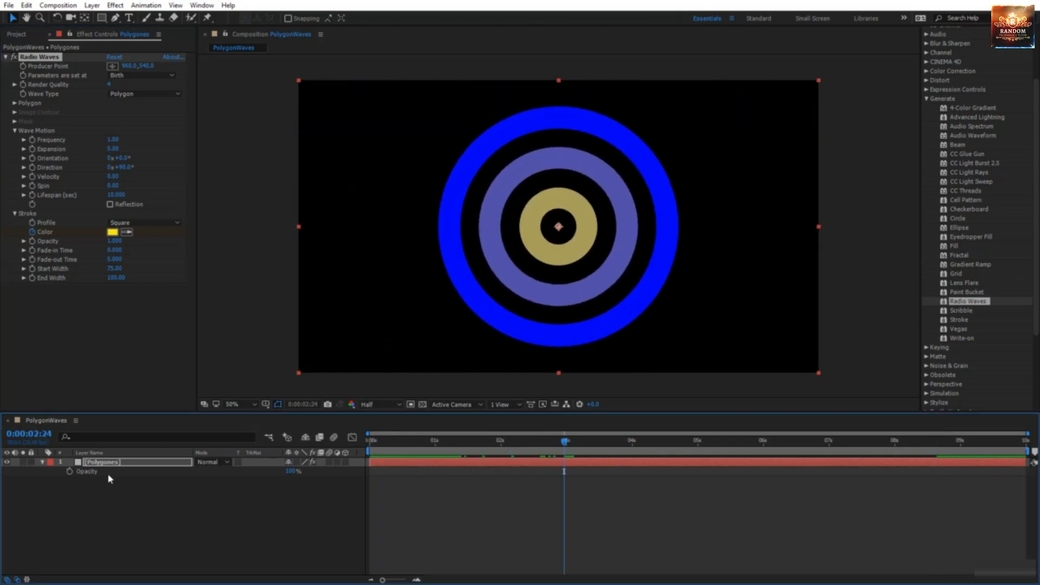
left_click(117, 462)
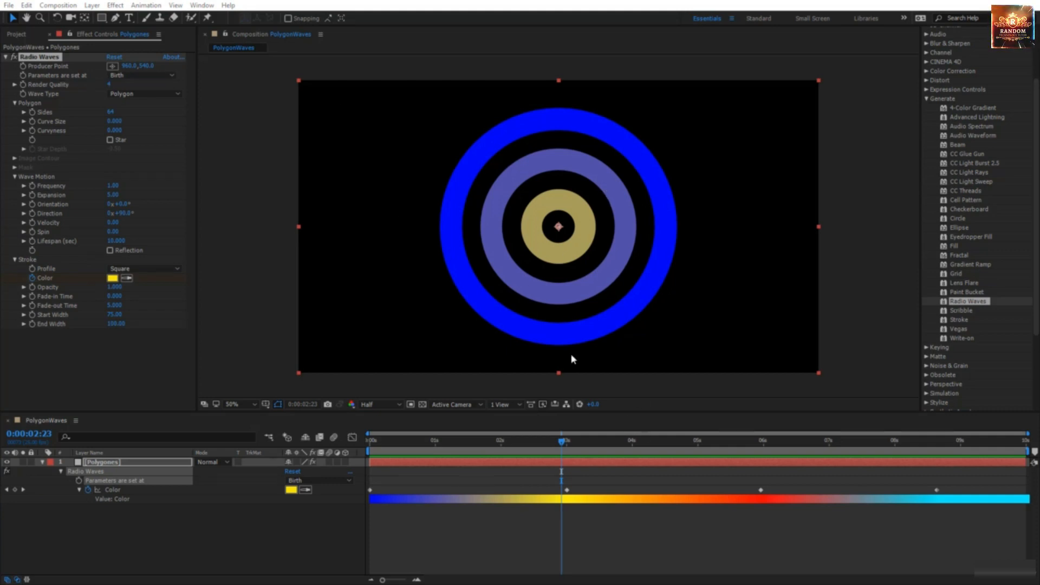
left_click_drag(560, 451, 372, 448)
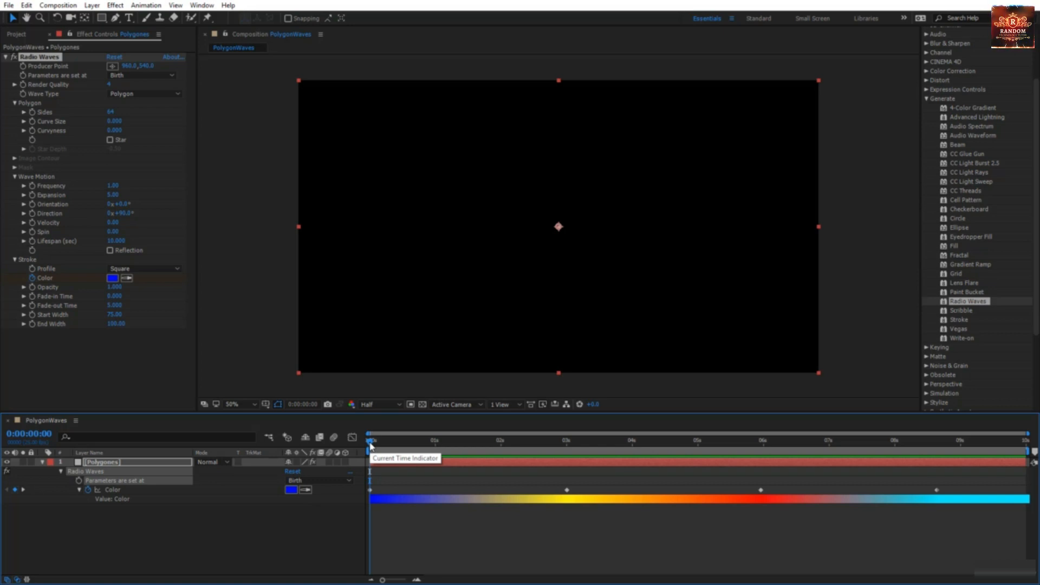
left_click_drag(370, 445, 428, 446)
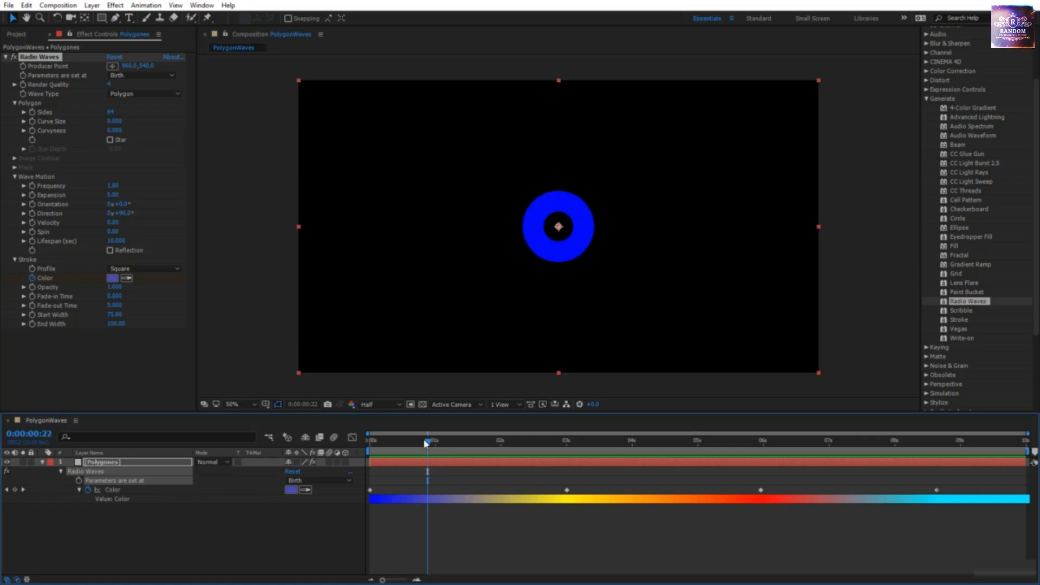
left_click_drag(426, 443, 567, 479)
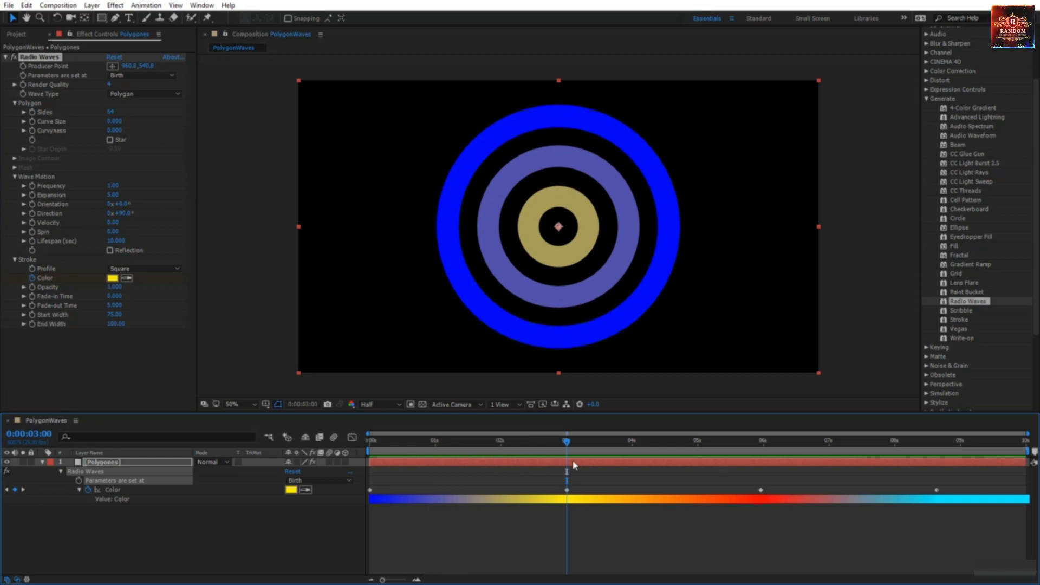
left_click_drag(569, 444, 676, 474)
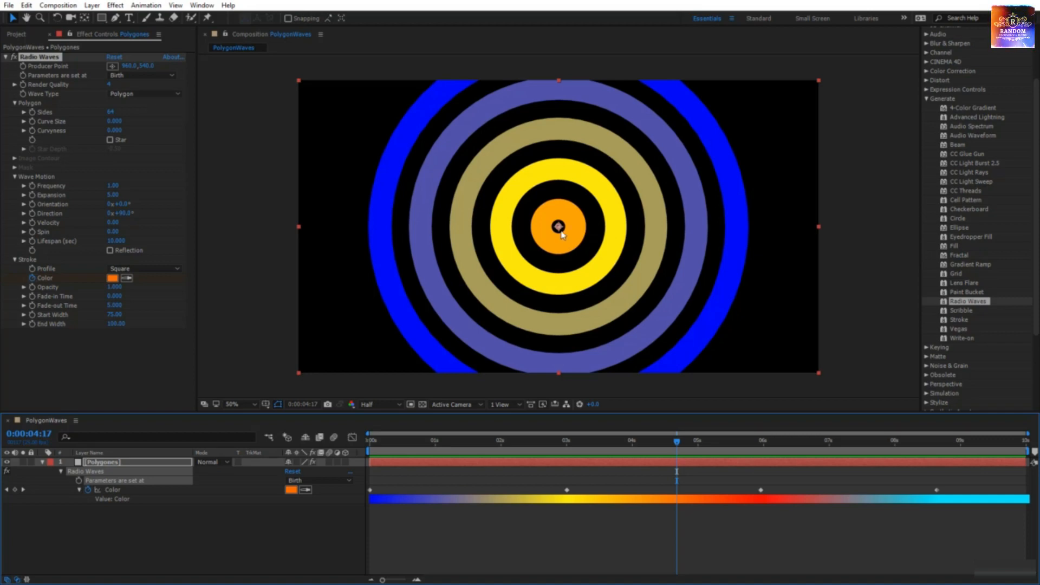
left_click_drag(678, 444, 370, 441)
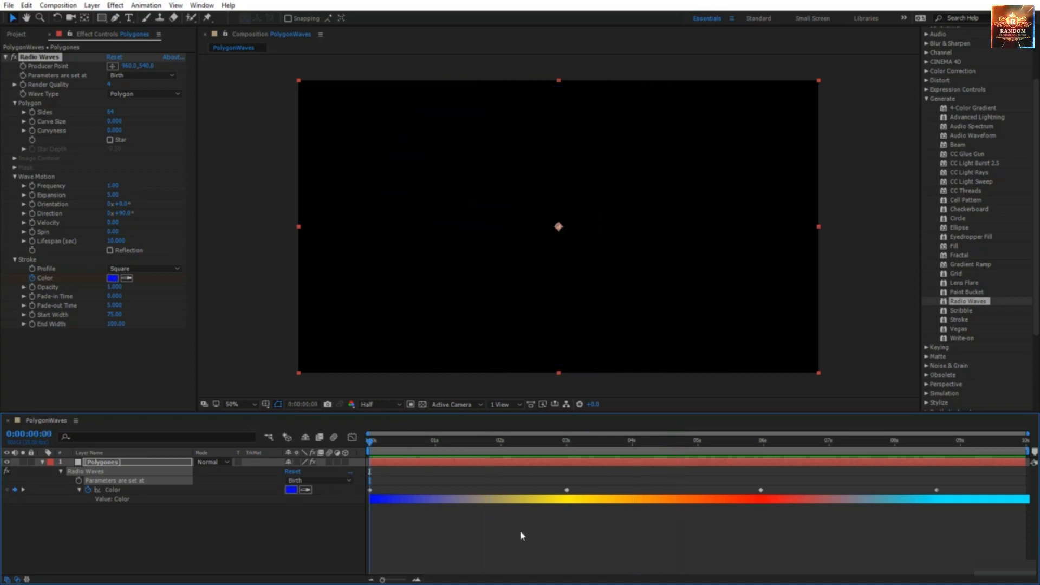
key("space")
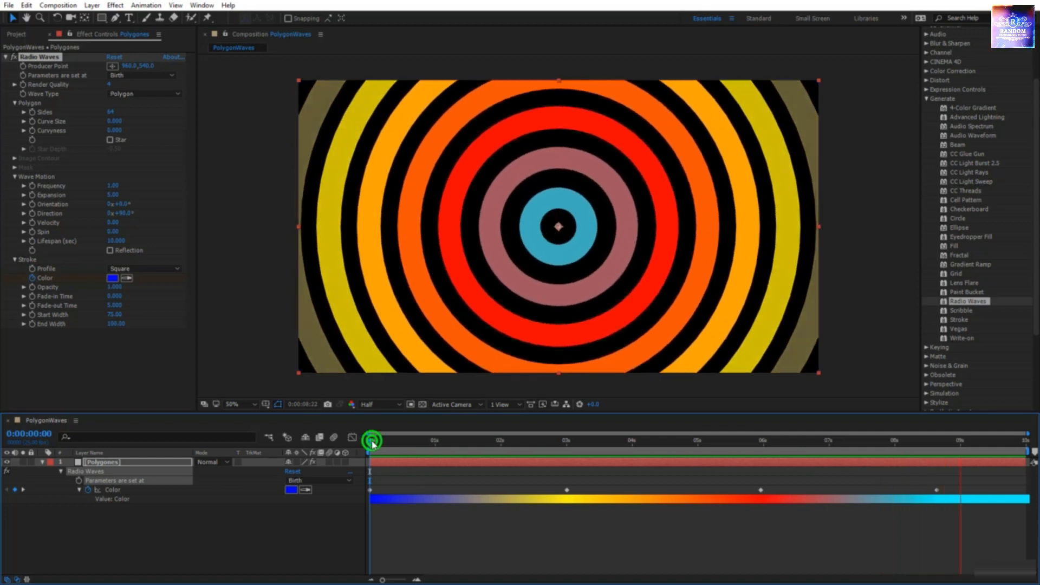
key("space")
left_click(535, 441)
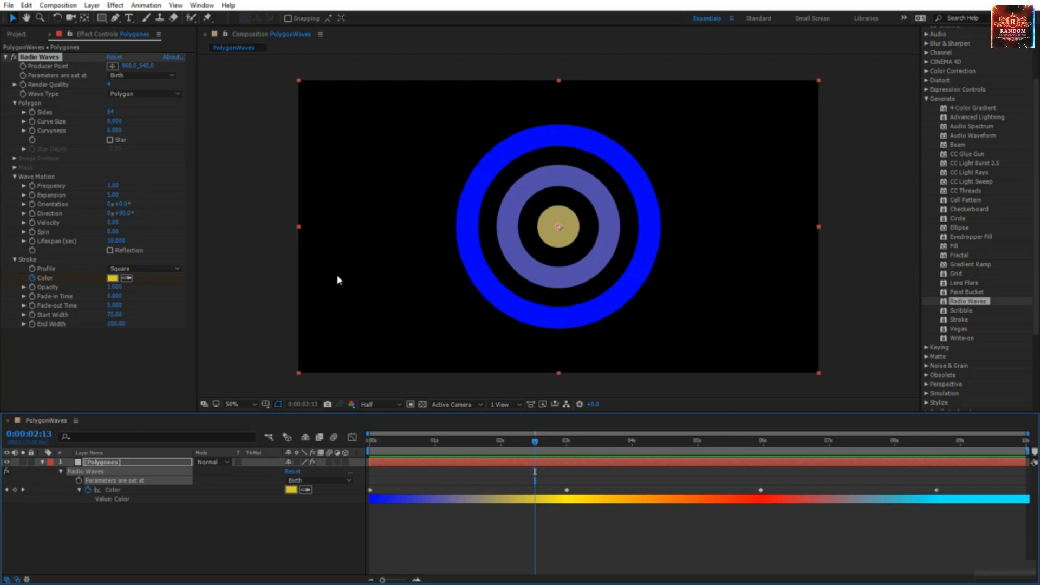
left_click_drag(533, 442, 370, 441)
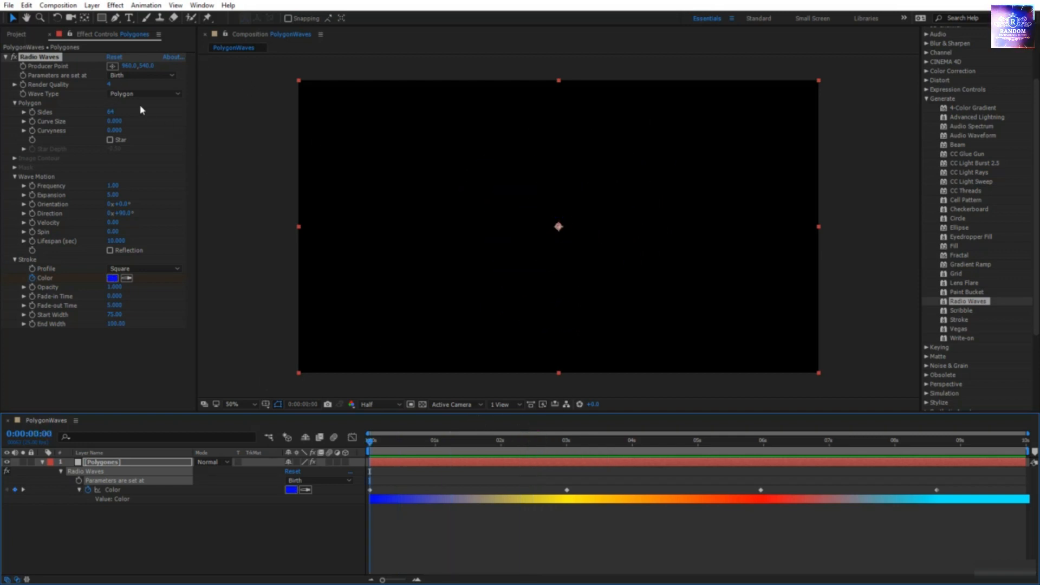
Step: Set 'Parameters are set at' to Each Frame and preview the shared-colour rings
left_click(127, 74)
left_click(142, 96)
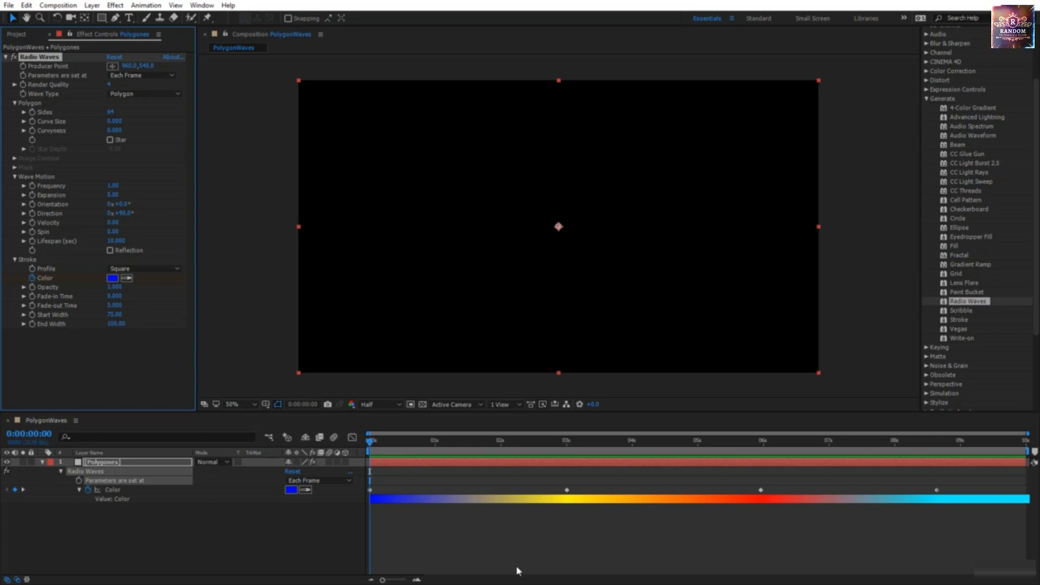
key("space")
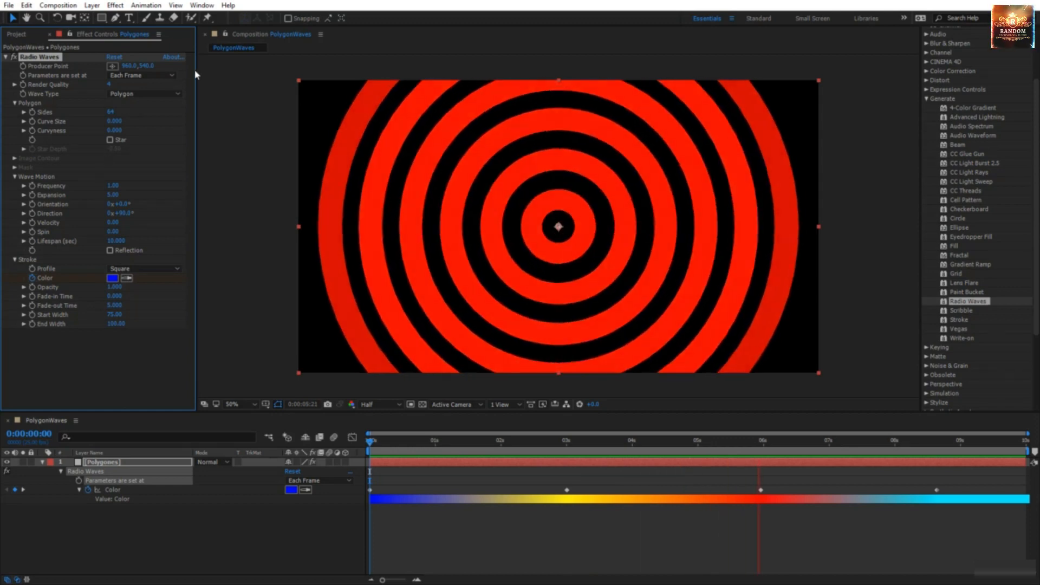
left_click(372, 441)
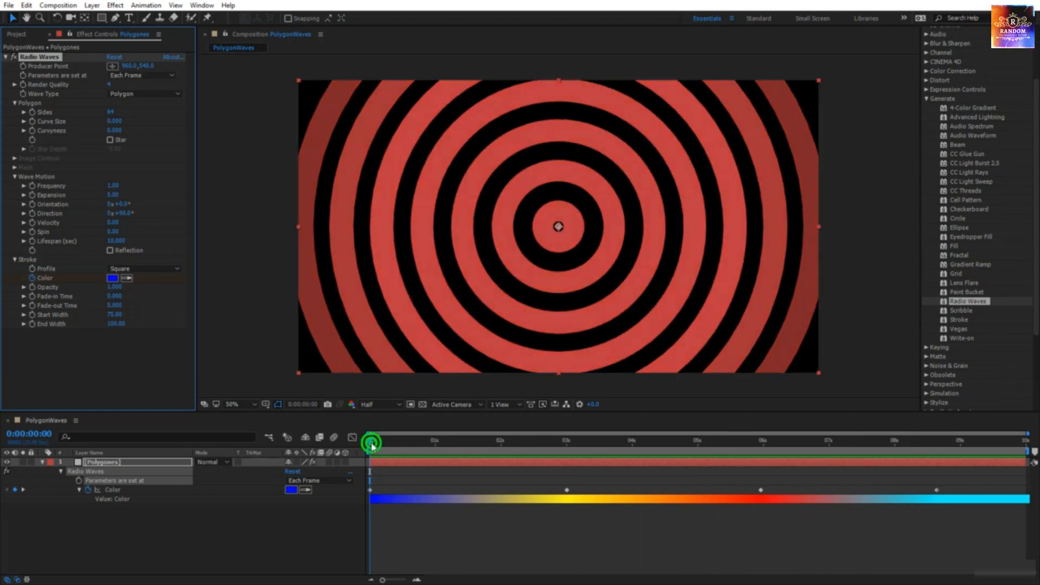
Step: Set Start Width to 15 and End Width to 25, then return to the composition start
key("space")
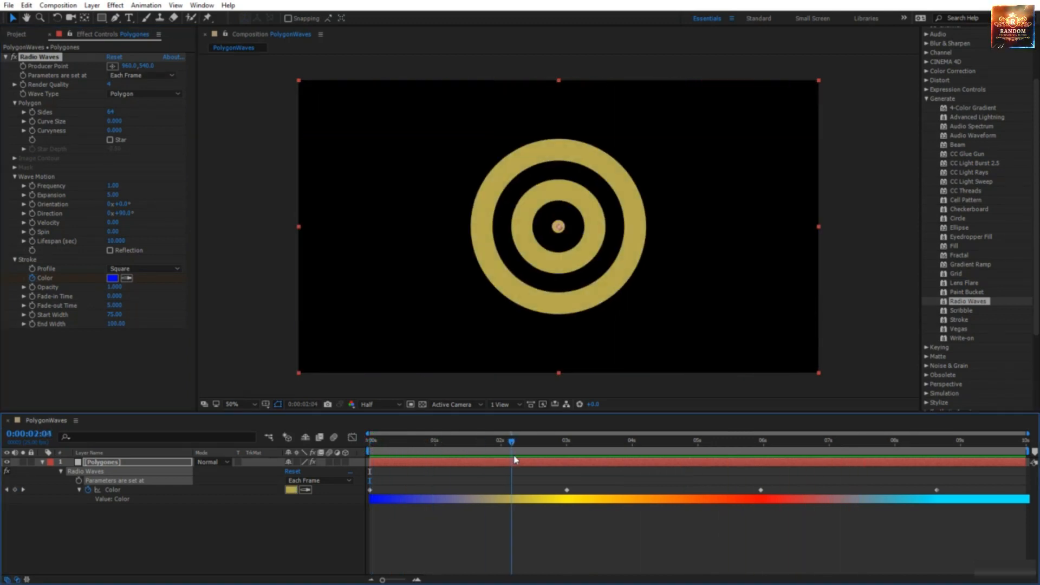
left_click(110, 314)
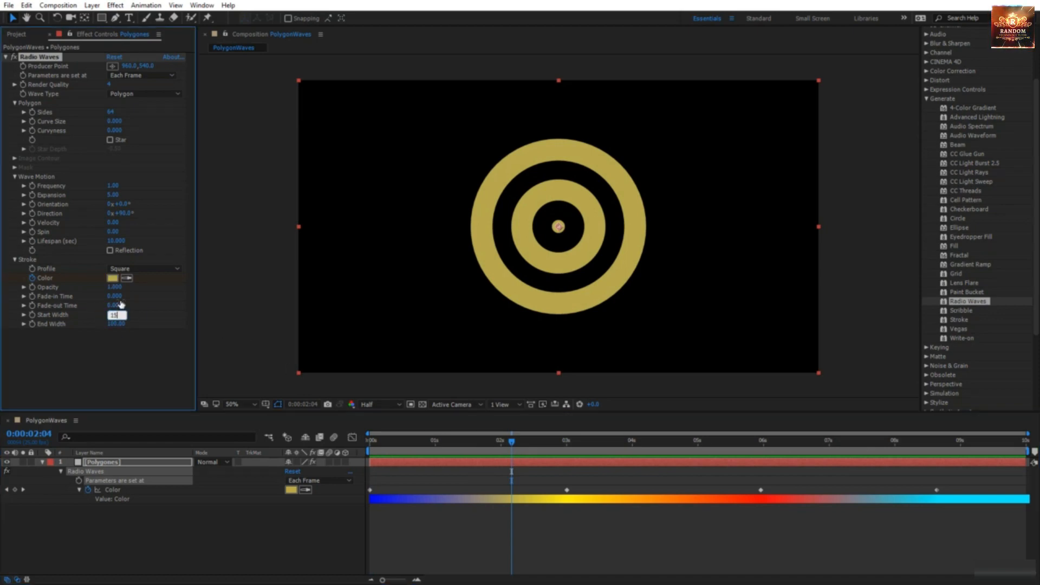
type("15")
key("Tab")
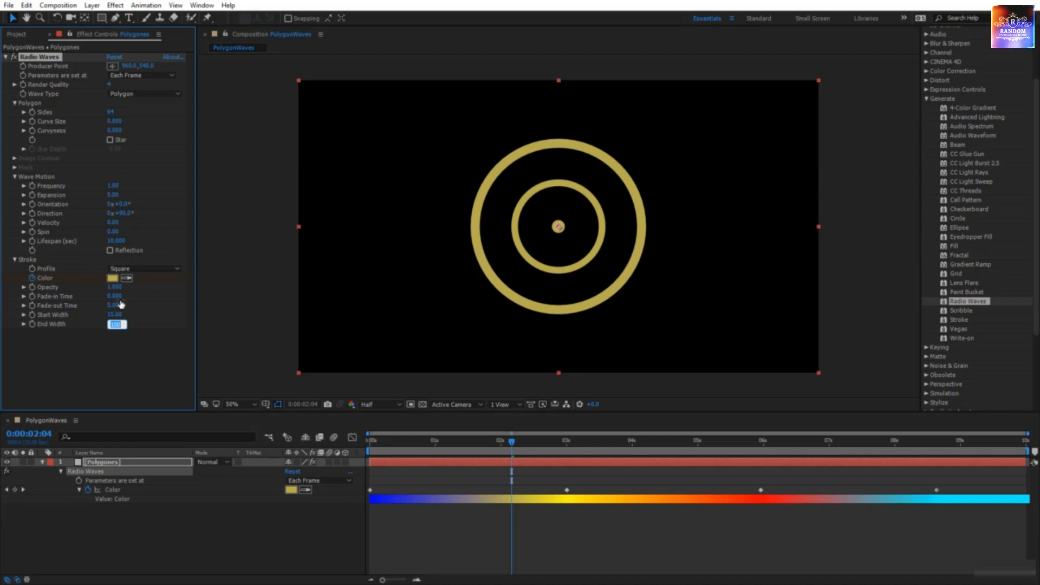
type("25")
key("Return")
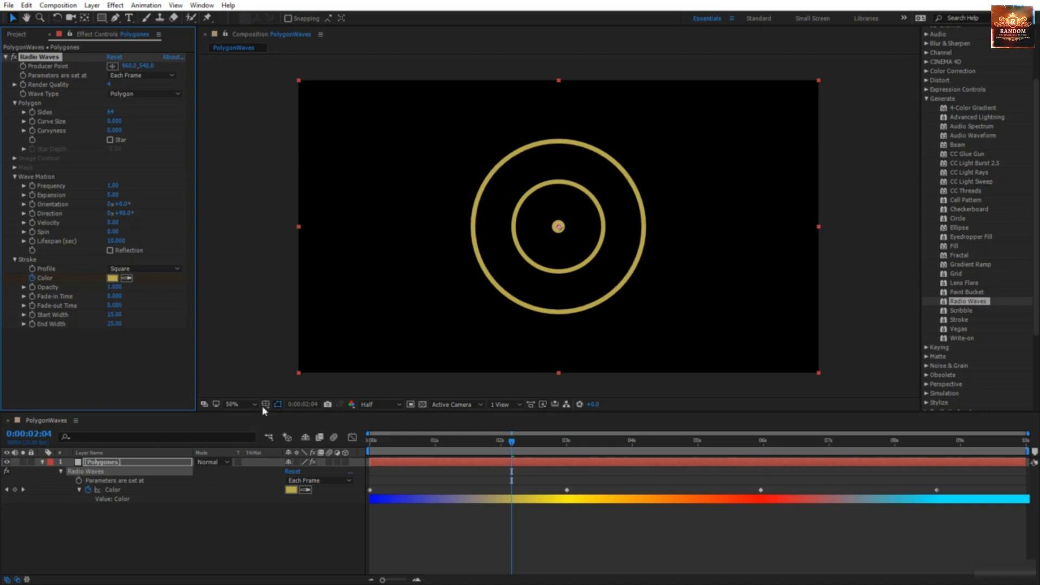
left_click_drag(513, 447, 271, 219)
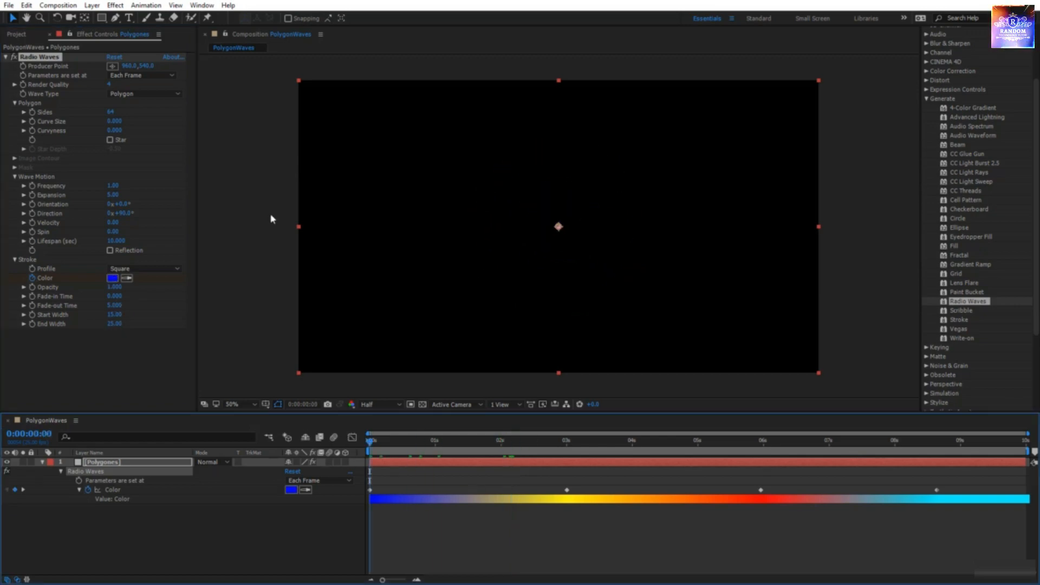
Step: Enable Star, keyframe Star Depth at 0:00, and deepen it at 3s for a yellow burst
left_click(111, 140)
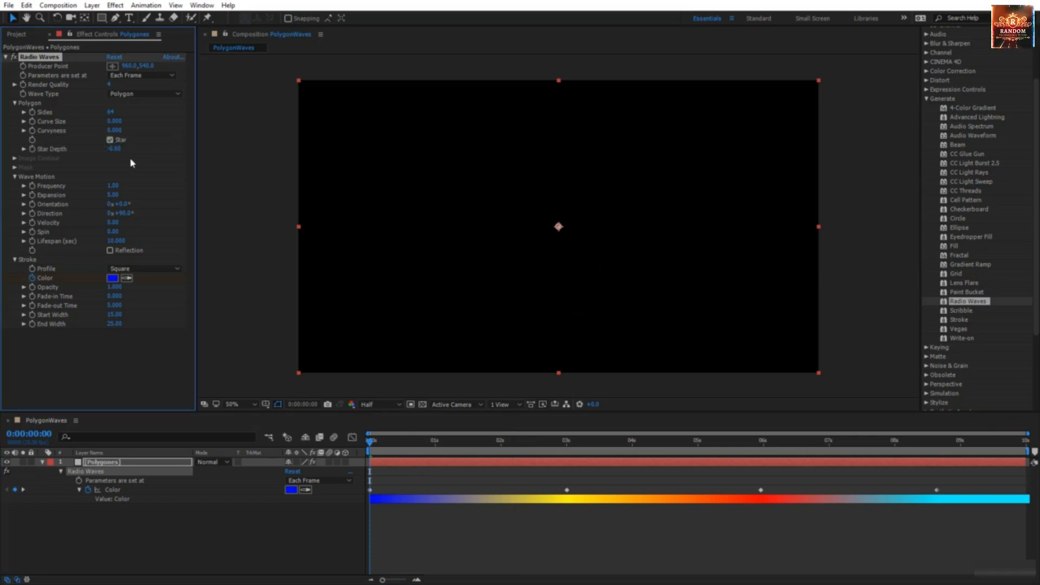
left_click(32, 149)
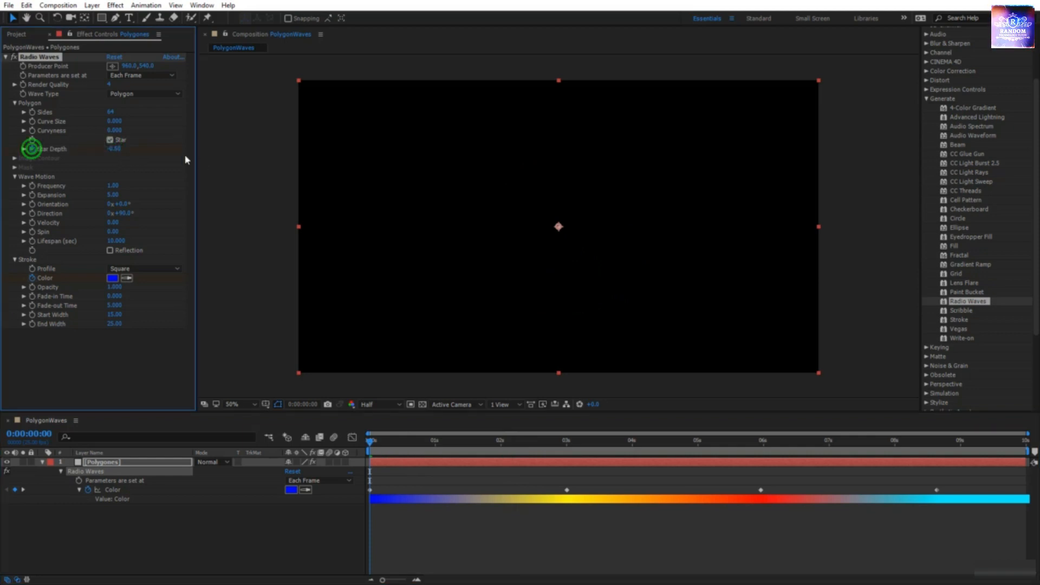
left_click_drag(371, 501, 568, 475)
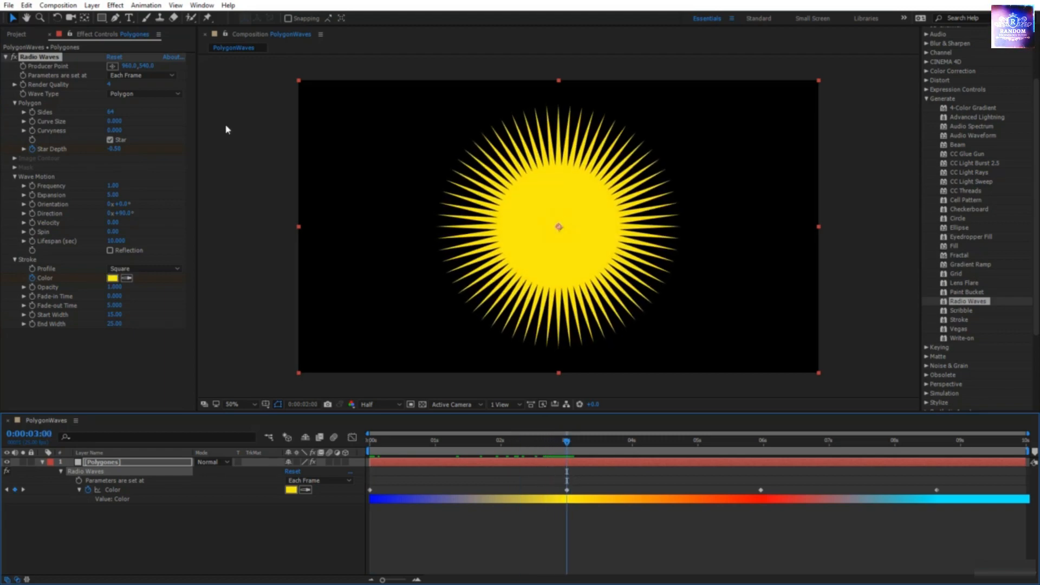
left_click_drag(114, 148, 190, 157)
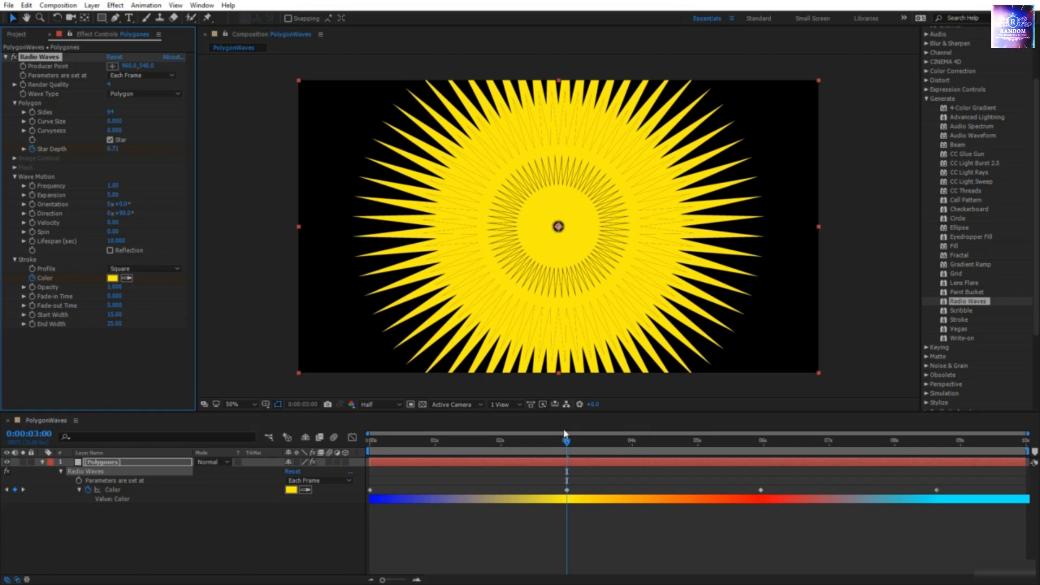
Step: Lower Star Depth later for red zigzags, raise it at 8:17, then preview
left_click_drag(563, 434, 761, 464)
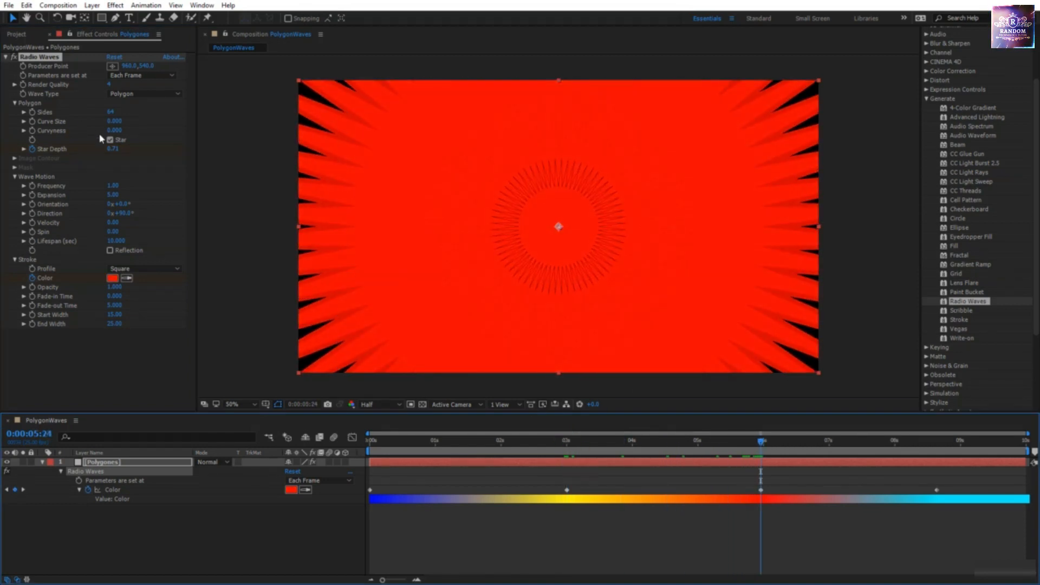
left_click_drag(115, 152, 71, 147)
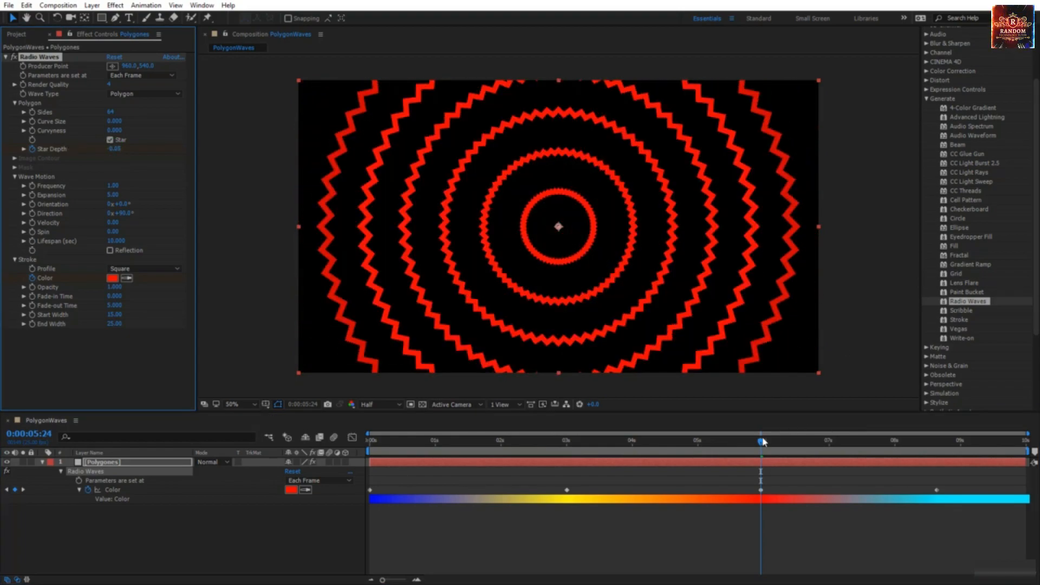
left_click_drag(763, 441, 940, 442)
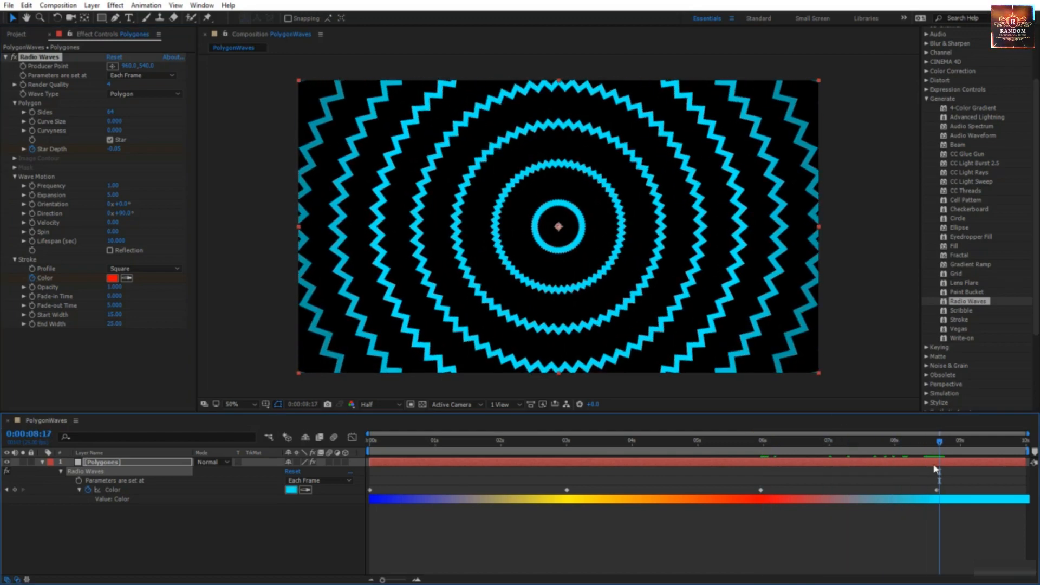
left_click_drag(123, 150, 155, 152)
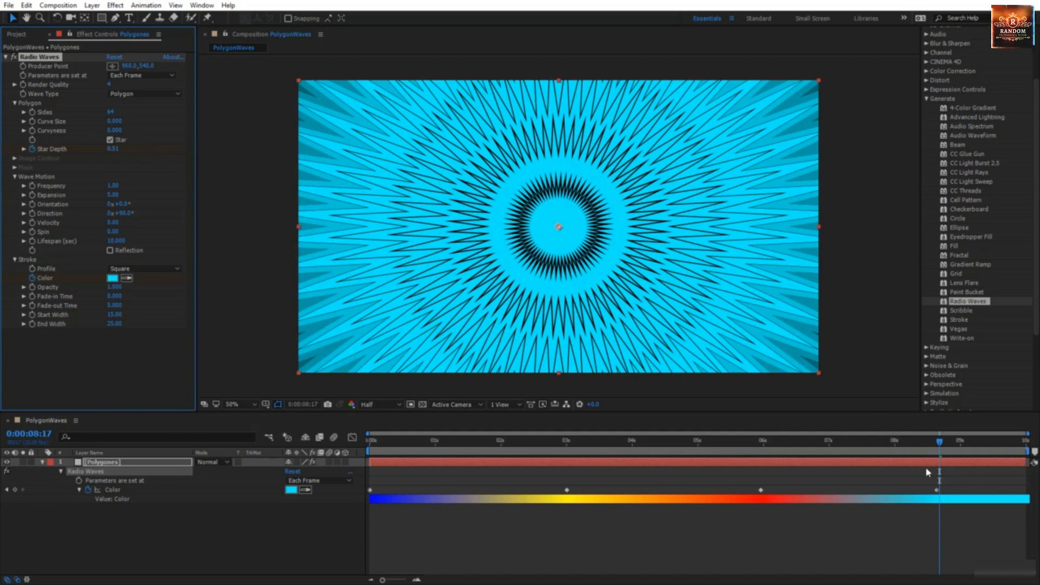
key("Home")
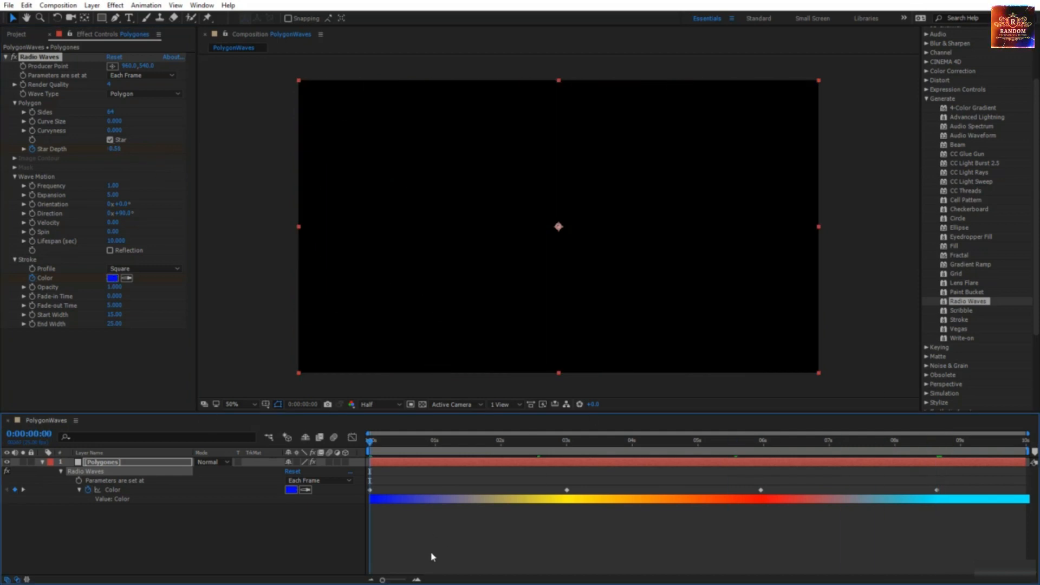
key("space")
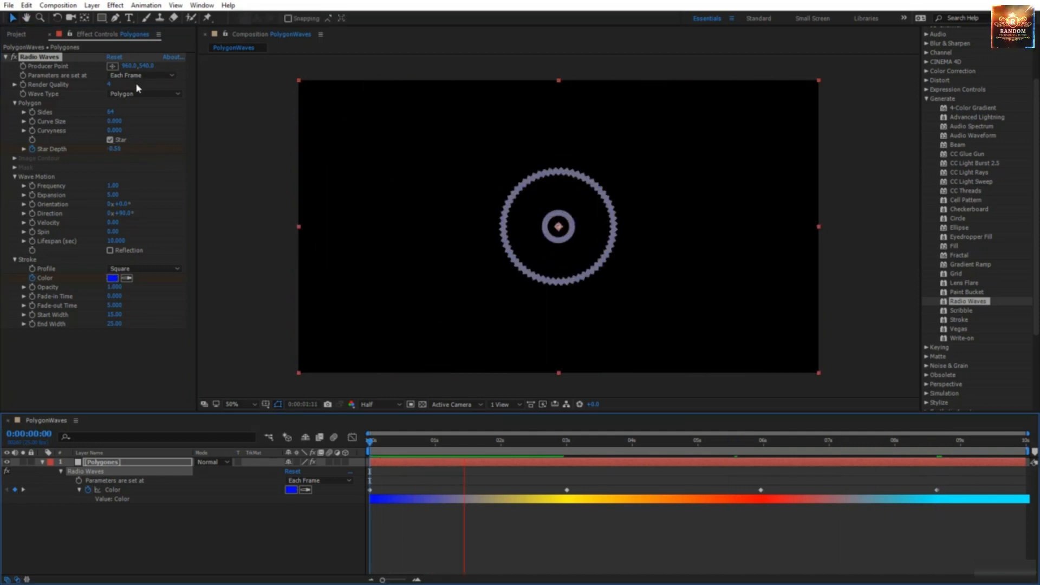
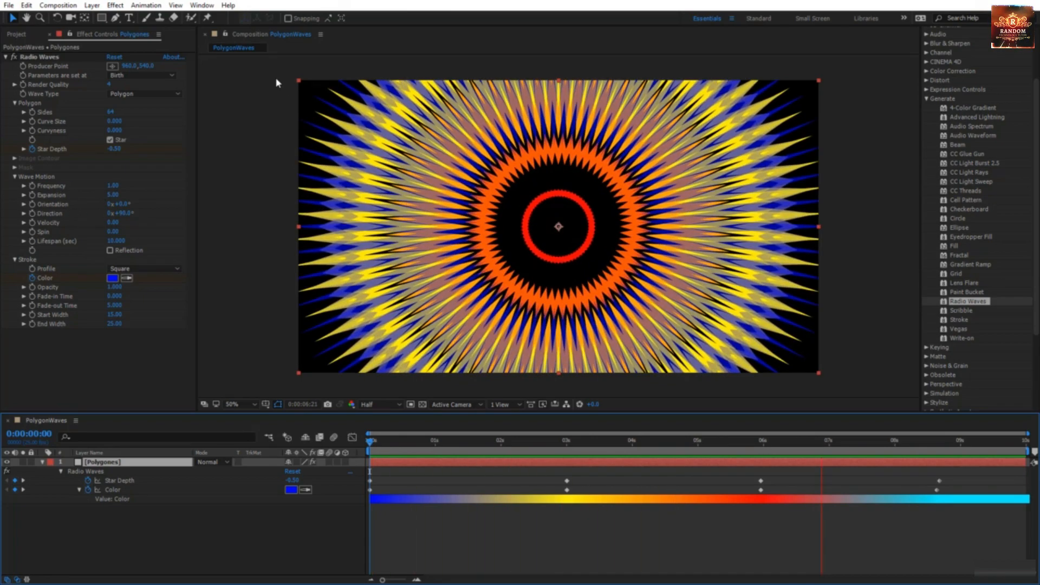
Step: Change Radio Waves' 'Parameters are set at' from Birth to Each Frame
left_click(130, 77)
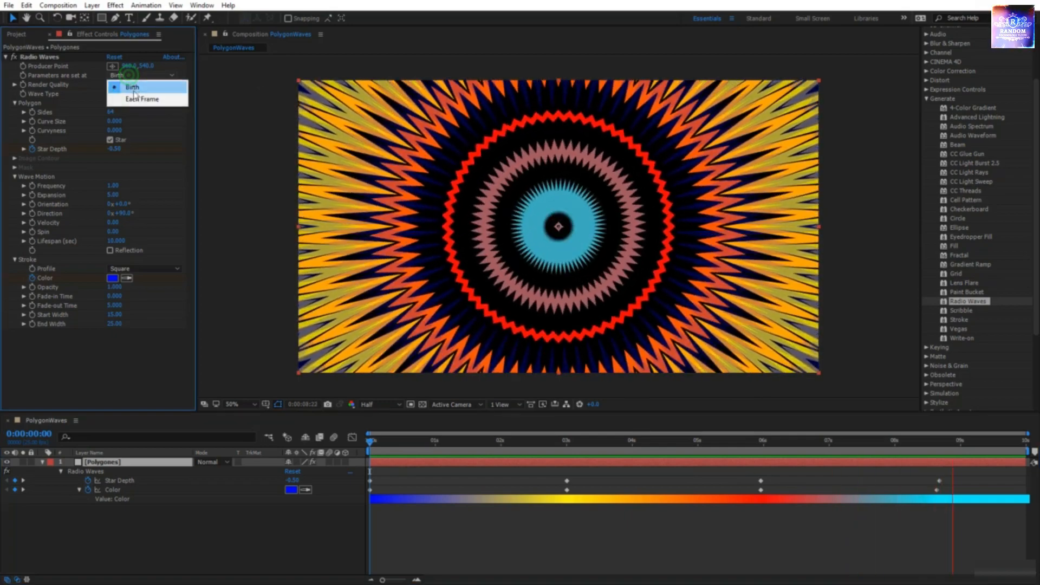
left_click(136, 95)
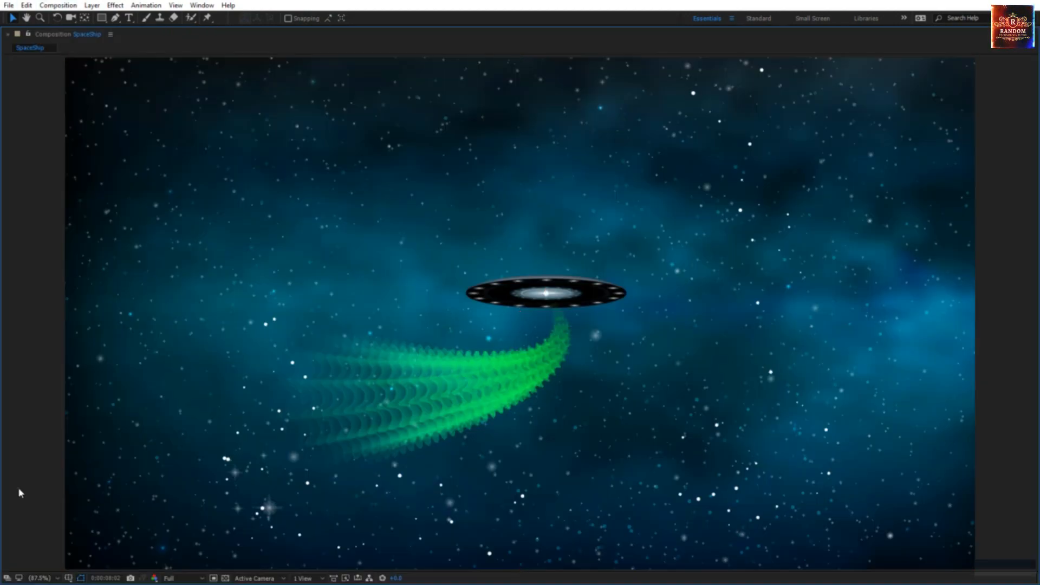
Step: Switch to the Selection tool in the SpaceShip composition
key("v")
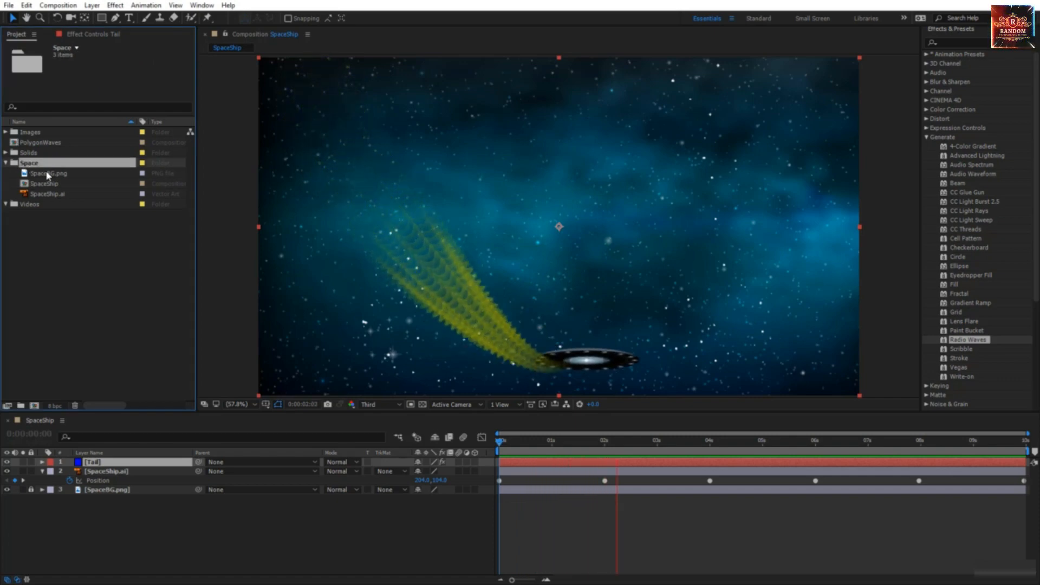
Step: Inspect SpaceBG.png, SpaceShip.ai and the SpaceShip comp, then show Tail's Radio Waves settings
left_click(49, 173)
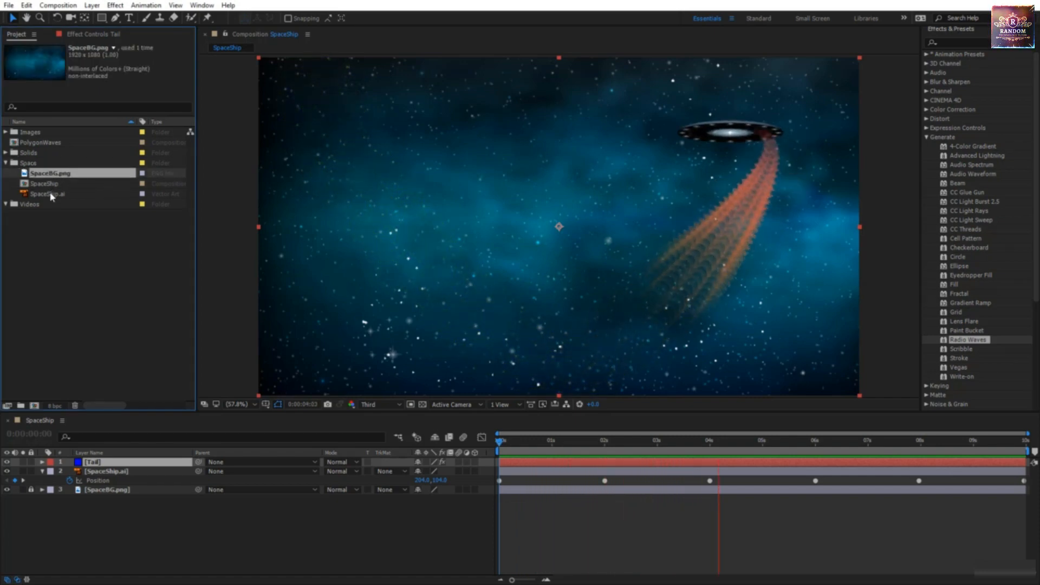
left_click(52, 193)
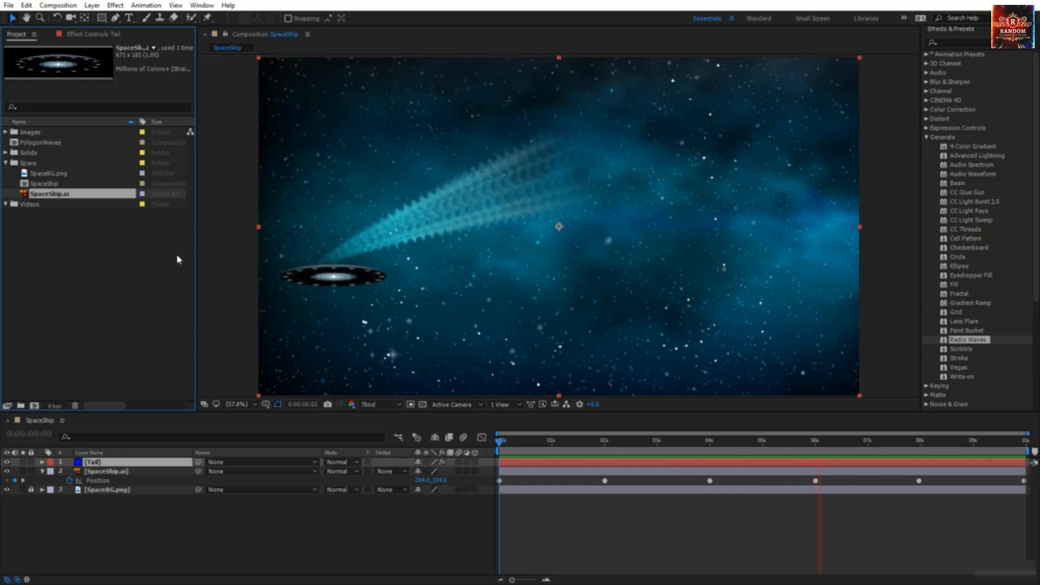
left_click(46, 183)
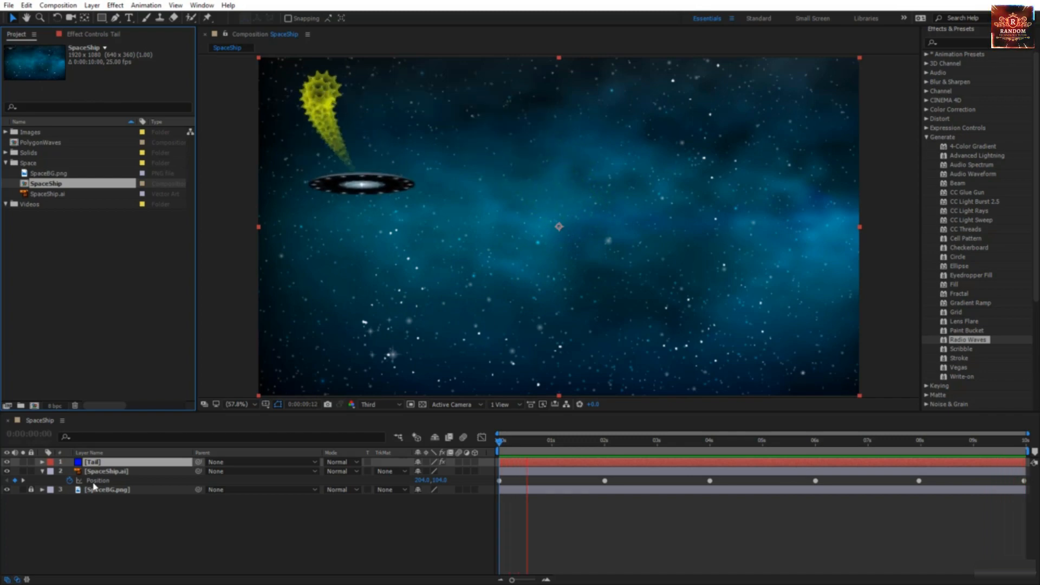
left_click(92, 35)
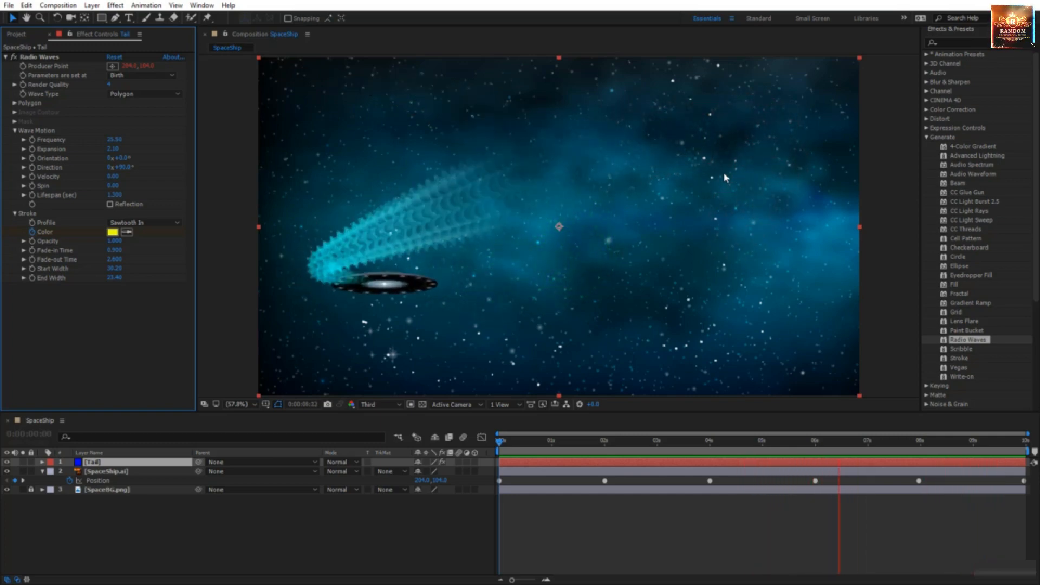
Step: Maximize the Composition panel and play the spaceship animation full-size
key("grave")
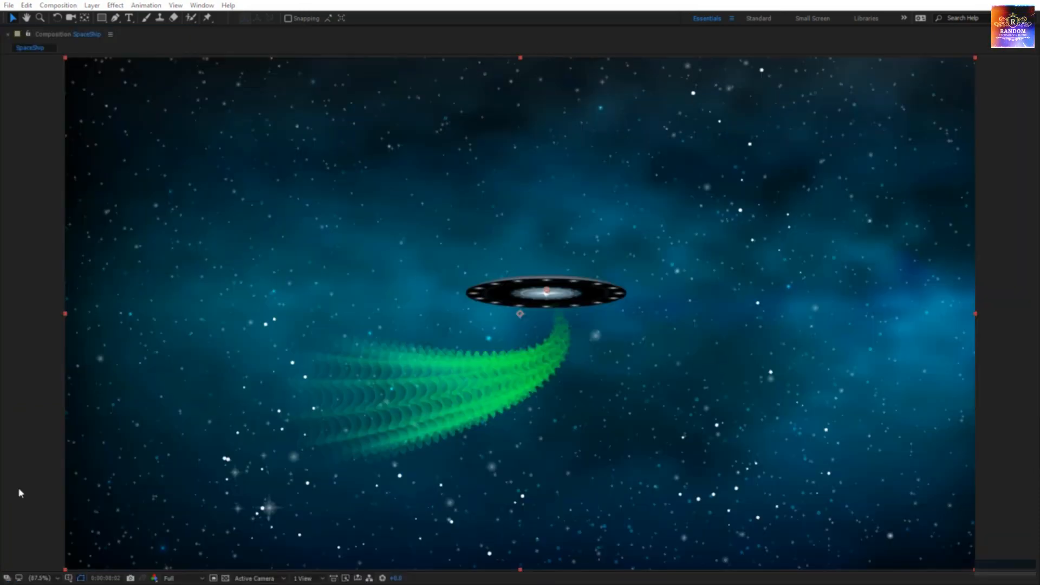
key("space")
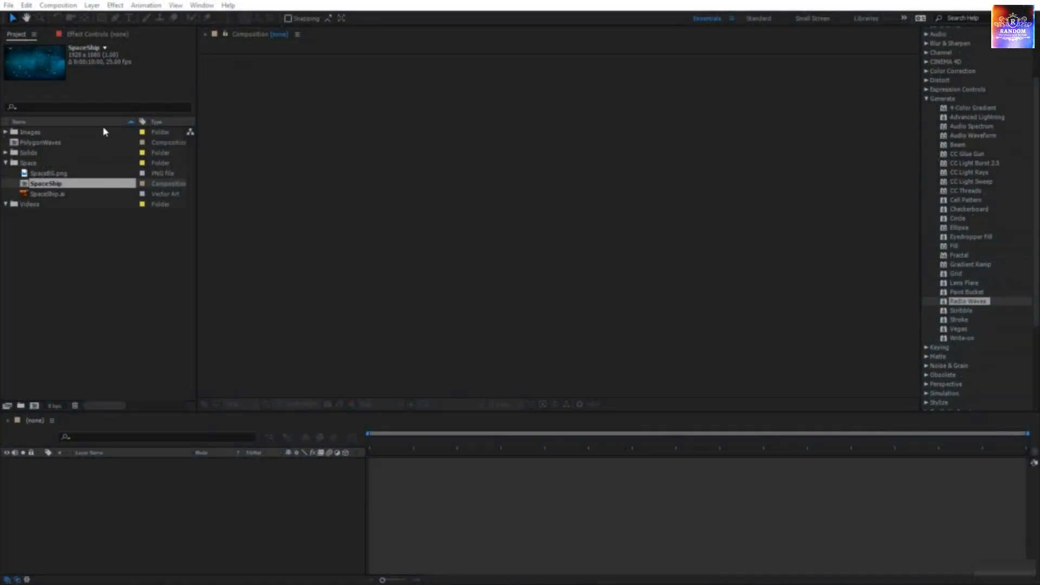
Step: Open the SpaceShip composition and preview the saucer's motion path
double_click(52, 184)
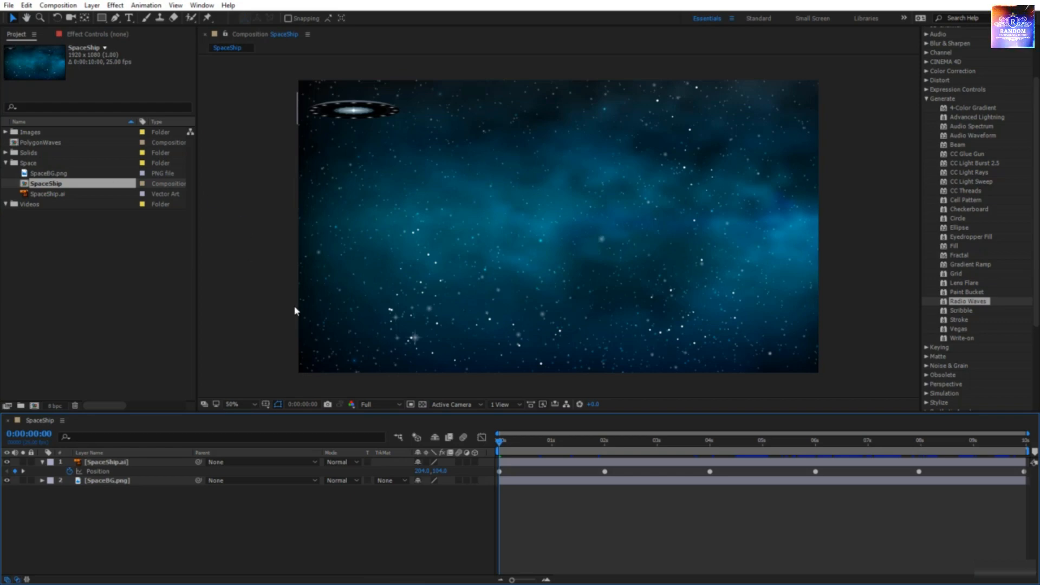
left_click(172, 465)
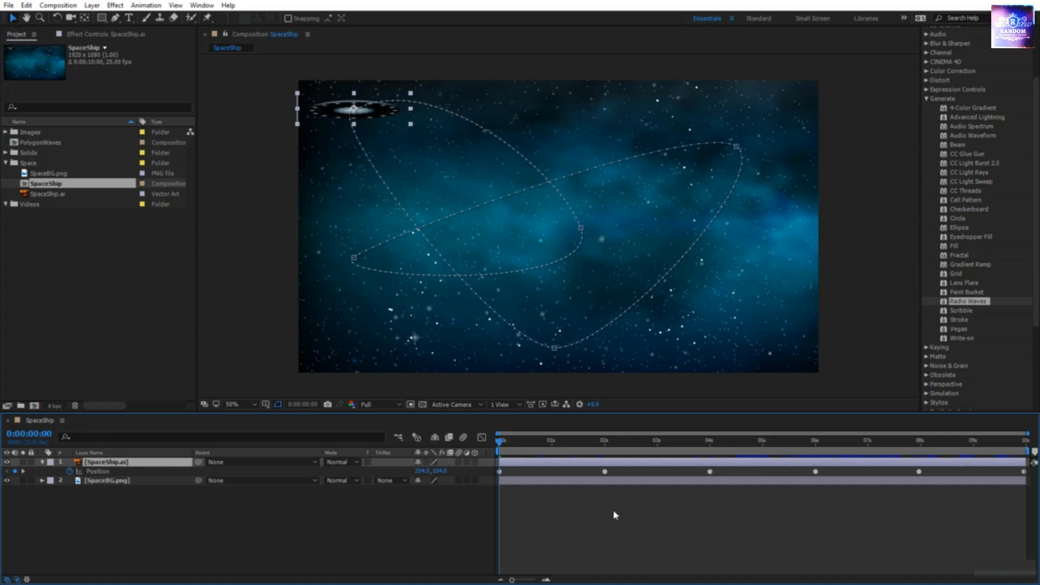
left_click(594, 510)
key("space")
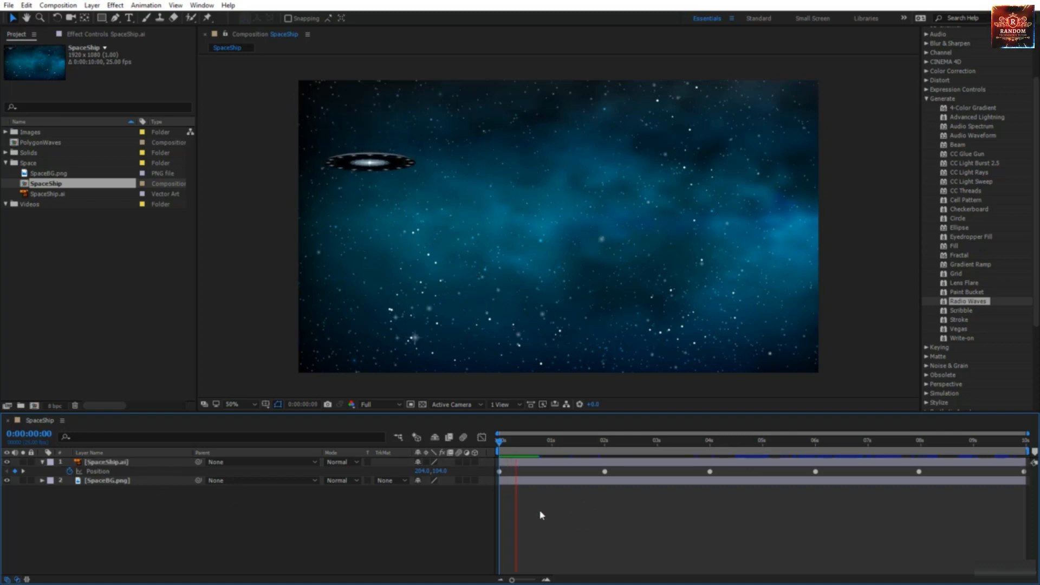
left_click(143, 463)
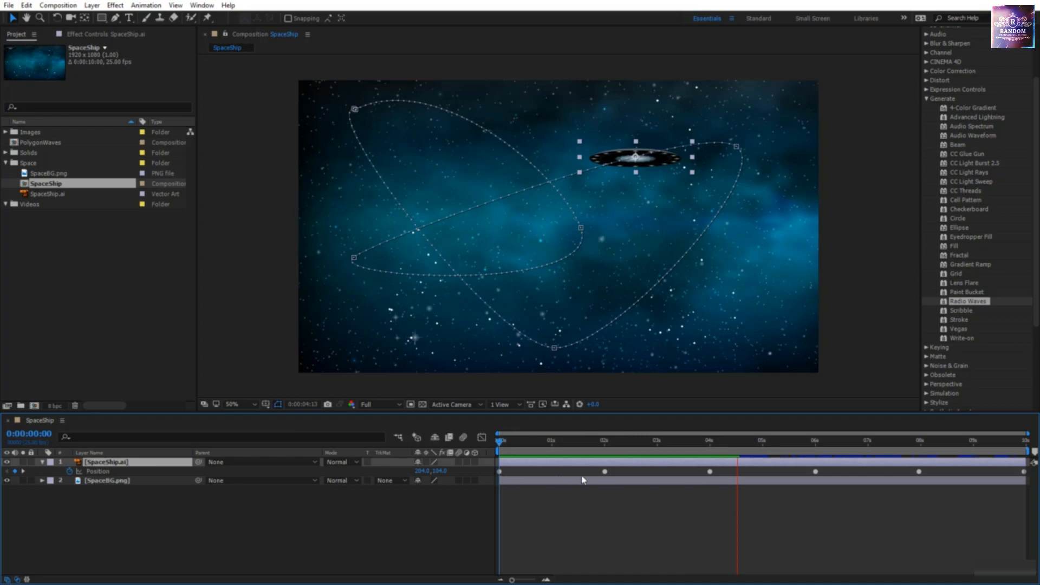
Step: Check the saucer's Position speed graph, then lock and hide the SpaceBG.png layer
left_click(480, 437)
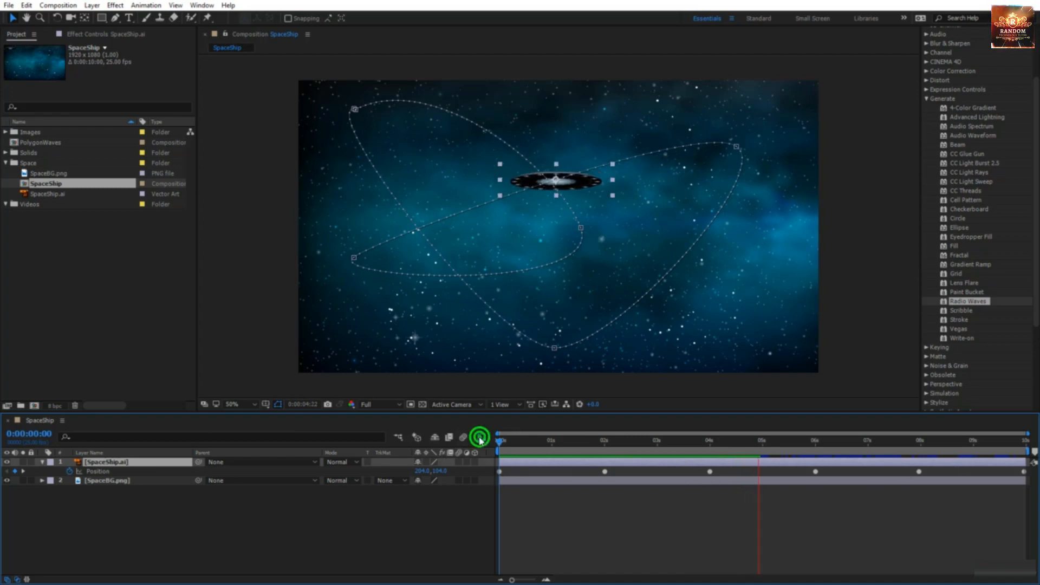
left_click(160, 472)
key("space")
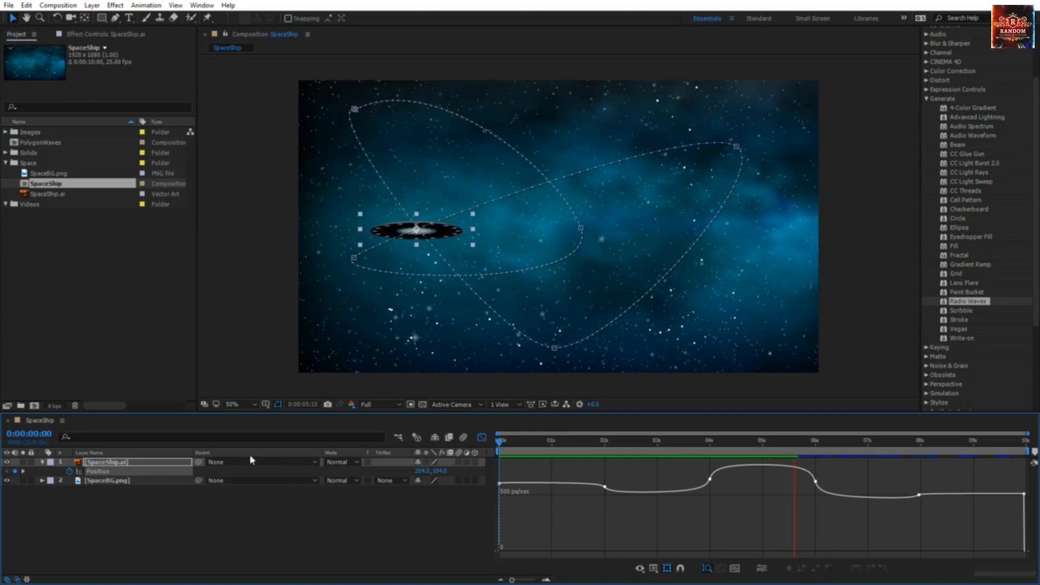
left_click(99, 472)
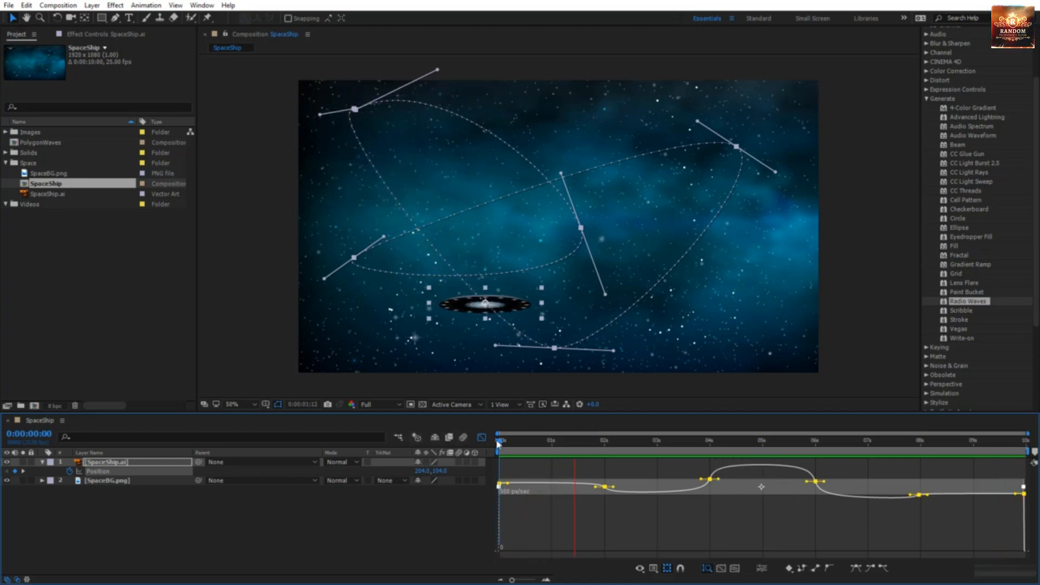
left_click(481, 437)
left_click(430, 506)
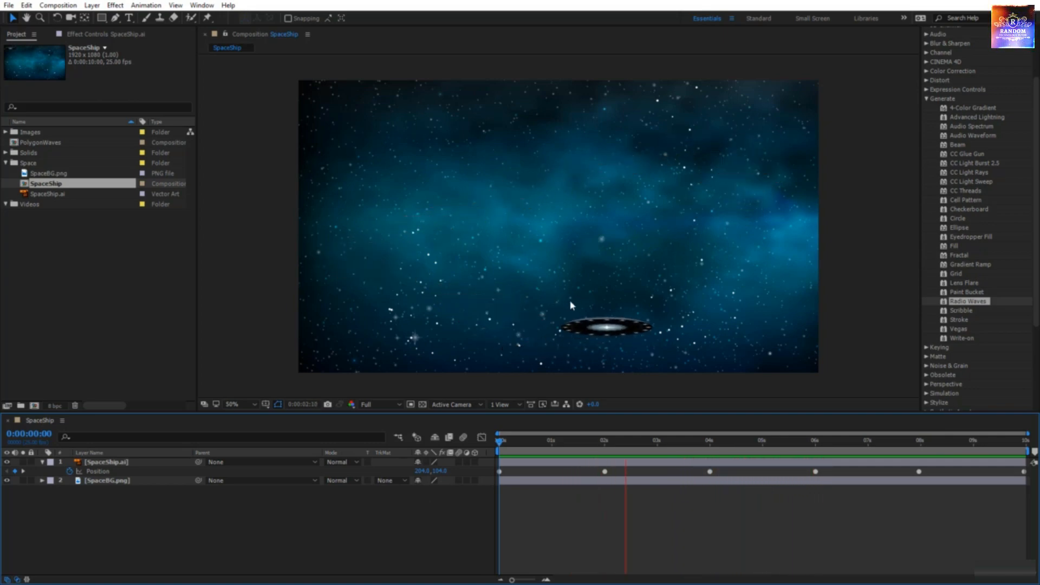
left_click(31, 480)
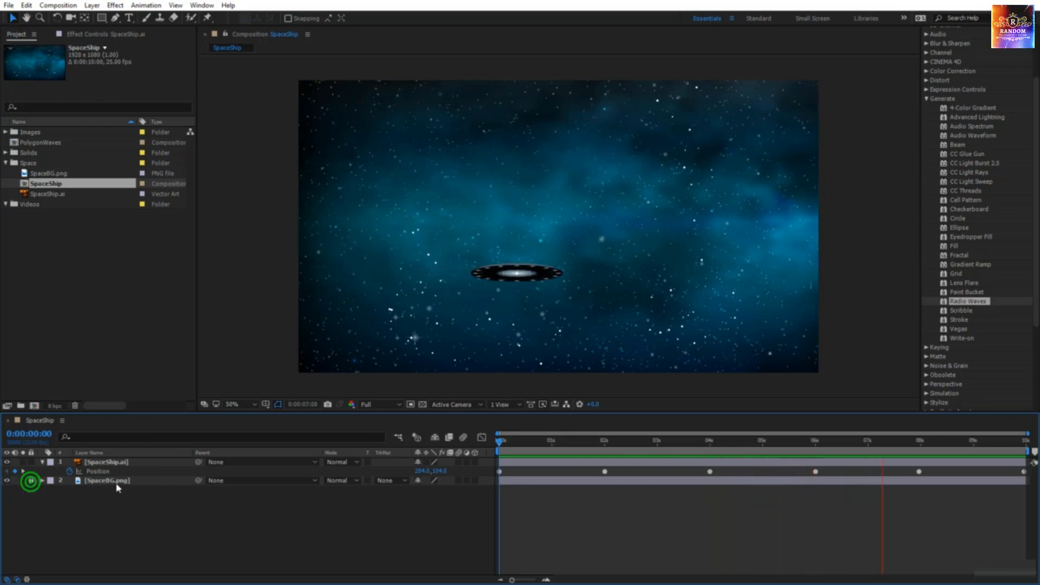
left_click(7, 481)
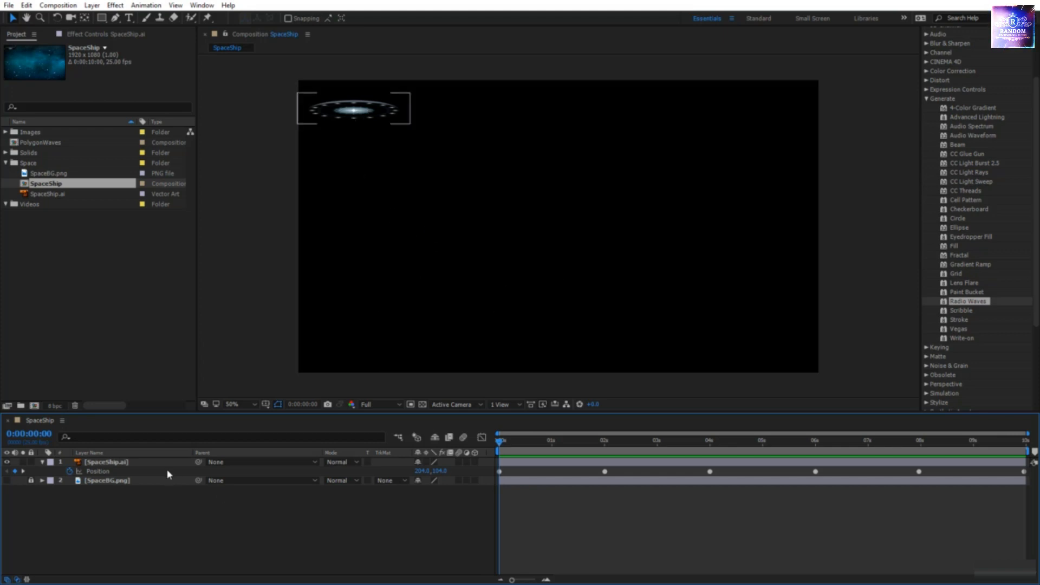
Step: Add a comp-sized solid named Tail and apply Generate > Radio Waves to it
right_click(245, 502)
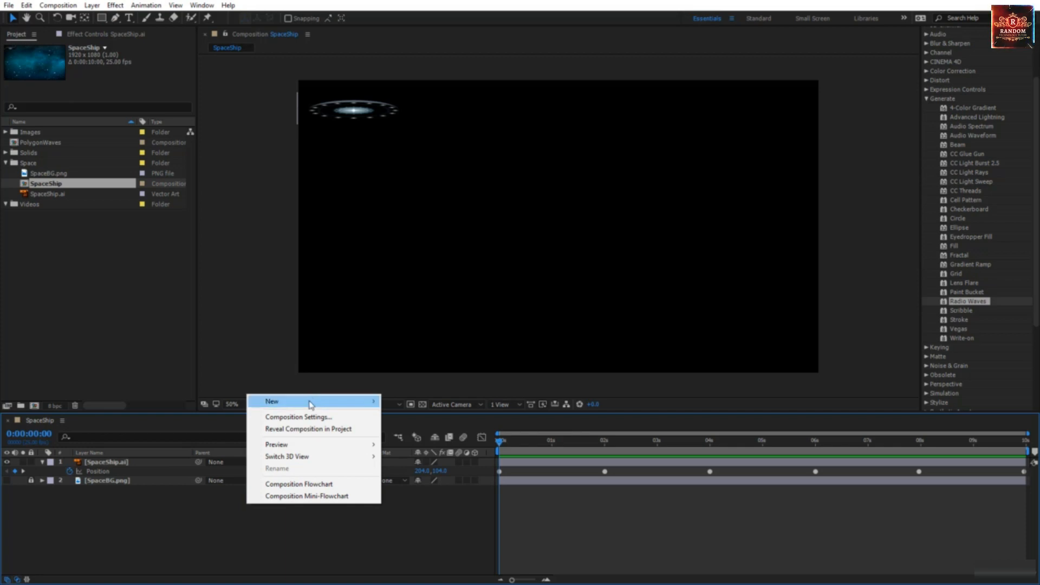
mouse_move(310, 405)
left_click(457, 428)
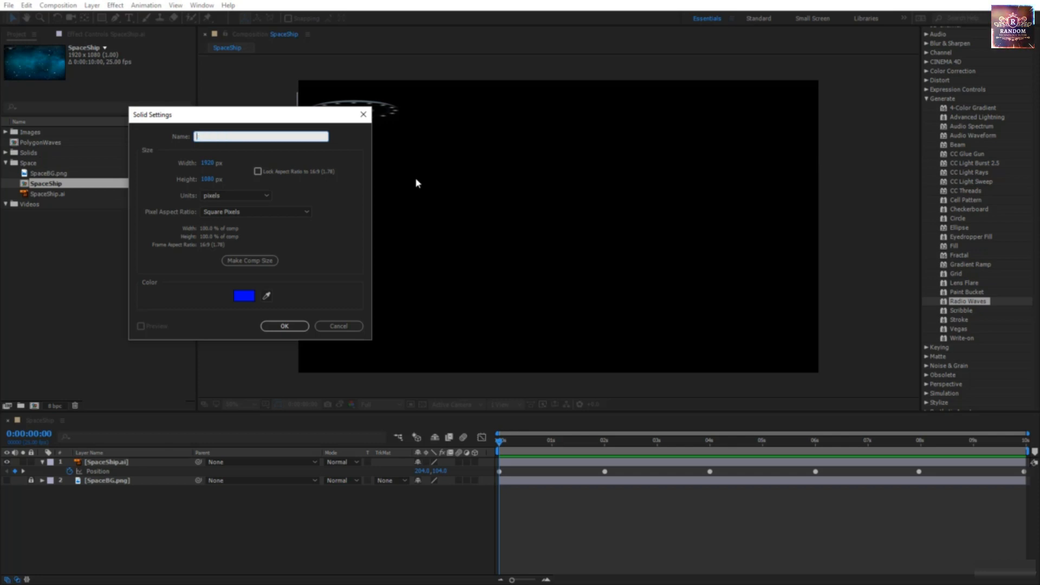
left_click(253, 262)
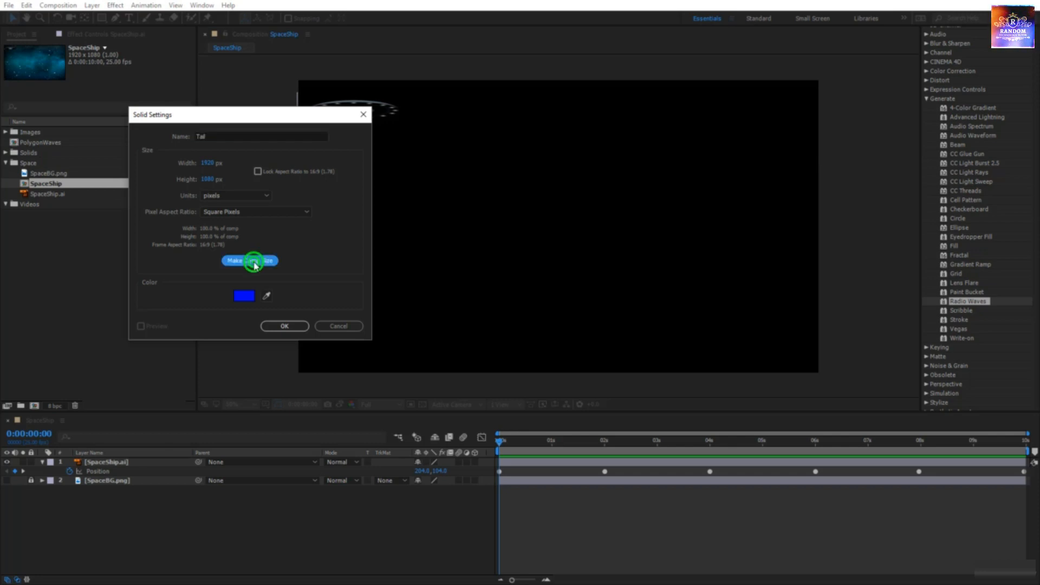
left_click(284, 326)
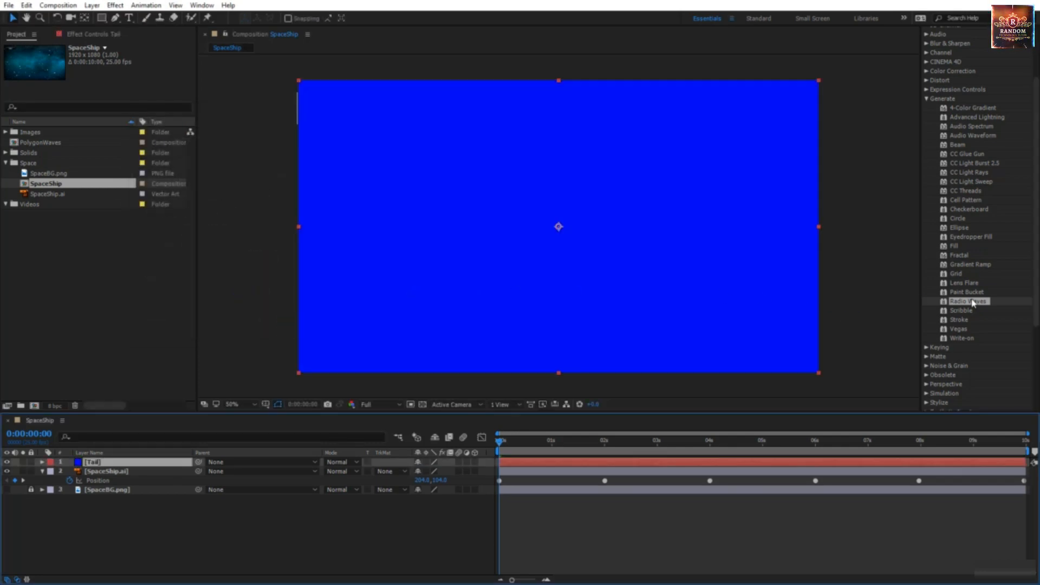
left_click_drag(971, 303, 697, 256)
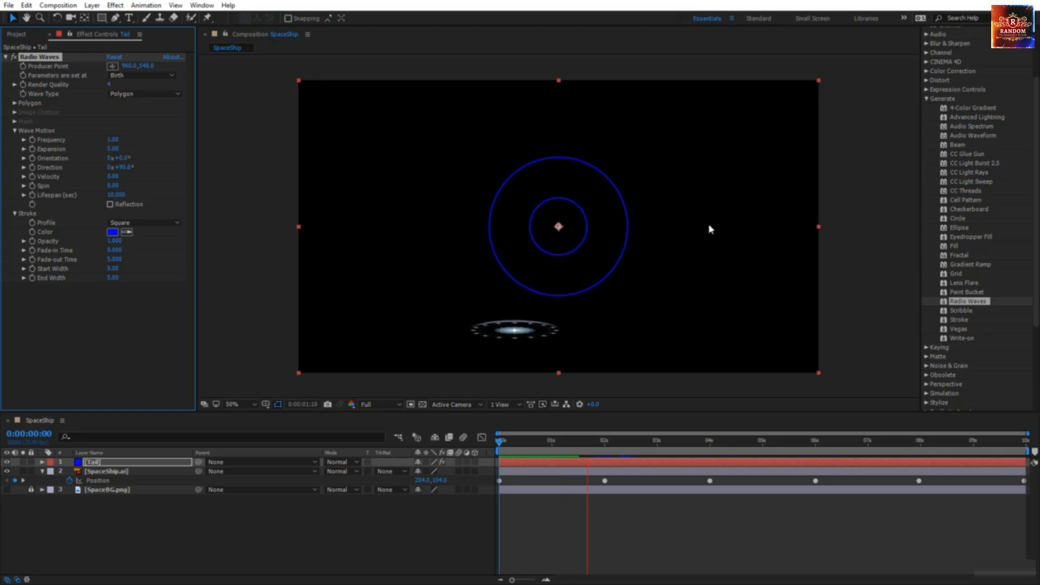
Step: At about 1 second, add an expression to the Radio Waves Producer Point
left_click_drag(499, 441, 581, 450)
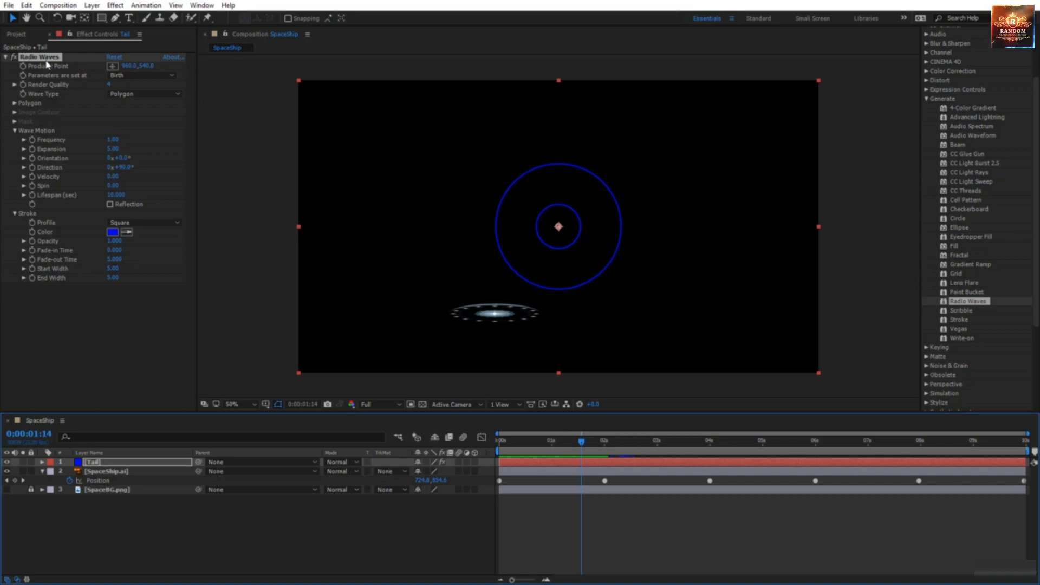
key("alt")
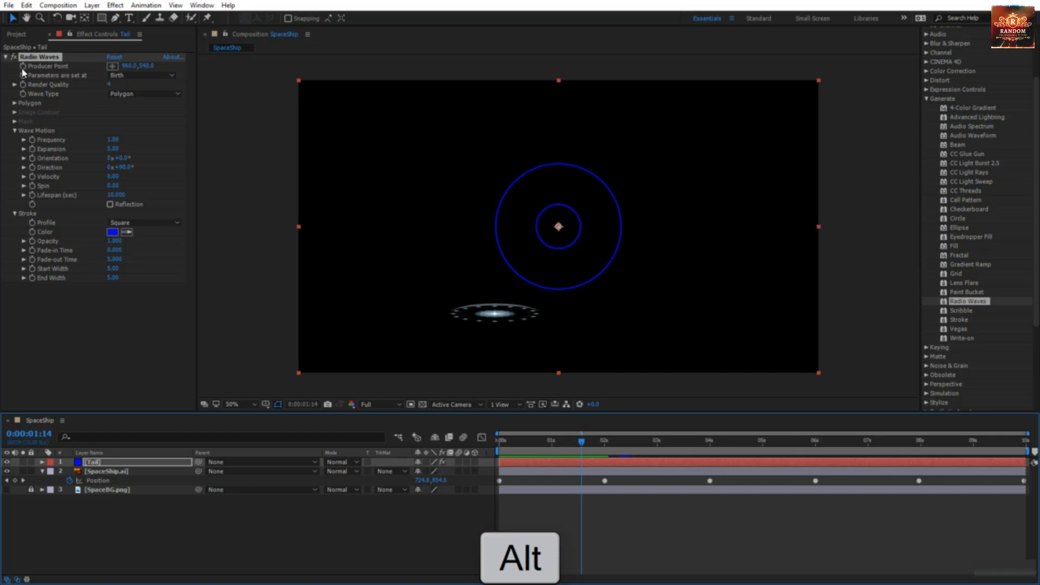
left_click(23, 67, "alt")
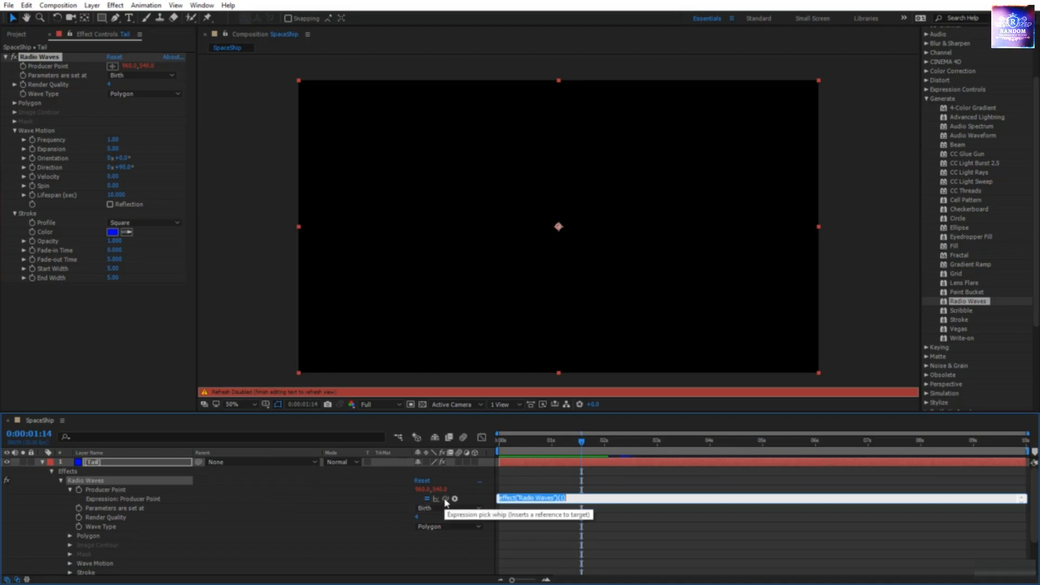
Step: Link the Producer Point expression to SpaceShip.ai's Position
left_click_drag(446, 499, 408, 521)
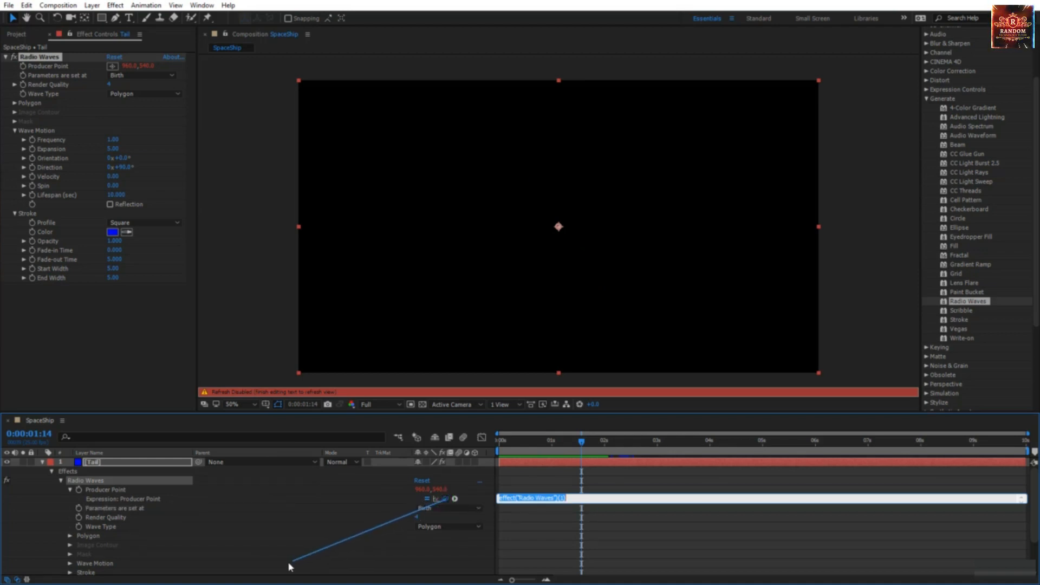
left_click_drag(242, 581, 215, 564)
left_click_drag(126, 562, 108, 565)
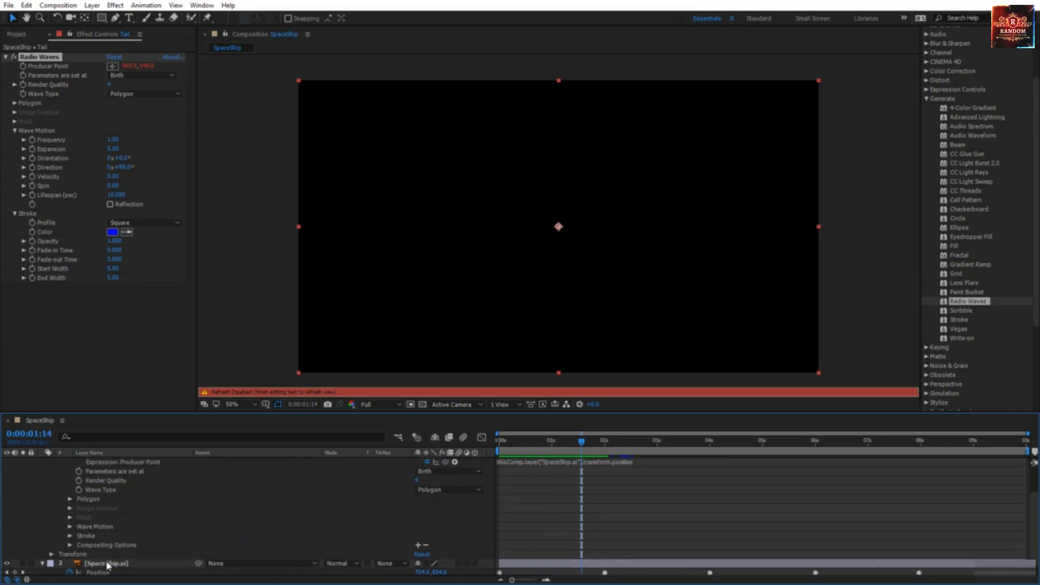
left_click(457, 524)
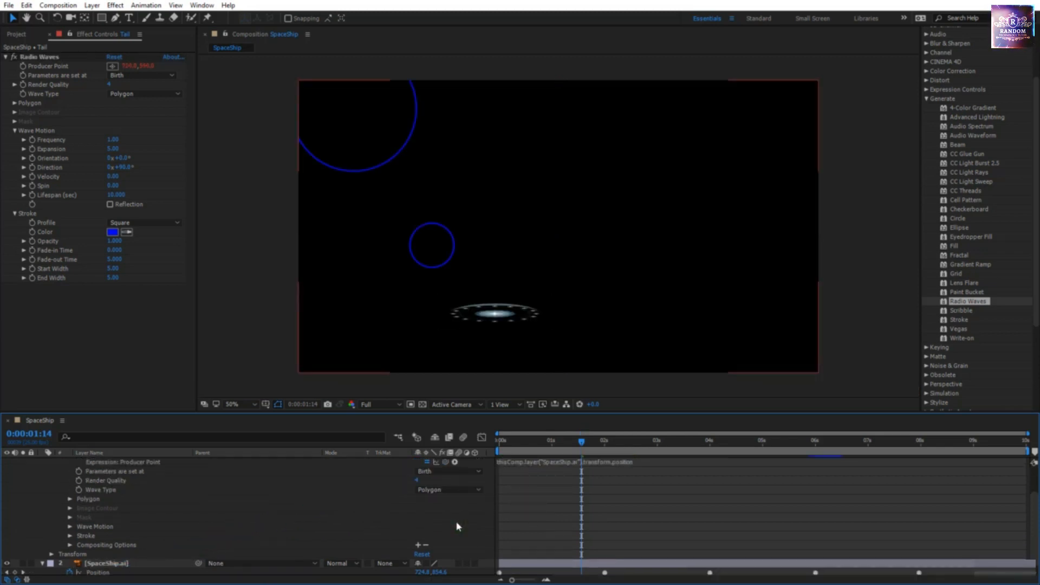
Step: Preview the rings following the saucer, then expand the Polygon settings at about 2 seconds
key("space")
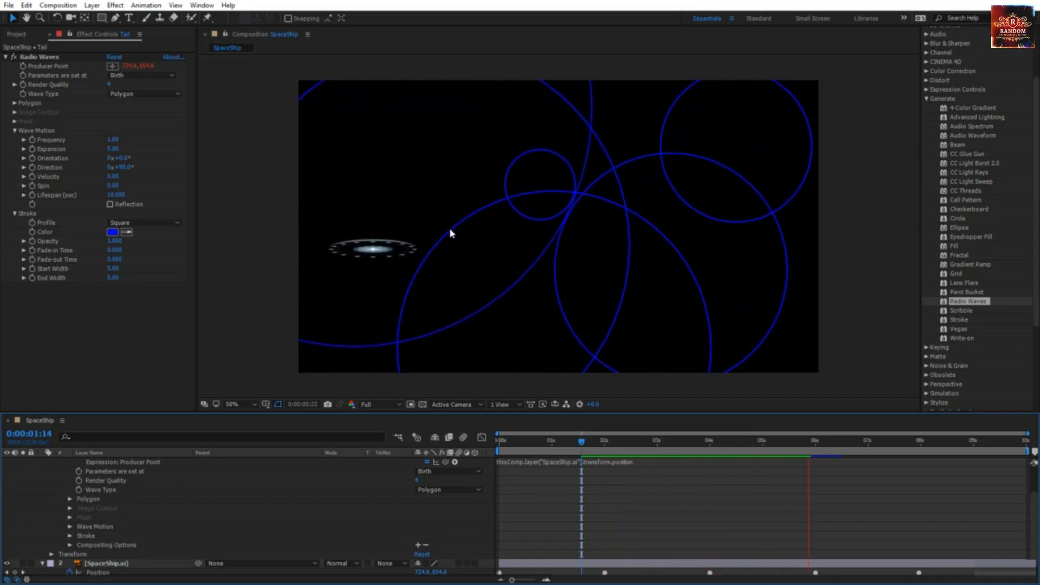
left_click_drag(538, 451, 605, 455)
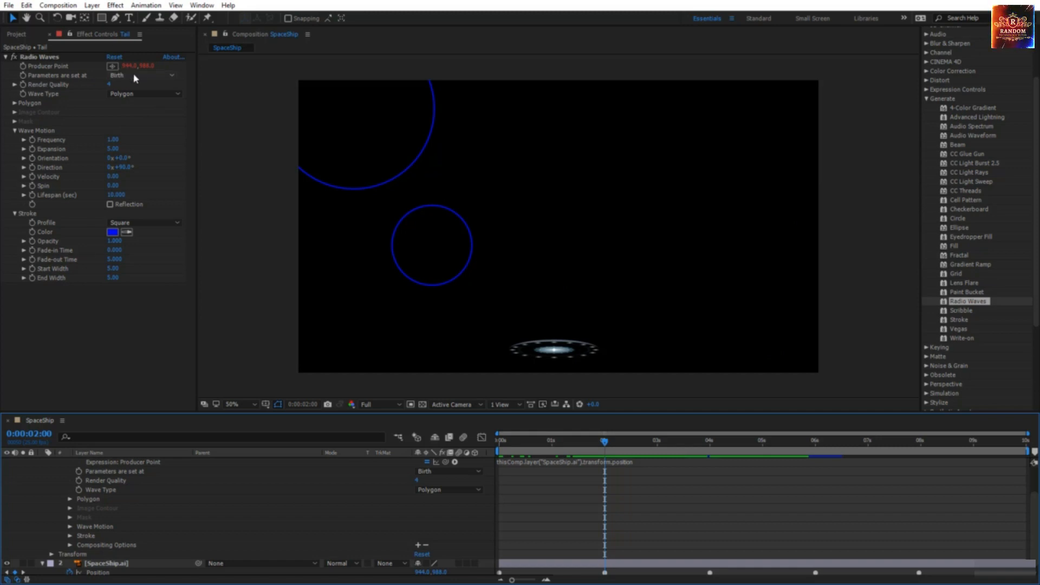
left_click(20, 103)
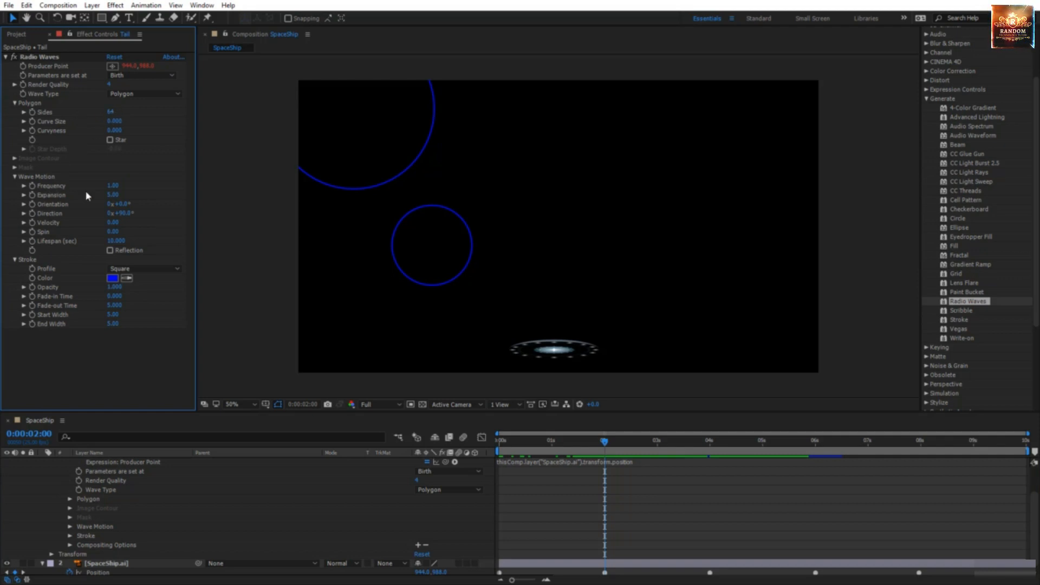
Step: Set Frequency to 25.50, lower Expansion, and set Lifespan to 1.5 seconds
left_click_drag(112, 186, 245, 195)
left_click_drag(253, 195, 253, 195)
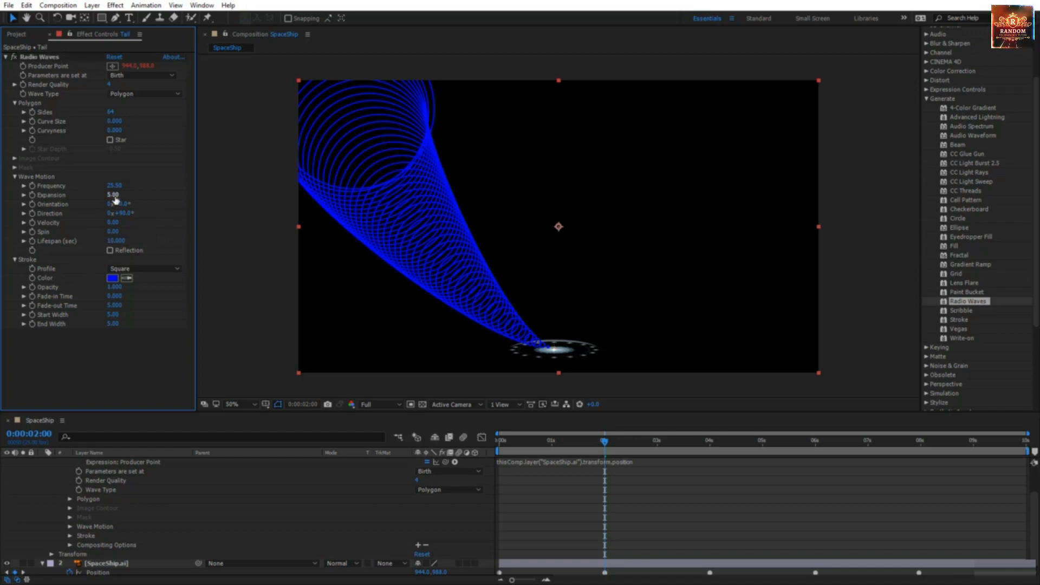
left_click_drag(115, 196, 102, 199)
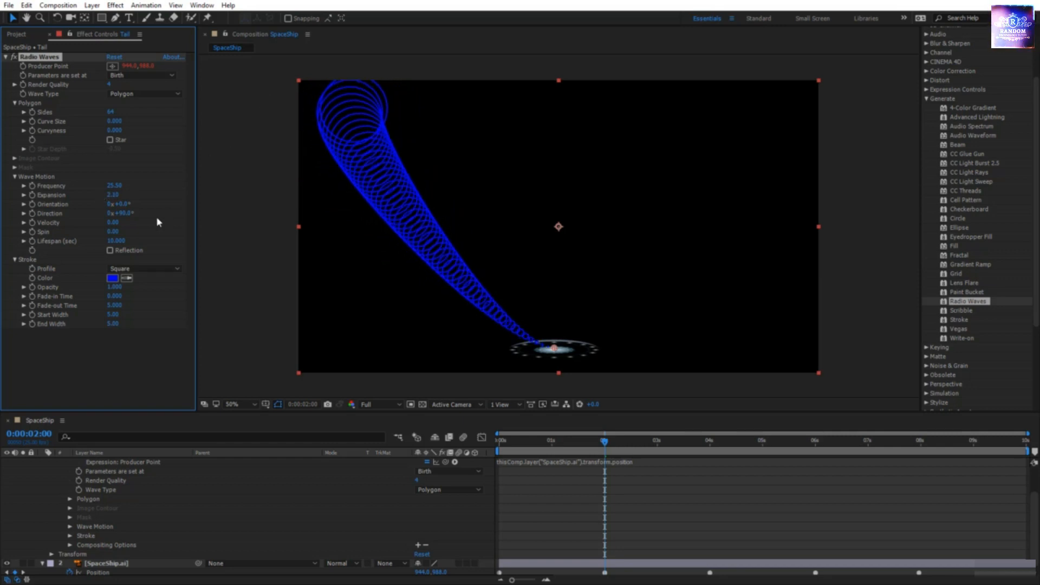
left_click_drag(122, 243, 90, 241)
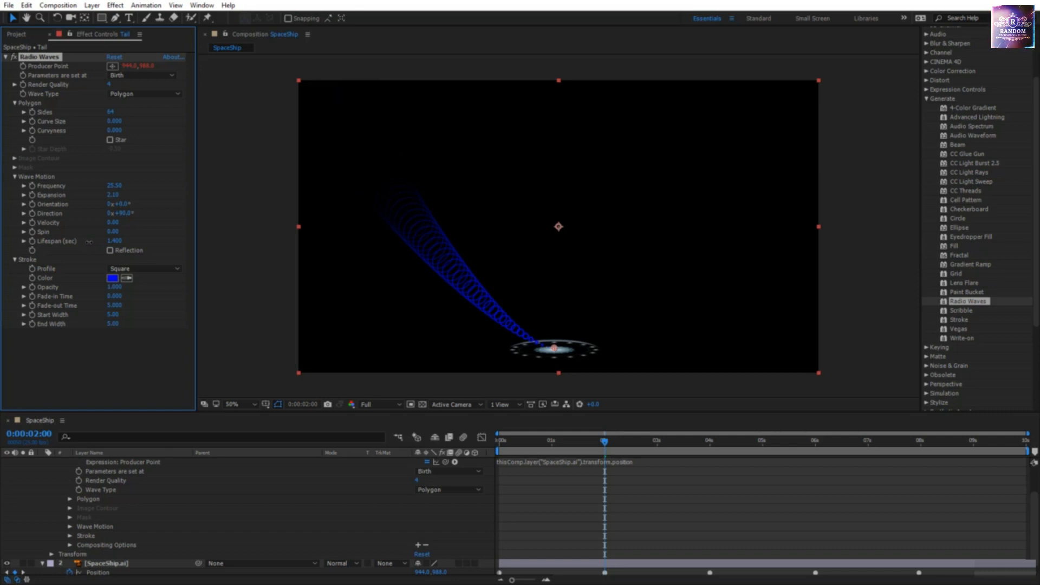
left_click(113, 241)
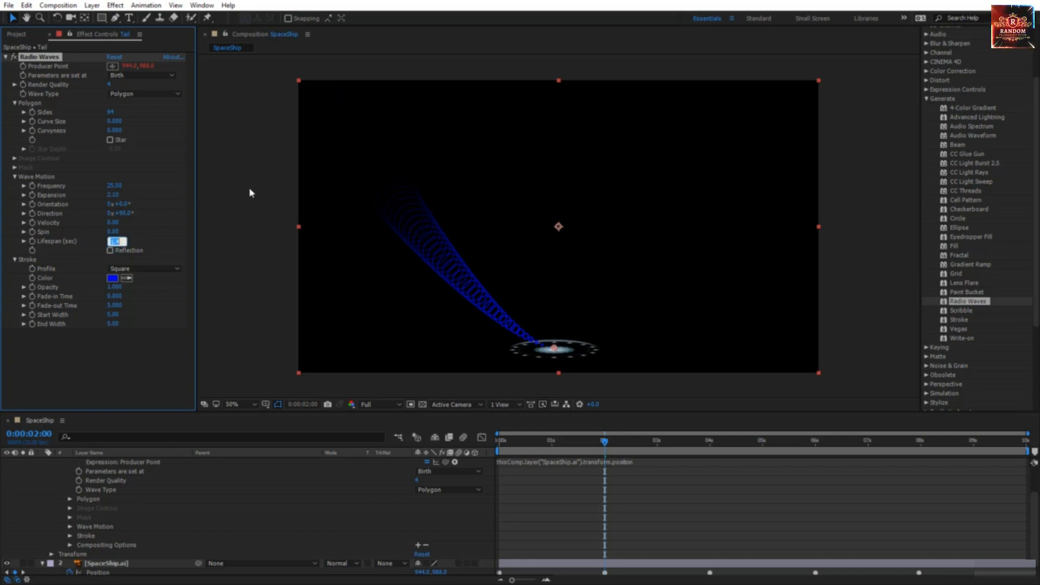
type("1.5")
key("Return")
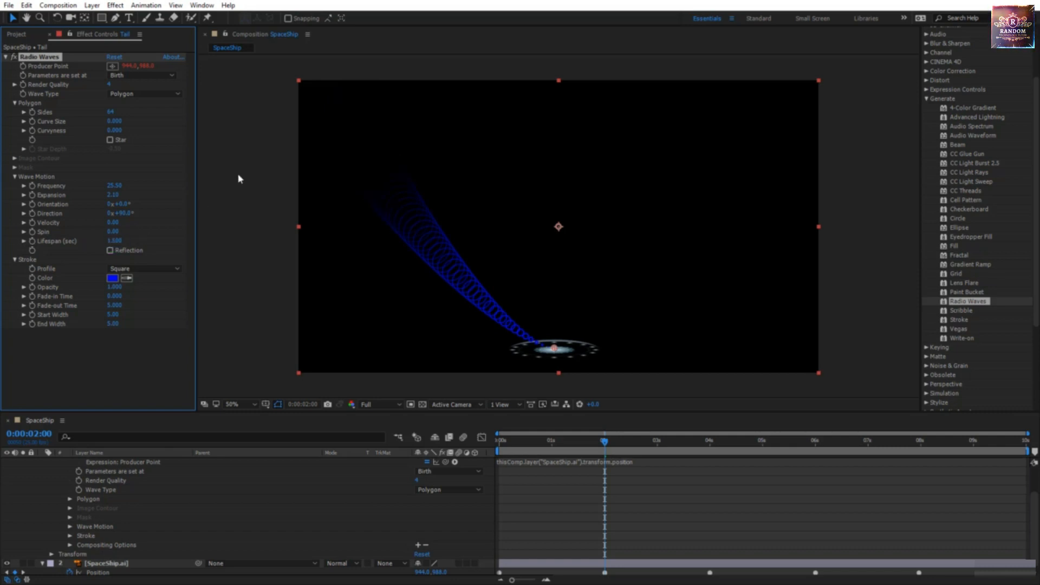
Step: Make the Stroke Color yellow EAFF00, preview at 0:00:02:12, and tweak Lifespan
left_click(115, 278)
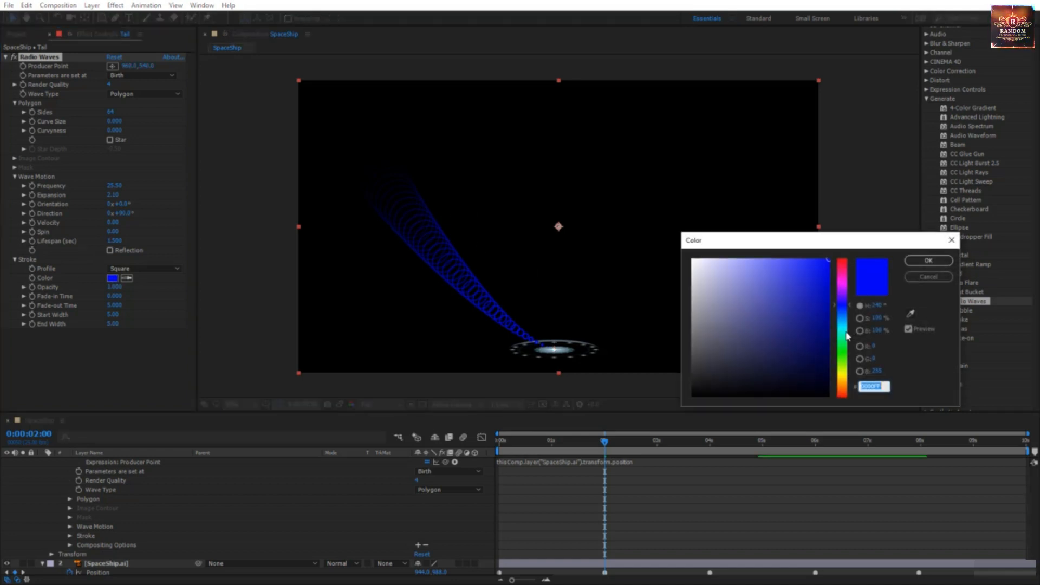
left_click_drag(848, 336, 846, 375)
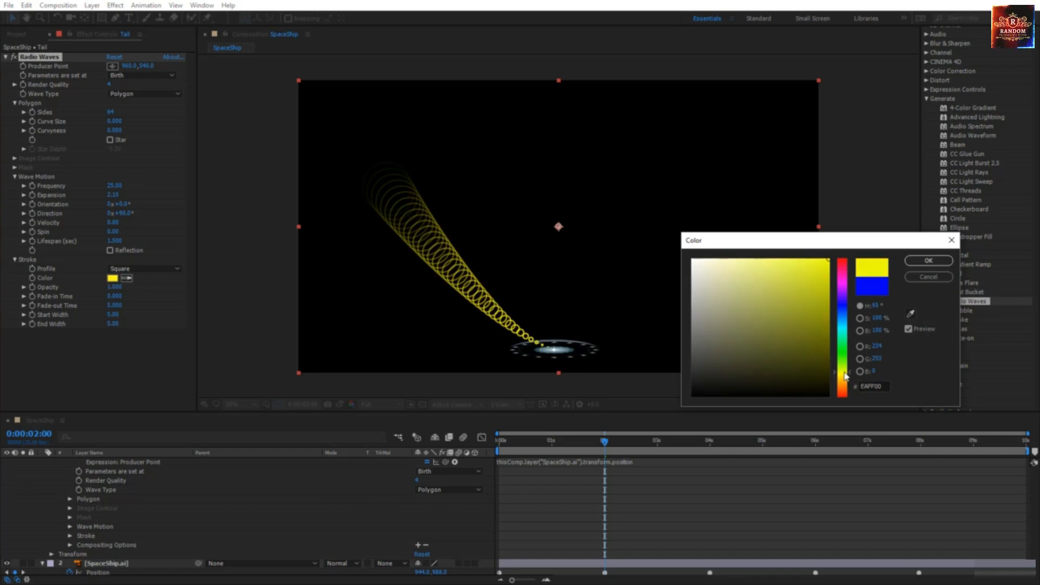
left_click(929, 260)
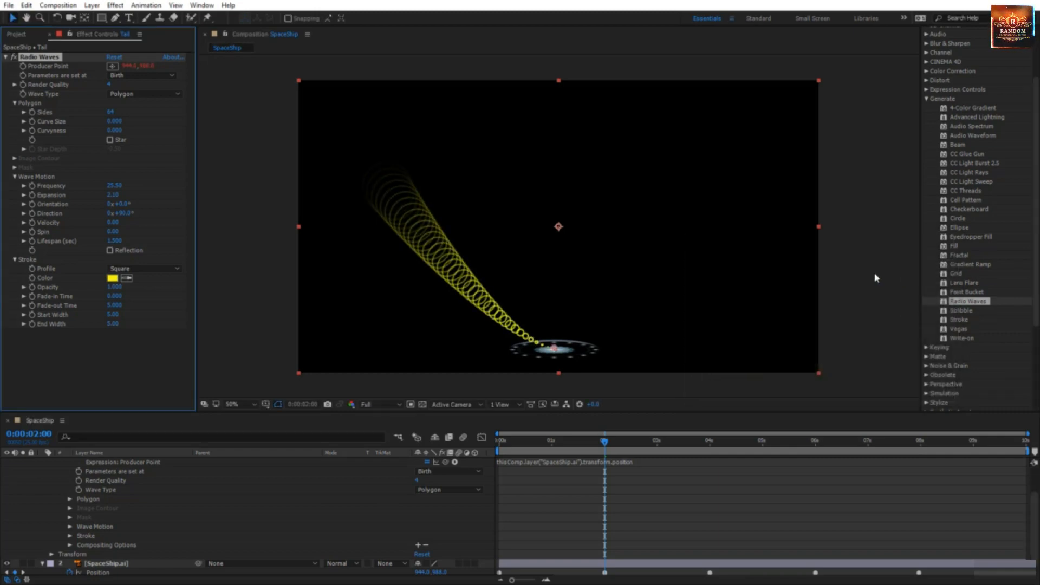
key("space")
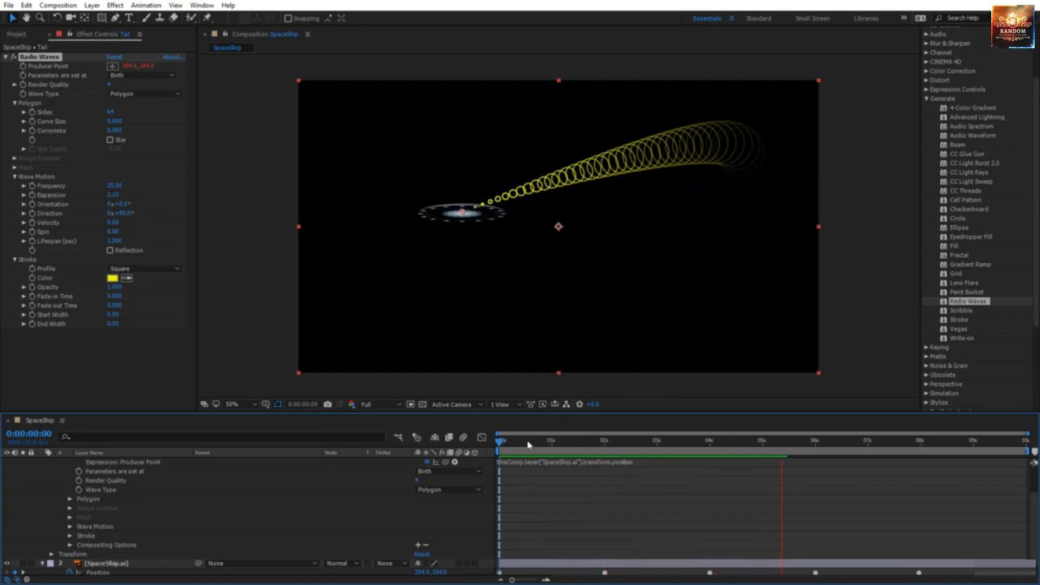
key("space")
left_click_drag(535, 452, 629, 441)
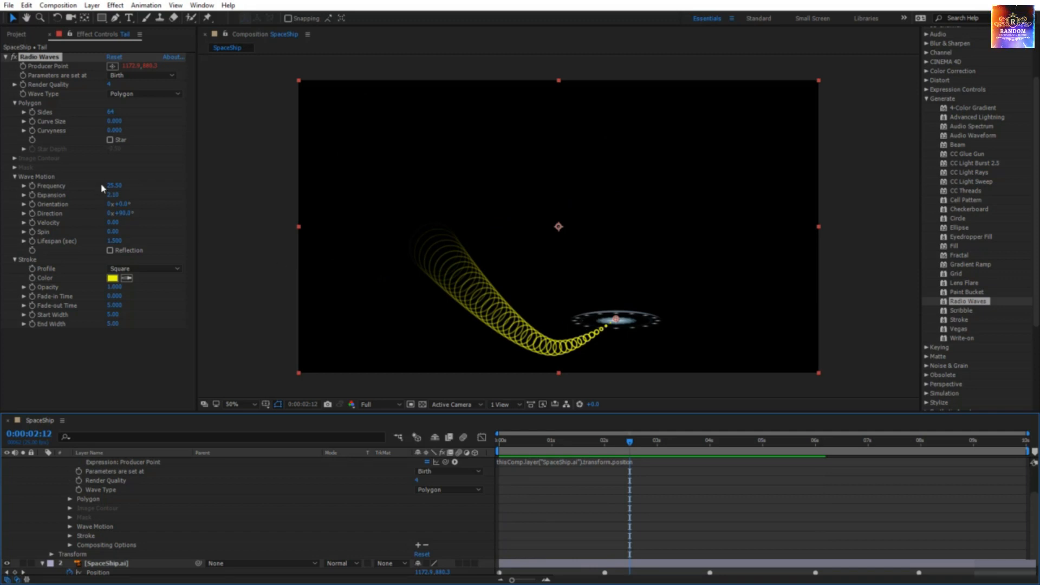
left_click_drag(121, 243, 111, 241)
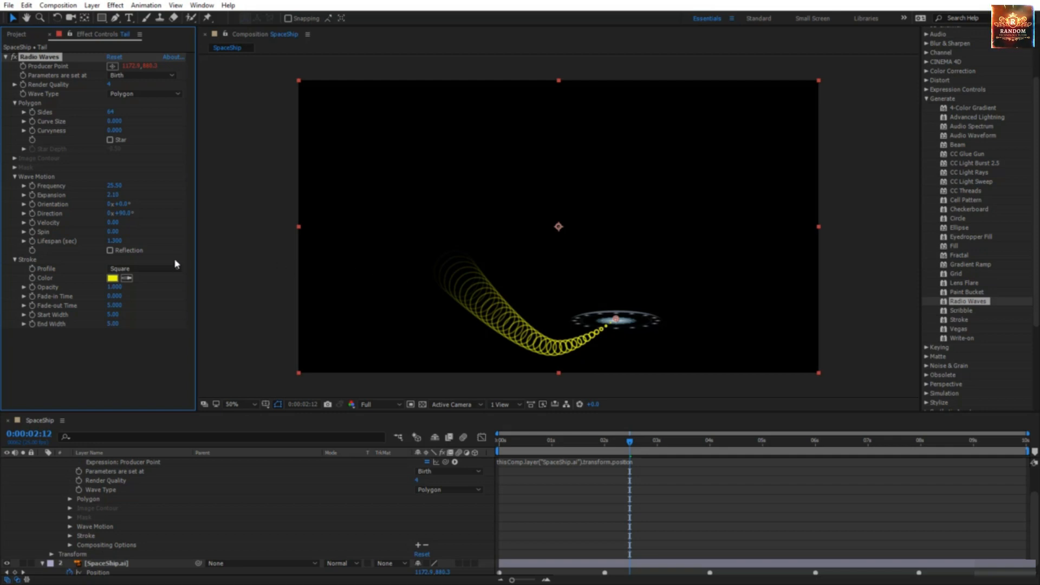
Step: Set Stroke Profile to Sawtooth In and adjust the Fade-in and Fade-out Times
left_click(158, 269)
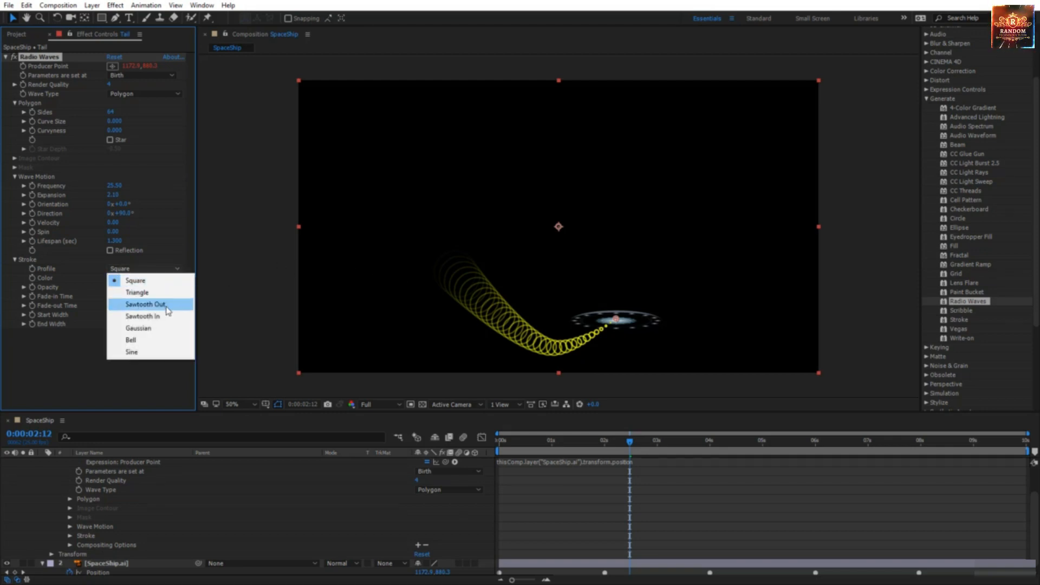
left_click(163, 315)
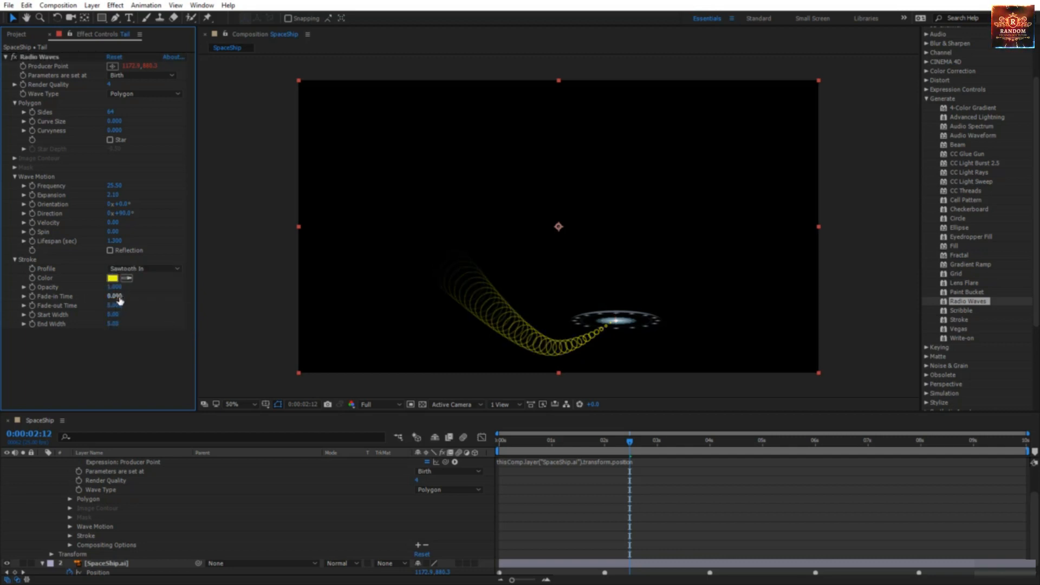
left_click(39, 57)
left_click_drag(115, 296, 125, 298)
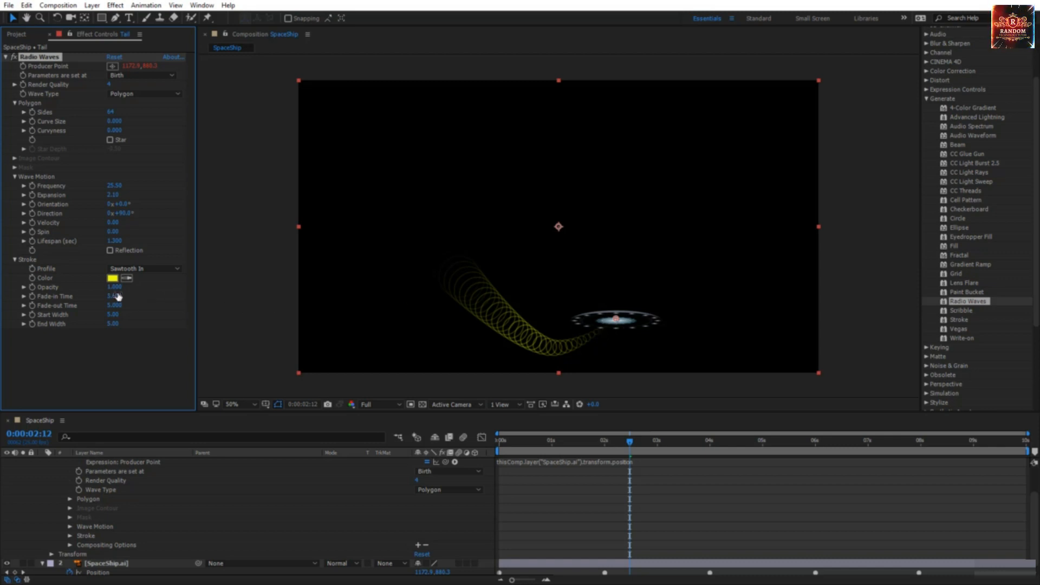
left_click_drag(101, 294, 97, 298)
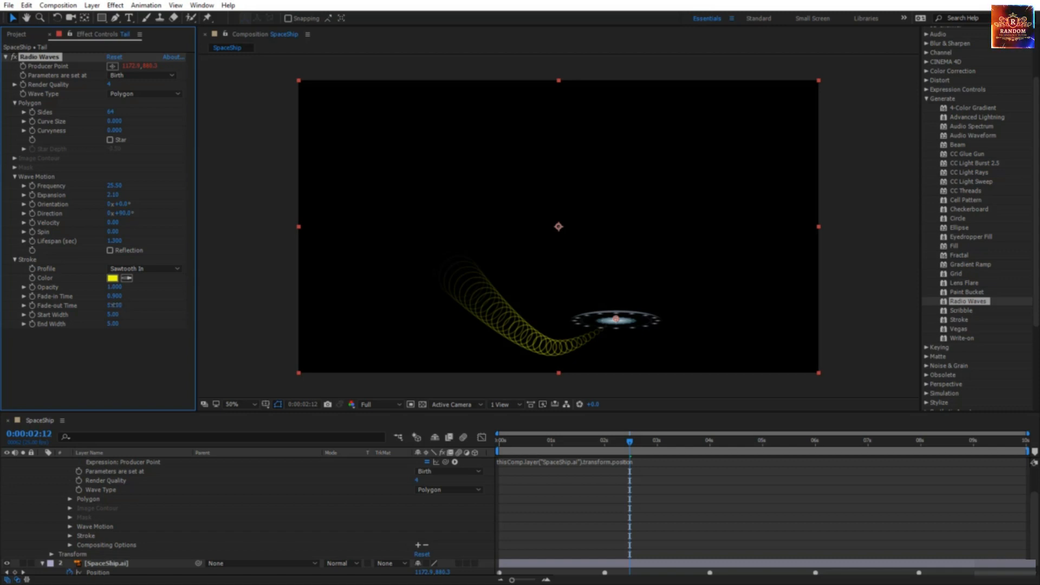
left_click_drag(100, 307, 101, 308)
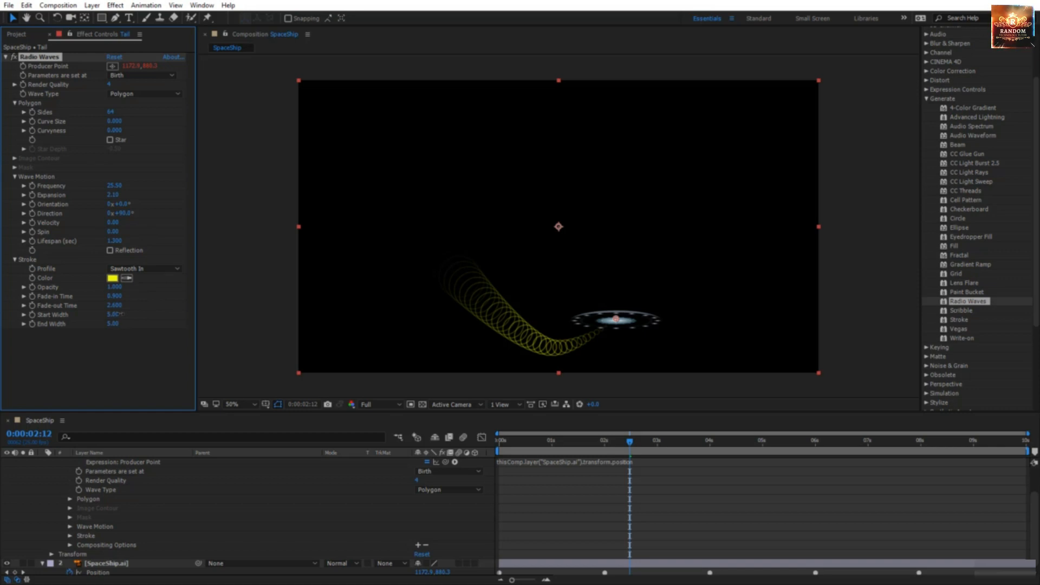
Step: Set Start Width to 20.20 and End Width to 23.40, then preview
left_click_drag(122, 314, 545, 336)
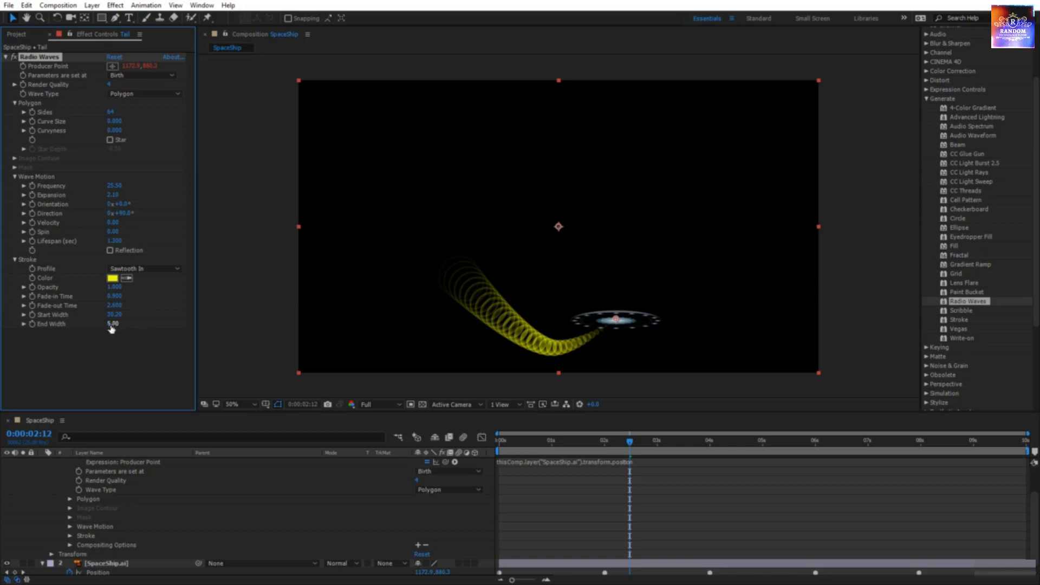
left_click_drag(49, 327, 132, 330)
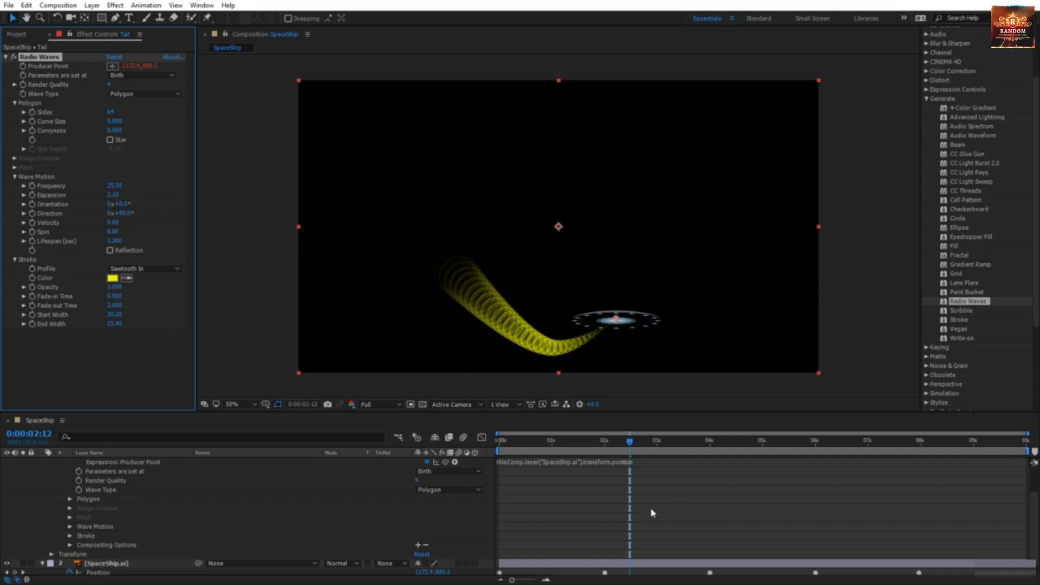
key("space")
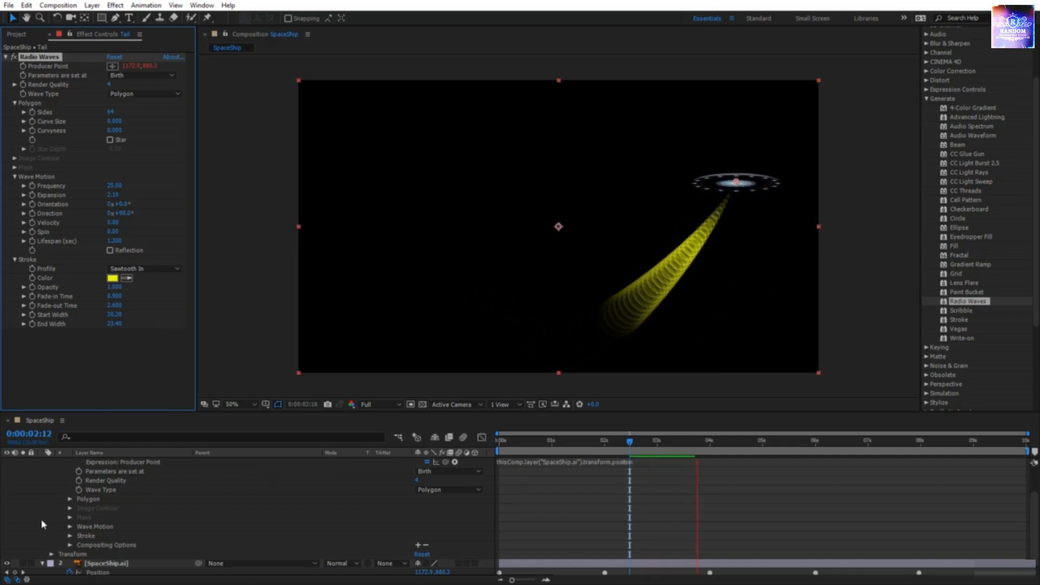
Step: Set the Tail's Radio Waves polygon to 8 sides, with Curve Size 1.000 and Curvyness 0.670
scroll(44, 563, "down", 1)
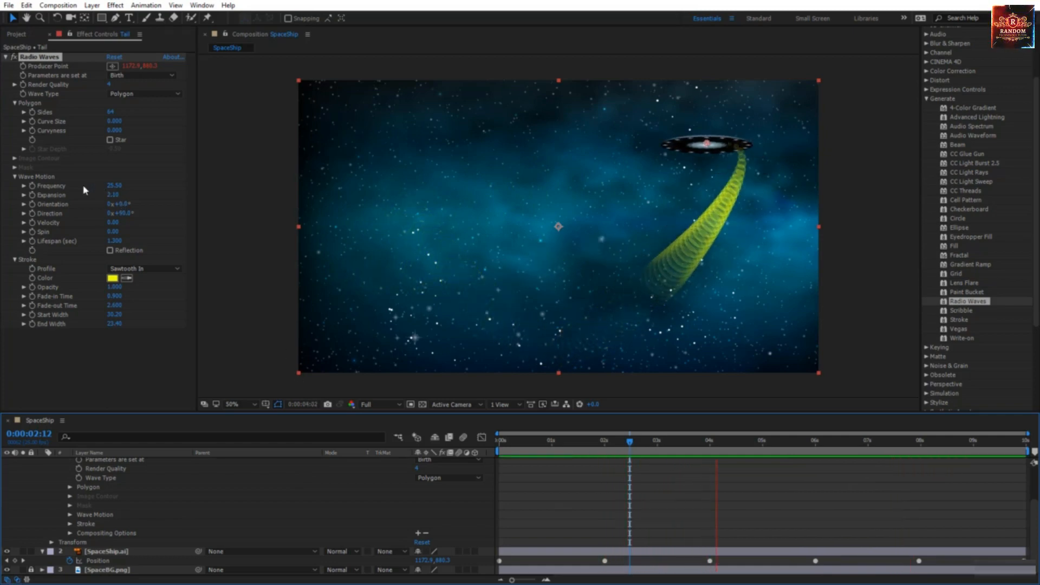
left_click(111, 112)
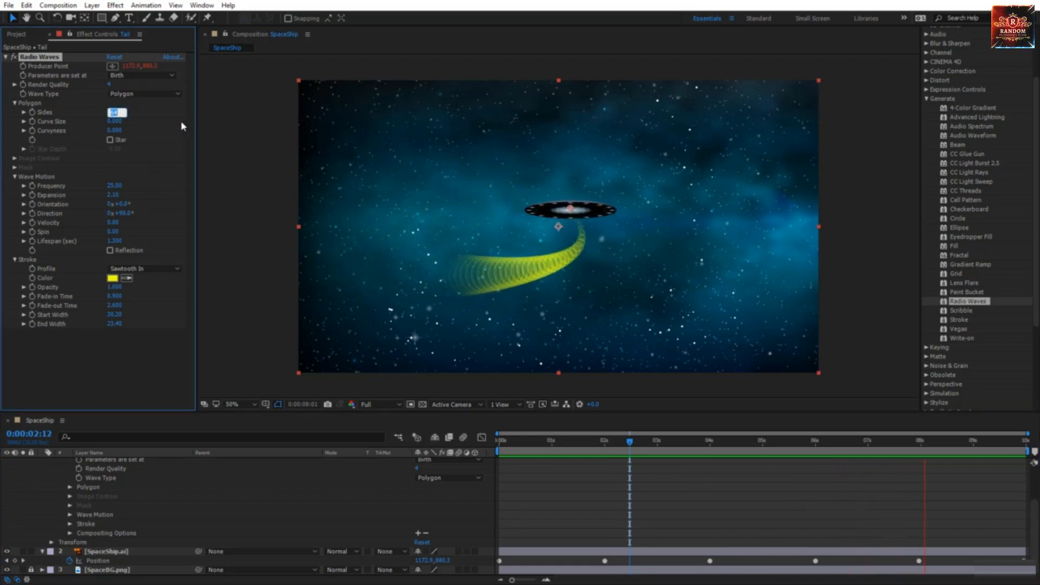
type("12")
key("Return")
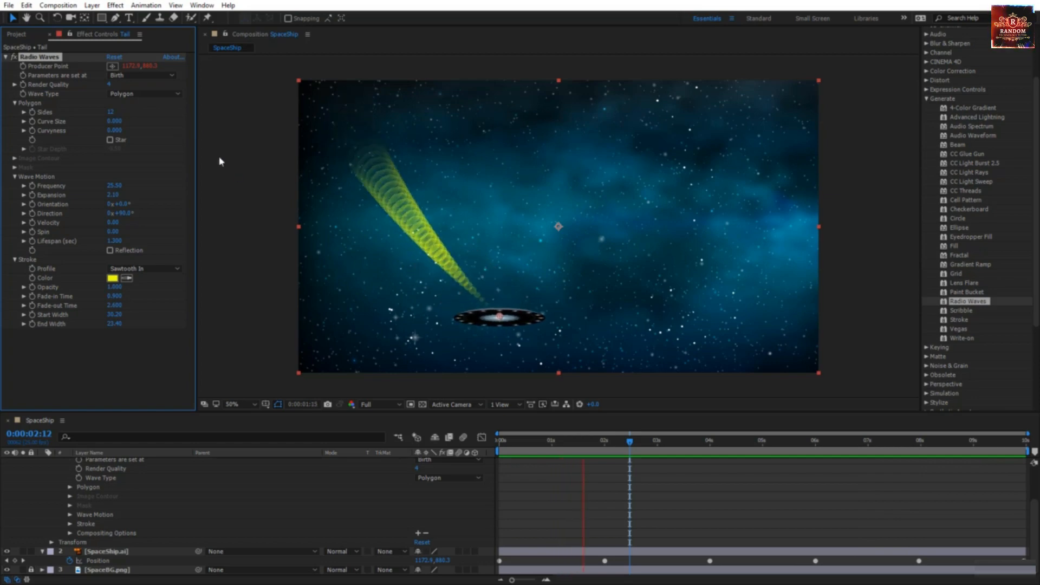
left_click(114, 112)
type("8")
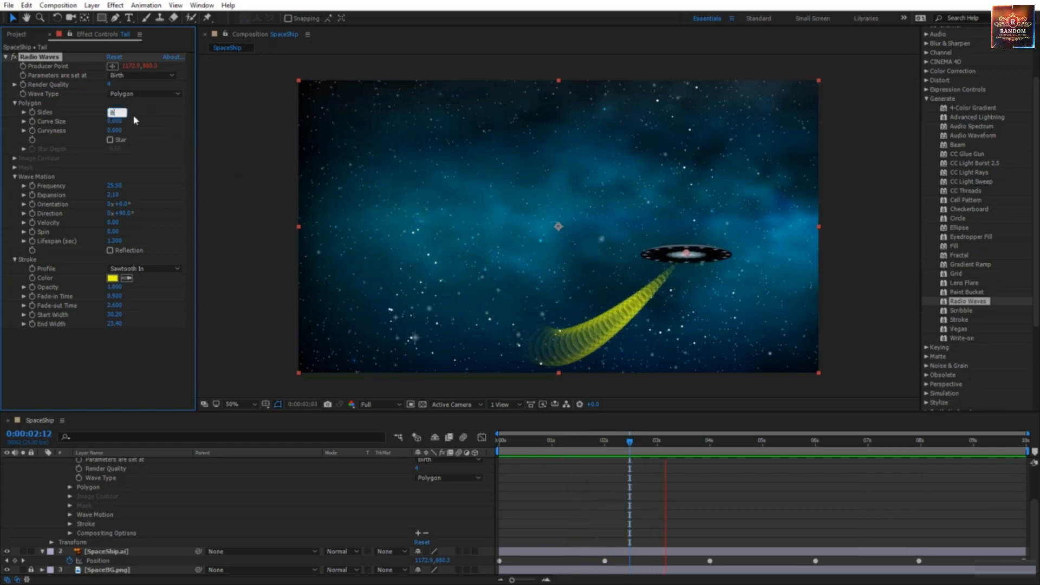
key("Return")
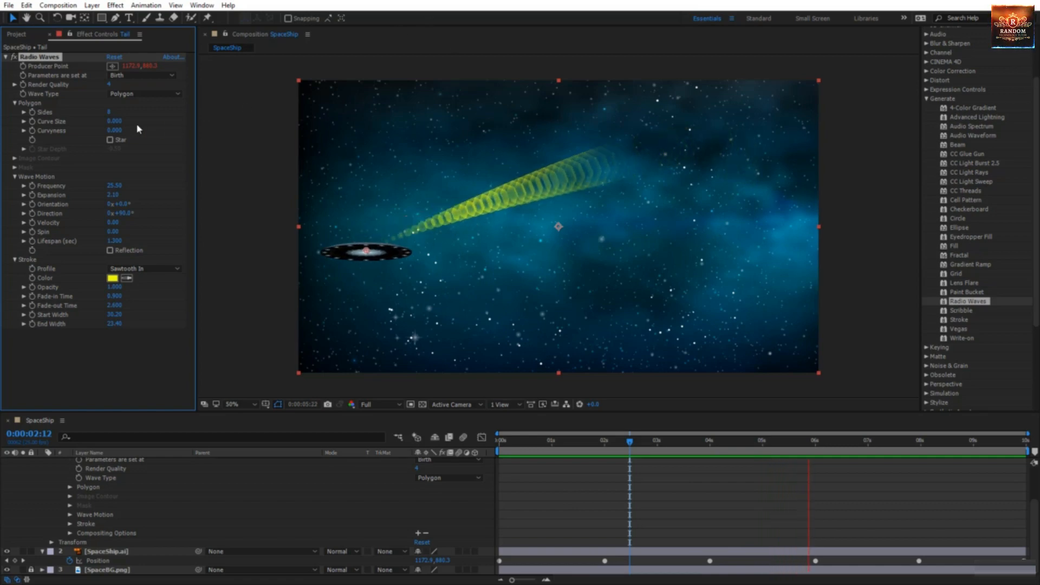
mouse_move(114, 121)
left_mouse_down()
mouse_move(154, 122)
mouse_move(128, 133)
mouse_move(164, 132)
mouse_move(109, 134)
left_mouse_up()
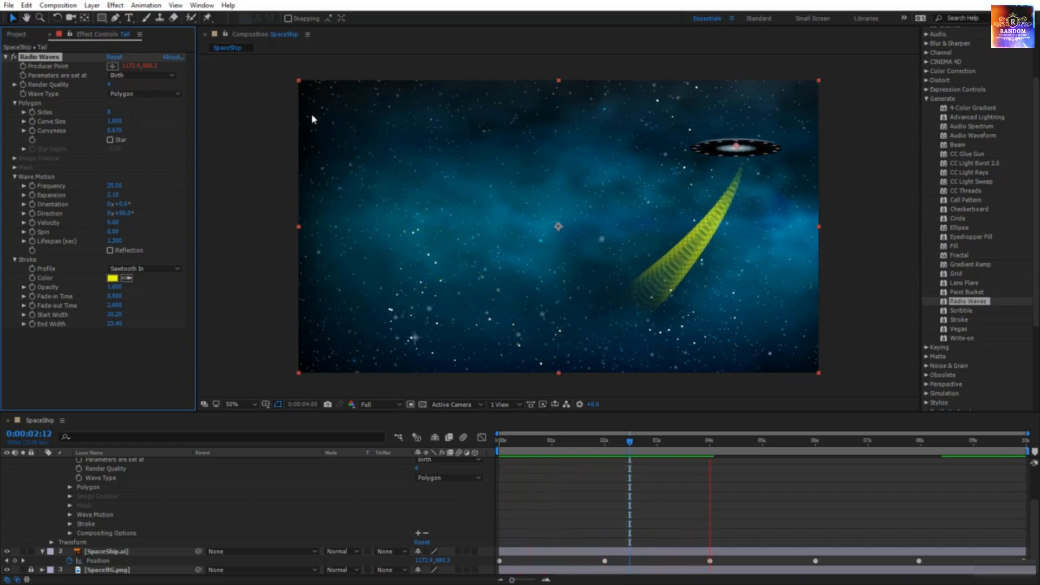
Step: Enable Star on the Tail's polygon rings and scrub Star Depth to about 1.40
left_click(120, 142)
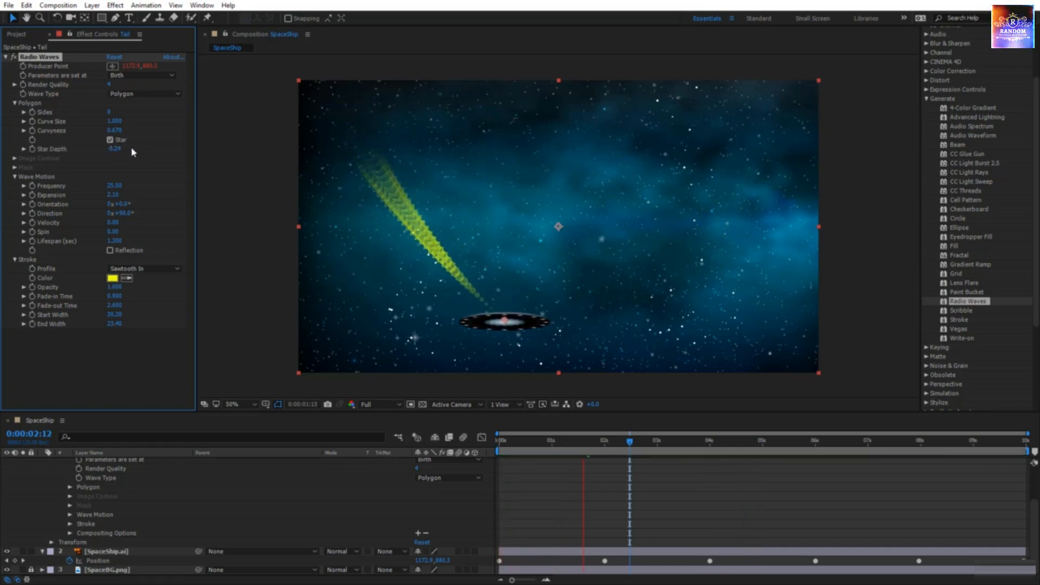
left_click_drag(115, 149, 67, 158)
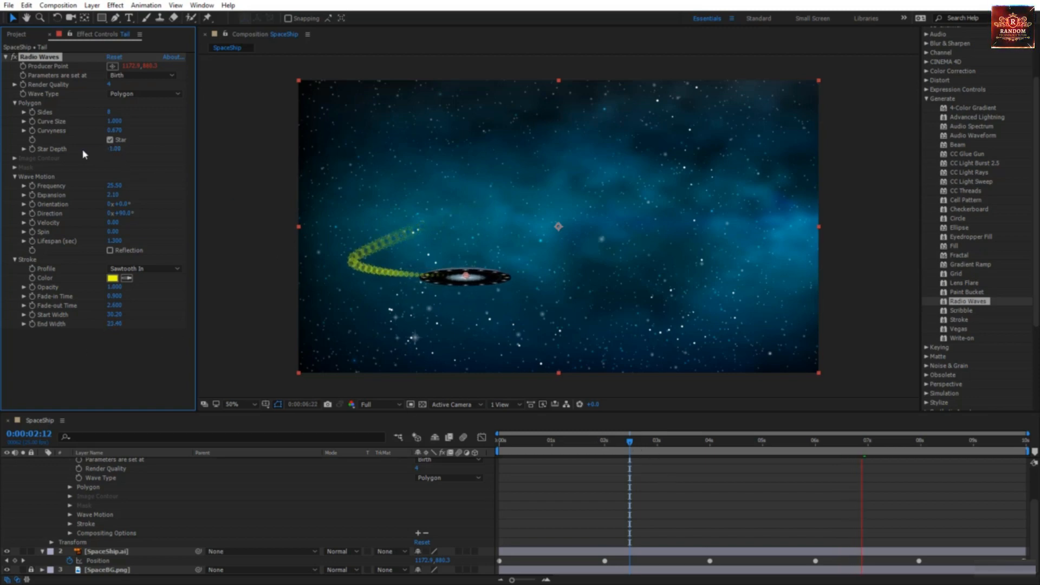
left_click_drag(111, 151, 141, 155)
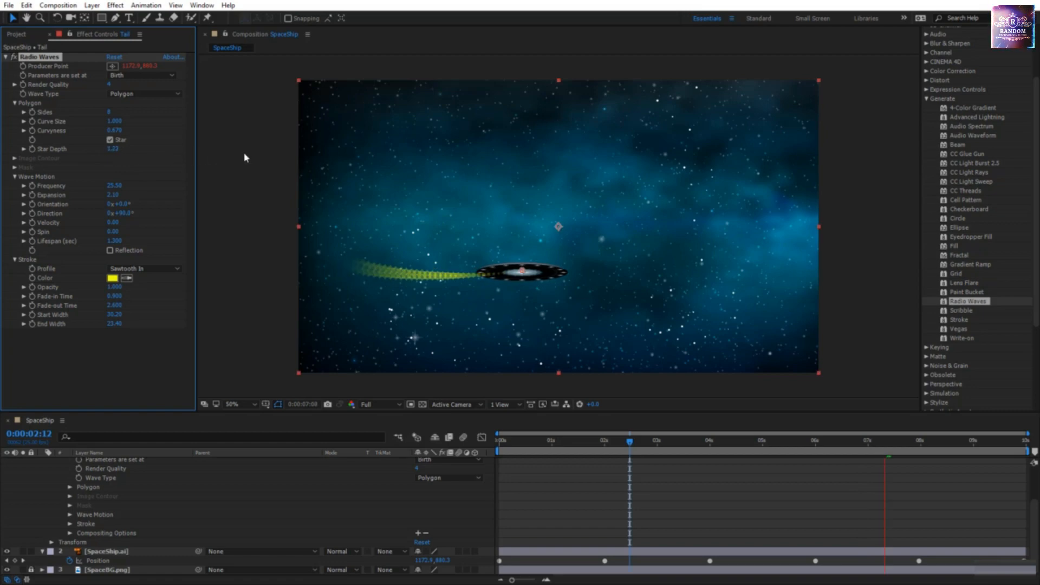
left_click_drag(245, 158, 256, 155)
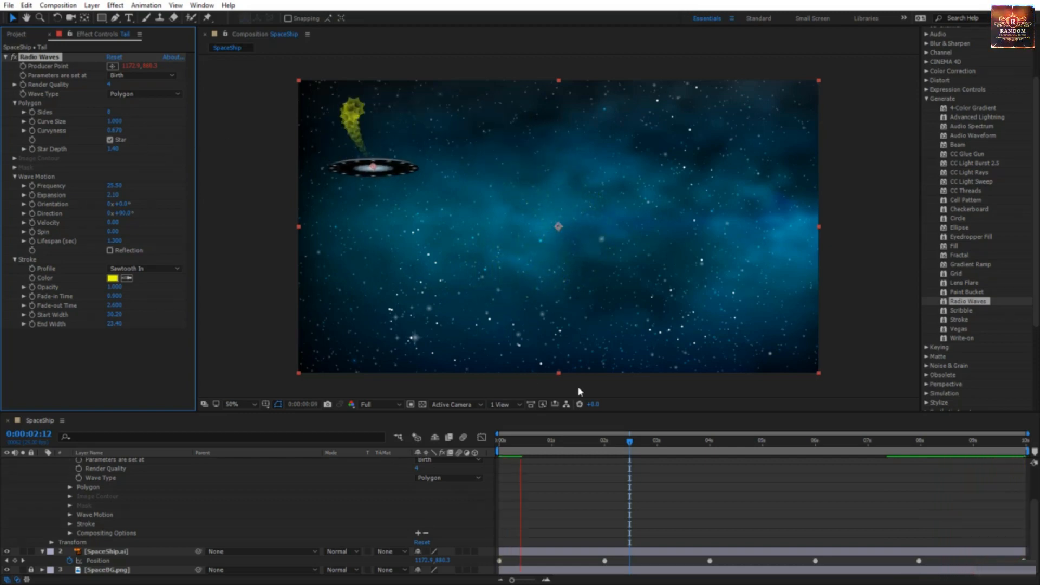
scroll(42, 465, "up", 3)
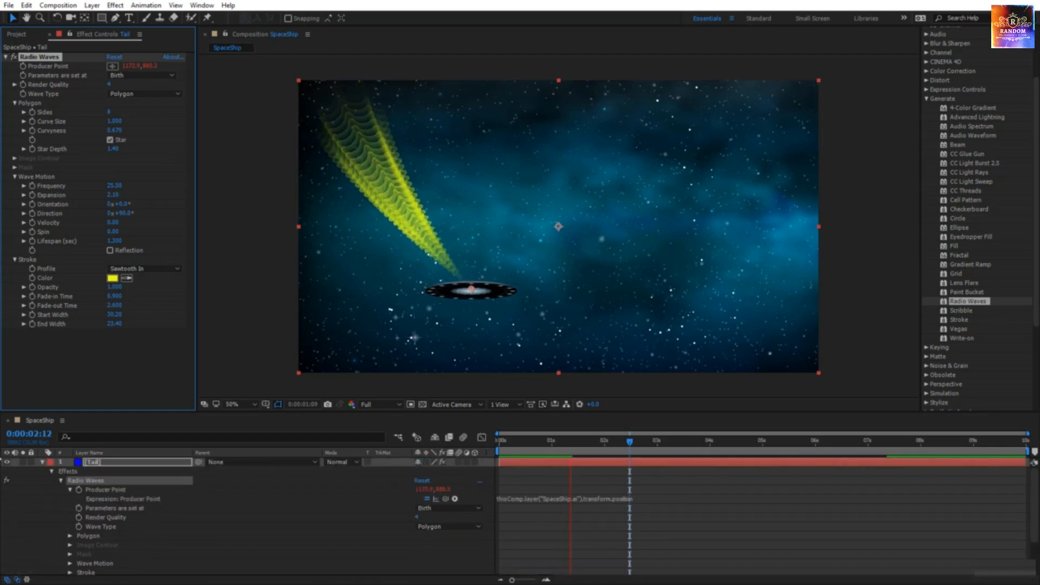
Step: Start keyframing the Tail's Stroke Color, with a darker yellow at 2 seconds
left_click(42, 462)
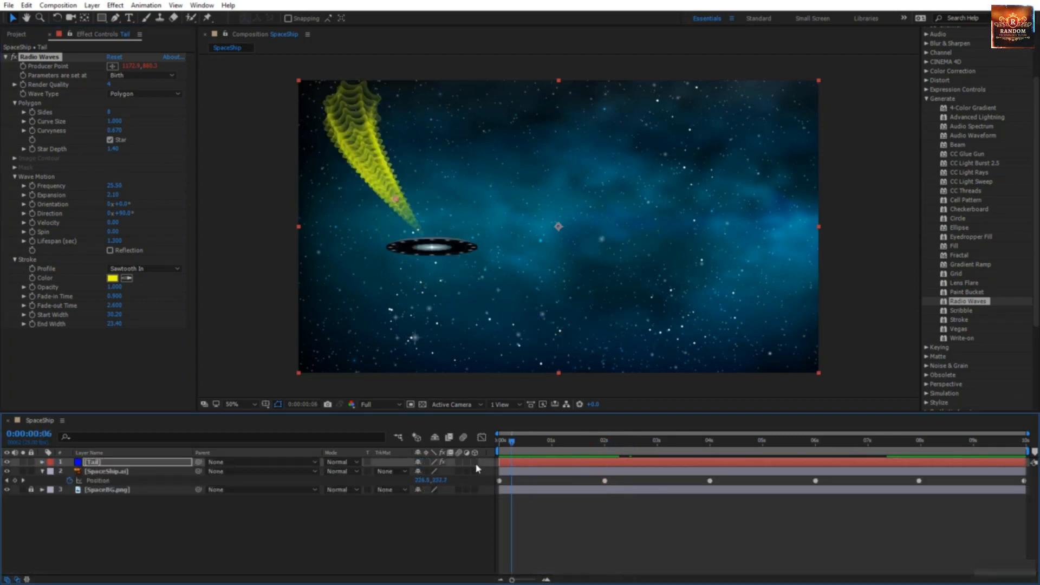
key("space")
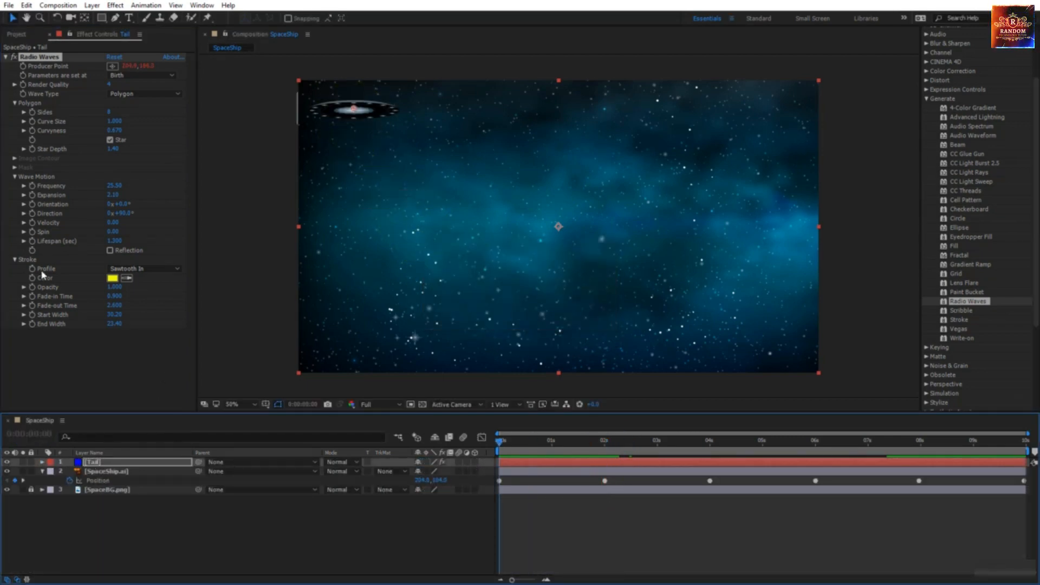
left_click(31, 278)
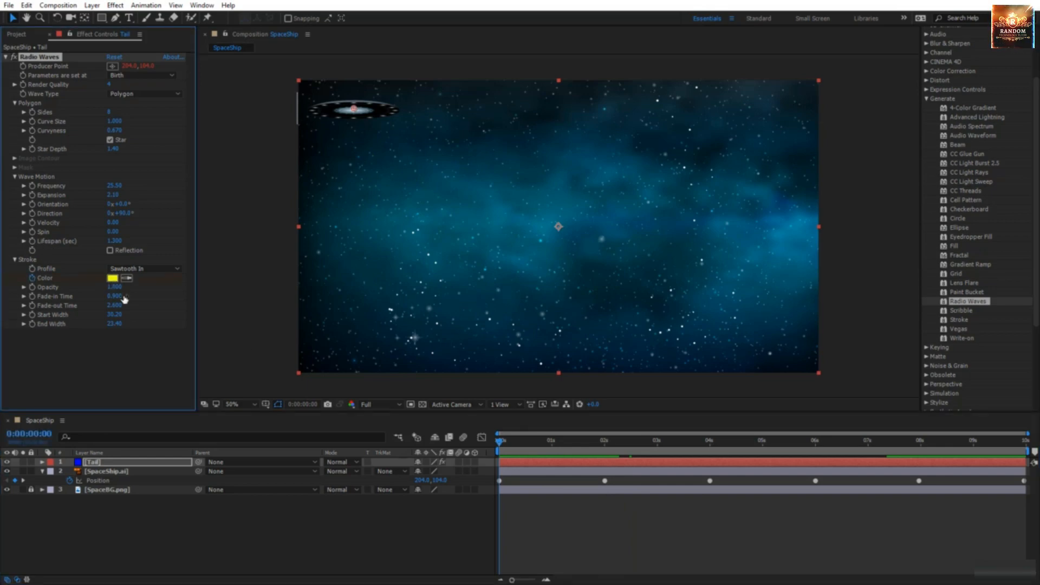
left_click_drag(509, 445, 606, 448)
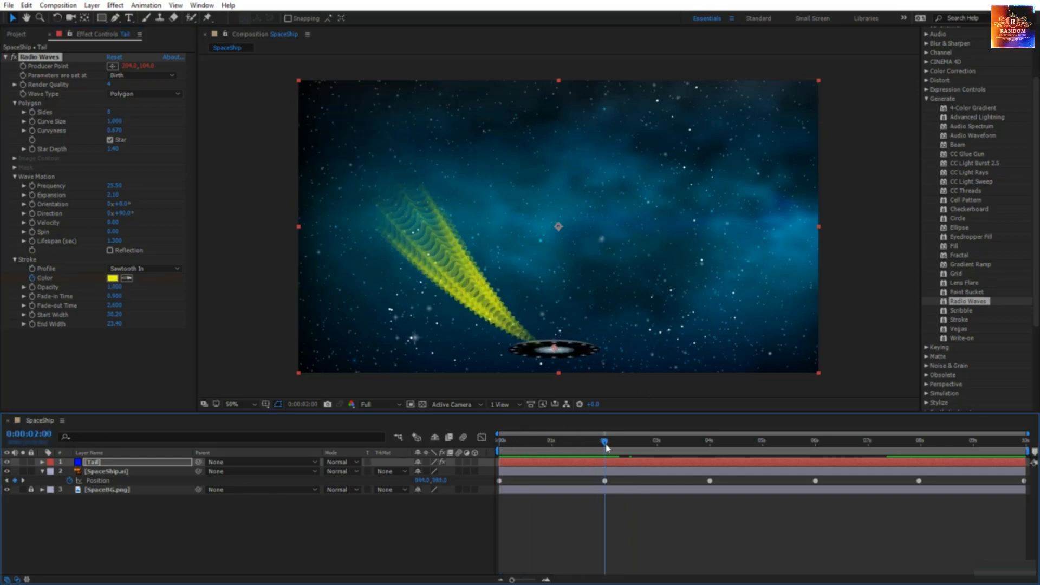
left_click(112, 278)
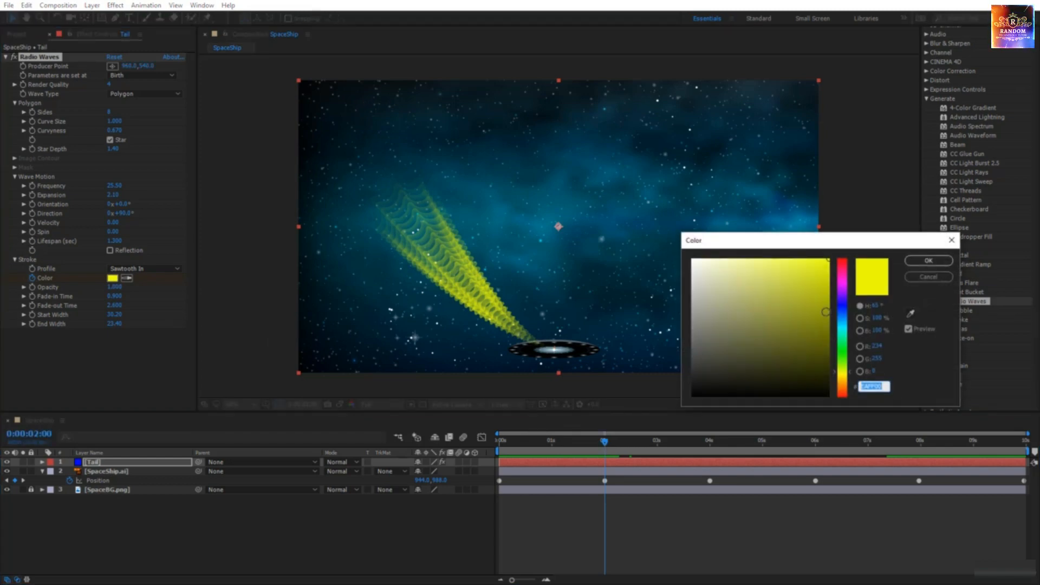
left_click_drag(825, 291, 831, 332)
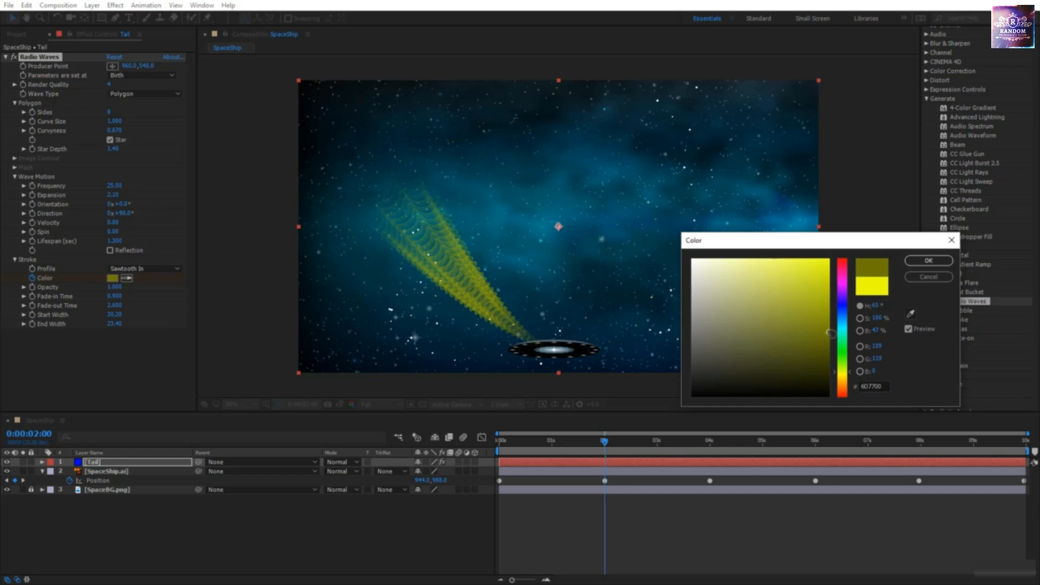
left_click(923, 263)
Step: Add Stroke Color keyframes of bright red at 4 seconds and cyan at 6 seconds
left_click_drag(622, 446, 709, 454)
left_click(113, 278)
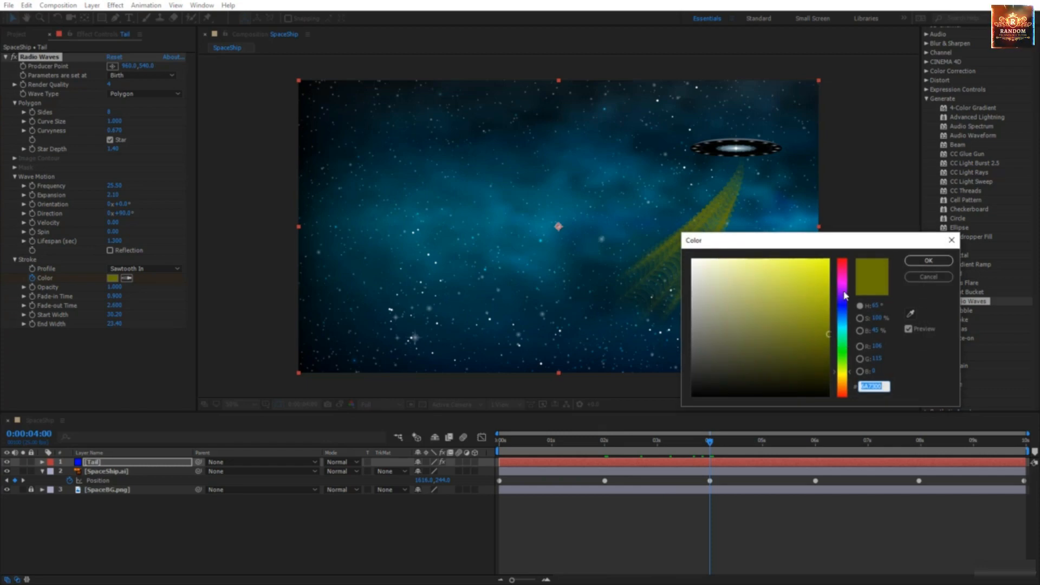
left_click_drag(845, 295, 844, 259)
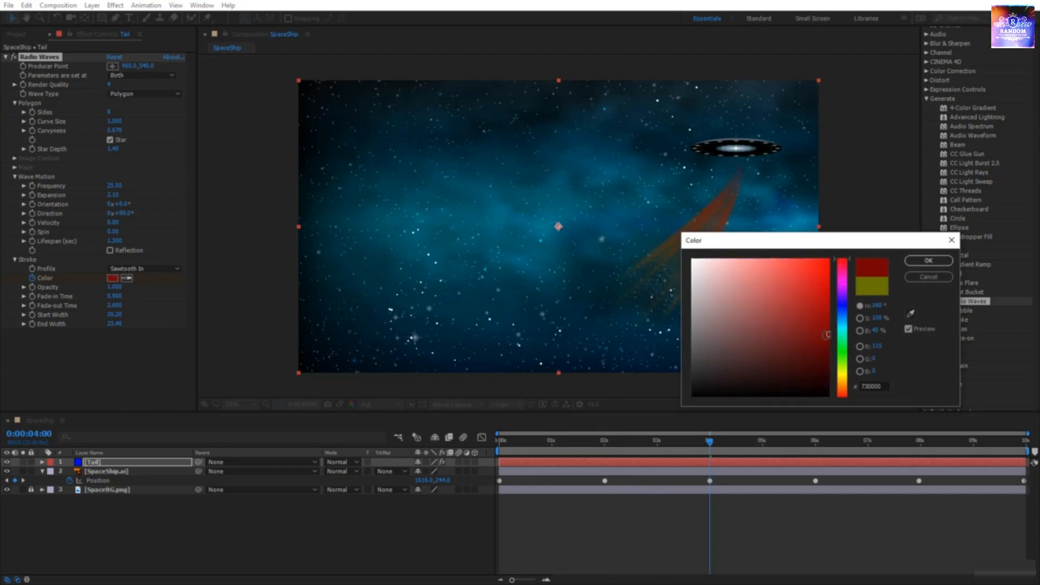
left_click_drag(827, 335, 781, 271)
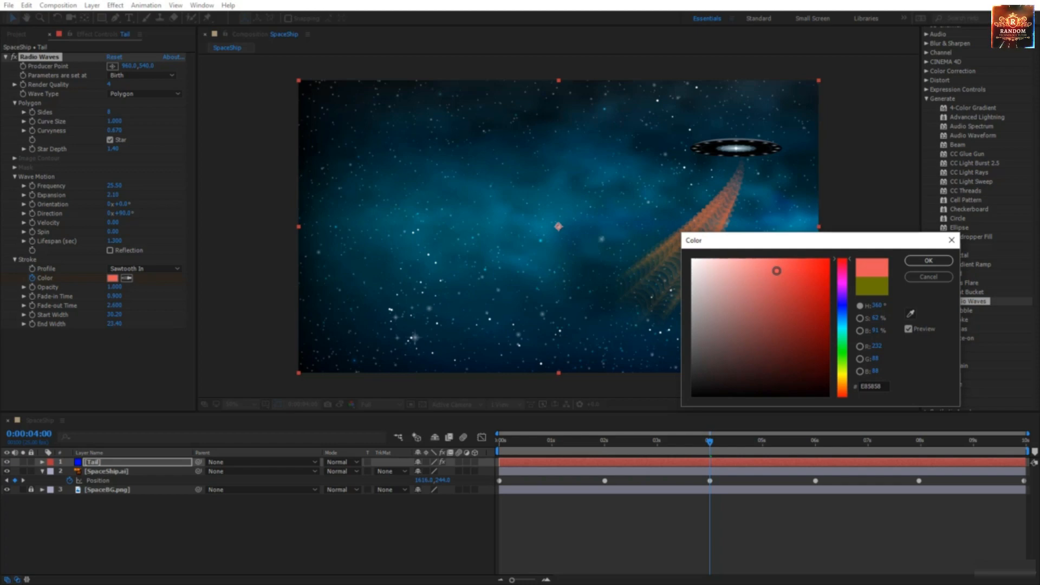
left_click(929, 261)
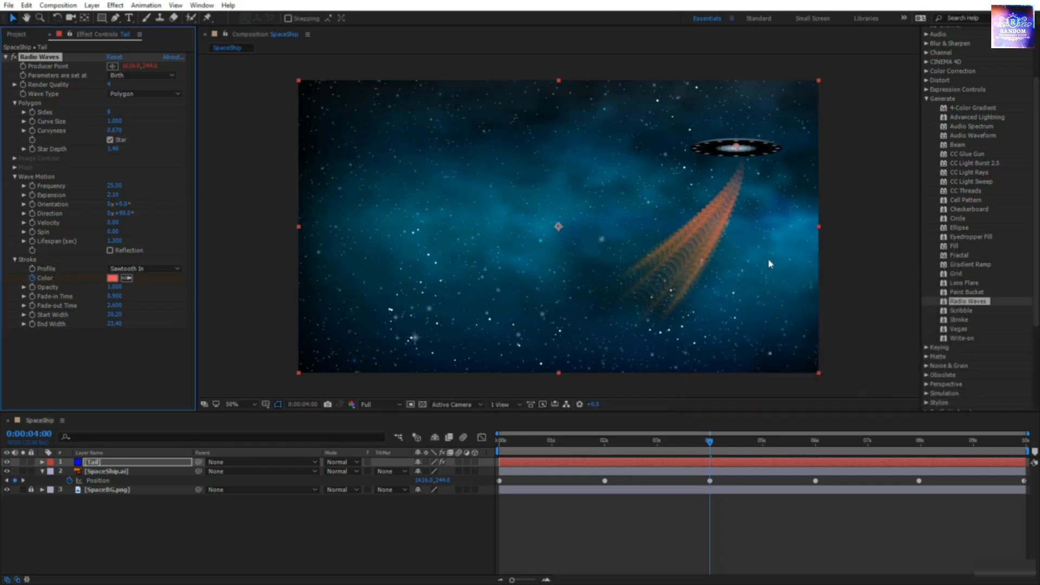
left_click_drag(710, 442, 819, 450)
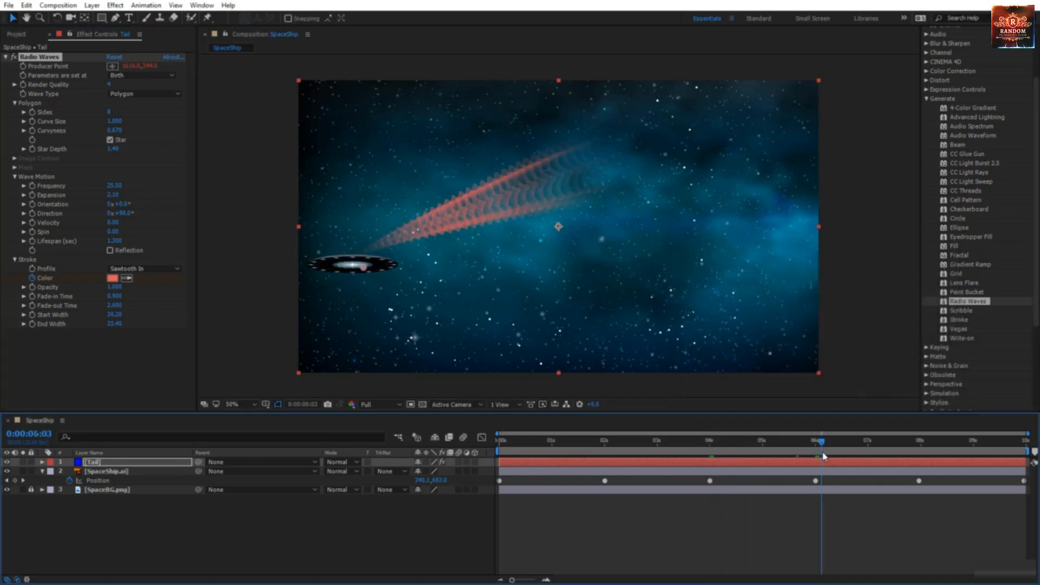
left_click(113, 279)
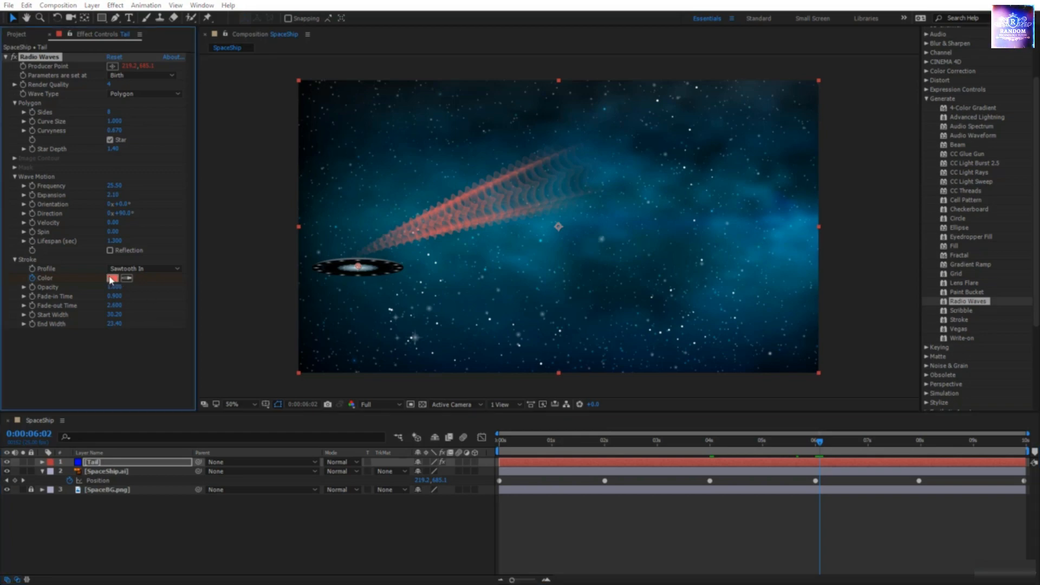
left_click_drag(839, 310, 839, 327)
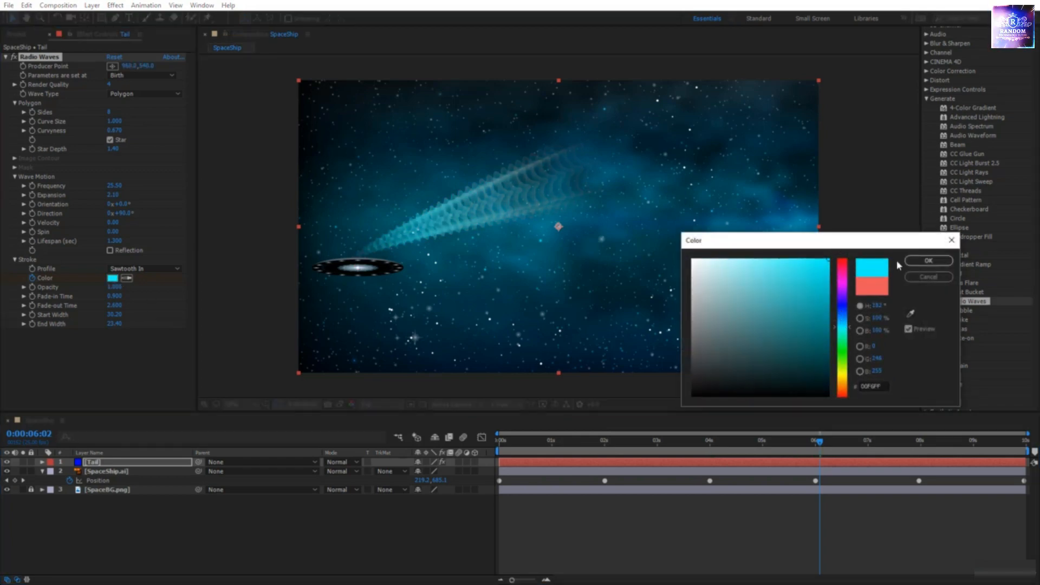
left_click(928, 262)
Step: Set the stroke colour to green at 8 seconds and preview the colour animation
left_click_drag(815, 450, 926, 455)
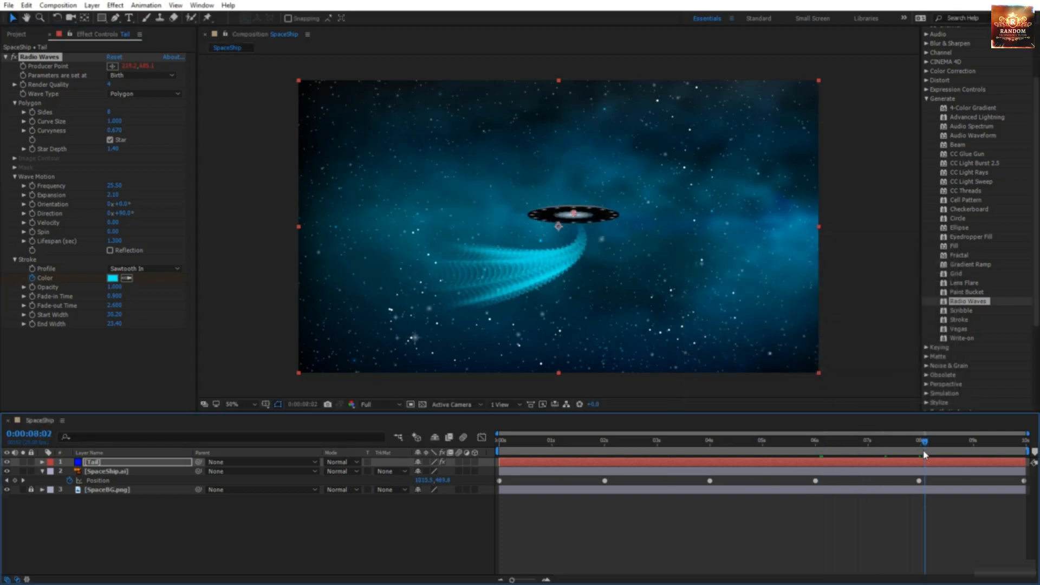
left_click(113, 278)
left_click_drag(847, 326, 848, 353)
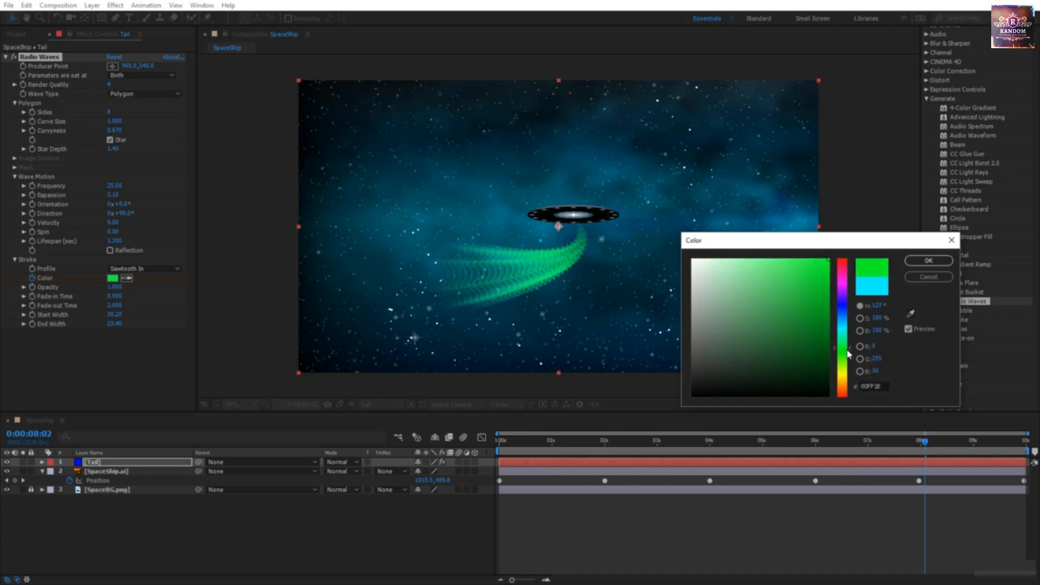
left_click(942, 261)
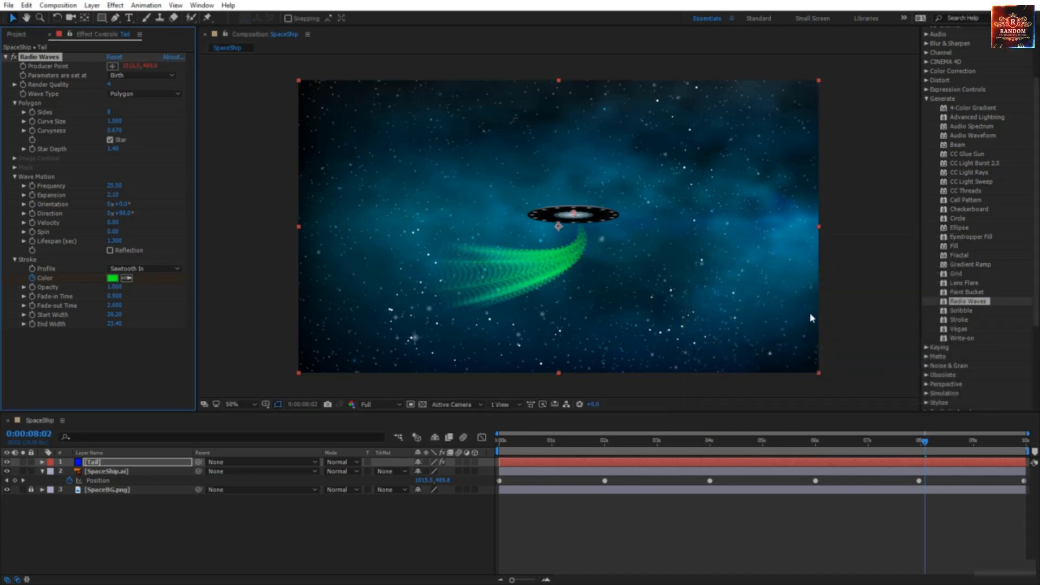
key("space")
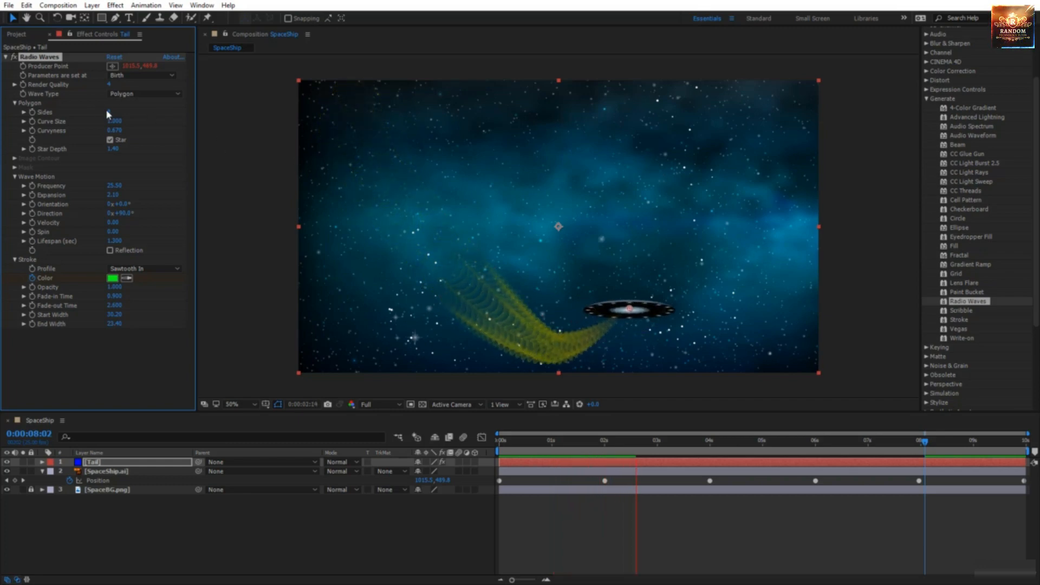
Step: Create Comp 1 at 1920×1080, 25 fps and 10 seconds with the default settings
left_click_drag(110, 111, 211, 85)
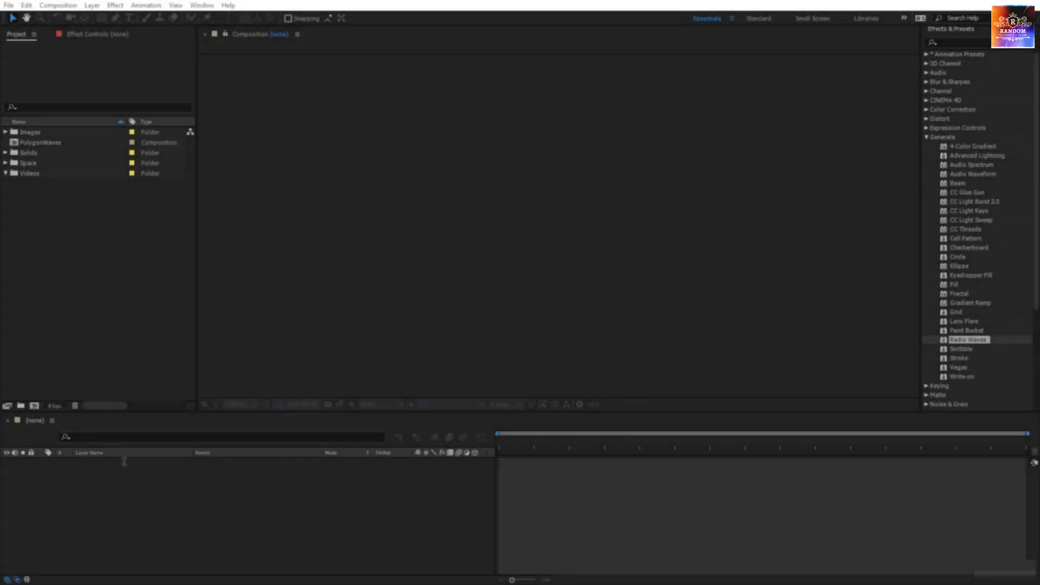
left_click(34, 406)
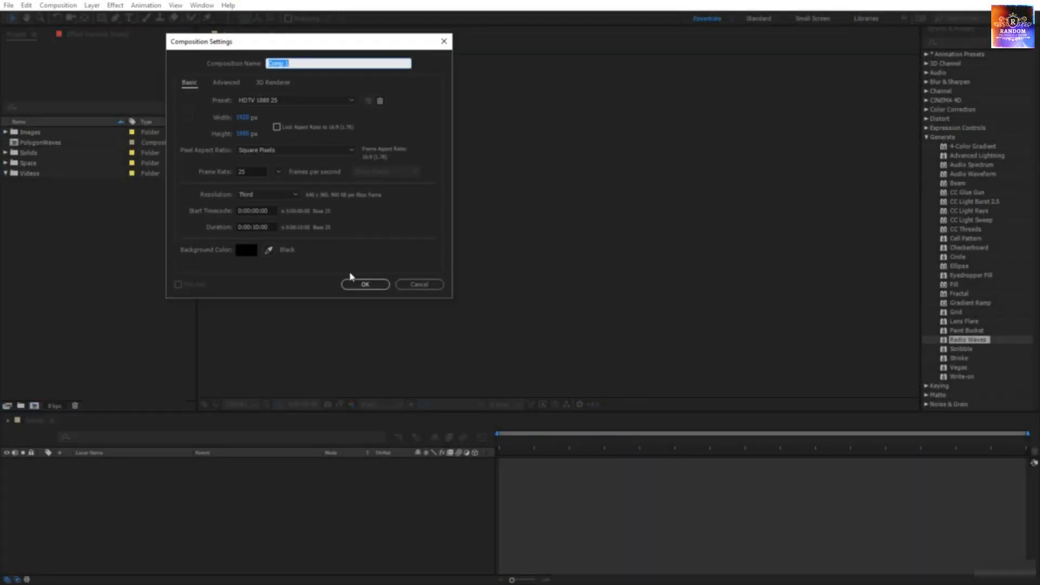
left_click(365, 284)
right_click(331, 382)
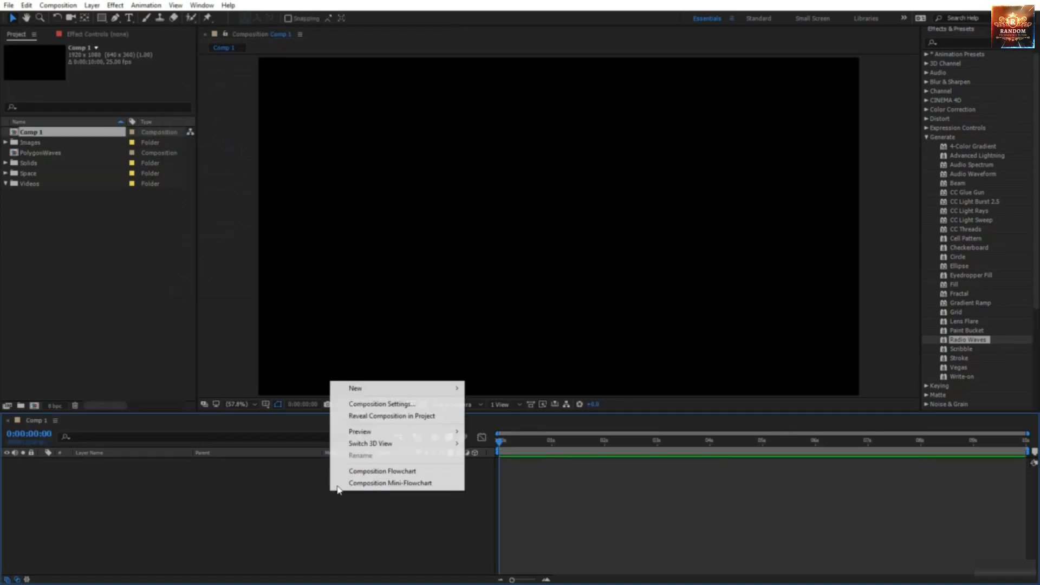
Step: Add a full-frame solid, Blue Solid 6, to Comp 1 and drop Generate > Radio Waves onto it
mouse_move(433, 390)
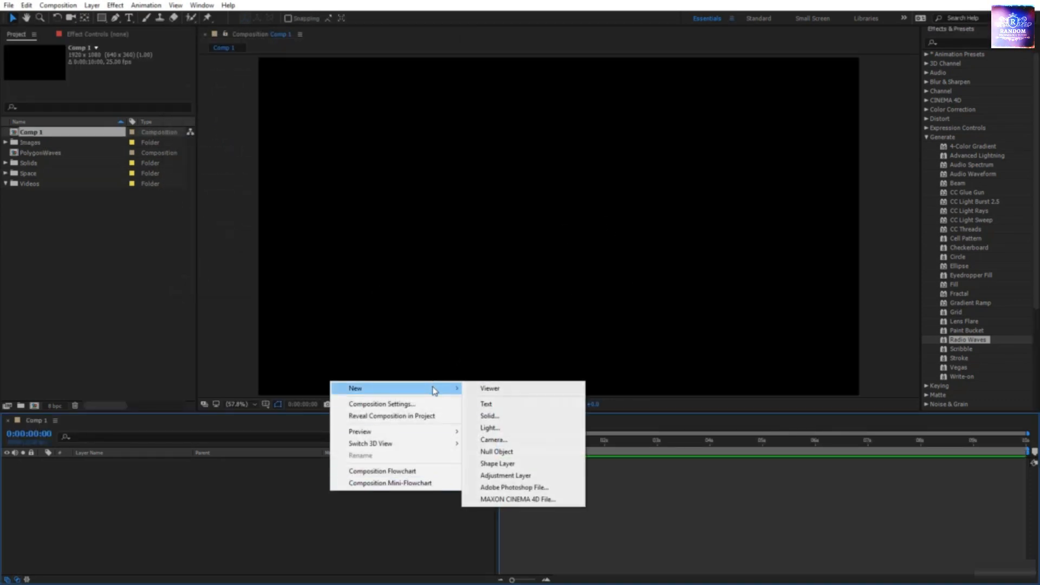
left_click(545, 416)
left_click(285, 327)
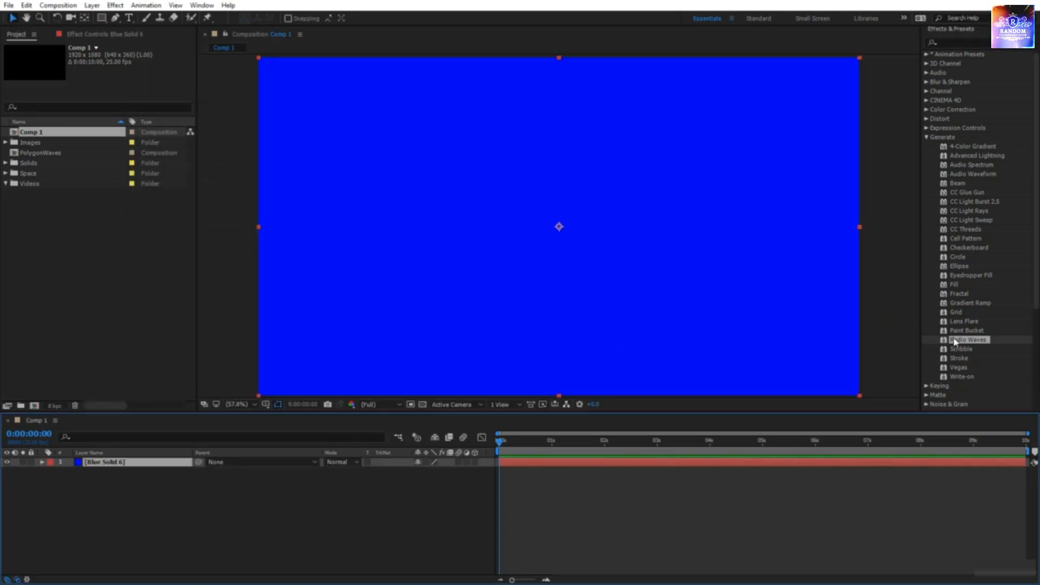
left_click_drag(956, 340, 606, 279)
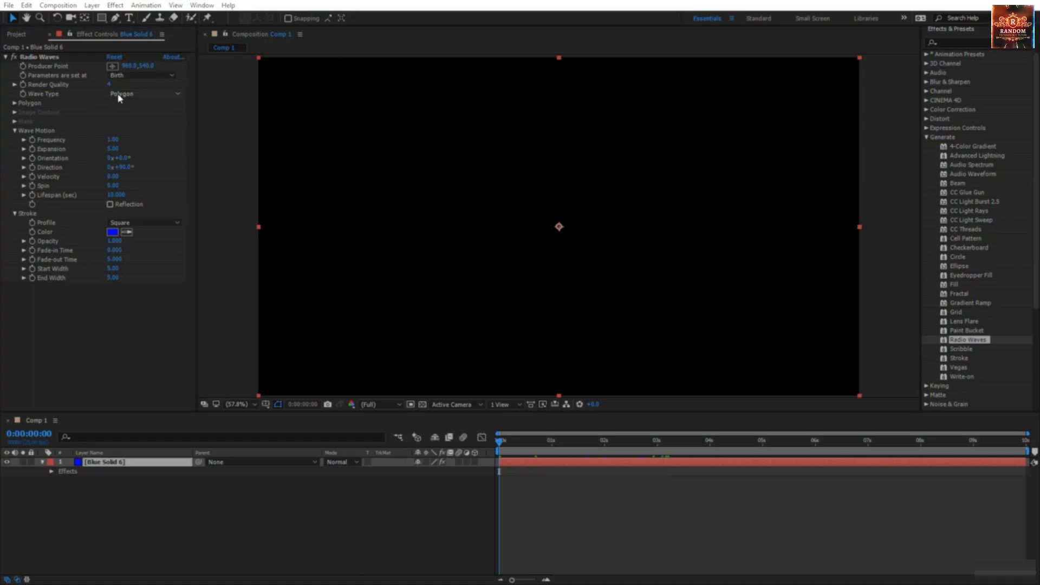
Step: Set Blue Solid 6's Radio Waves Wave Type to Mask, leave Mask at None, and go to about 2 seconds
left_click(119, 95)
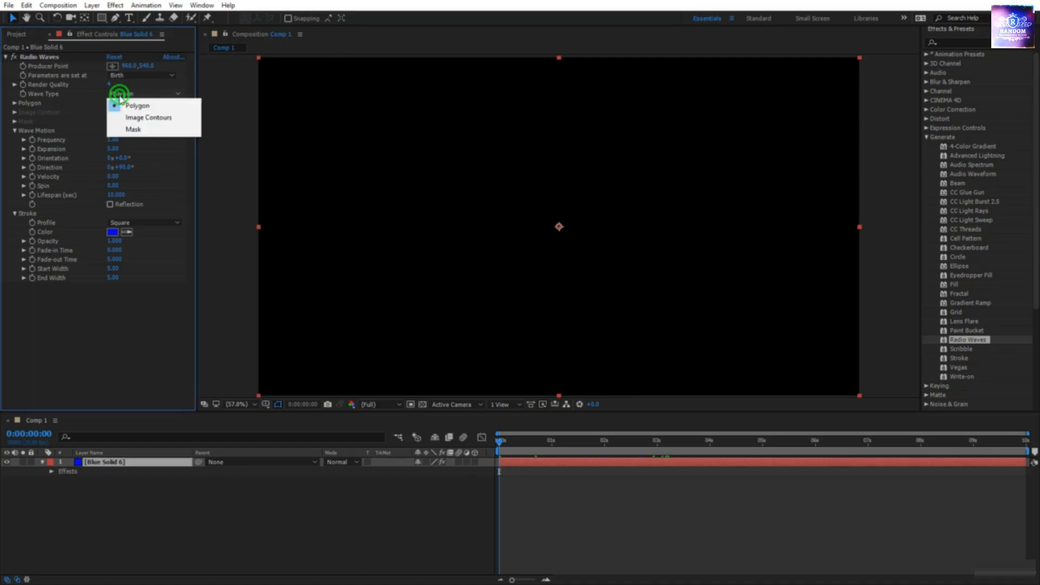
left_click(130, 129)
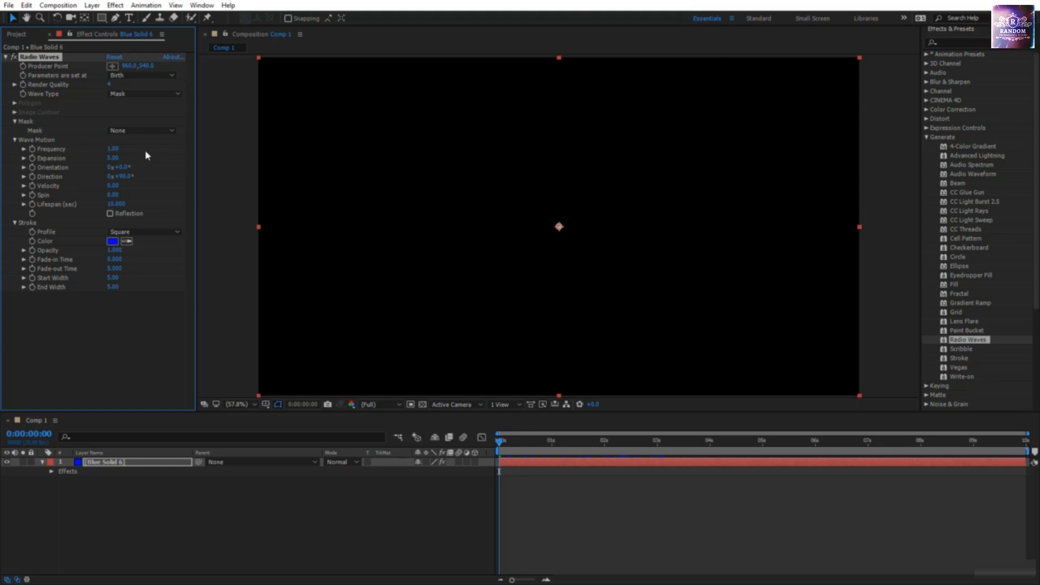
left_click(139, 131)
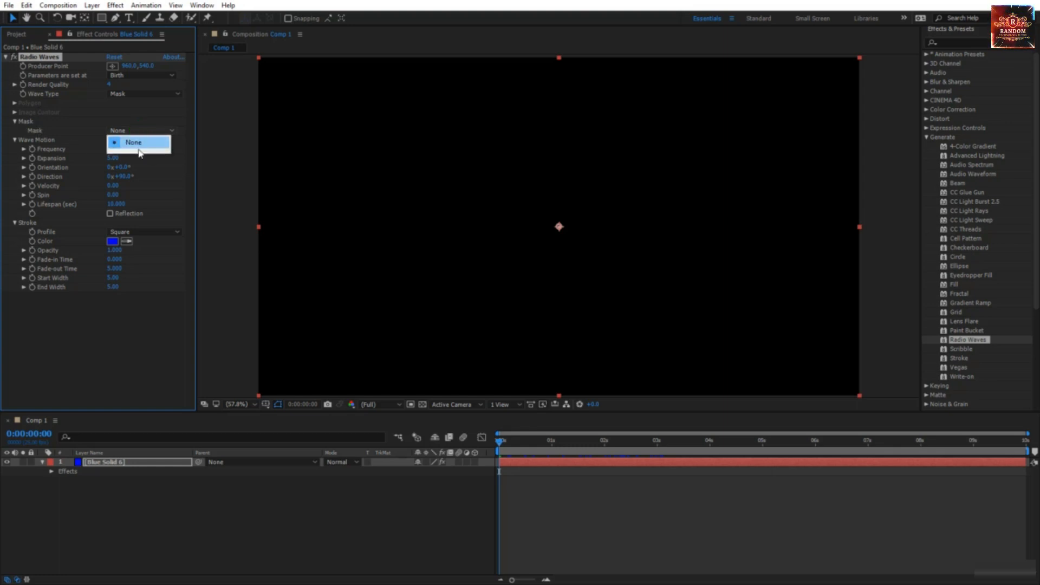
left_click(149, 172)
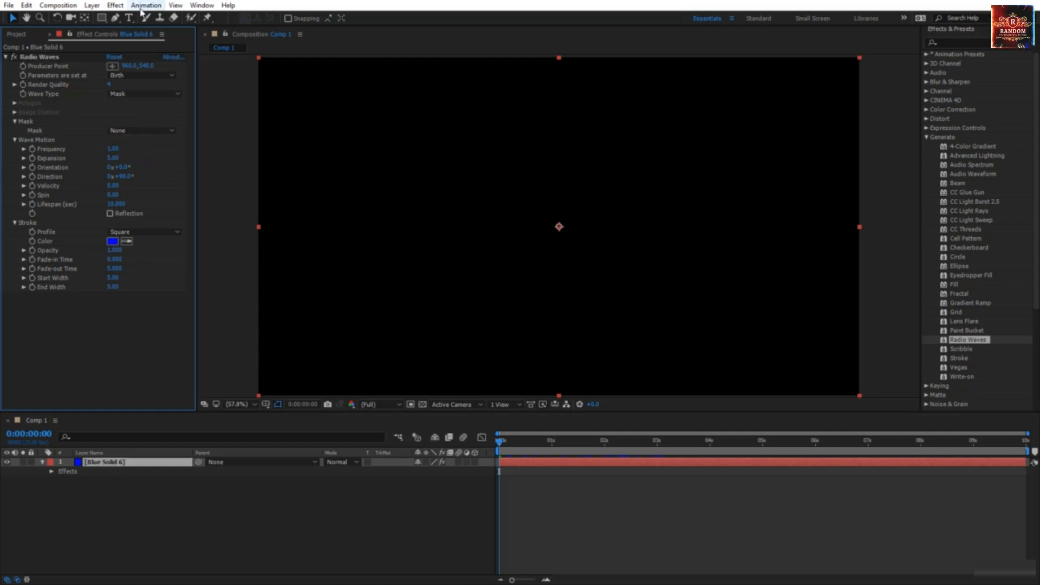
left_click(45, 59)
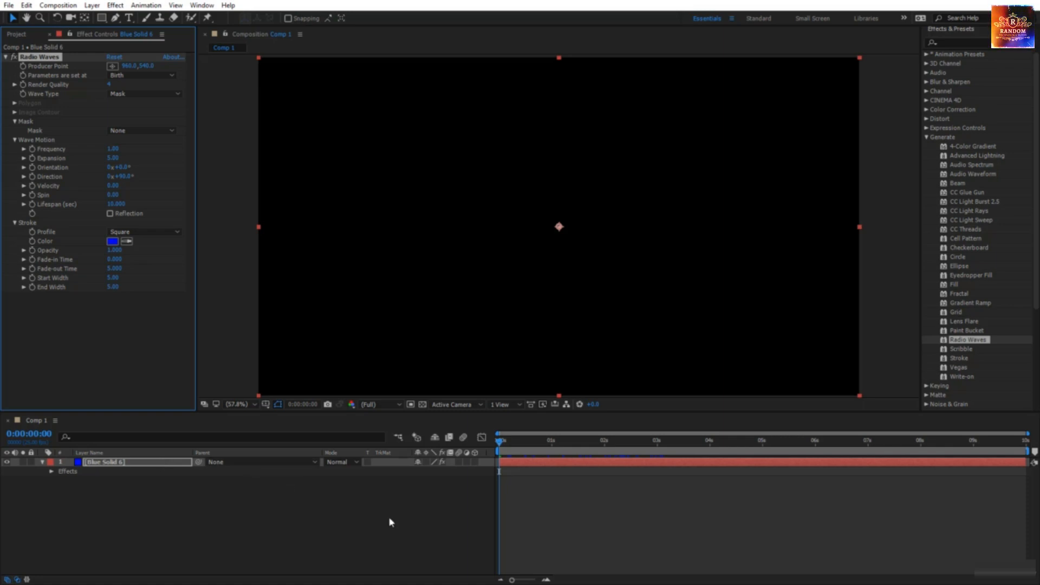
left_click_drag(499, 441, 605, 453)
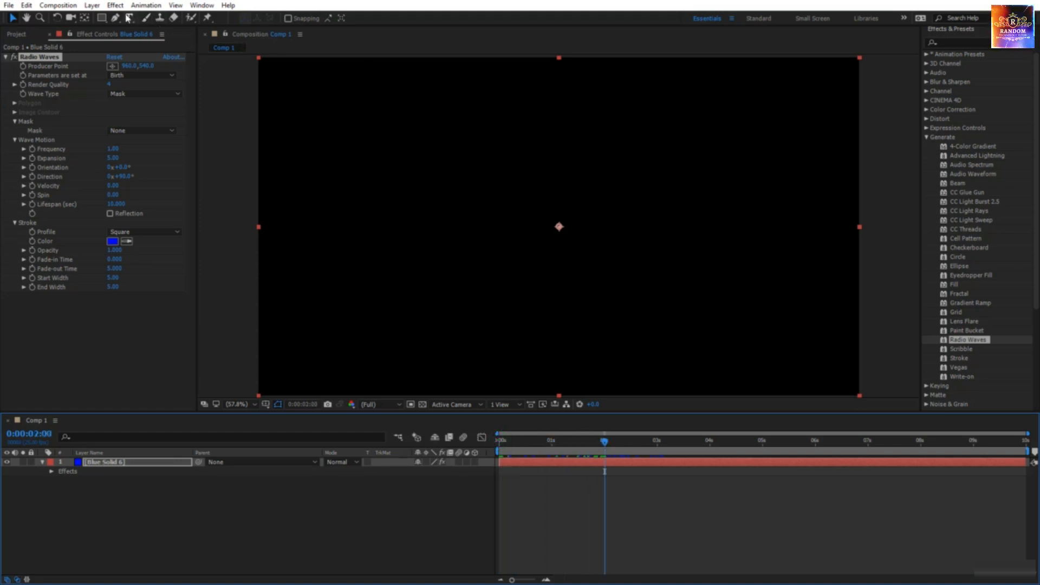
Step: Draw a closed freeform curved mask, Mask 1, on Blue Solid 6 with the Pen tool
left_click(113, 19)
left_click_drag(492, 194, 465, 227)
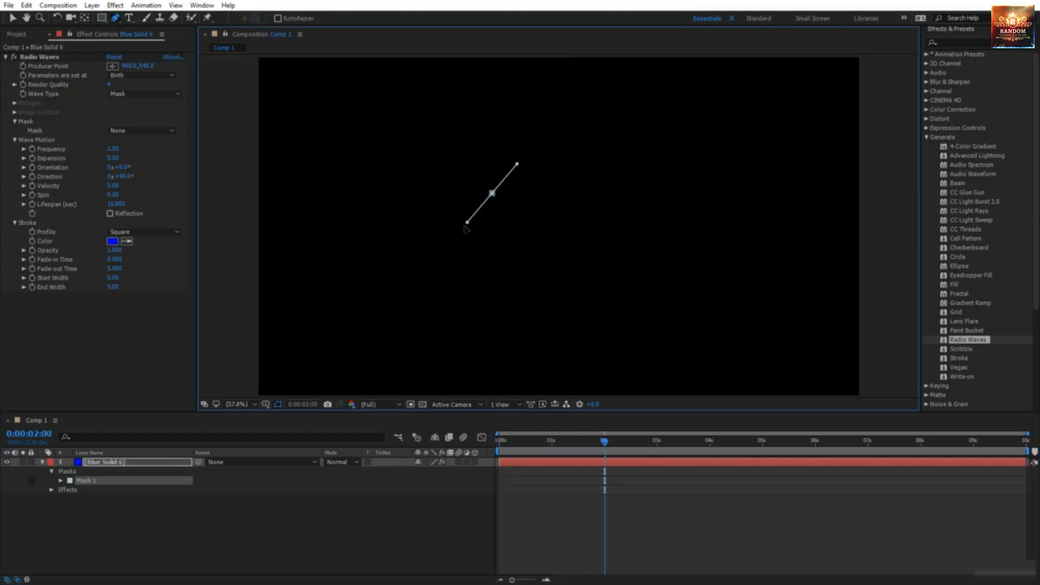
left_click_drag(490, 274, 619, 268)
left_click_drag(610, 225, 573, 187)
left_click(566, 166)
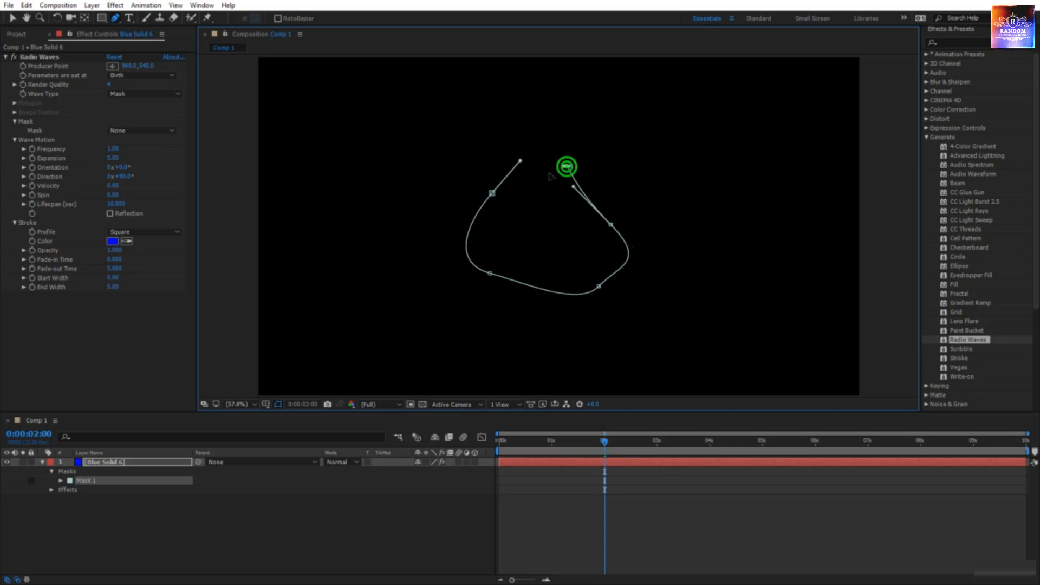
left_click(493, 196)
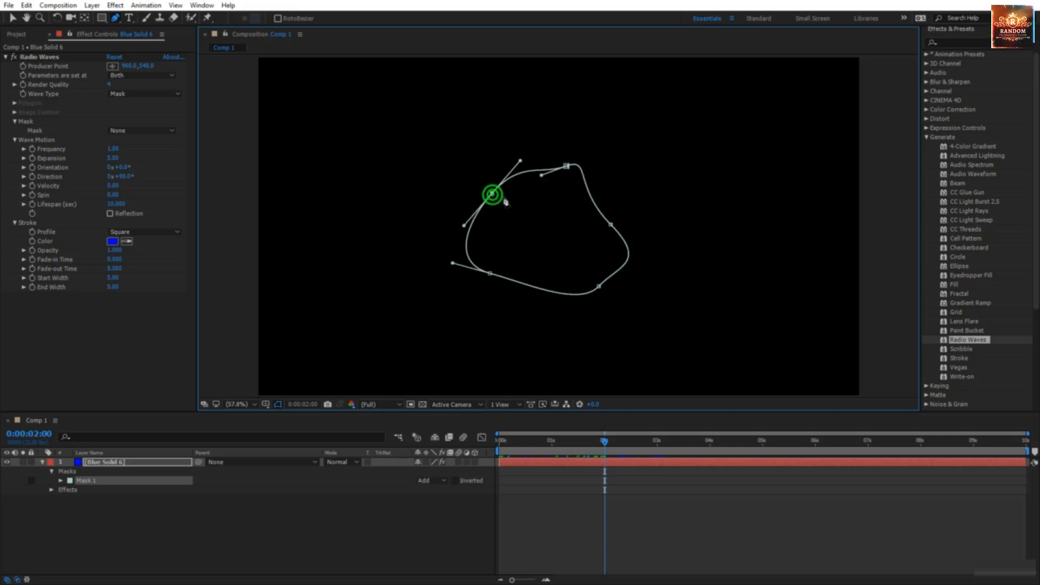
Step: Assign Mask 1 as the Radio Waves mask and preview the blue rings expanding
left_click_drag(603, 443, 545, 447)
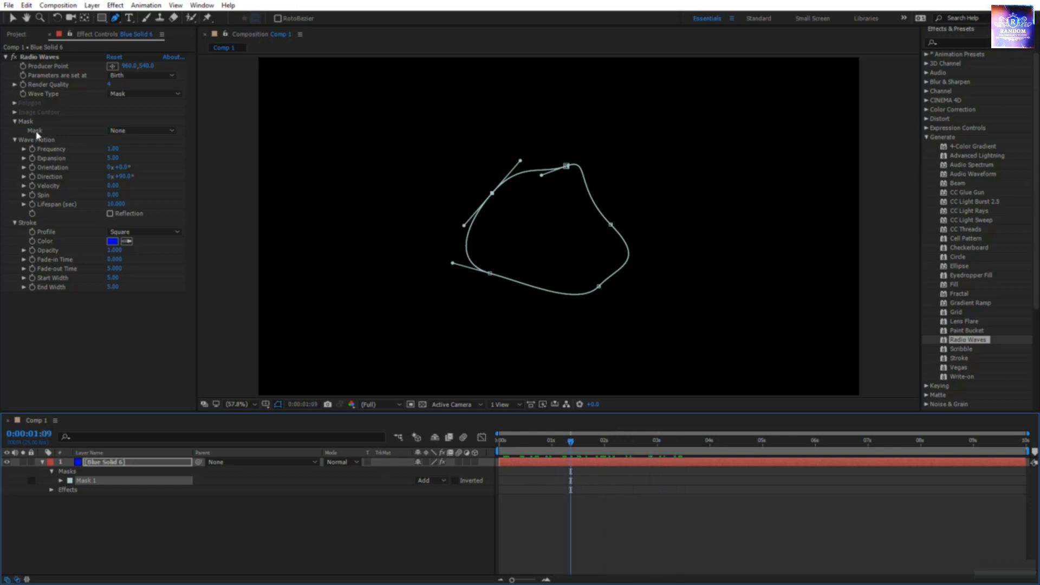
left_click(117, 131)
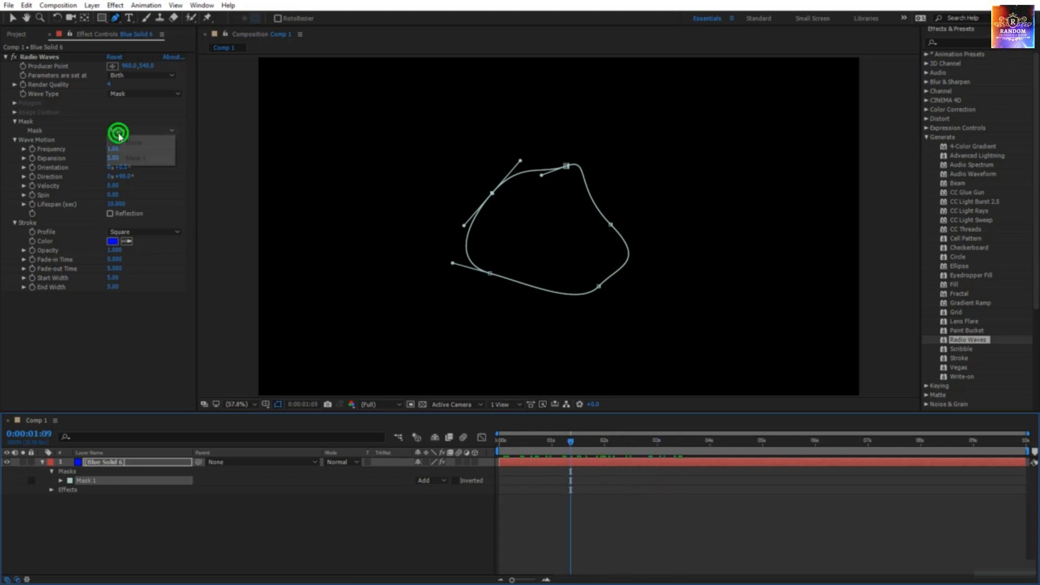
left_click(130, 158)
left_click(599, 543)
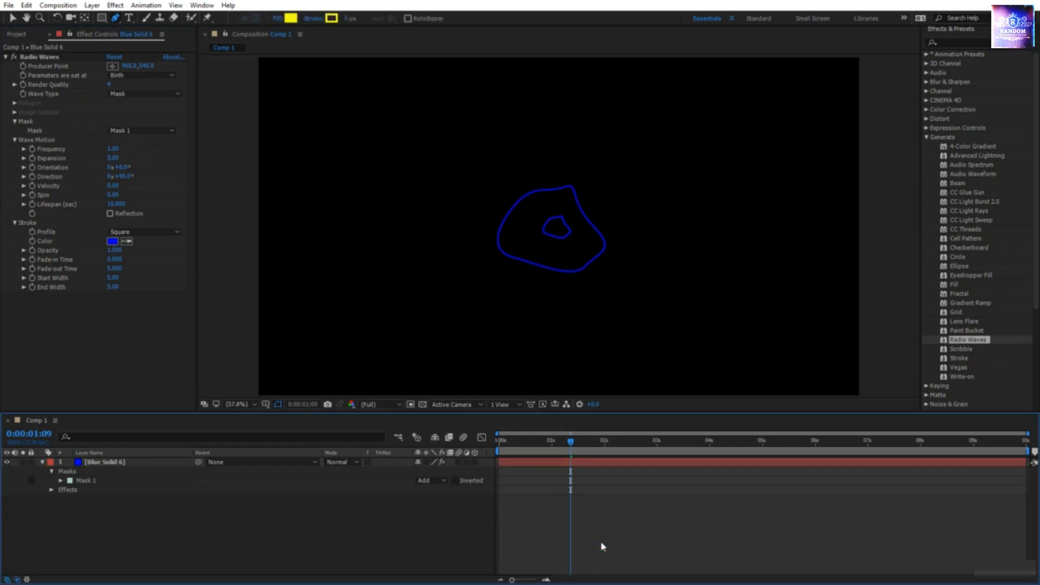
key("space")
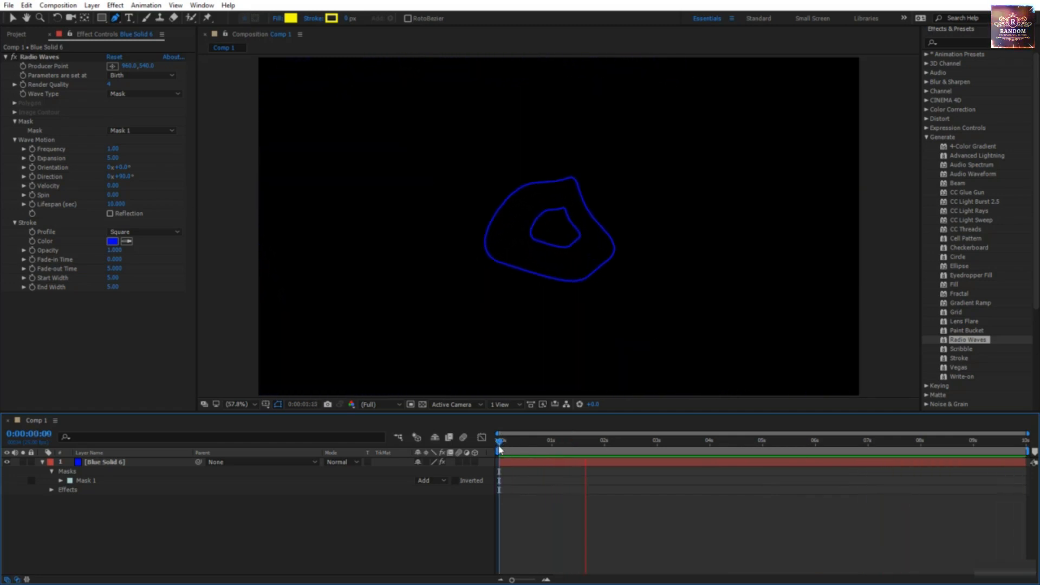
key("space")
Step: At 0:00:03:10, show rulers and drag horizontal and vertical guides through the layer centre
left_click_drag(553, 440, 678, 440)
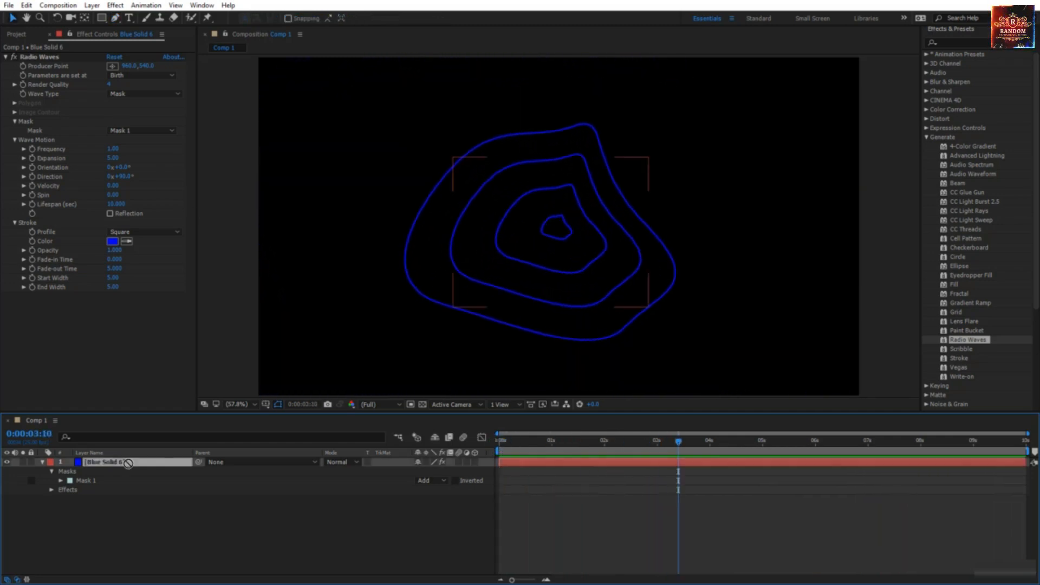
key("v")
left_click(550, 232)
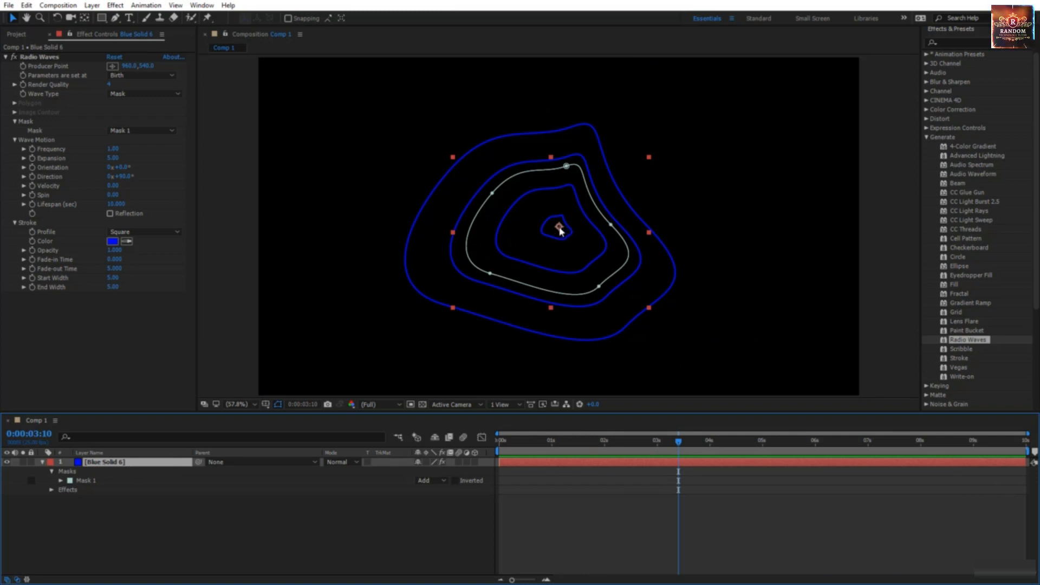
double_click(538, 289)
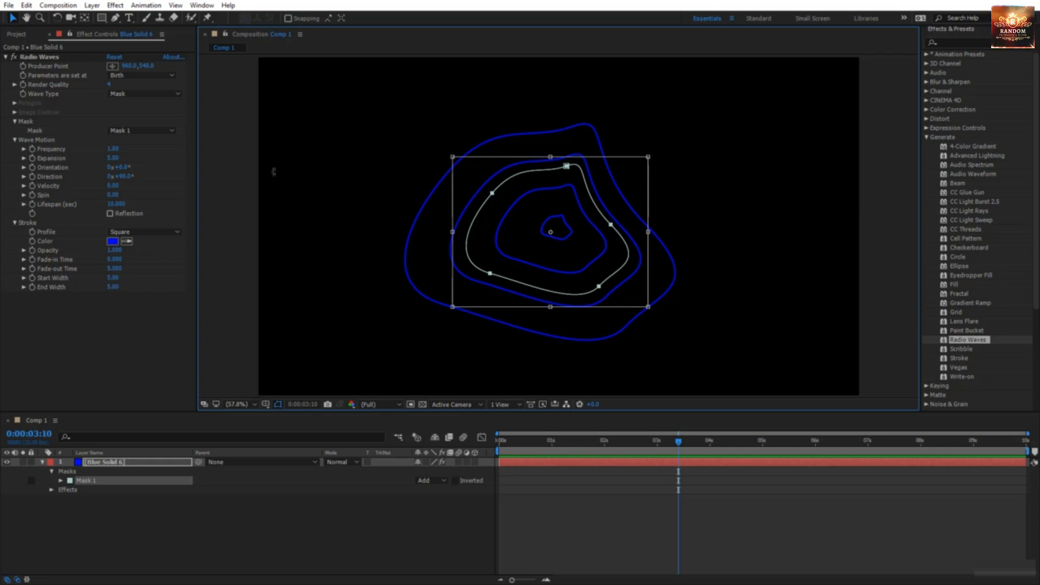
key("ctrl+r")
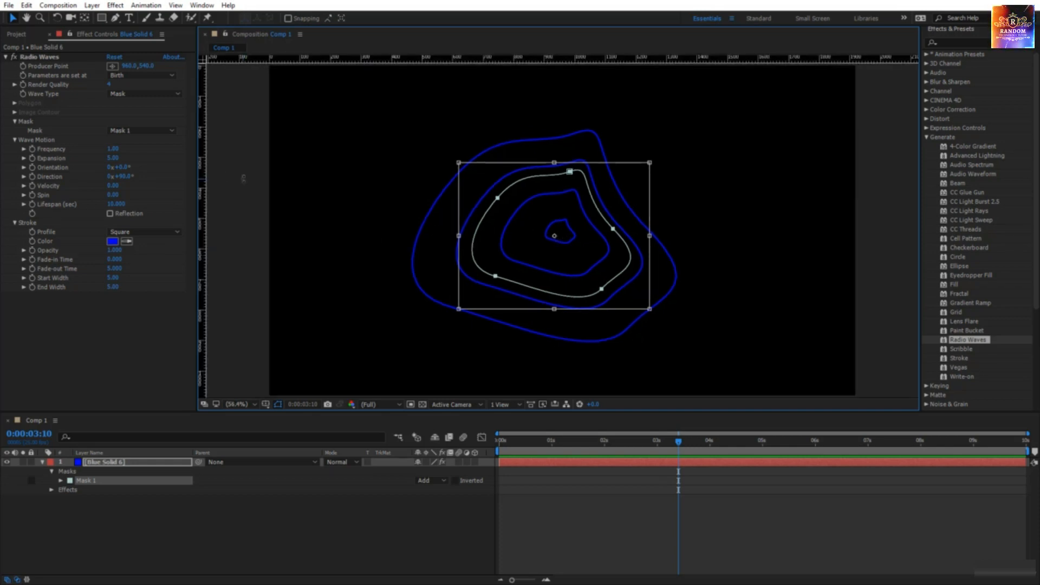
left_click(170, 461)
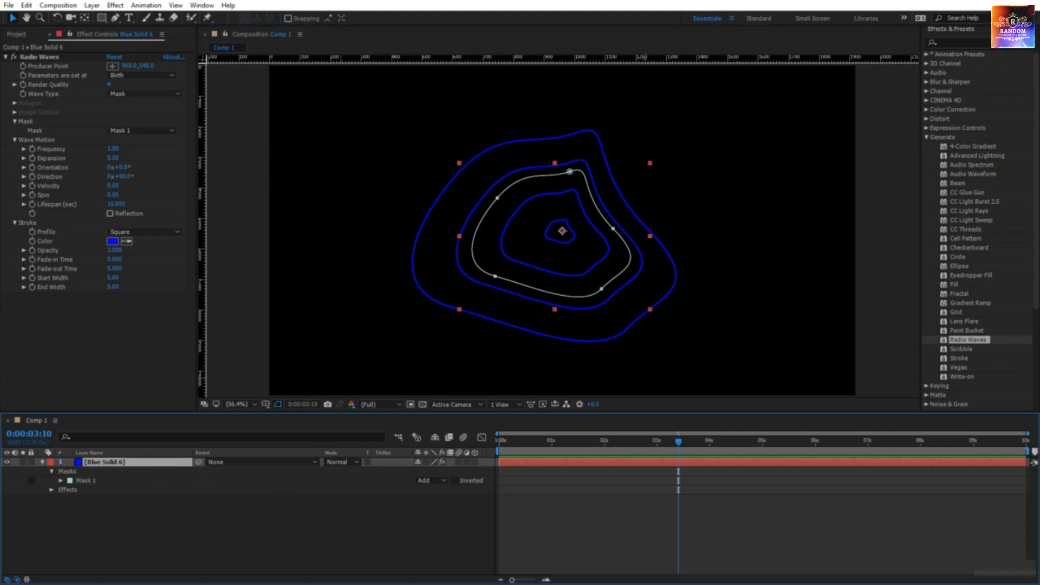
left_click_drag(650, 59, 651, 236)
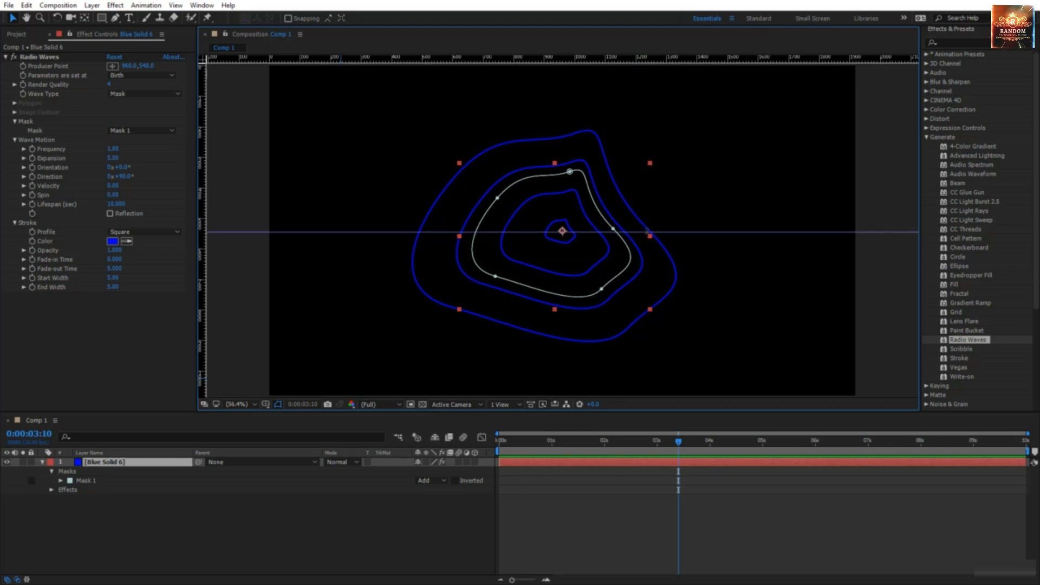
left_click_drag(203, 234, 562, 263)
Step: Move Mask 1 to the lower right of Comp 1 and preview the waves
left_click(619, 527)
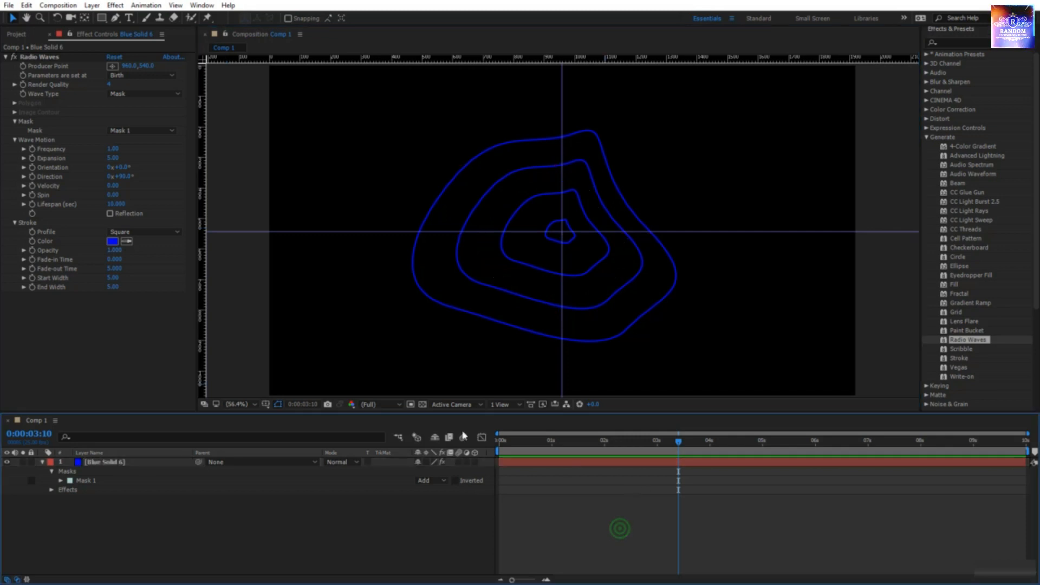
left_click(477, 355)
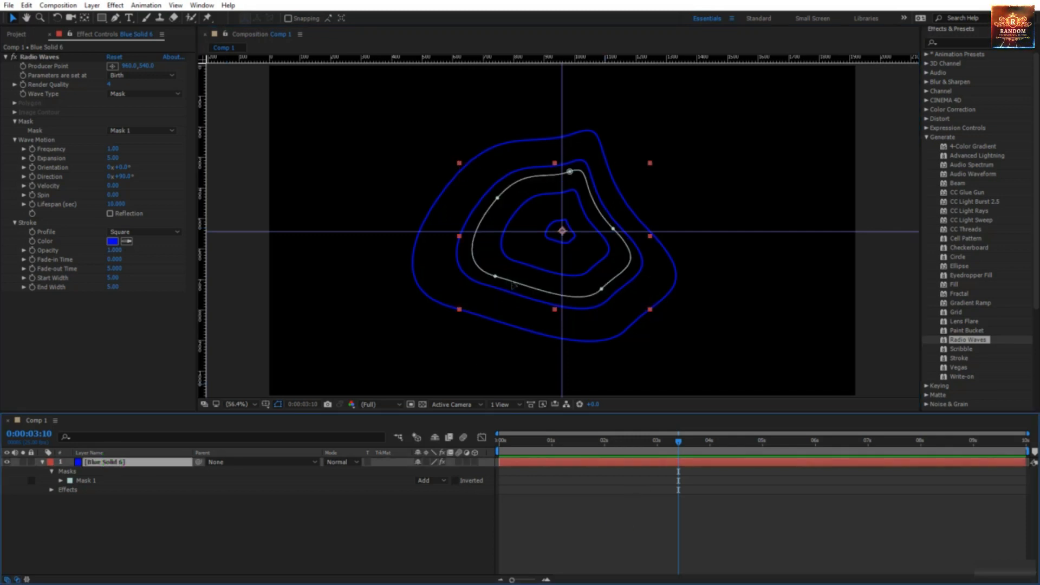
left_click(511, 283)
left_click_drag(511, 283, 352, 358)
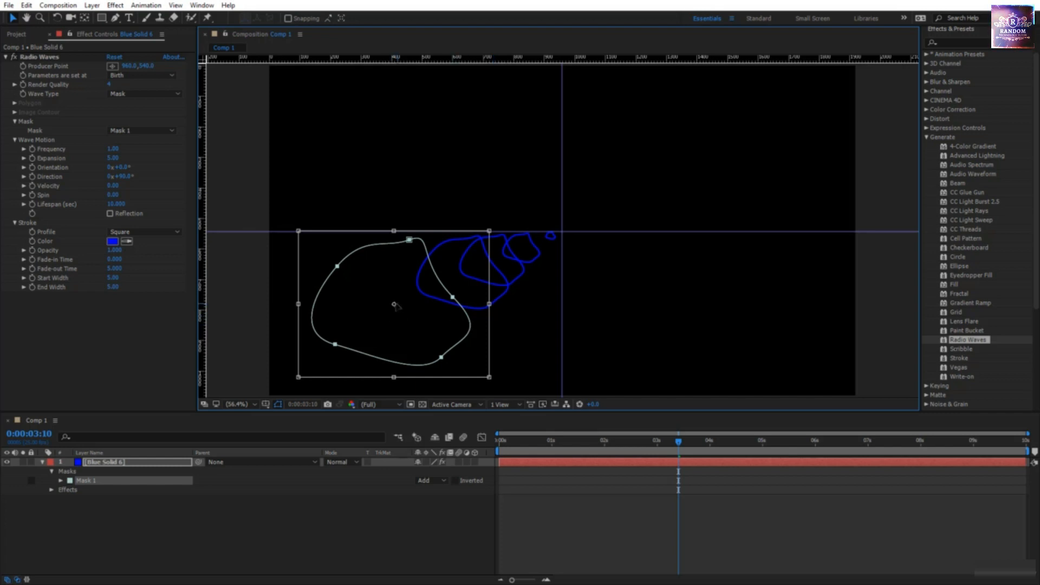
left_click_drag(414, 338, 766, 351)
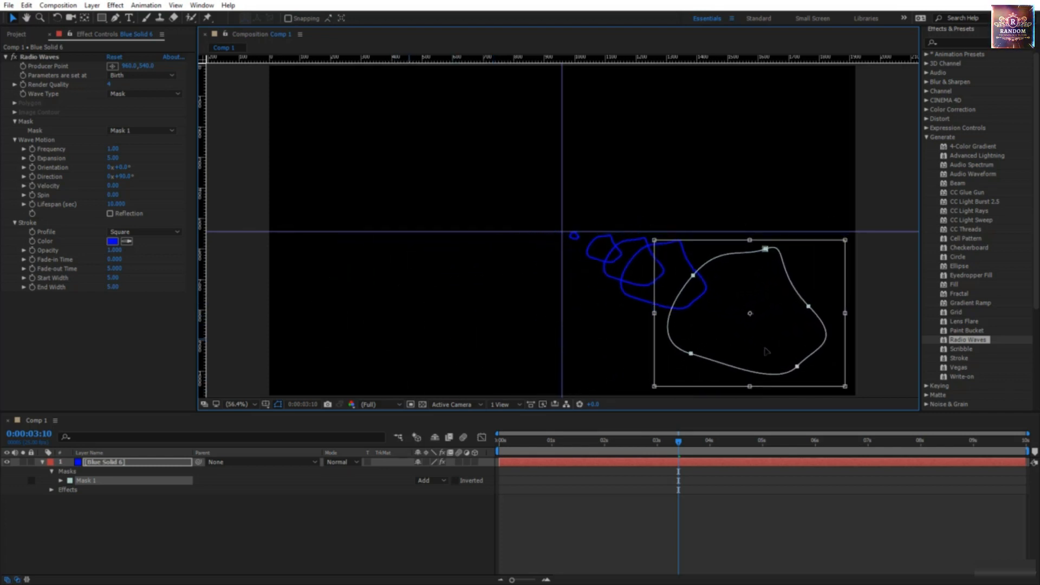
key("space")
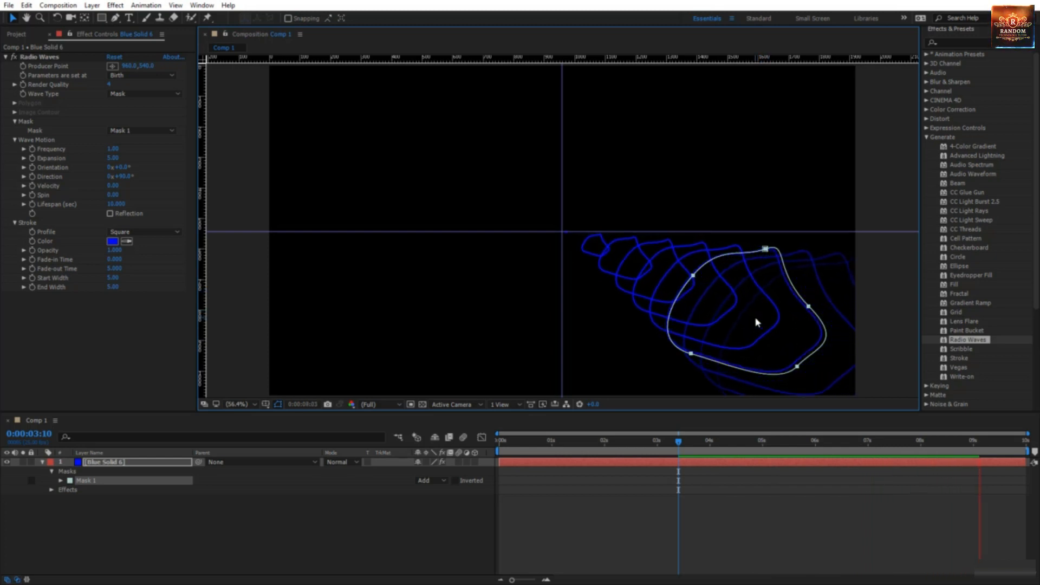
Step: Place the Radio Waves Producer Point in the comp's lower left and preview the waves
left_click(113, 65)
left_click(339, 313)
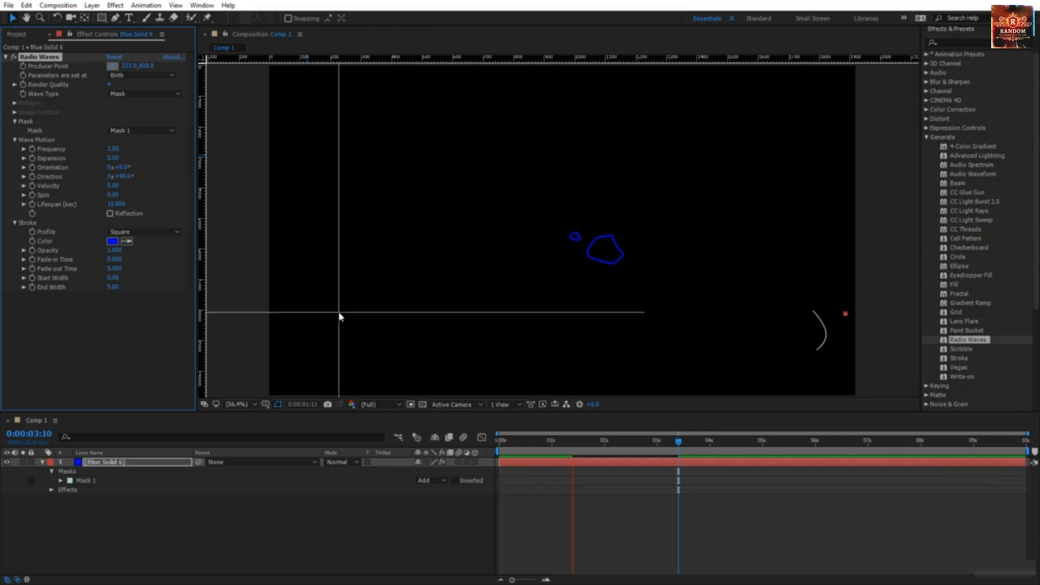
left_click(332, 179)
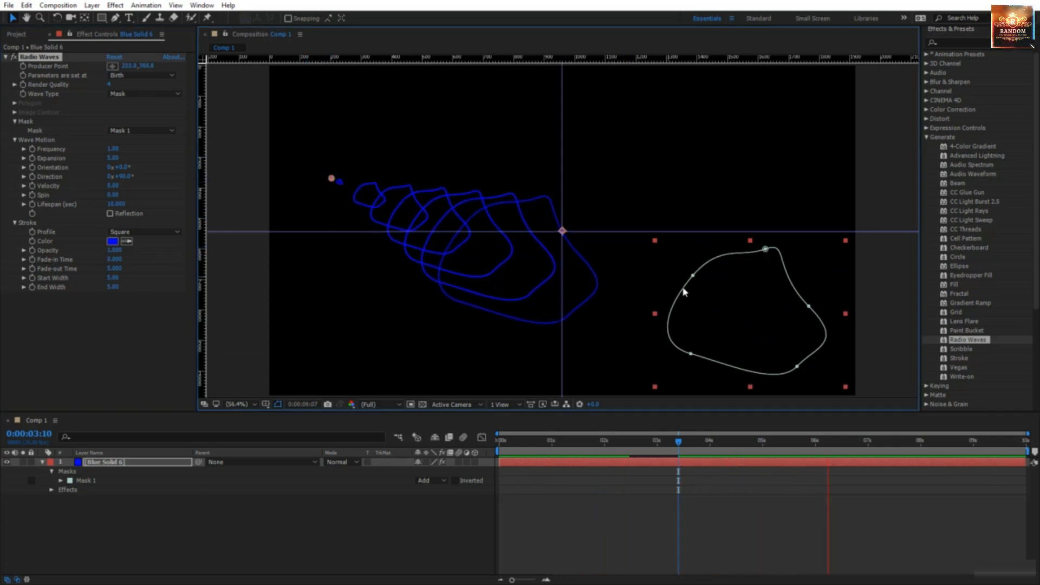
left_click_drag(332, 178, 335, 208)
left_click_drag(344, 271, 345, 292)
key("space")
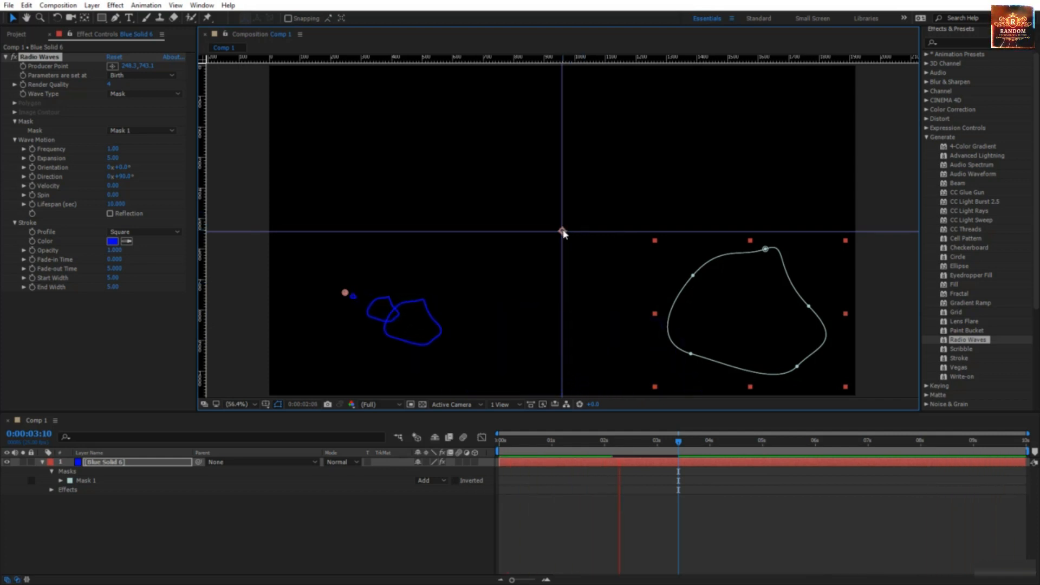
Step: Move Mask 1 from the lower right back near the comp centre
double_click(737, 370)
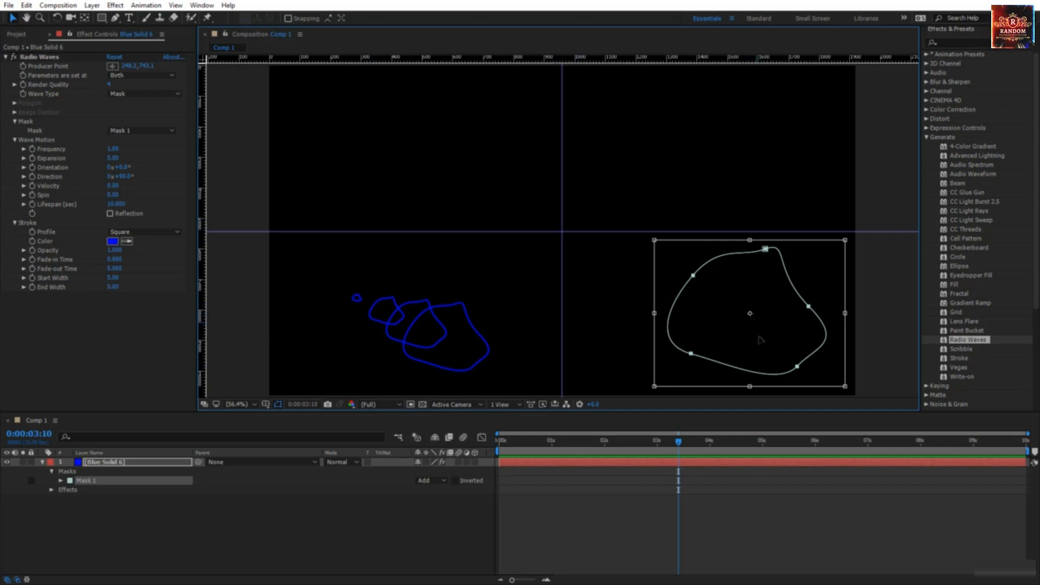
mouse_move(760, 340)
left_mouse_down()
mouse_move(738, 298)
mouse_move(747, 180)
left_mouse_up()
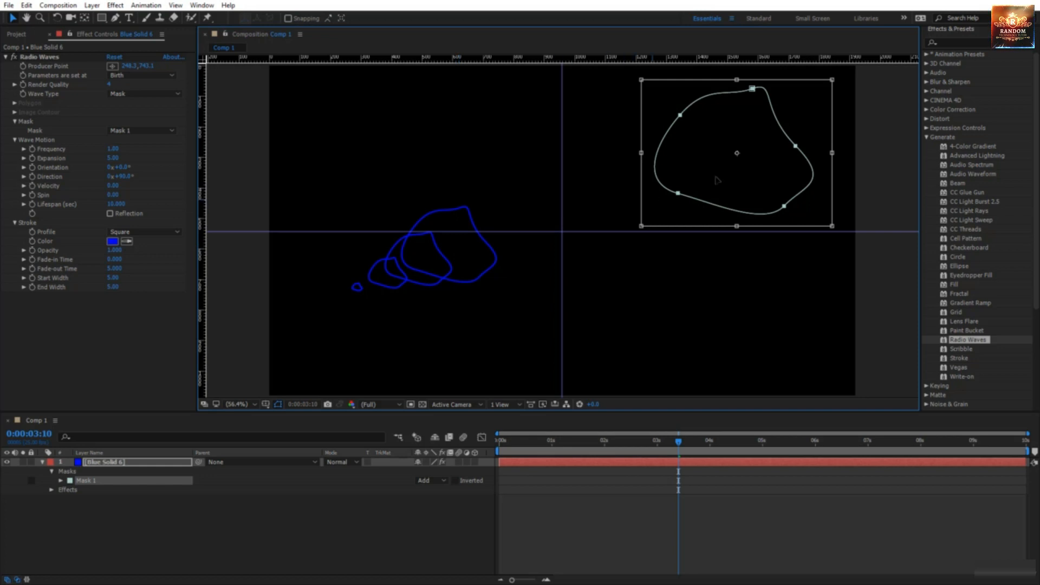
left_click_drag(719, 180, 545, 259)
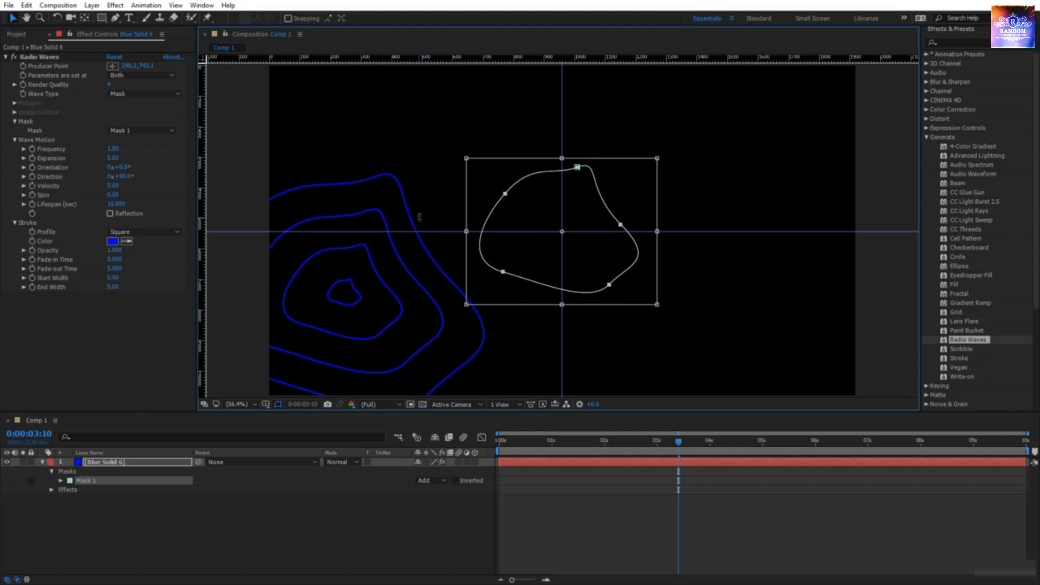
Step: Set the Producer Point in the upper right, preview, then drag it down and left
left_click(112, 66)
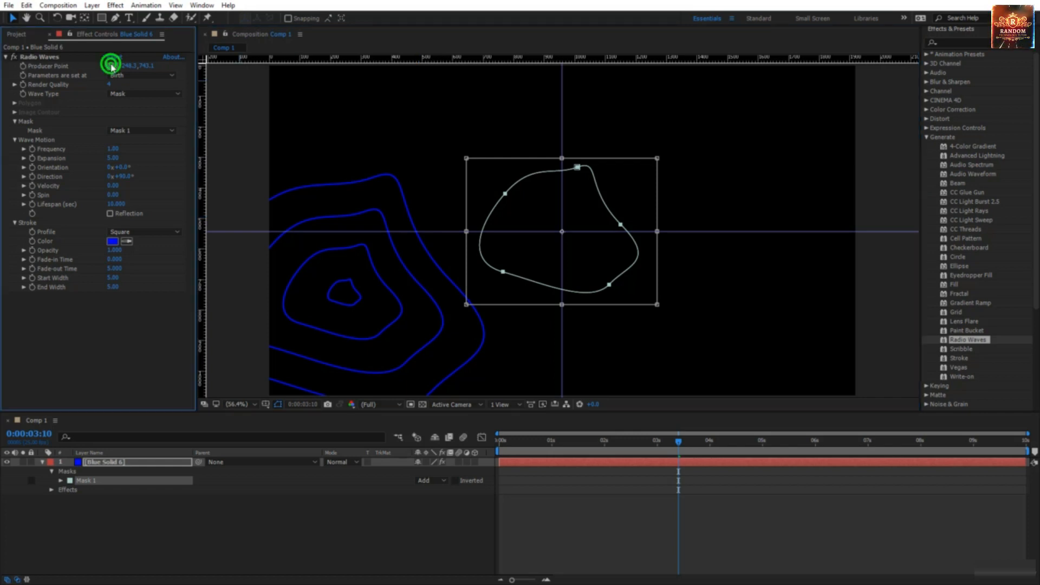
left_click(764, 184)
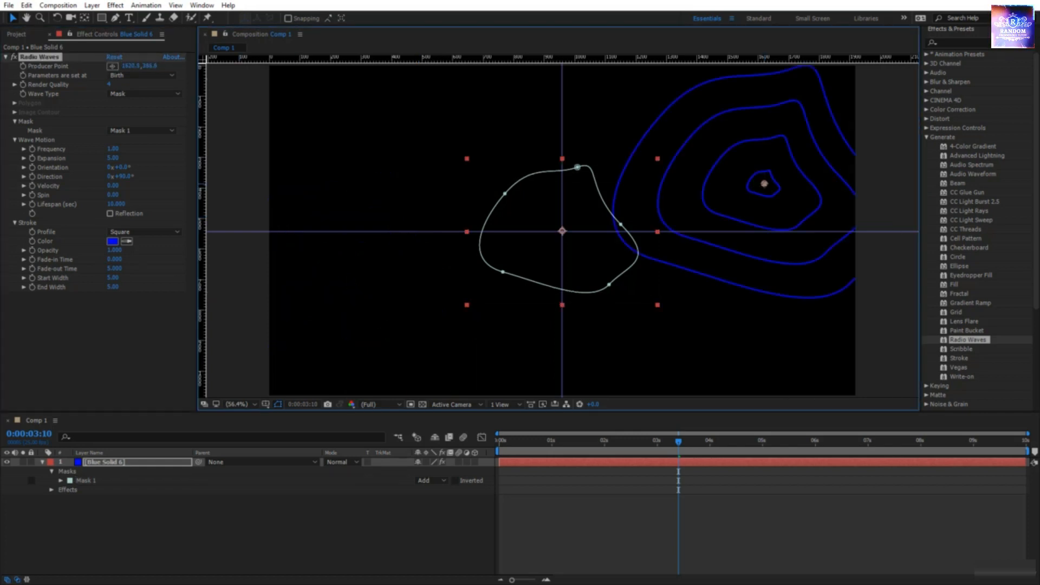
key("space")
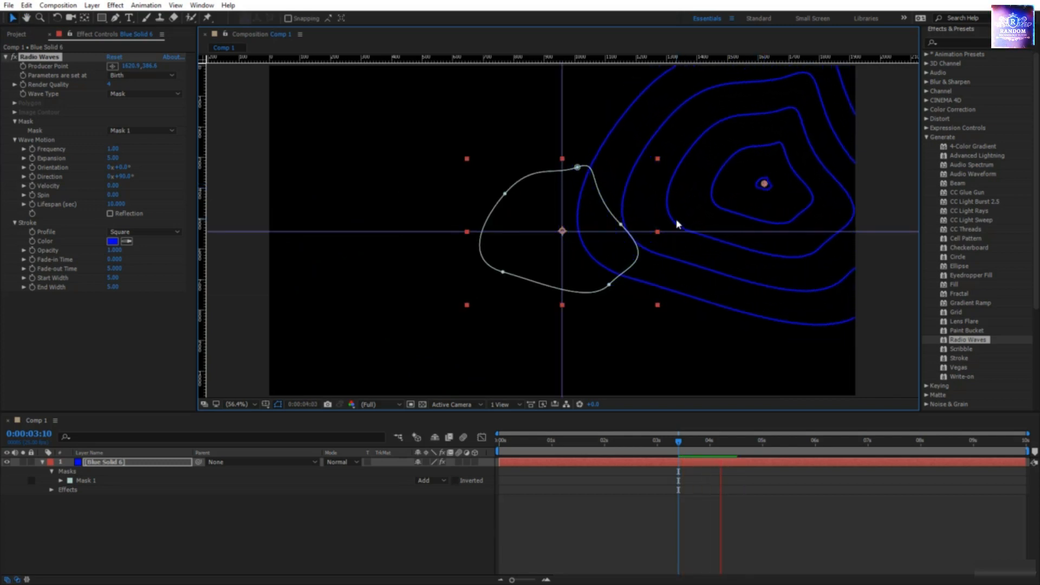
key("space")
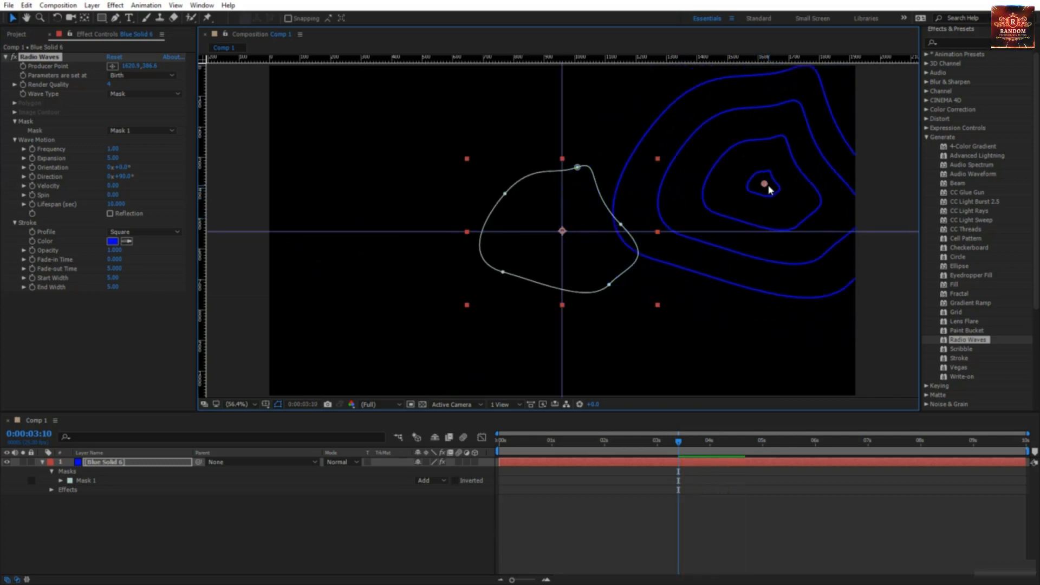
left_click_drag(768, 189, 716, 260)
Step: Nudge Mask 1 up and left and reshape its upper-right curve
left_click(209, 505)
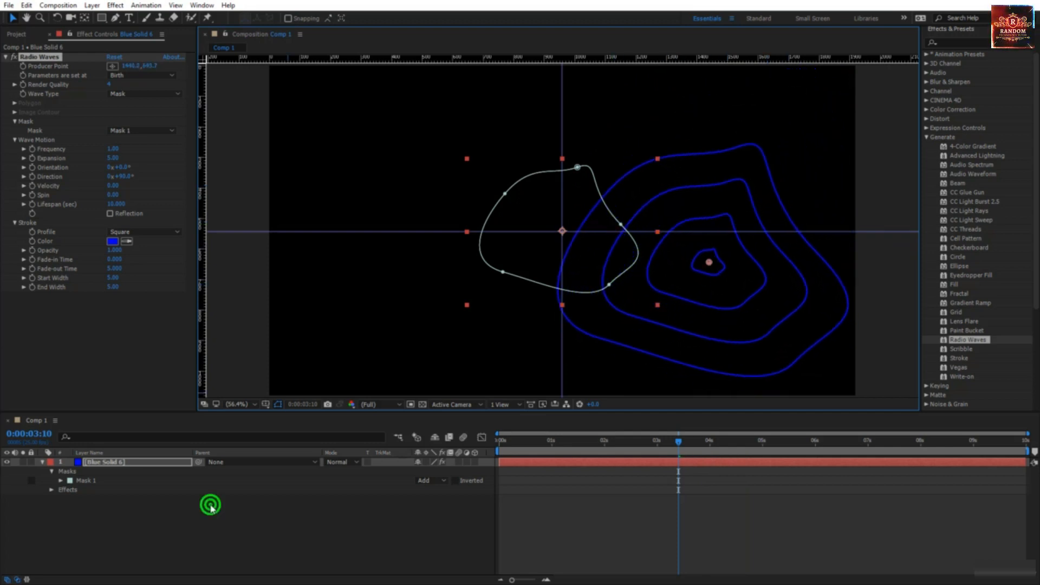
left_click(111, 481)
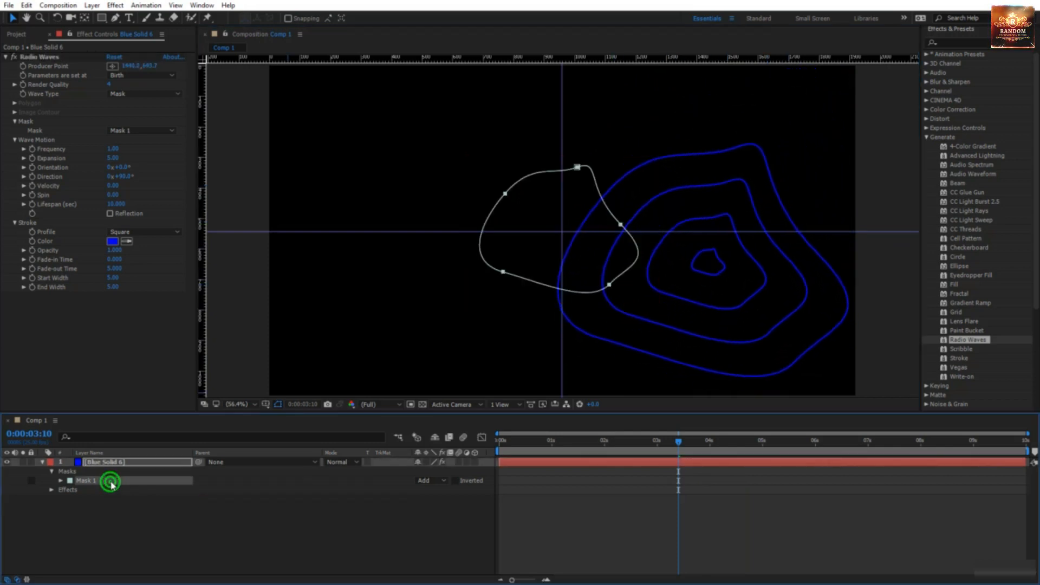
double_click(555, 291)
mouse_move(555, 292)
left_mouse_down()
mouse_move(530, 257)
mouse_move(467, 239)
mouse_move(385, 302)
mouse_move(382, 356)
mouse_move(545, 280)
left_mouse_up()
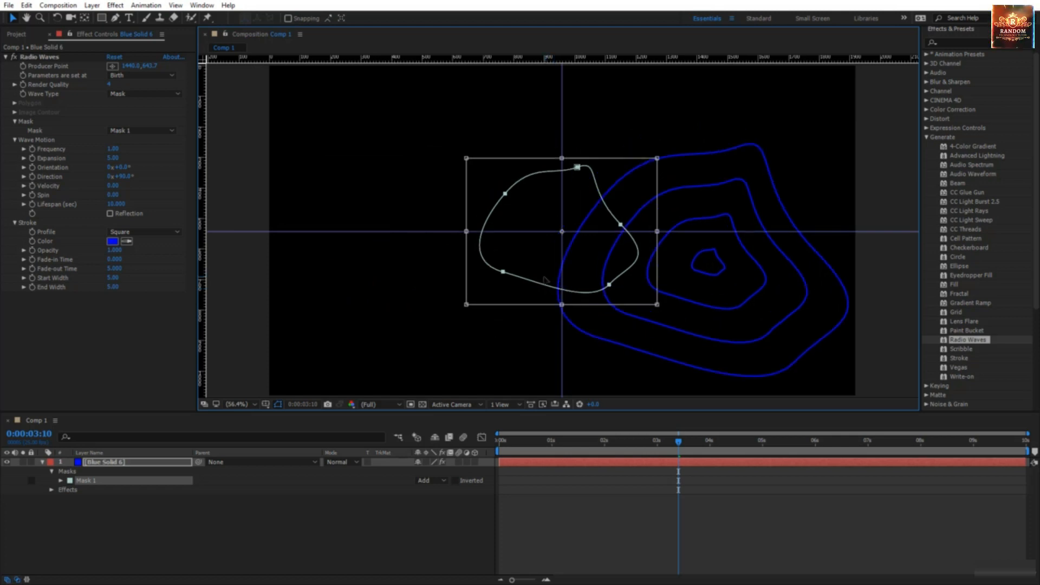
double_click(632, 259)
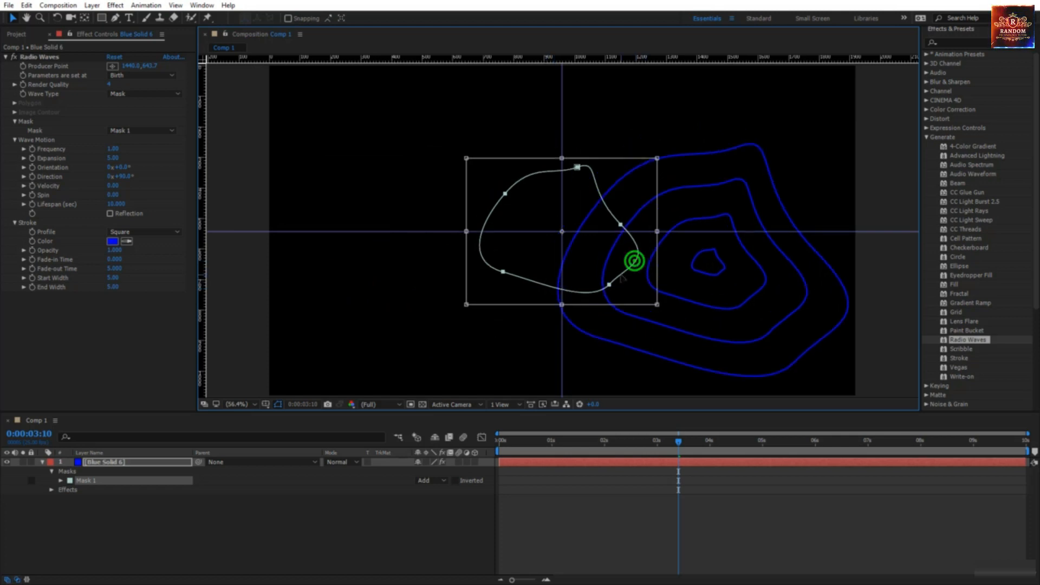
left_click(620, 275)
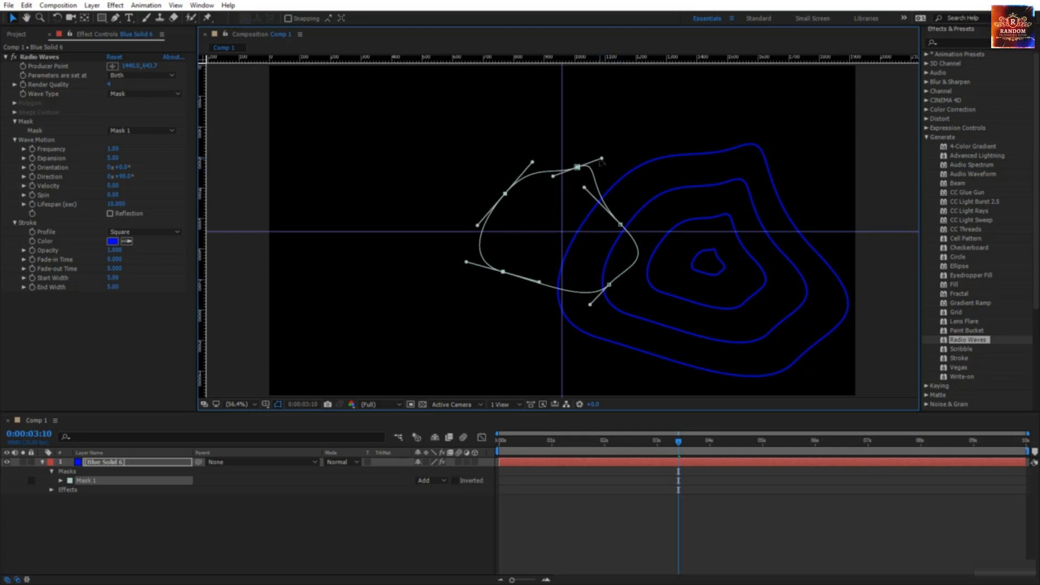
left_click_drag(601, 158, 609, 193)
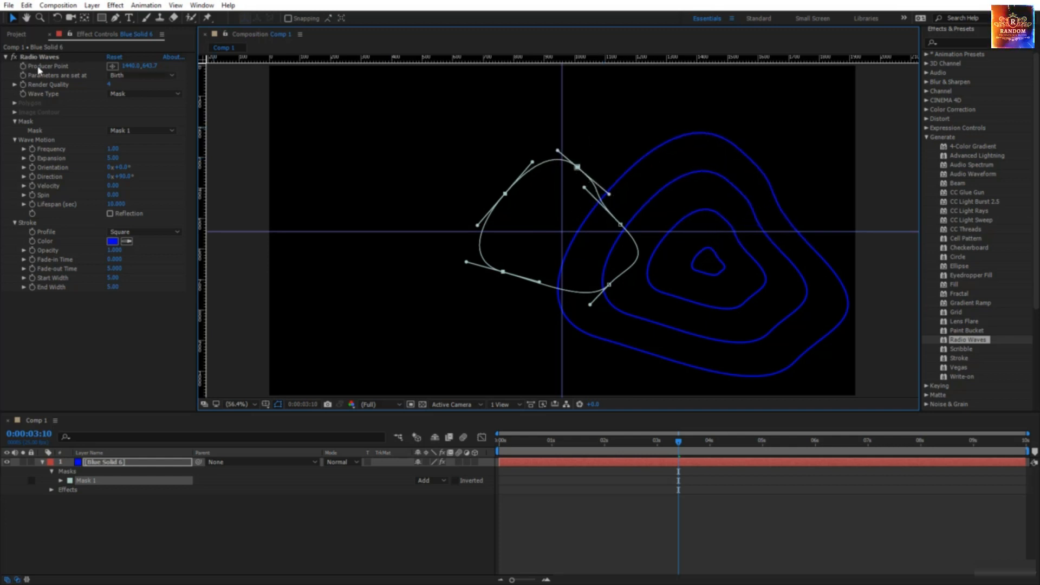
Step: Put the Producer Point at the comp centre, bend the mask's lower right, and set Frequency to 1.80
left_click(113, 66)
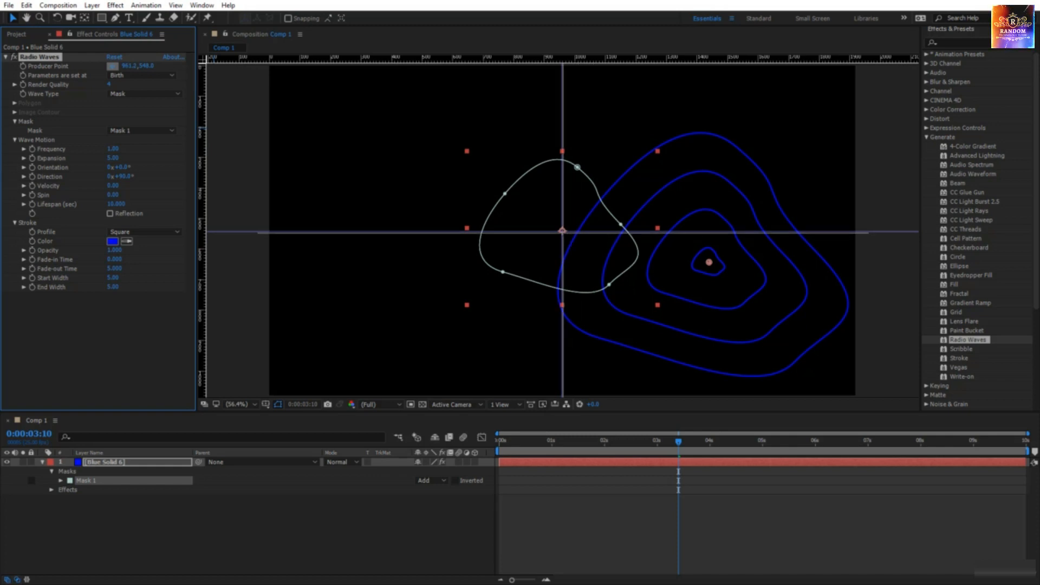
left_click(561, 231)
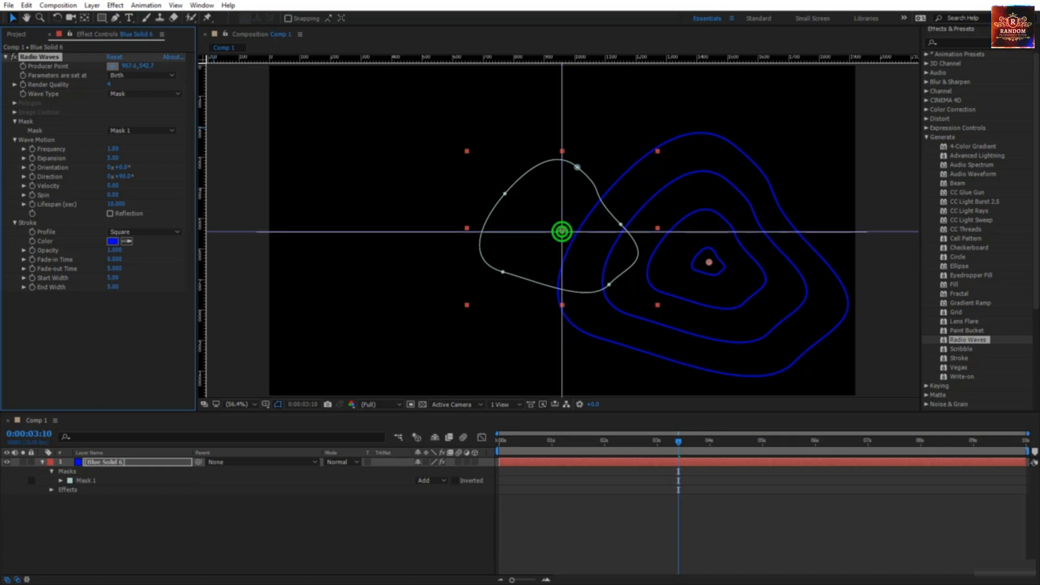
left_click(600, 292)
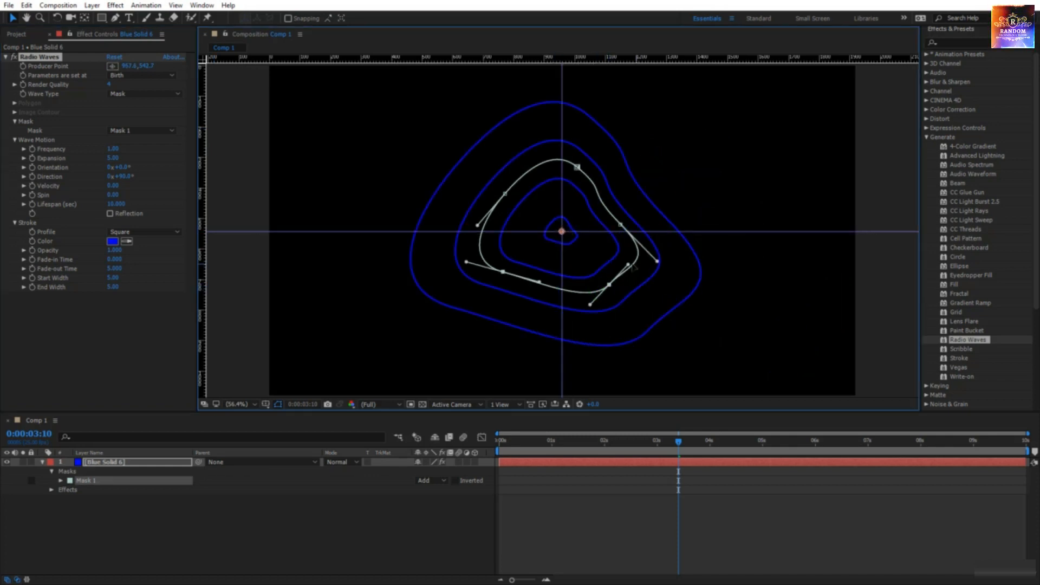
left_click_drag(628, 265, 652, 301)
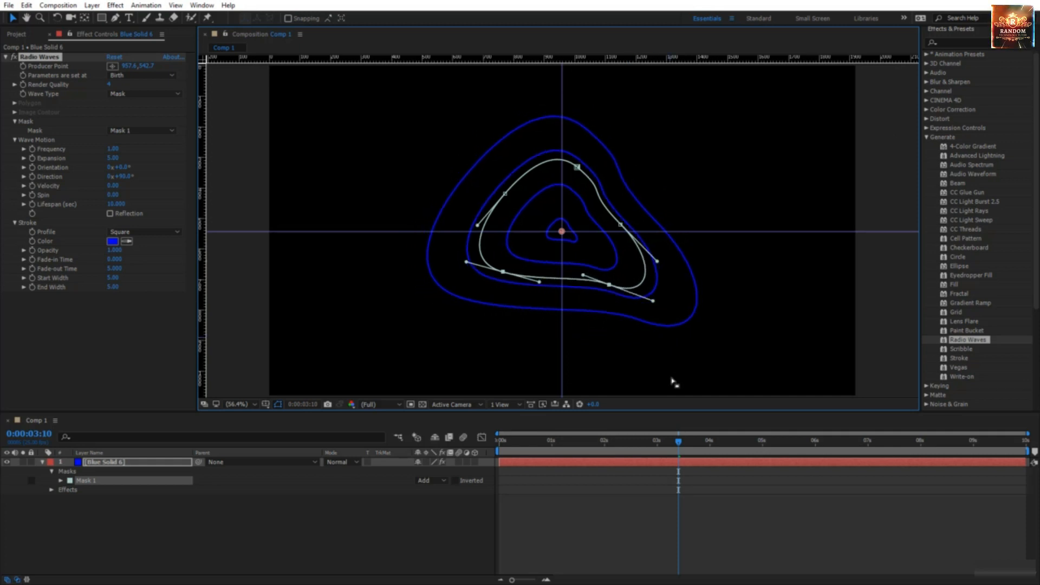
left_click(111, 147)
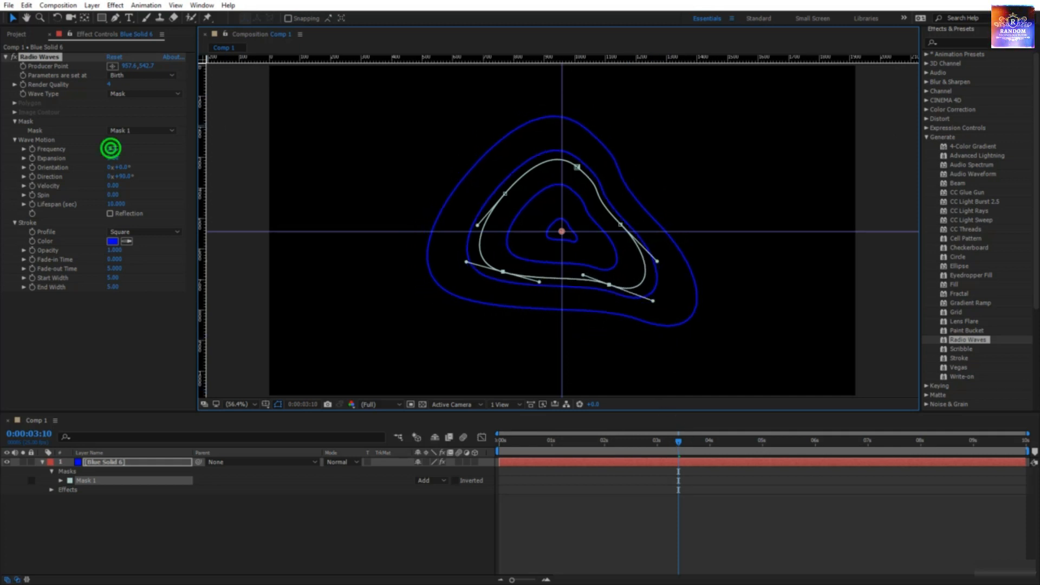
left_click_drag(111, 147, 135, 148)
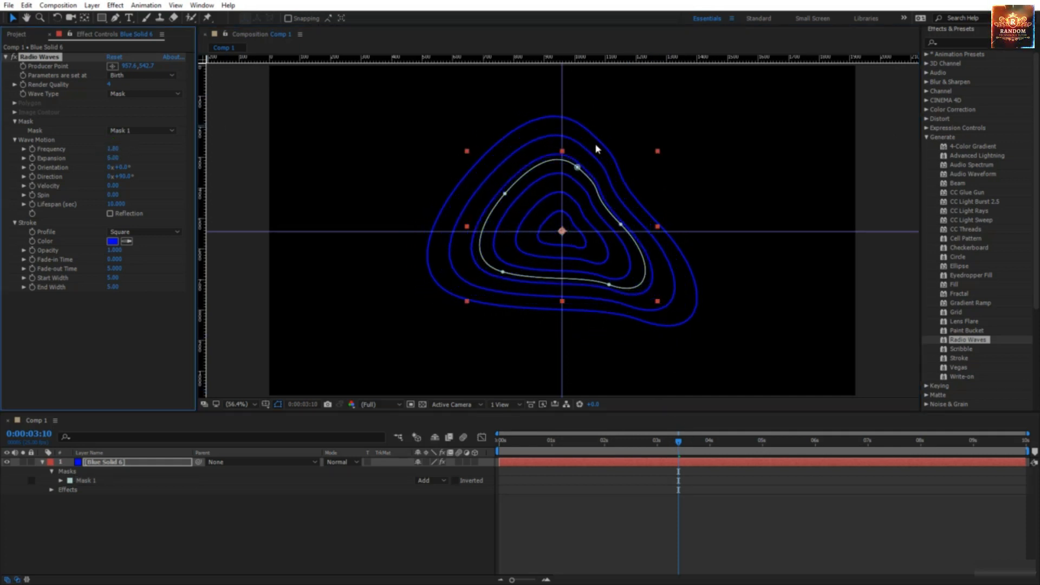
Step: Drag Mask 1's left, lower-left and lower-right vertices and handles into a boomerang shape
left_click(505, 194)
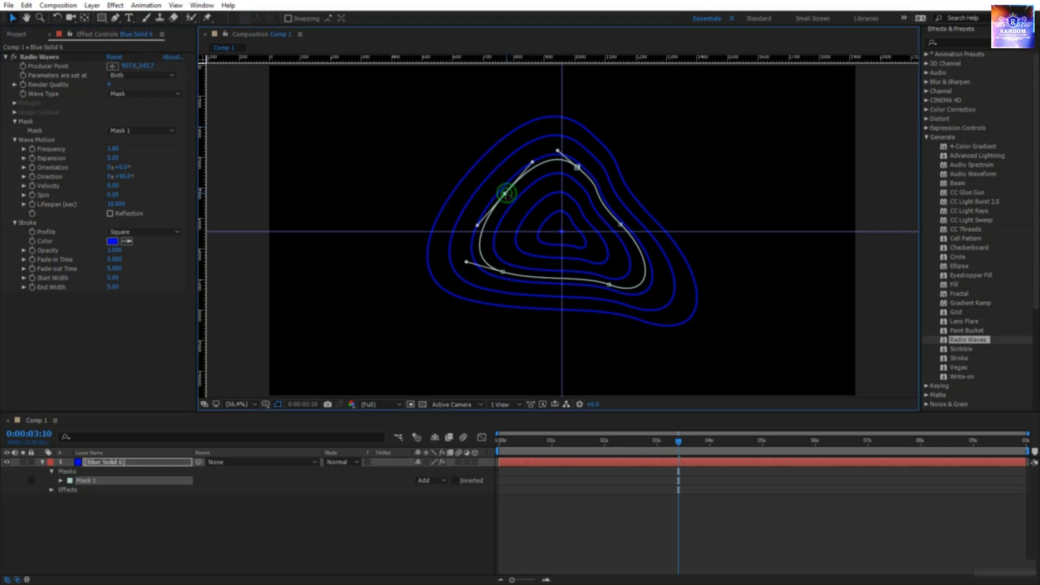
left_click_drag(504, 193, 501, 198)
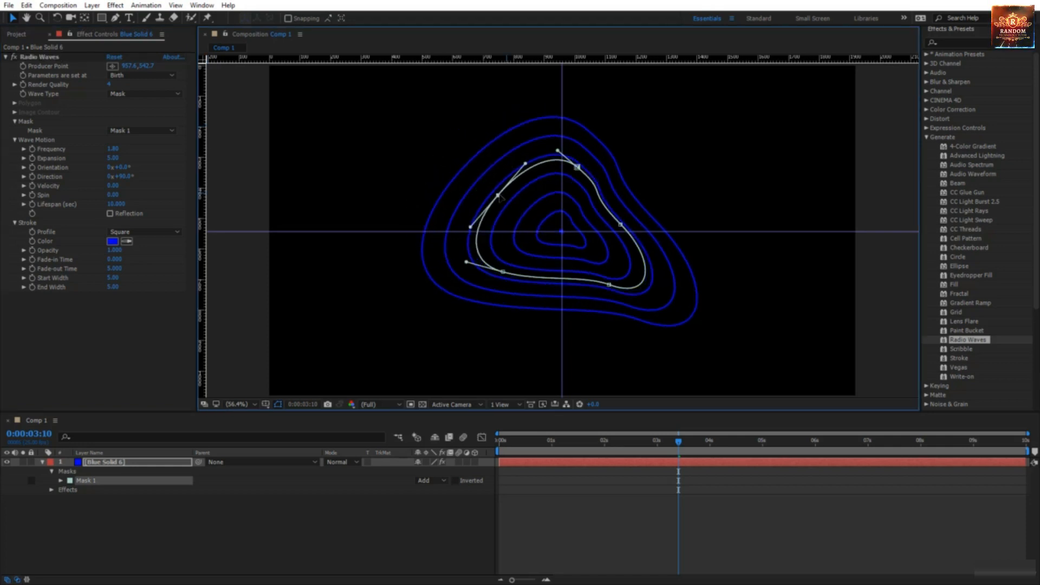
left_click_drag(525, 163, 540, 208)
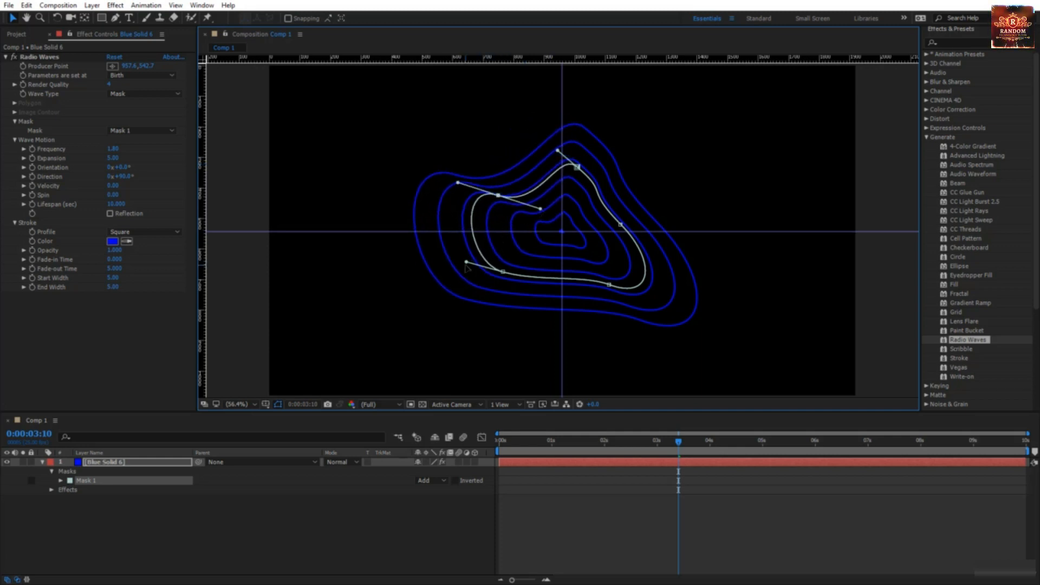
left_click_drag(466, 265, 478, 314)
left_click(610, 285)
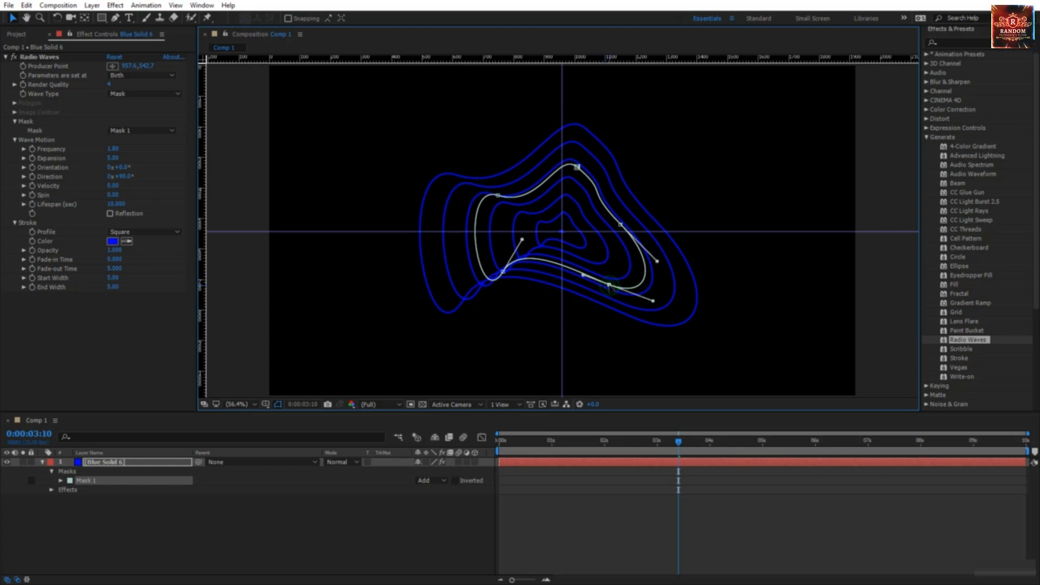
left_click_drag(611, 290, 643, 324)
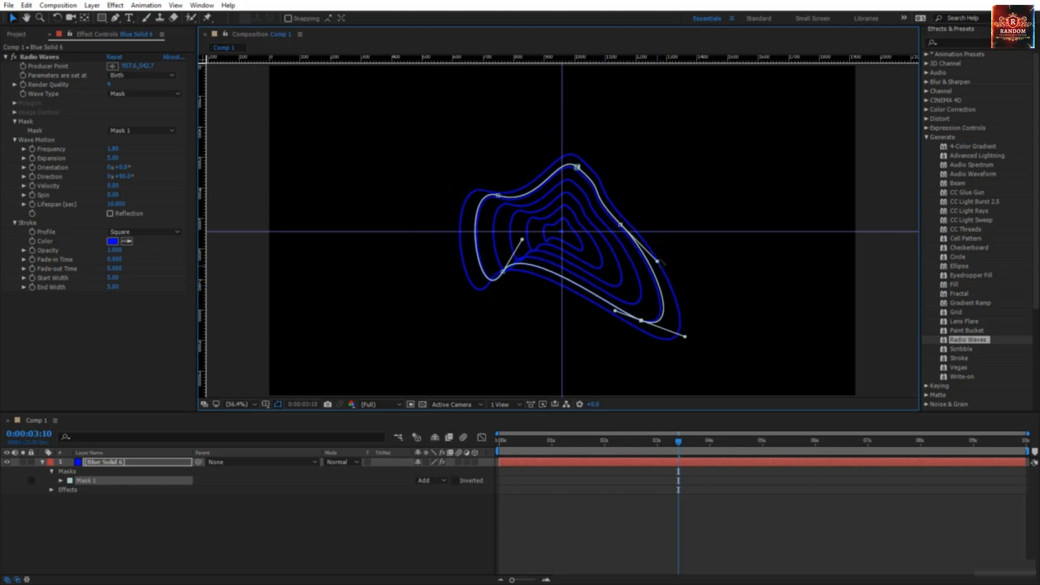
left_click_drag(657, 261, 605, 278)
Step: Deselect the layer to hide its mask outline and preview the mask-shaped waves animating
left_click(582, 516)
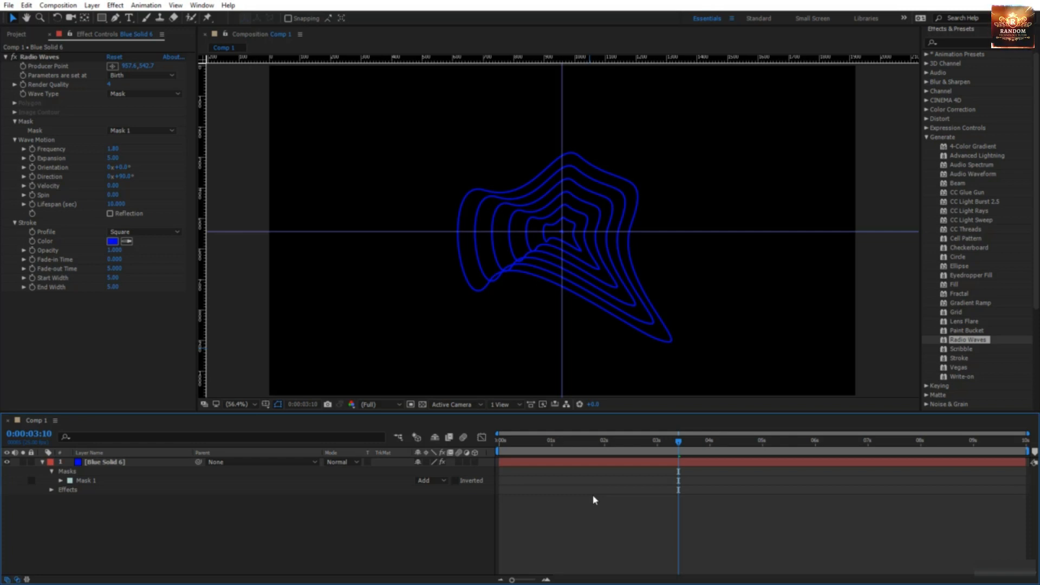
key("space")
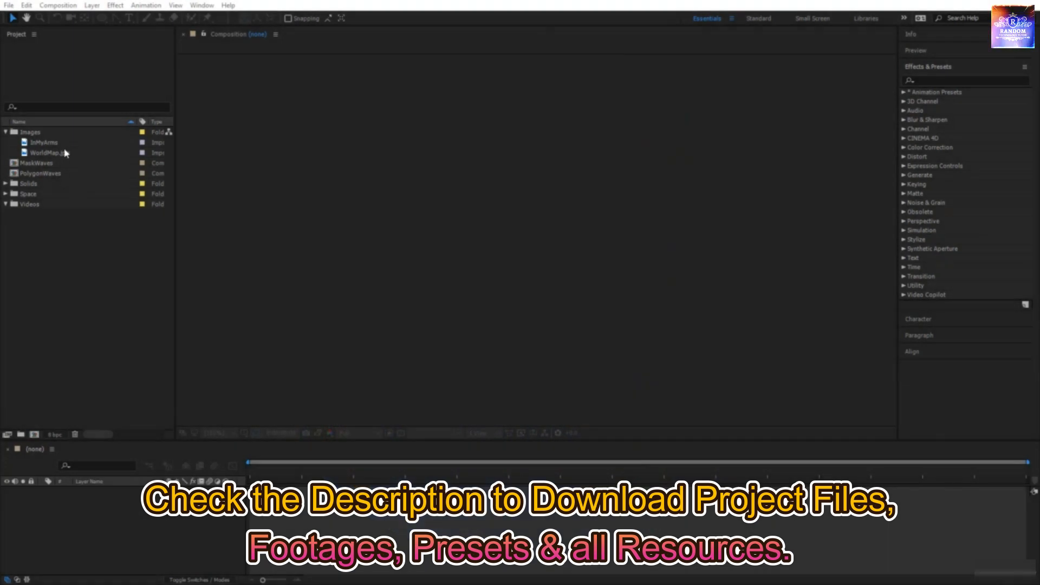
Step: Make a WorldMap composition from WorldMap.jpg set to UHD 4K 25 (3840×2160, 30 seconds)
left_click(63, 154)
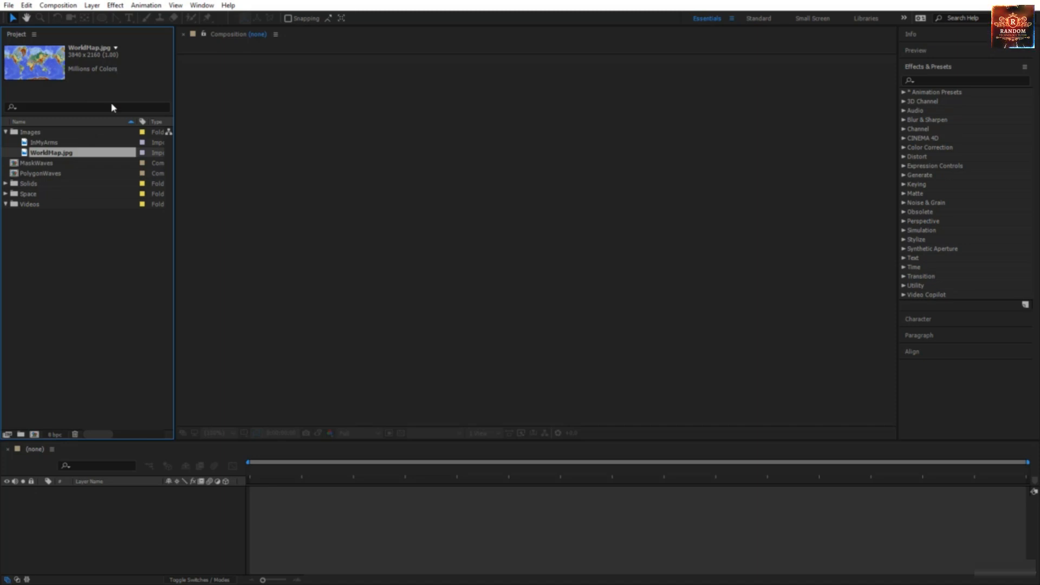
left_click_drag(89, 155, 35, 438)
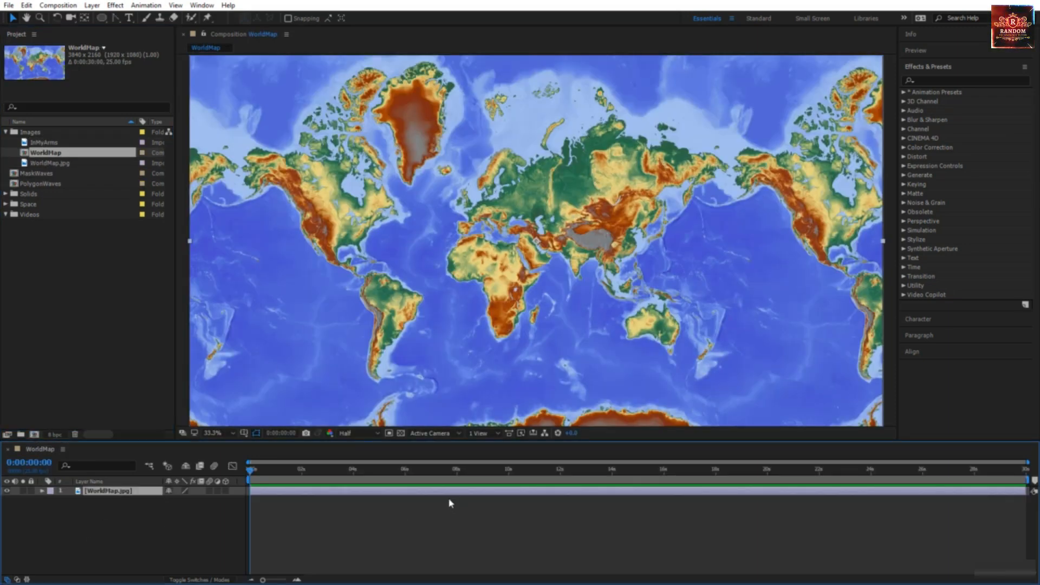
right_click(371, 518)
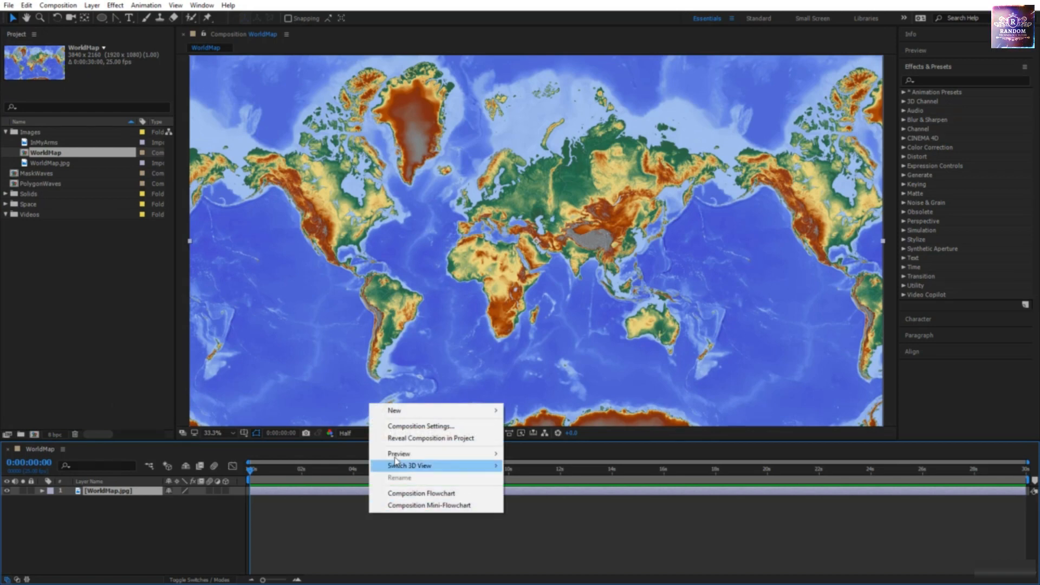
left_click(403, 427)
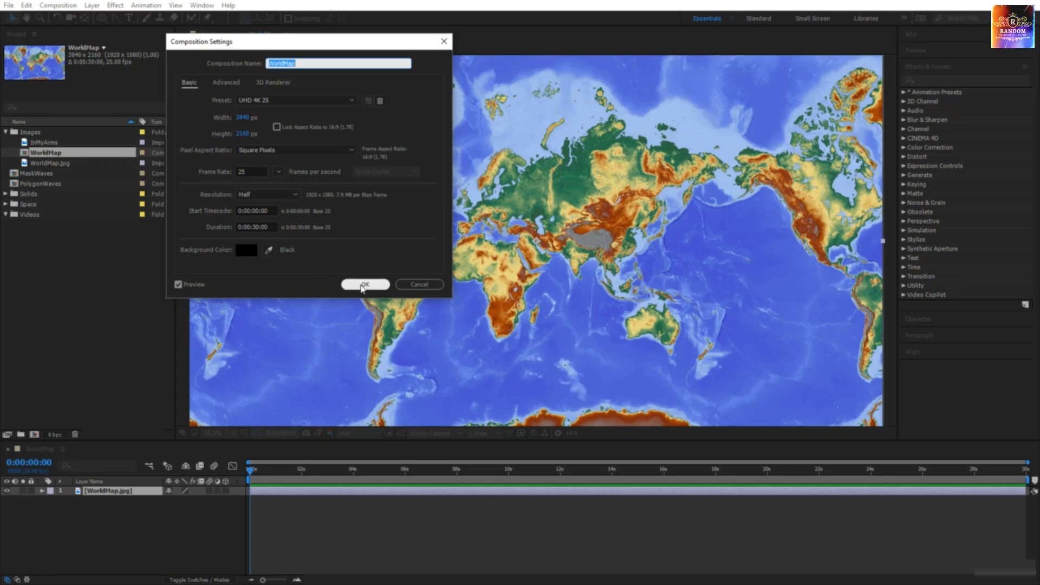
left_click(363, 284)
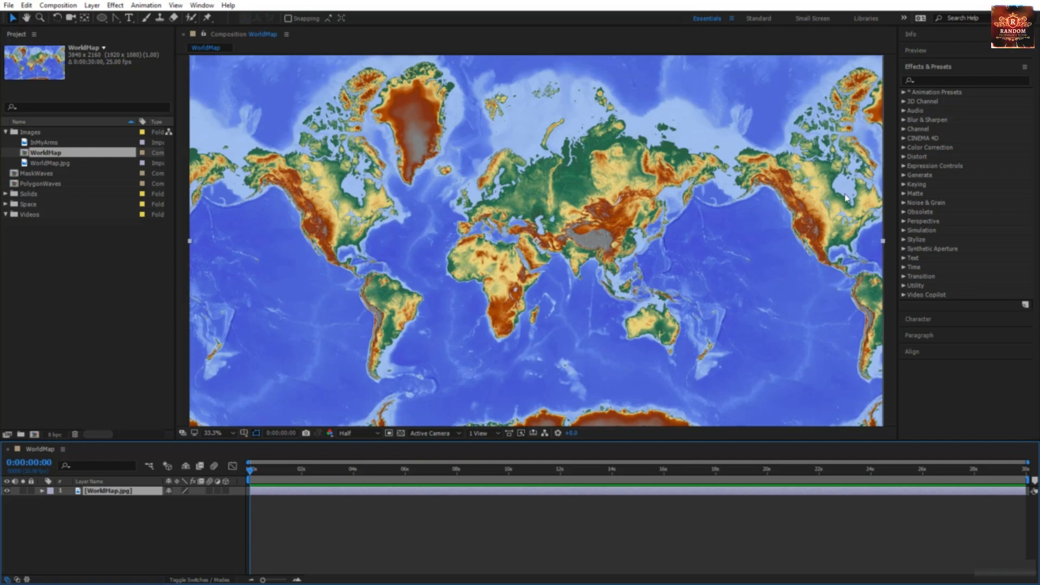
Step: Apply the Perspective > CC Sphere effect to the map layer and set its Radius to 1000
left_click(904, 222)
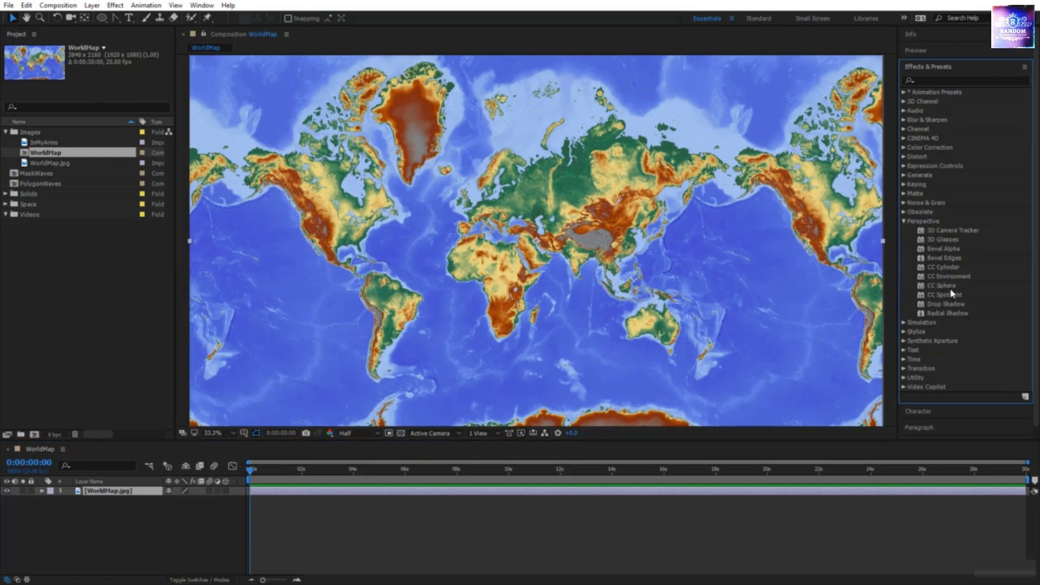
left_click(944, 287)
left_click_drag(944, 290, 669, 287)
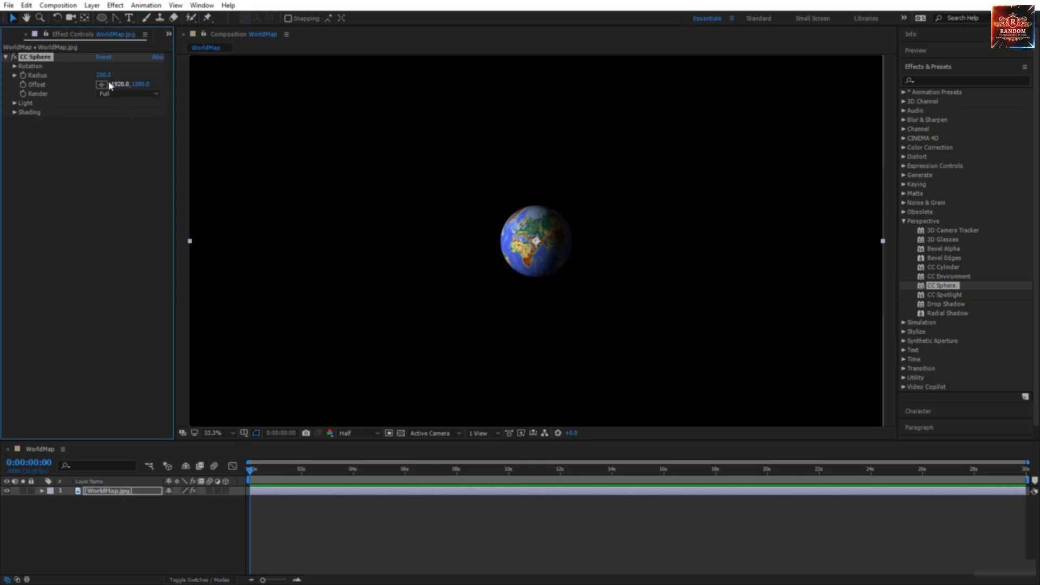
left_click_drag(101, 78, 524, 122)
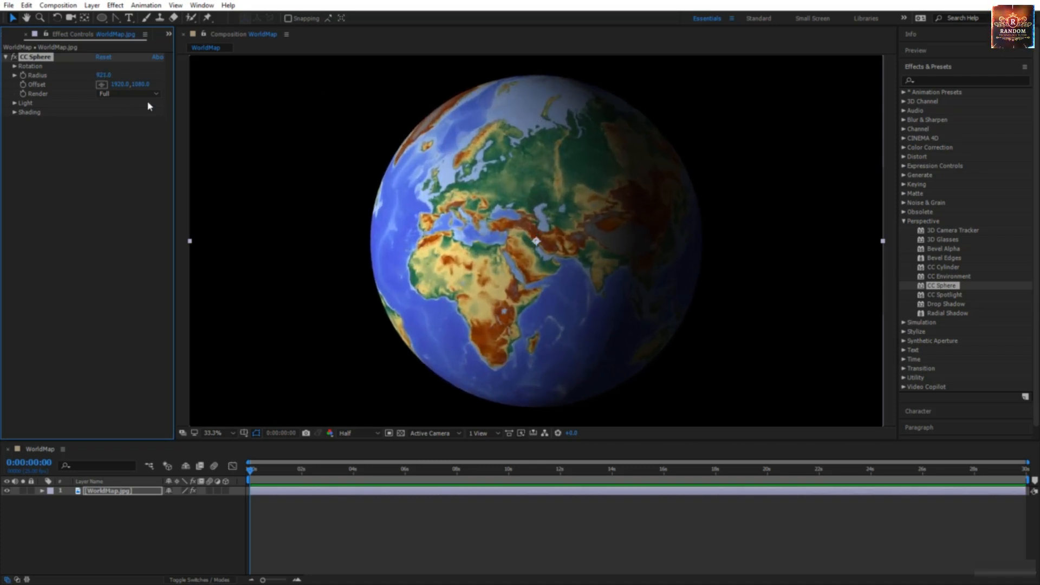
left_click(102, 76)
type("10")
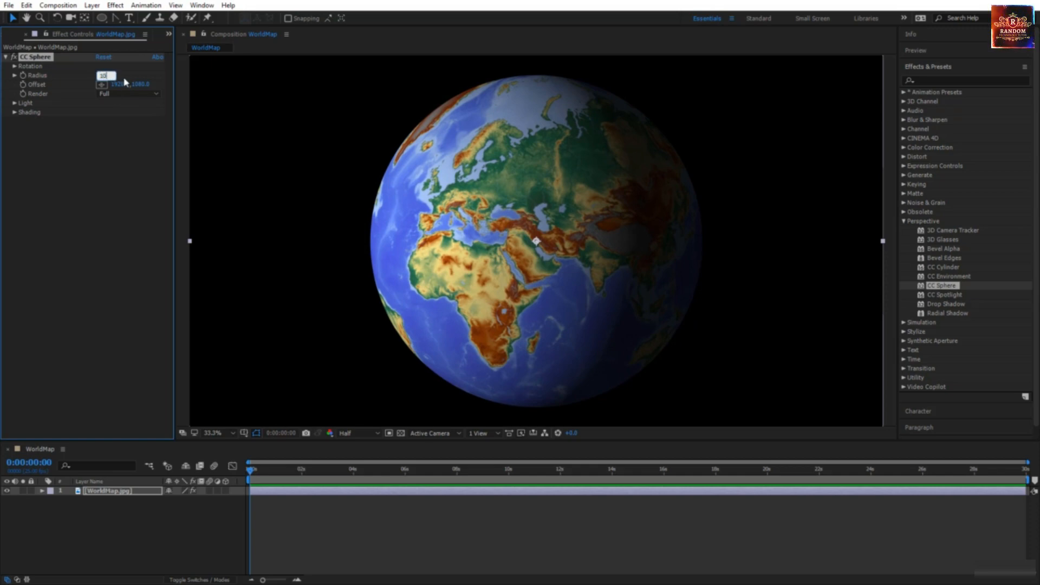
type("00")
key("Return")
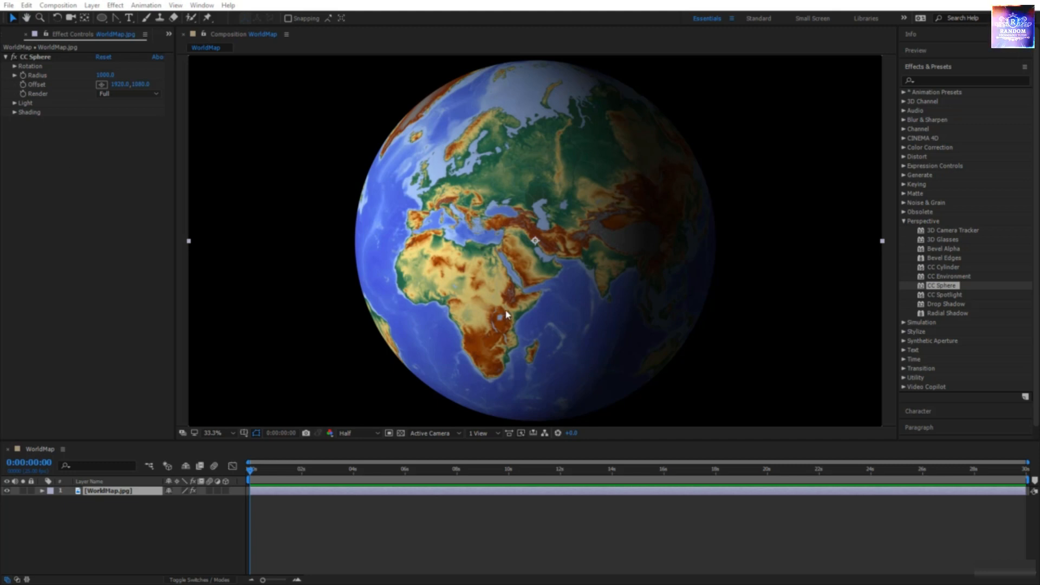
Step: Keyframe Rotation Y and Radius, then at 2:01 turn the globe toward North America and keyframe Radius
left_click(15, 67)
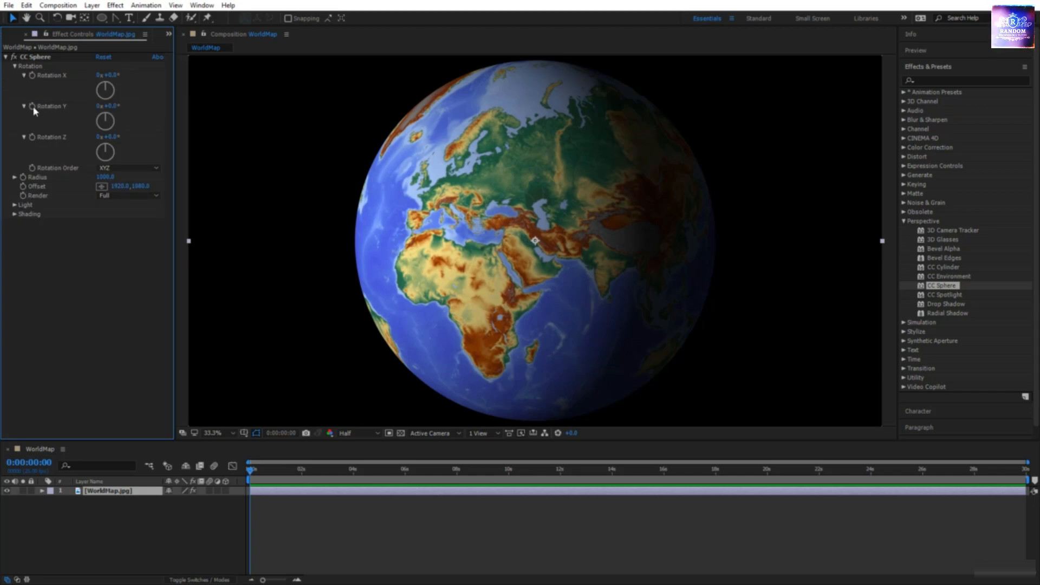
left_click(33, 107)
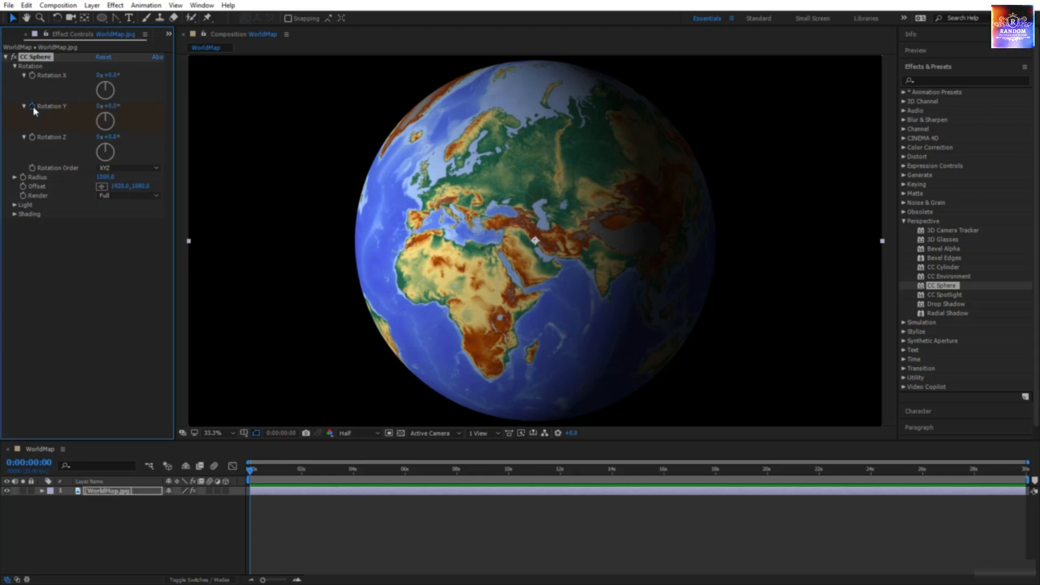
left_click(23, 177)
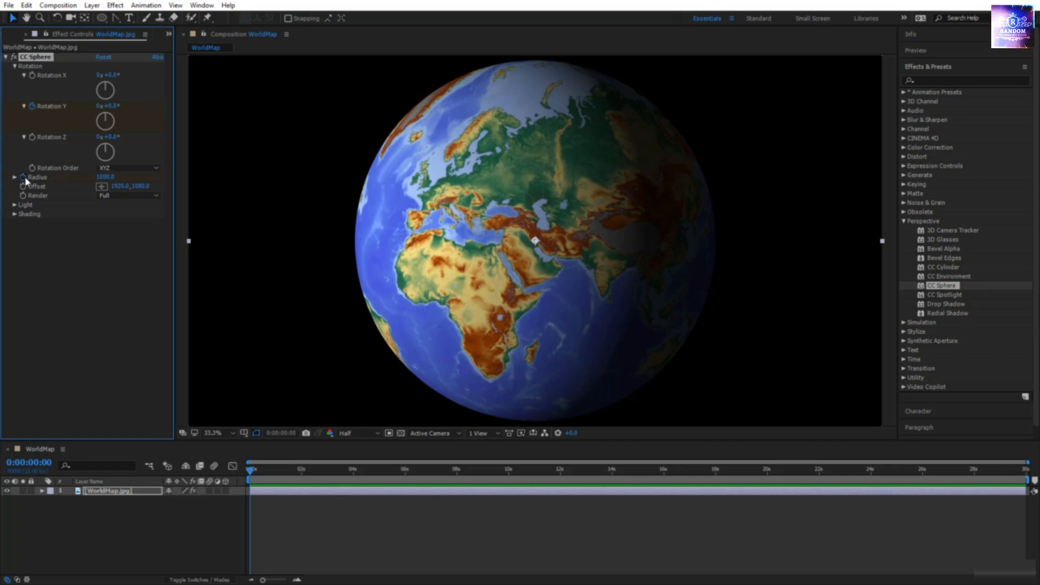
left_click(141, 494)
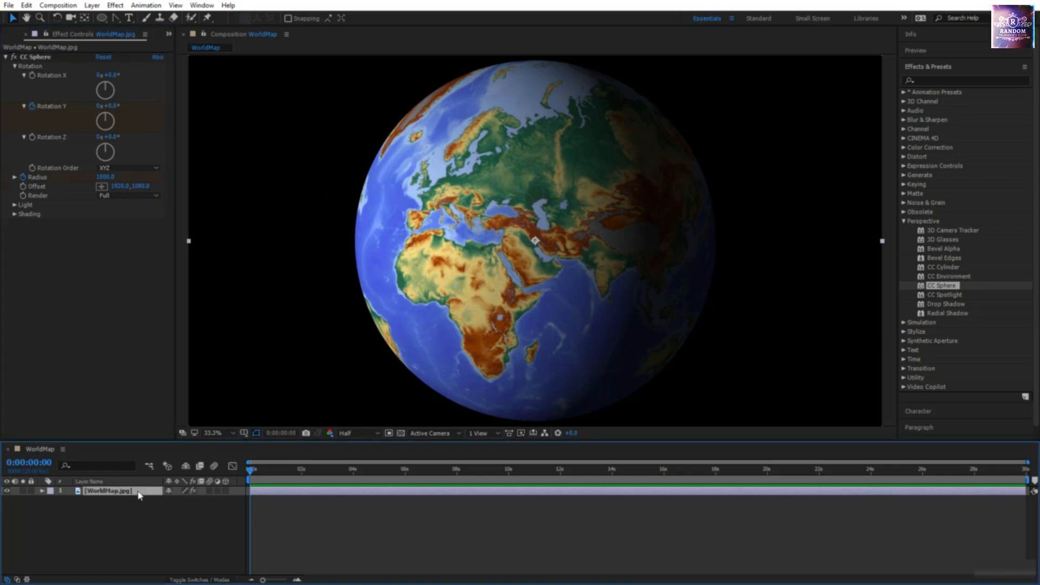
key("u")
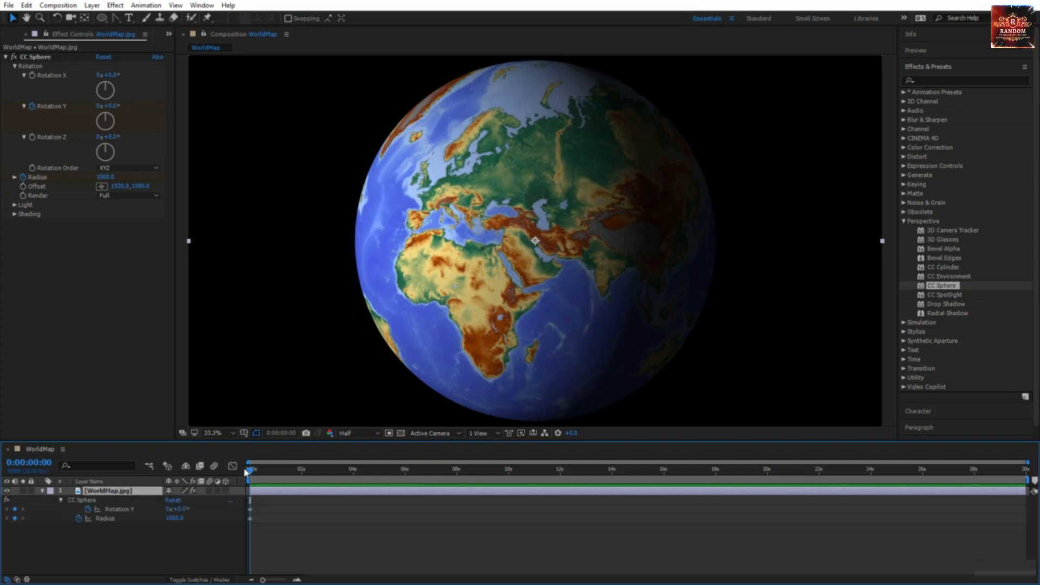
left_click_drag(251, 475, 304, 492)
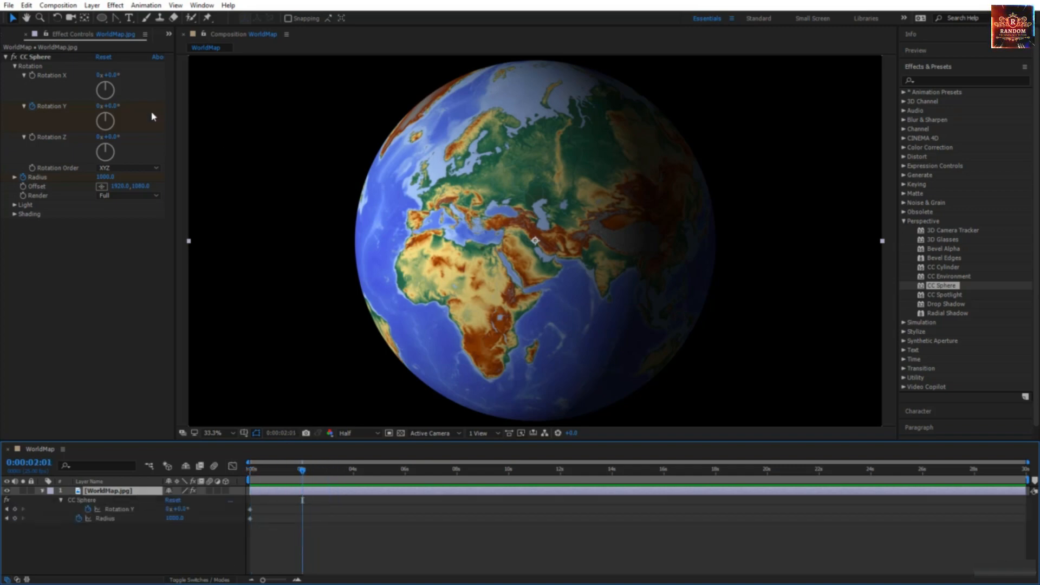
left_click_drag(111, 109, 259, 128)
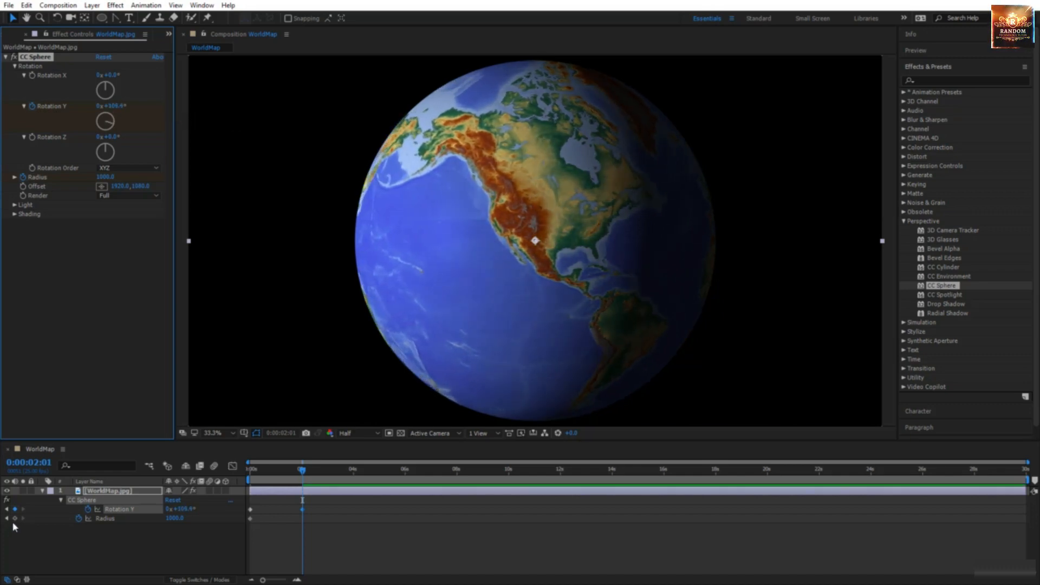
left_click(15, 518)
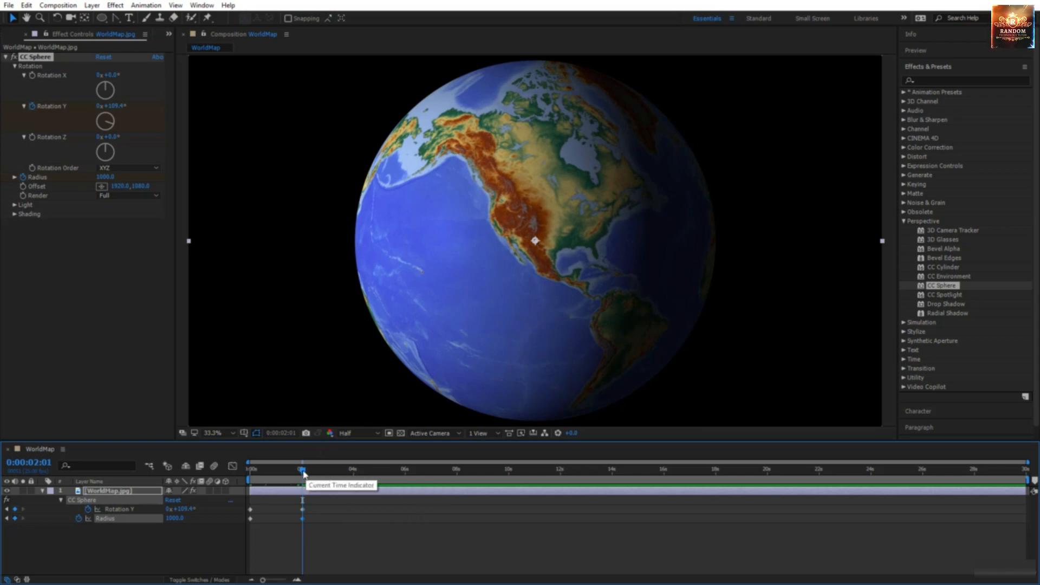
Step: At 3:24 raise the Radius to zoom into North America and keyframe Rotation Y
left_click(332, 469)
left_click_drag(343, 476, 353, 476)
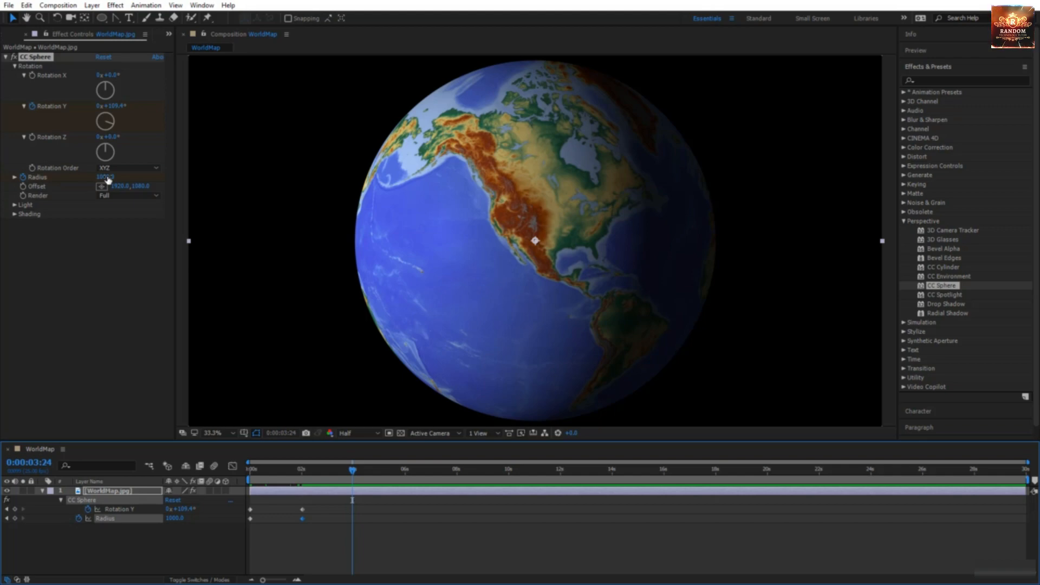
left_click_drag(108, 179, 249, 185)
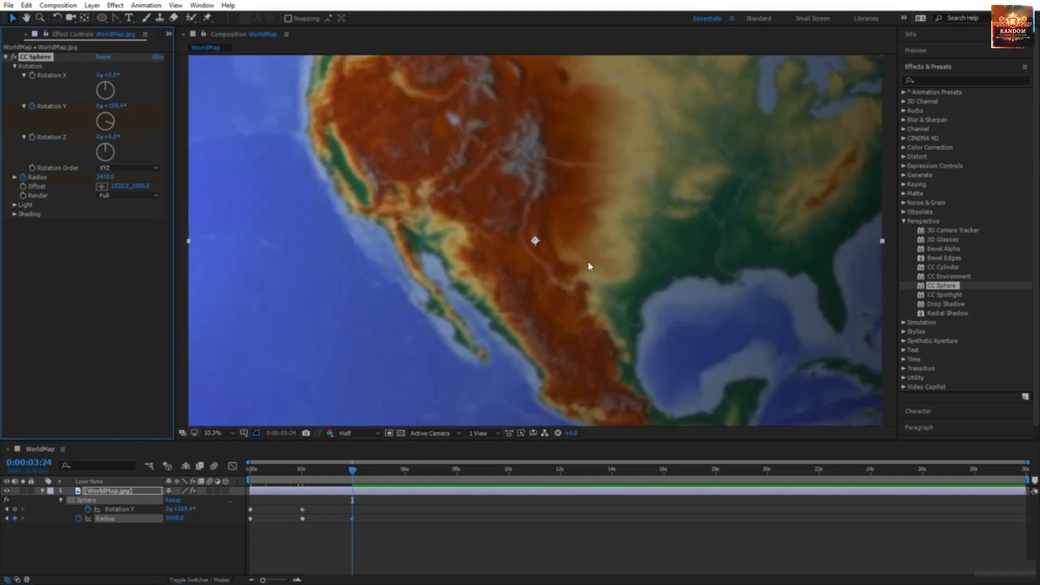
left_click(14, 509)
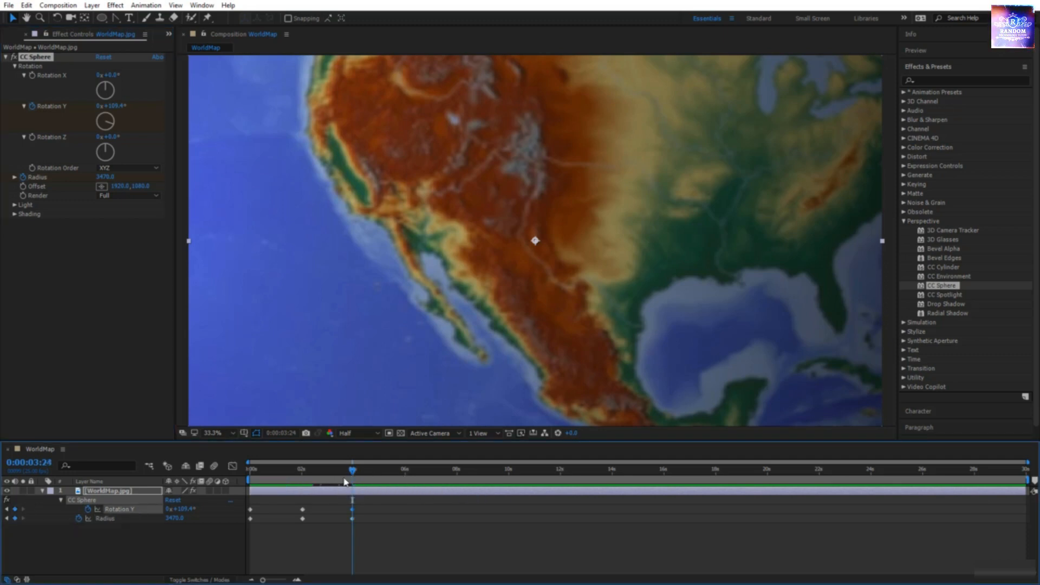
Step: Preview from the start, then hold the zoomed-in Radius with a keyframe at 8 seconds
left_click_drag(353, 471, 249, 471)
key("space")
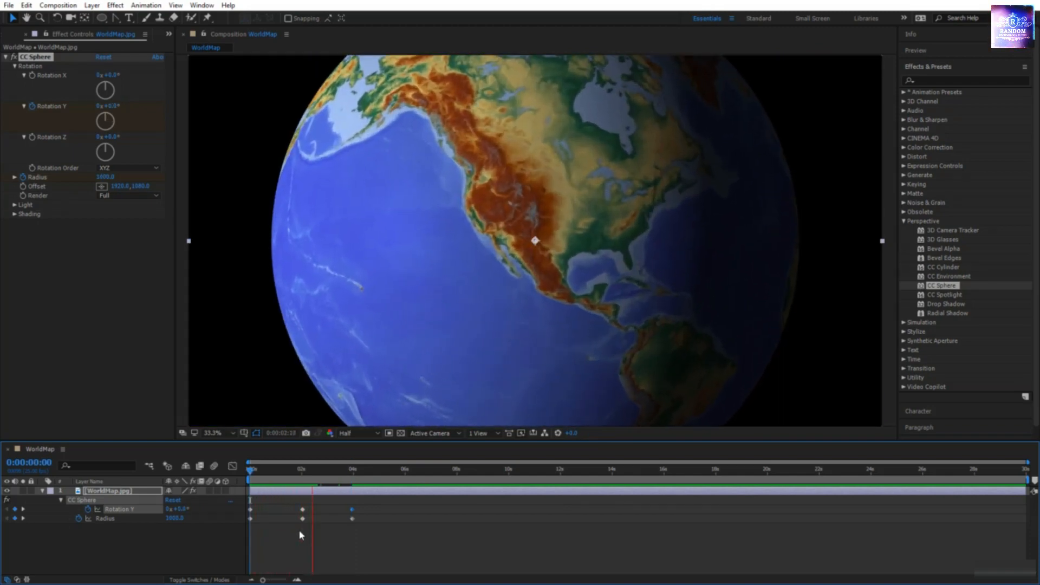
left_click_drag(297, 516, 458, 519)
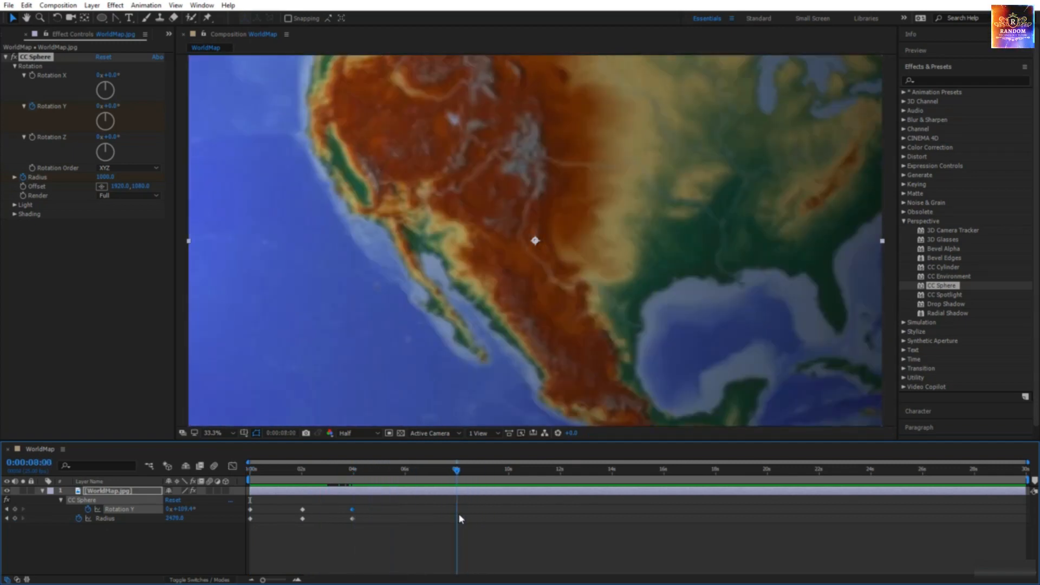
left_click(16, 518)
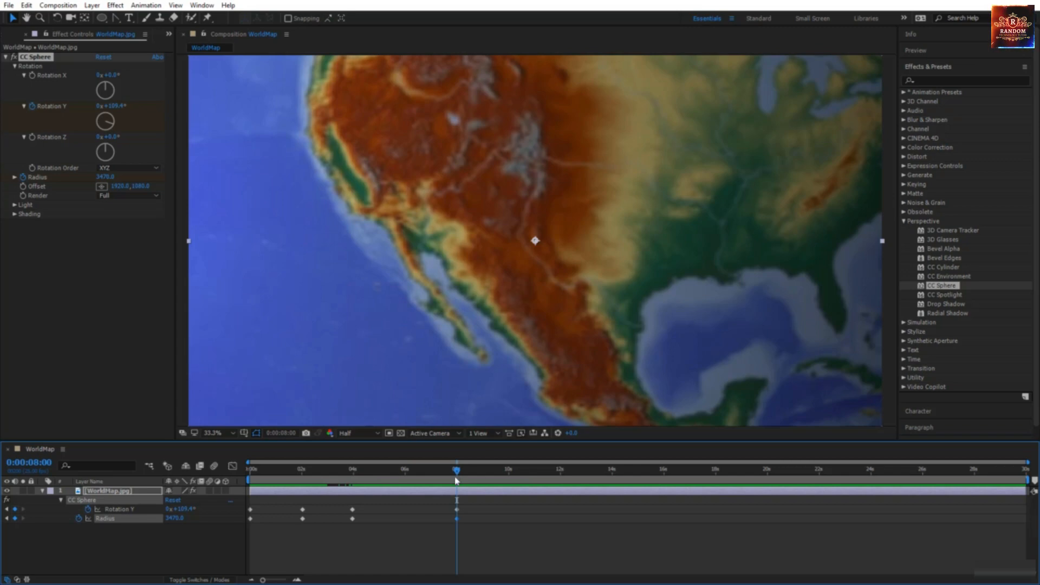
Step: At about 10 seconds set Radius back to 1000 and keyframe Rotation Y there
left_click_drag(456, 475, 513, 489)
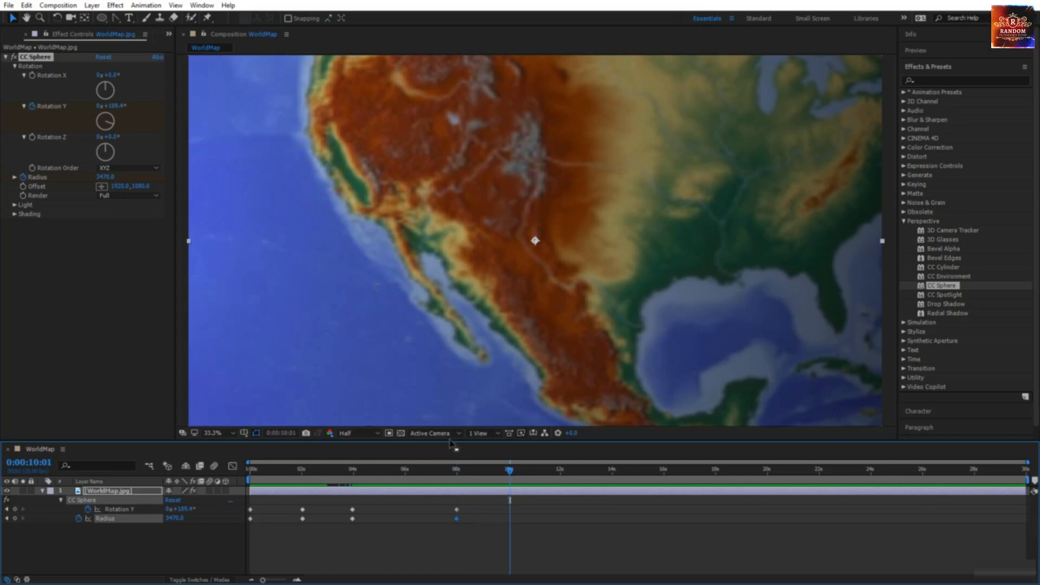
left_click(105, 178)
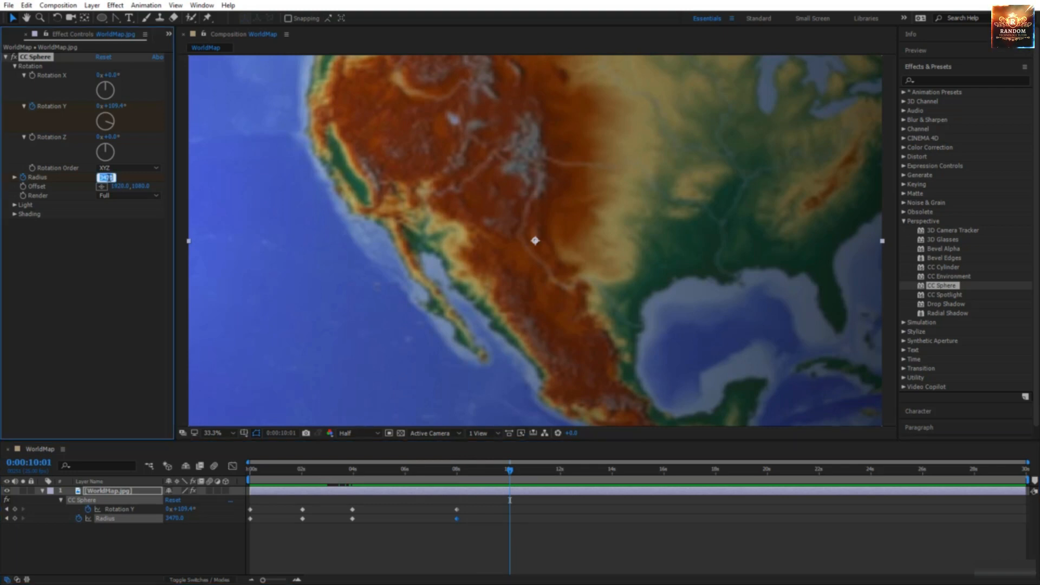
type("1000")
key("Return")
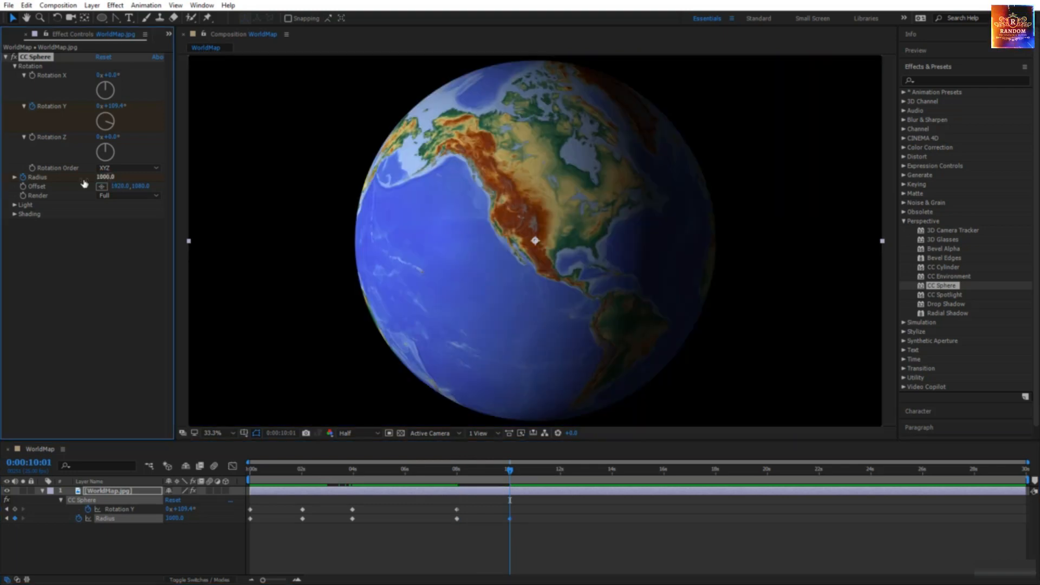
left_click(15, 510)
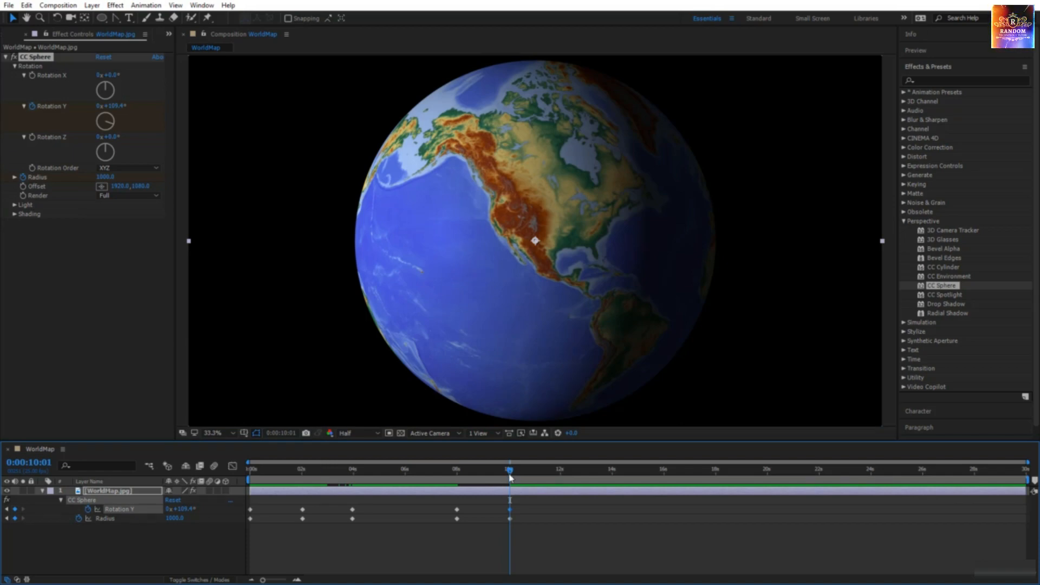
left_click_drag(509, 477, 559, 489)
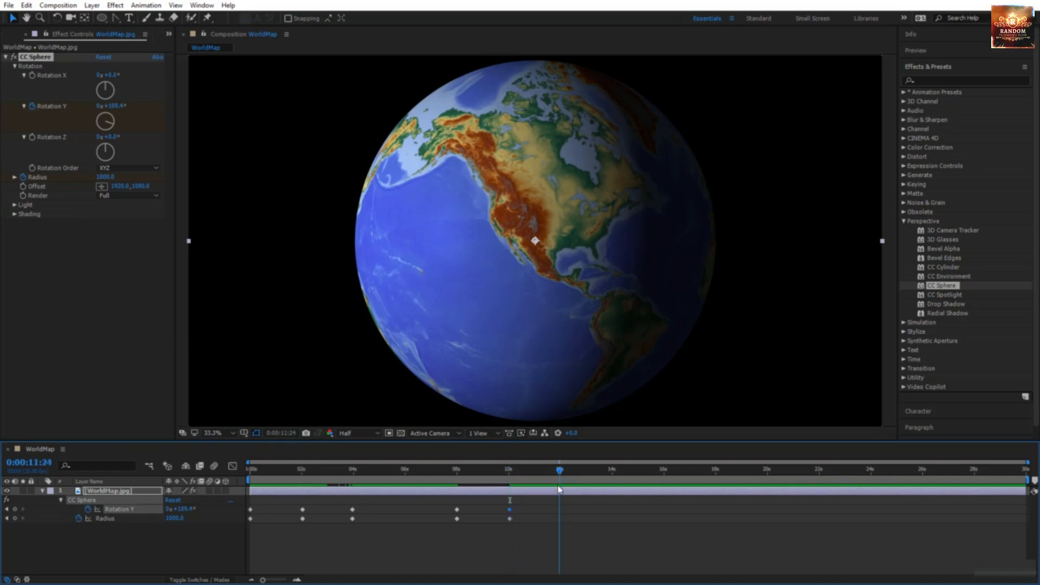
Step: Spin the globe to face Asia around 12 seconds, then zoom in on Tibet at 14 seconds
key("Return")
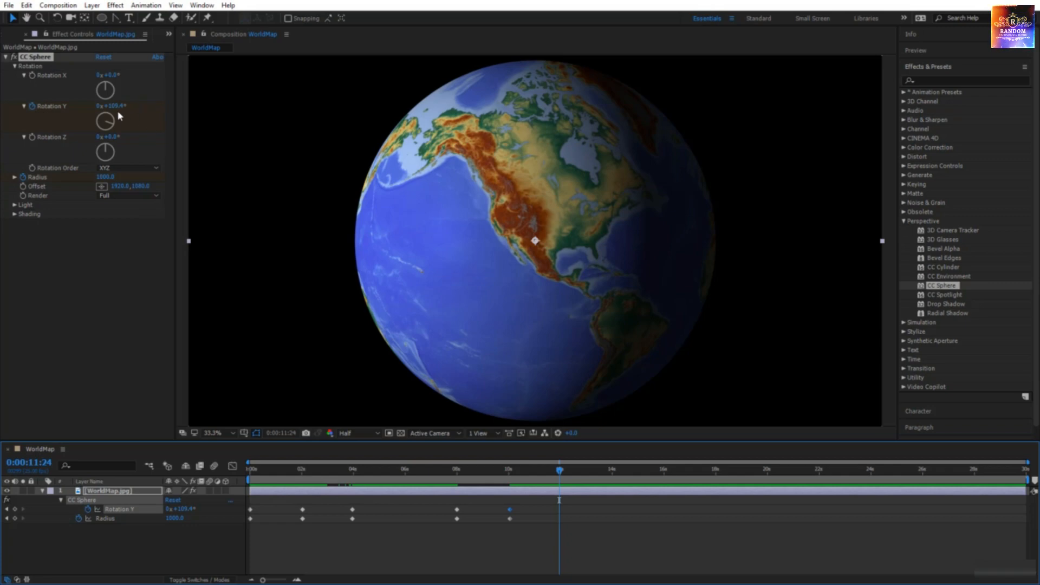
left_click_drag(114, 107, 49, 118)
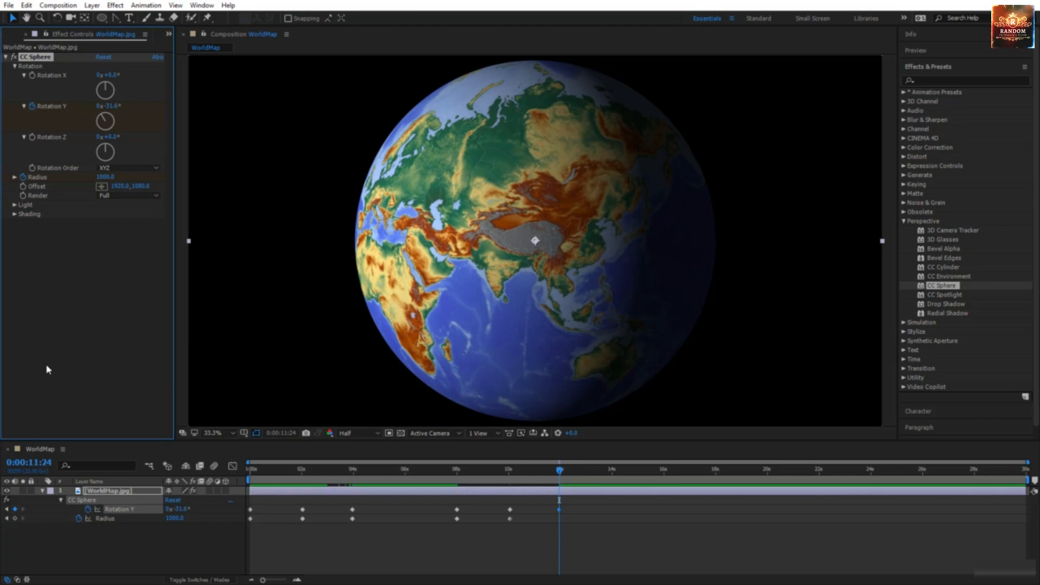
left_click(15, 518)
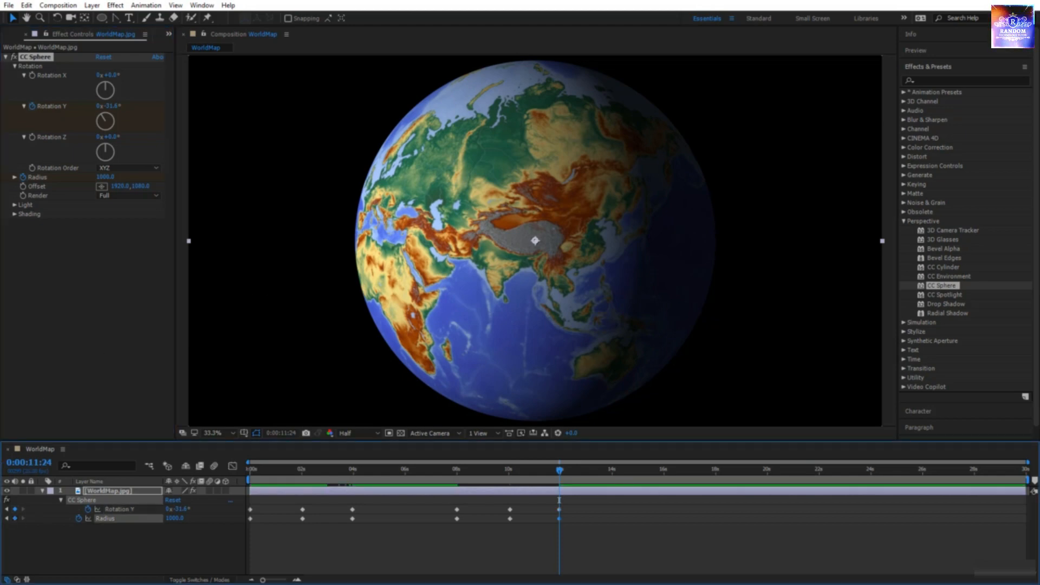
left_click_drag(559, 479, 616, 515)
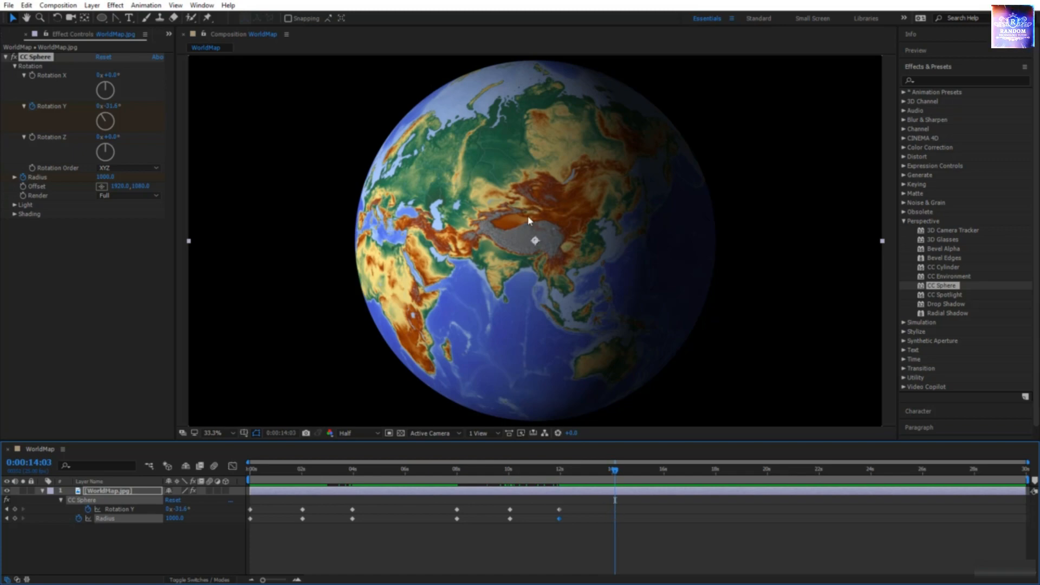
left_click(106, 178)
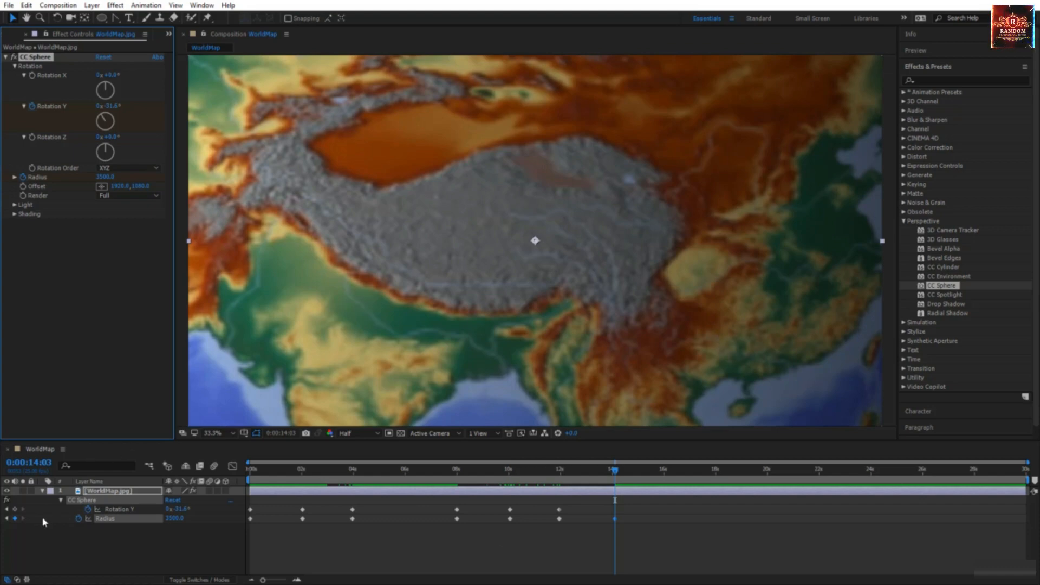
left_click(15, 509)
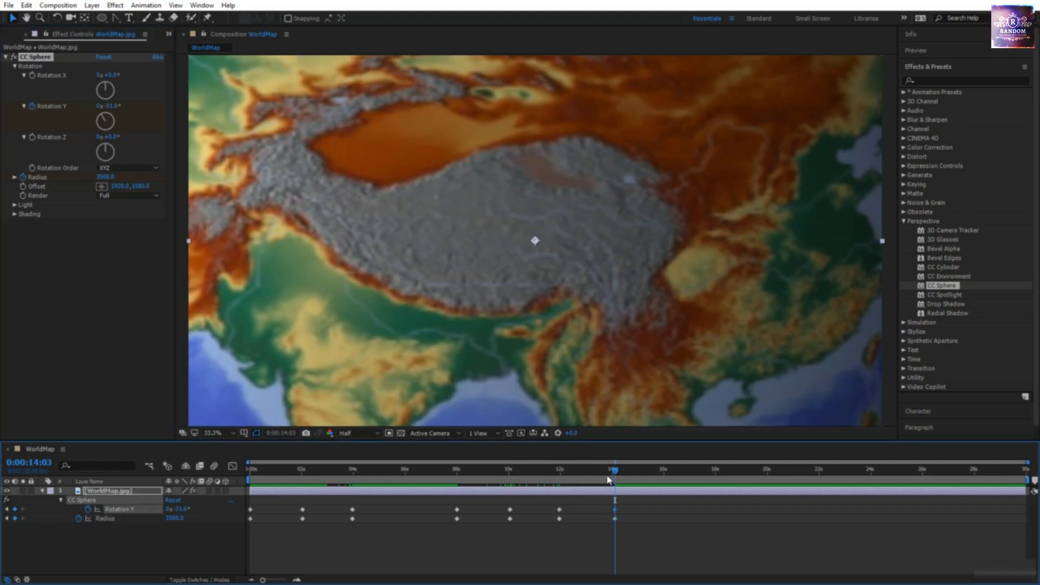
Step: Hold rotation and radius with keyframes at 18 seconds, then change Radius near 20 seconds to zoom out
left_click_drag(617, 478, 714, 485)
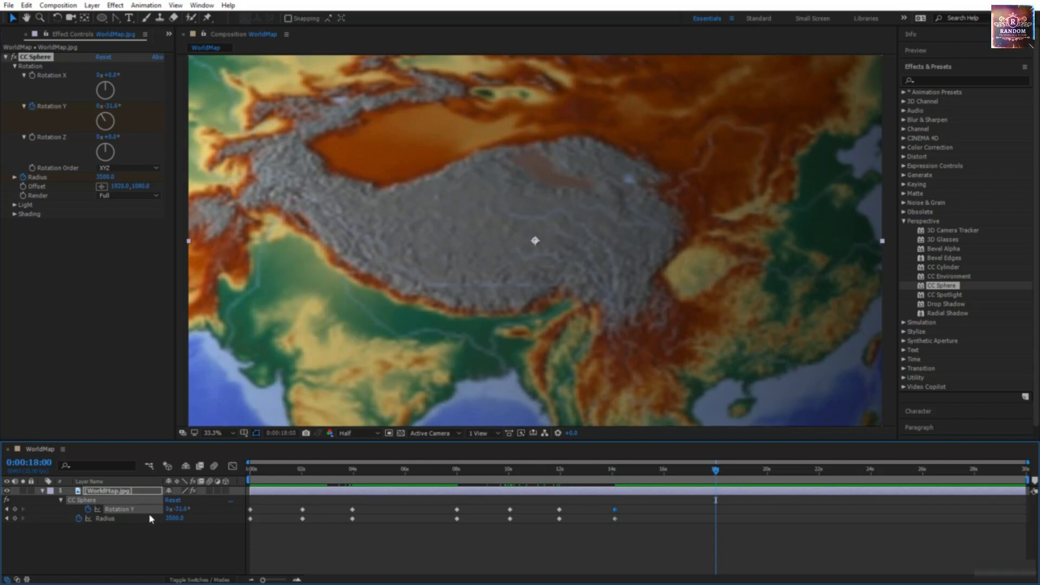
left_click(15, 510)
left_click(15, 518)
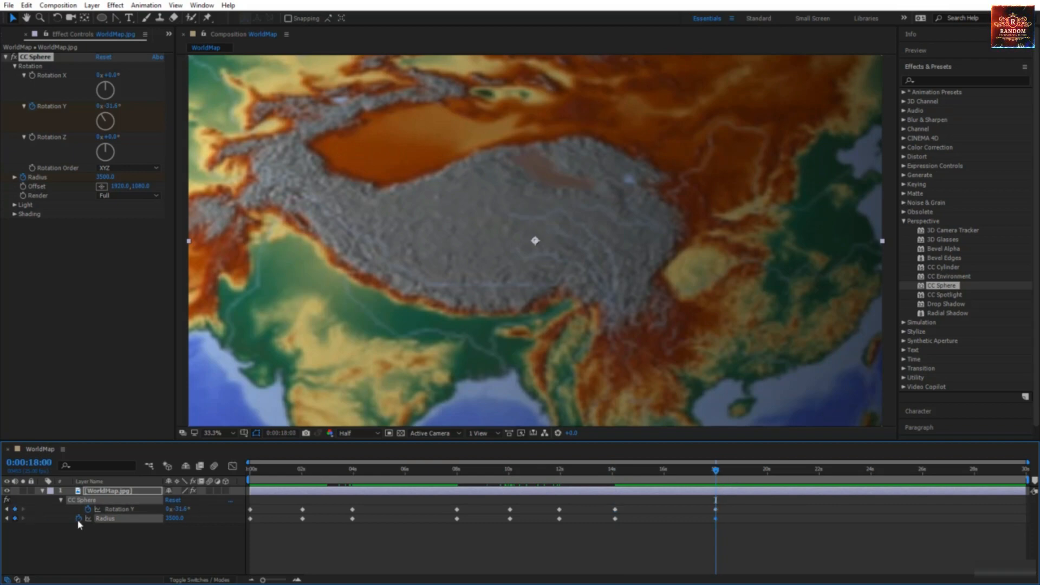
left_click_drag(715, 475, 767, 483)
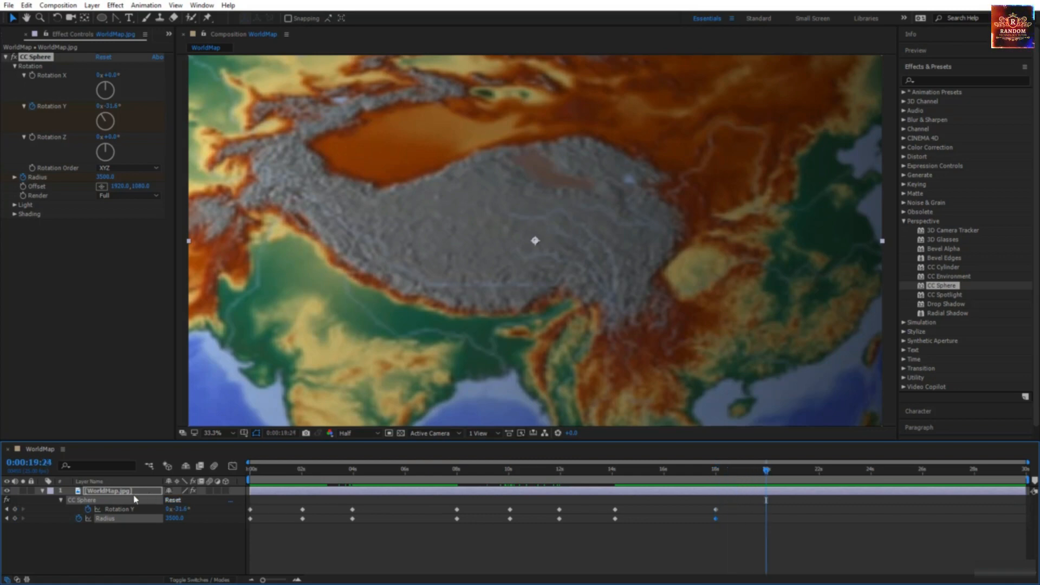
left_click(98, 178)
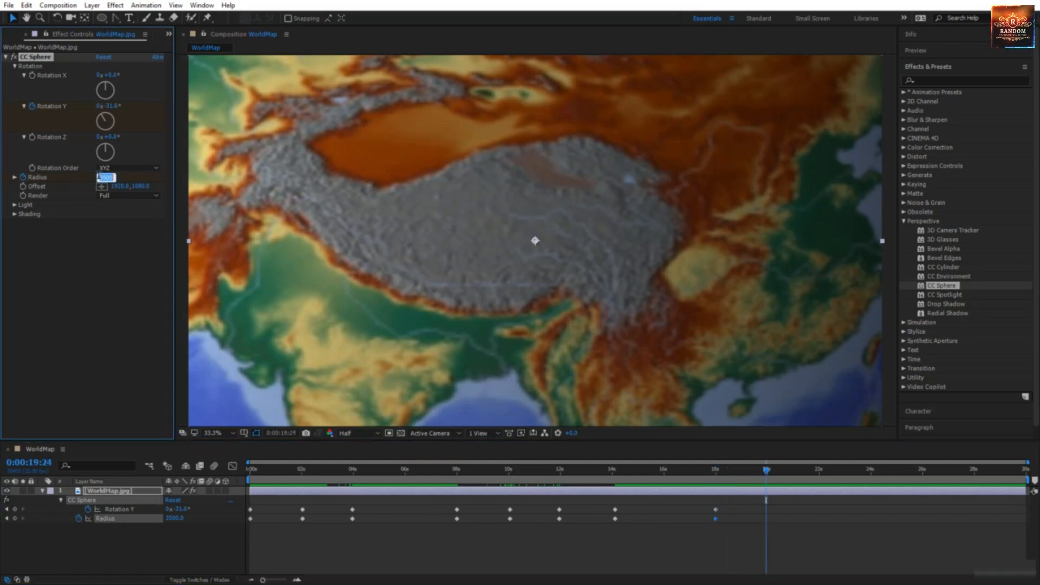
type("40")
type("00")
key("Return")
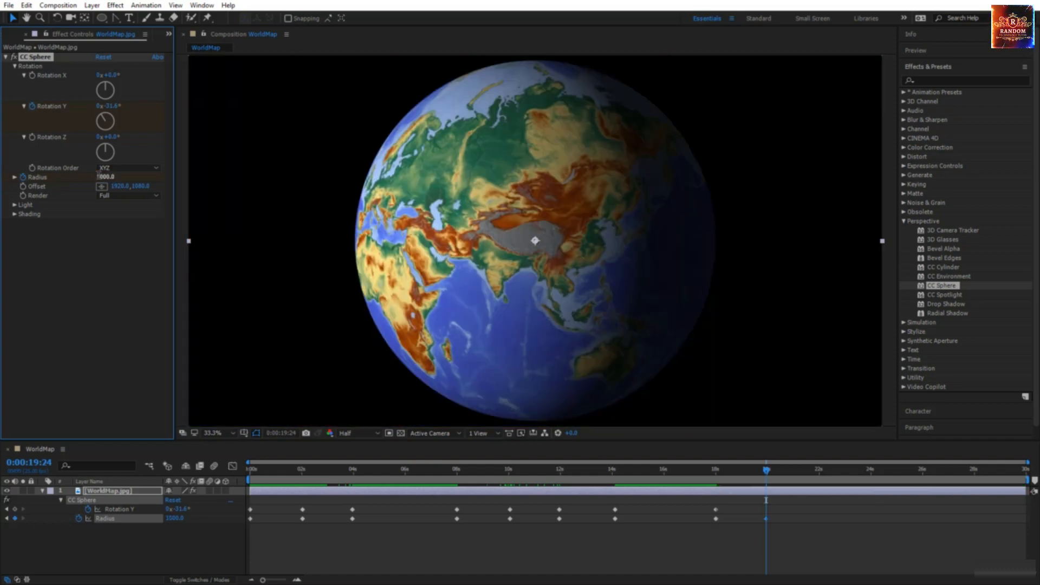
Step: Set the preview resolution to Third and play the animation from the start
left_click(355, 433)
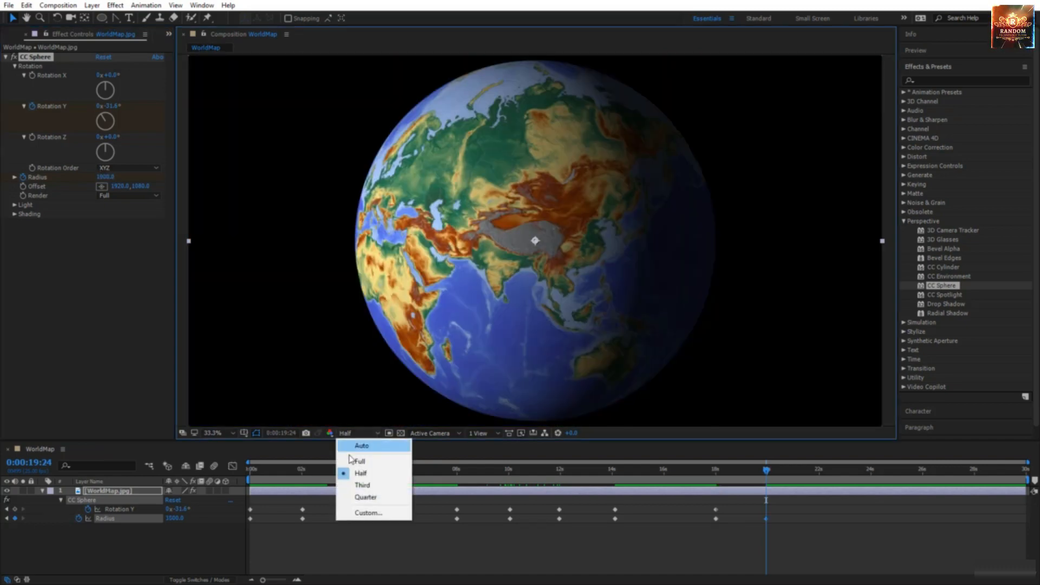
left_click(362, 485)
key("Home")
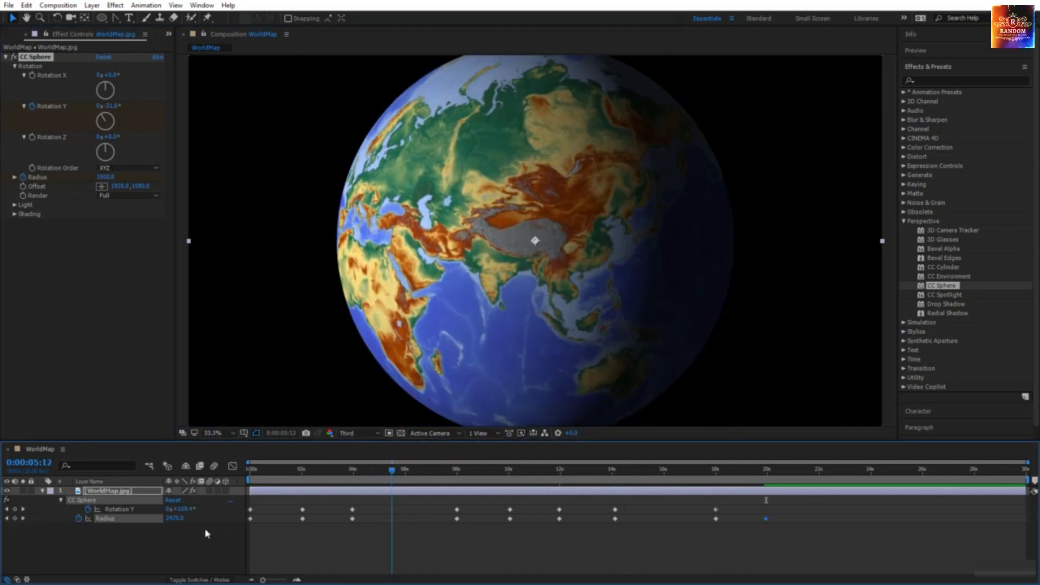
key("space")
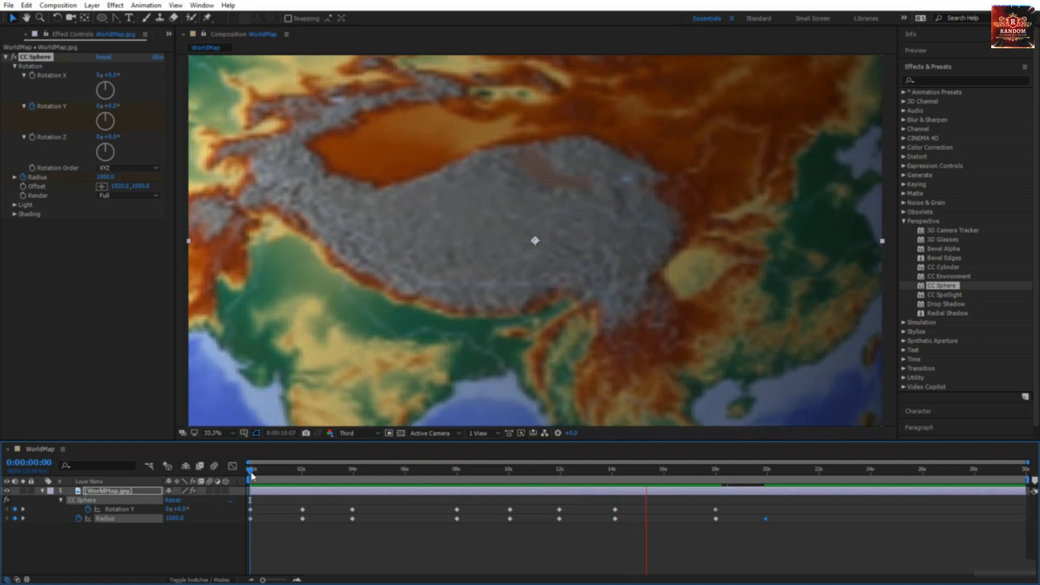
Step: Add a Rotation Y keyframe at 19:24 to keep Asia facing forward, then review and return to start
left_click_drag(252, 476, 766, 490)
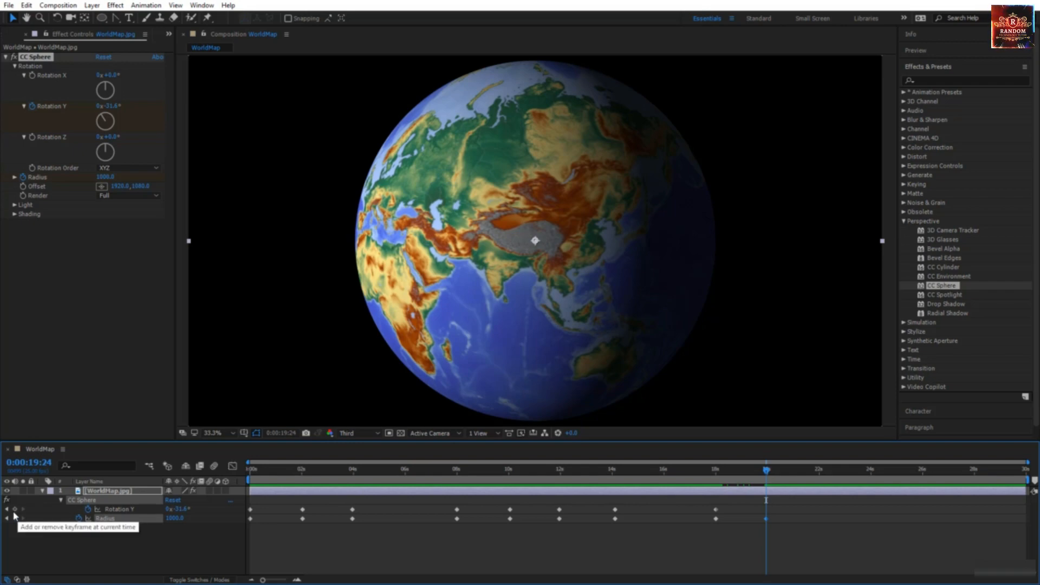
left_click(14, 509)
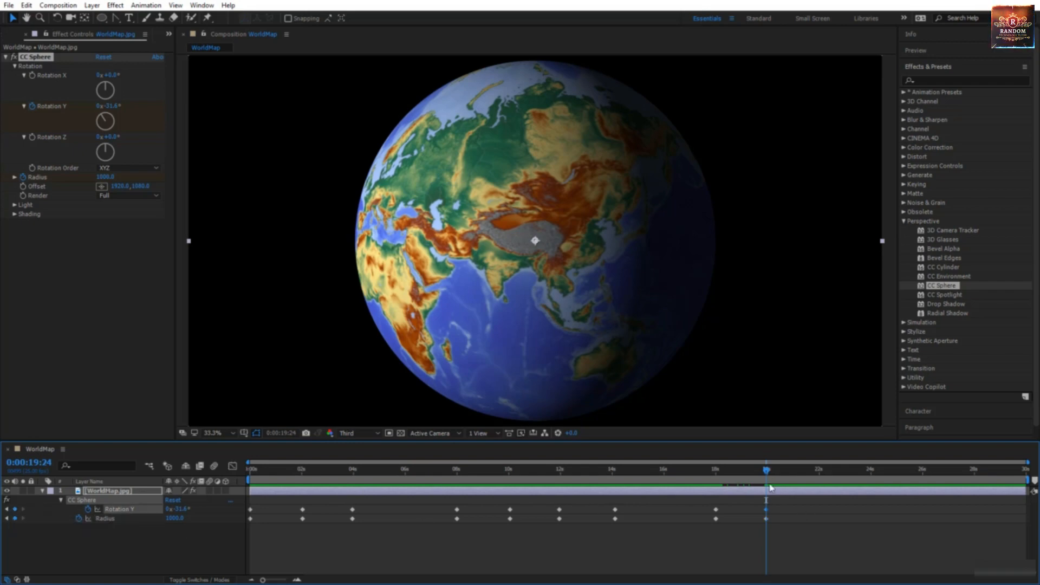
left_click_drag(766, 472, 990, 473)
key("Home")
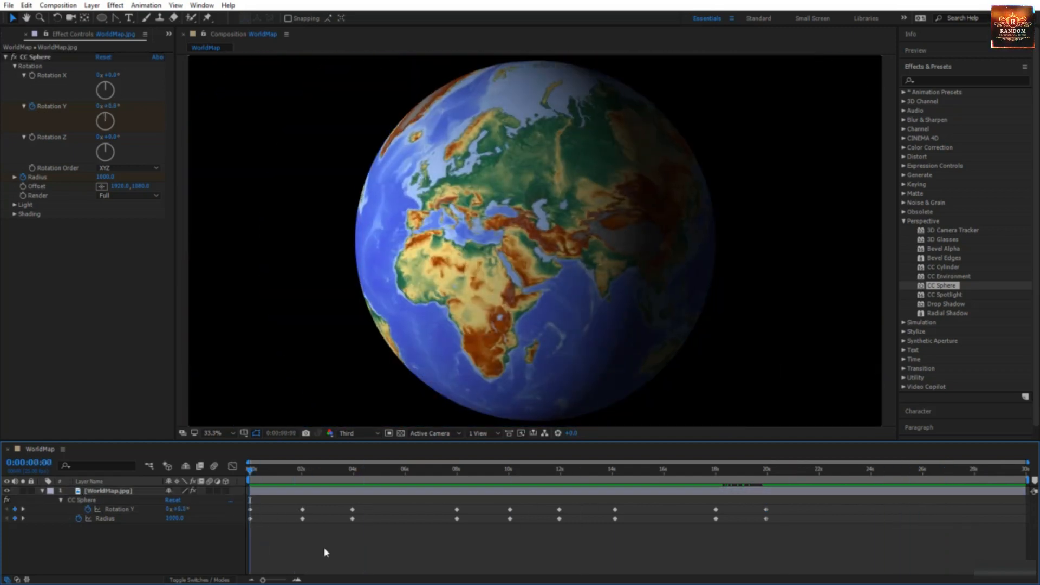
Step: Add a composition-sized blue solid and apply the Generate > Radio Waves effect to it
right_click(199, 542)
mouse_move(245, 443)
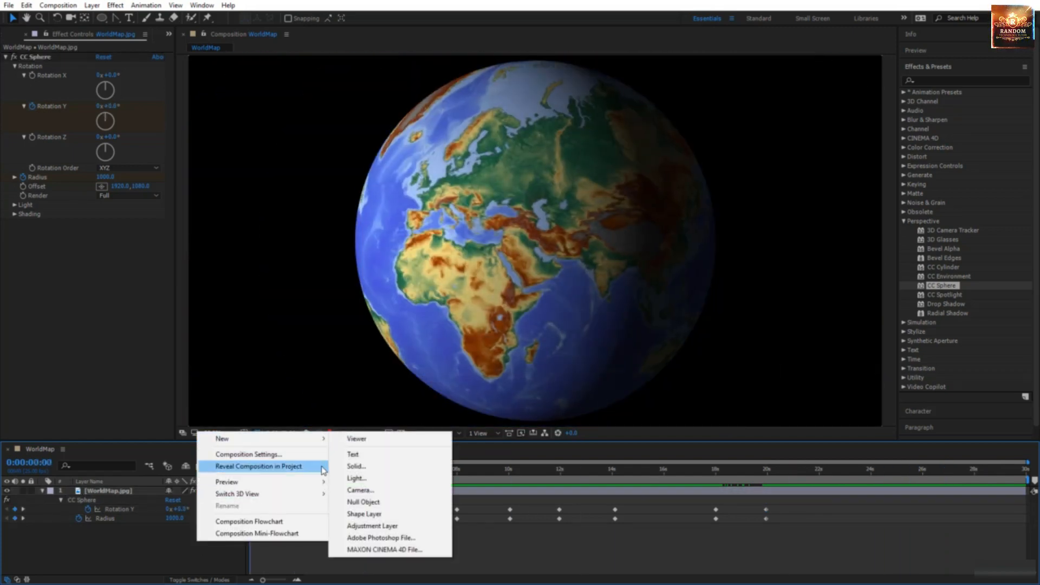
left_click(353, 467)
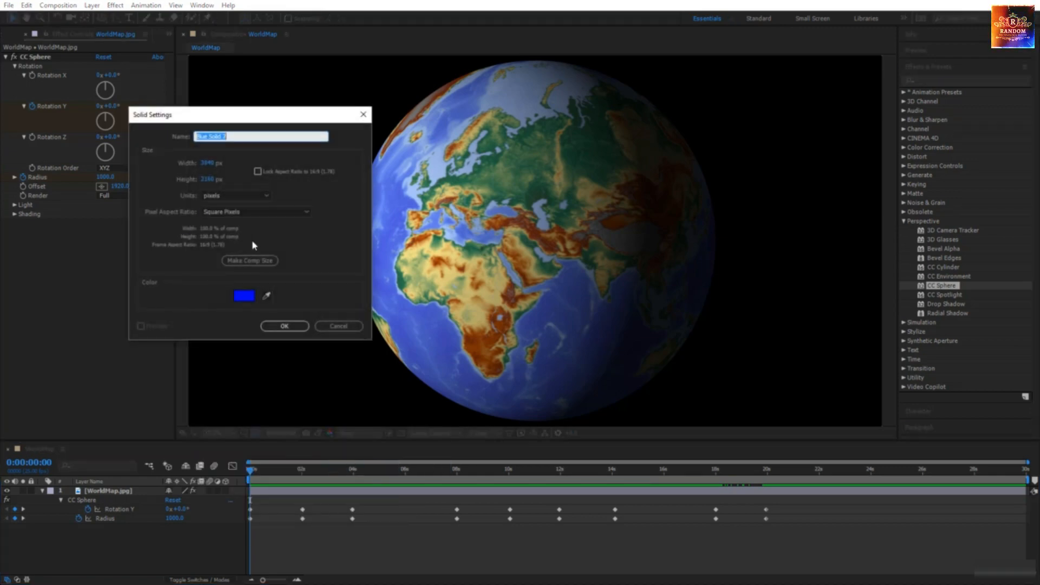
left_click(258, 261)
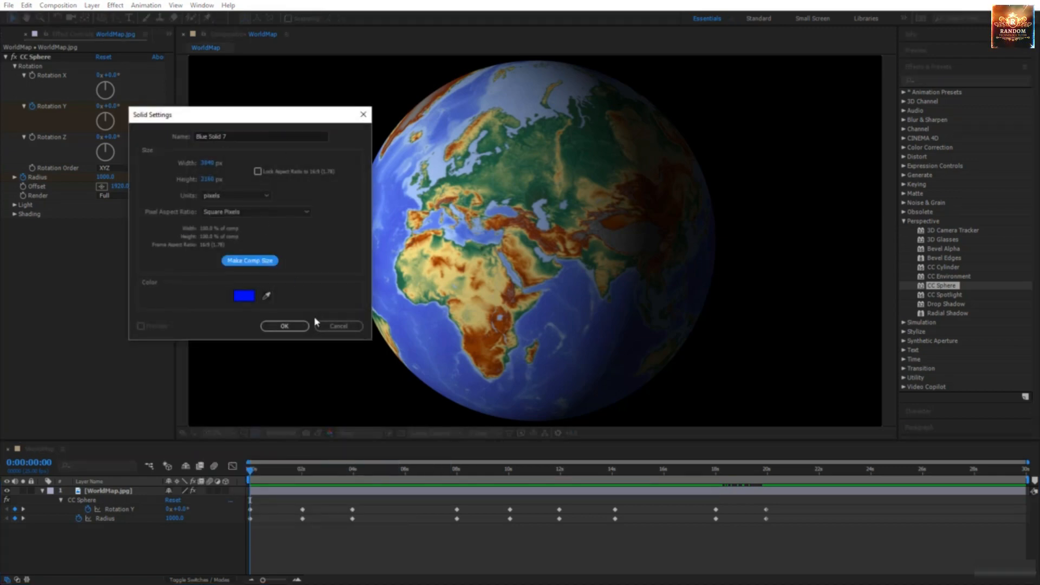
left_click(296, 328)
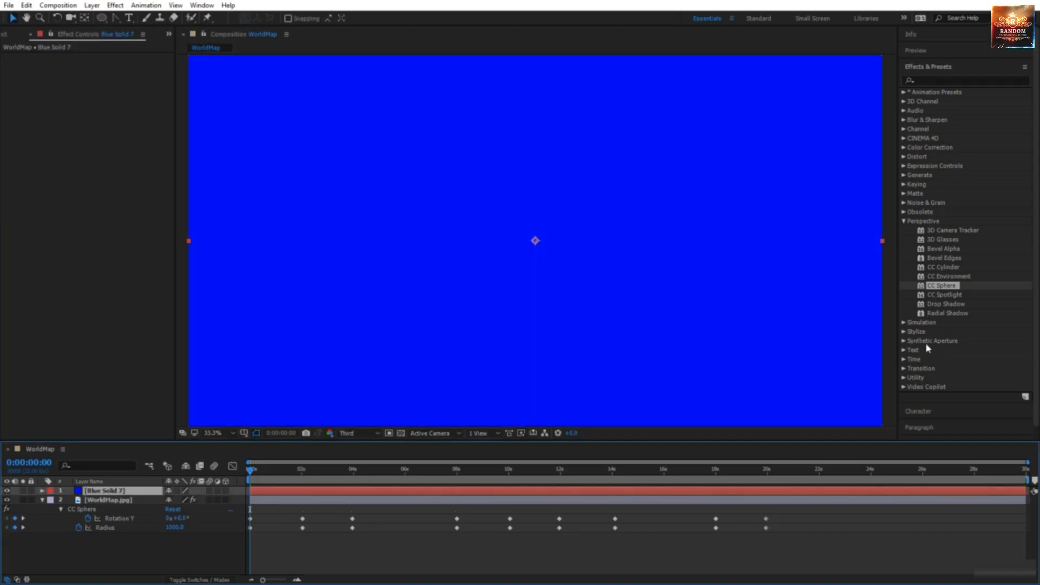
left_click(903, 176)
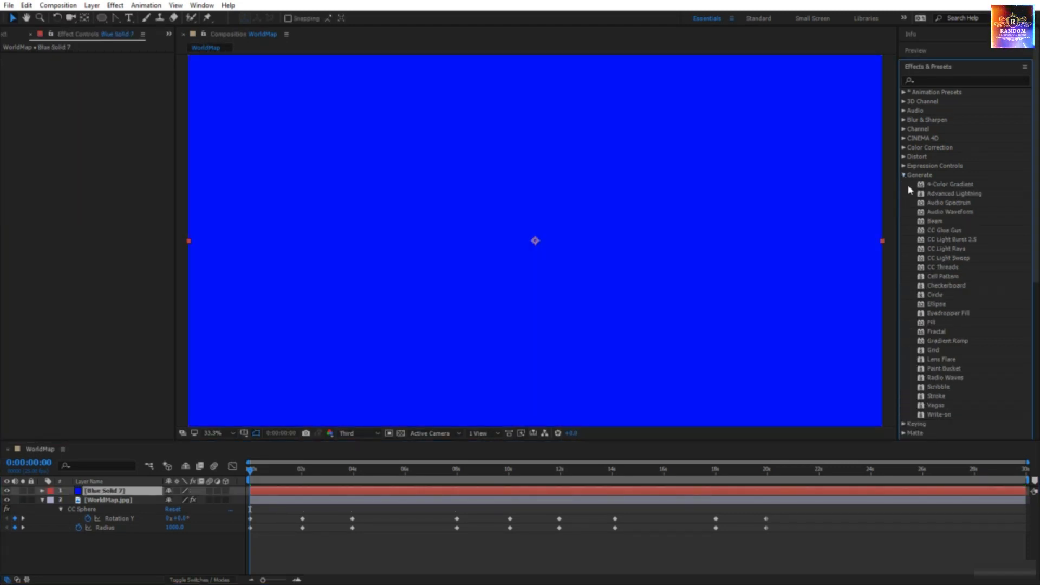
left_click_drag(953, 379, 601, 286)
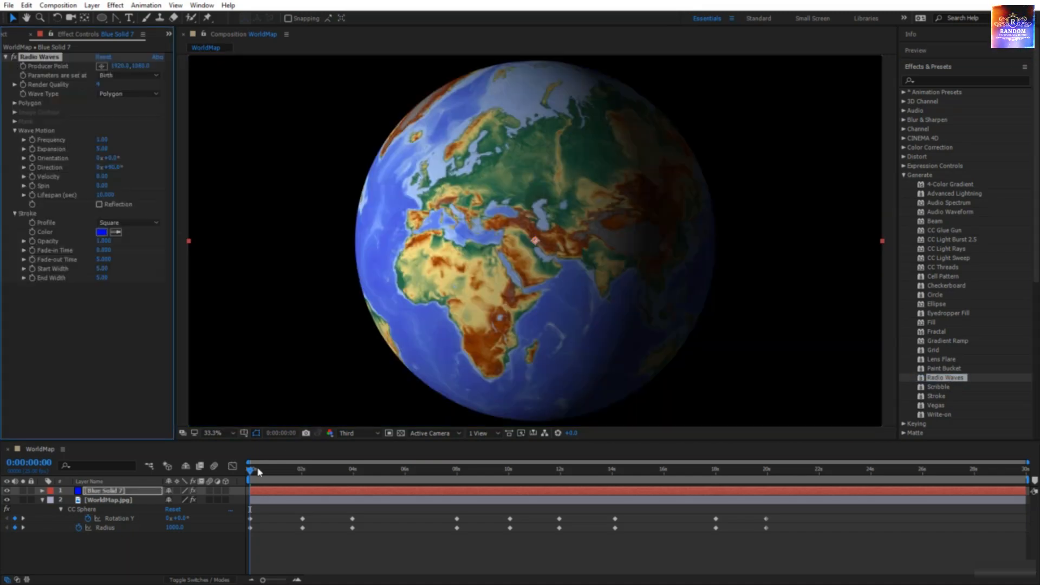
Step: Scrub to the 2-second mark where the globe faces North America under the blue rings
left_click_drag(258, 472, 303, 527)
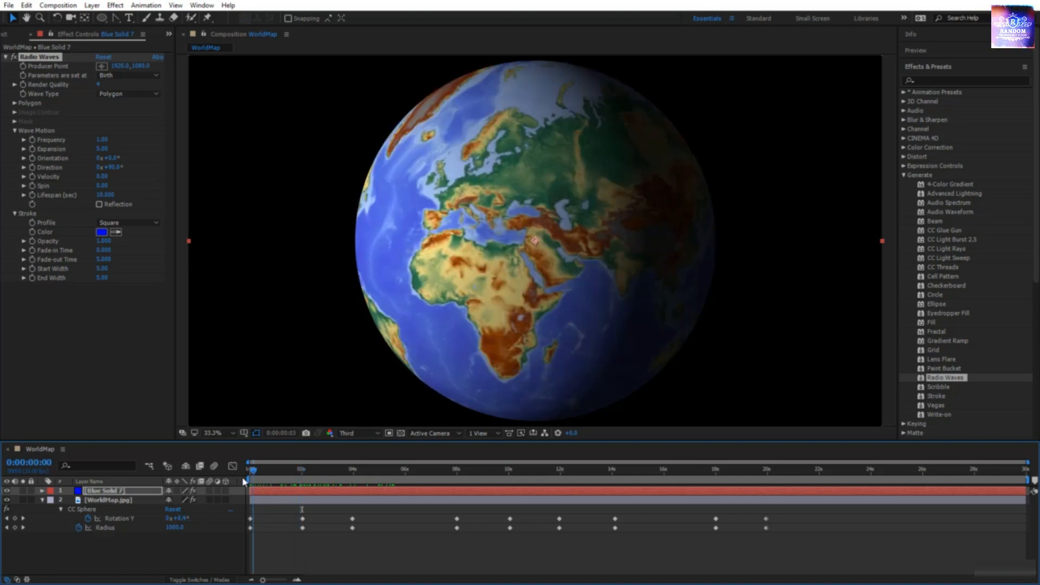
left_click(293, 470)
left_click_drag(299, 490, 302, 491)
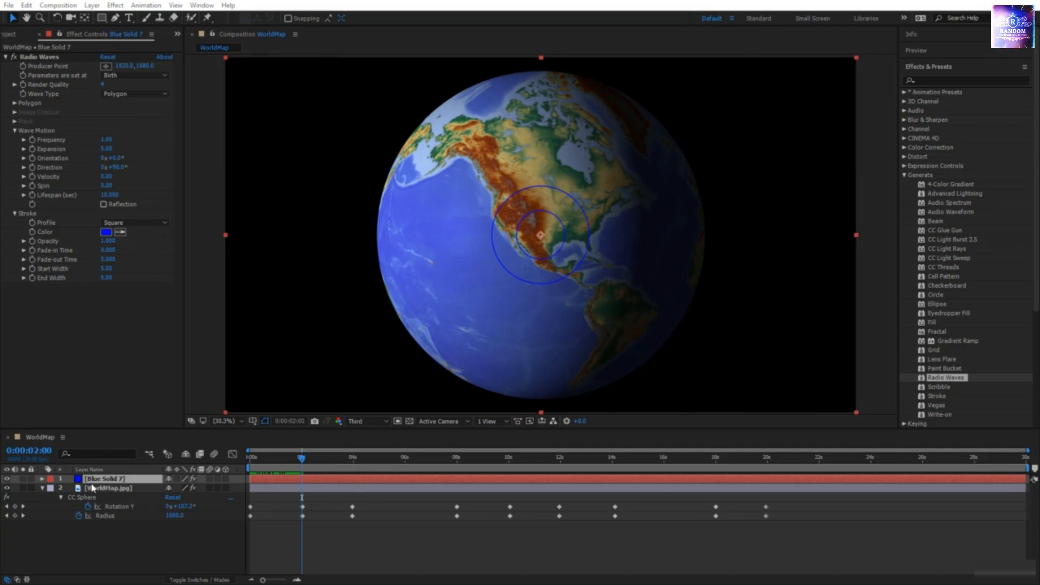
Step: Slide Blue Solid 7 to start at 2 seconds and trim its out point at about 10 seconds with Alt+]
mouse_move(305, 461)
left_mouse_down()
mouse_move(251, 464)
mouse_move(302, 469)
left_mouse_up()
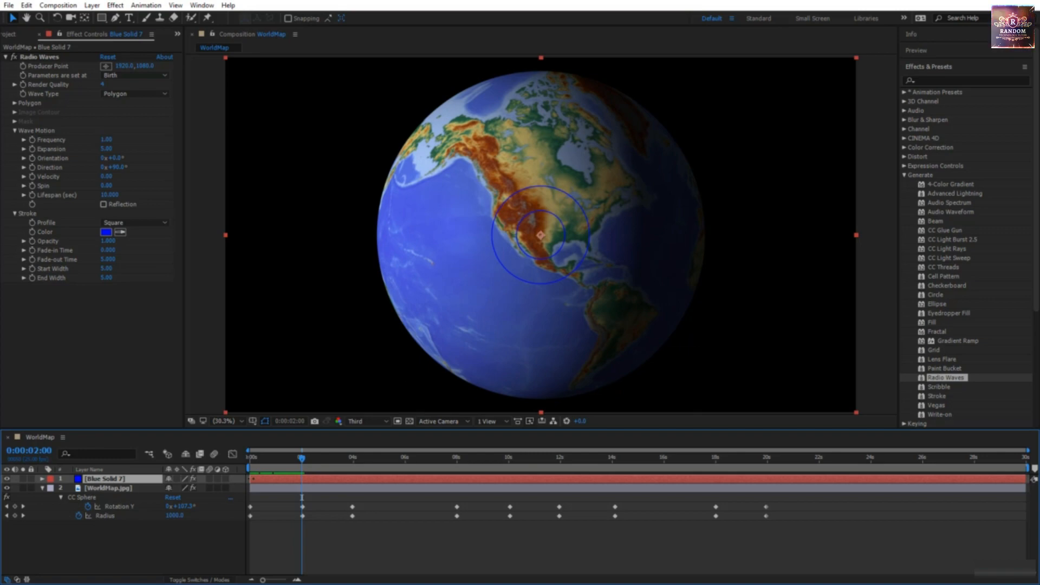
left_click_drag(253, 479, 304, 480)
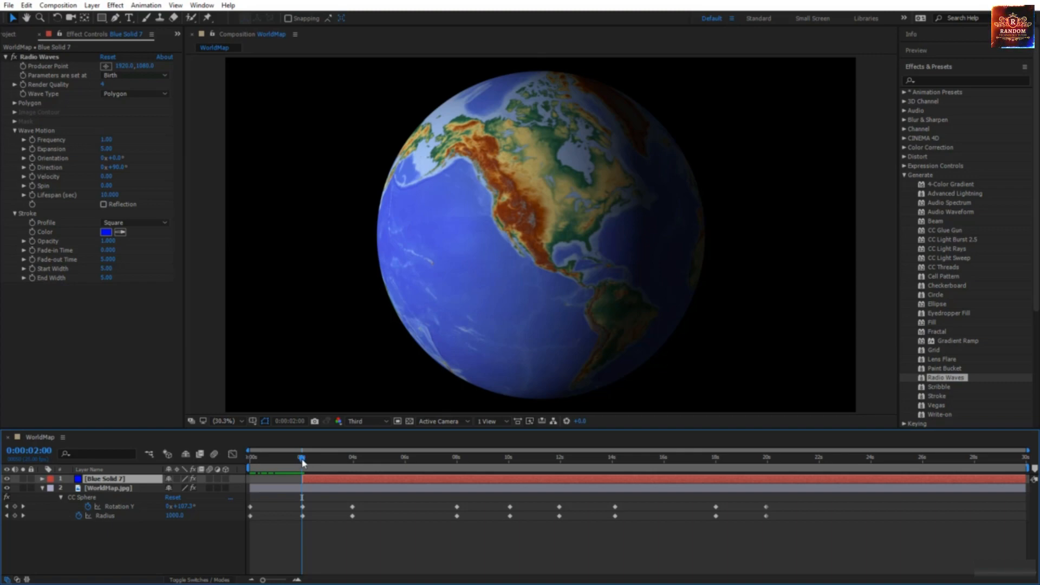
left_click_drag(302, 462, 303, 462)
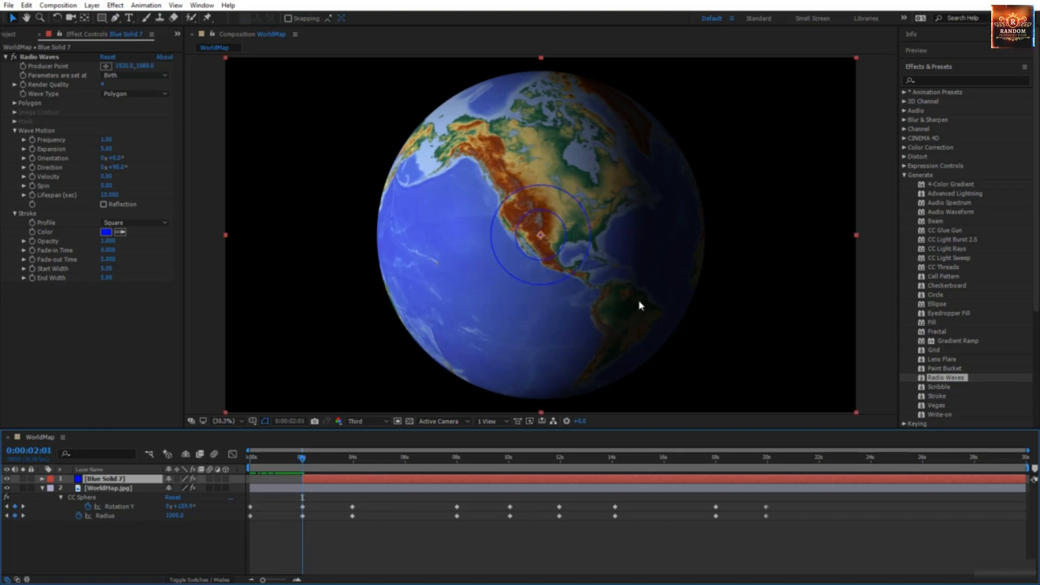
left_click(301, 458)
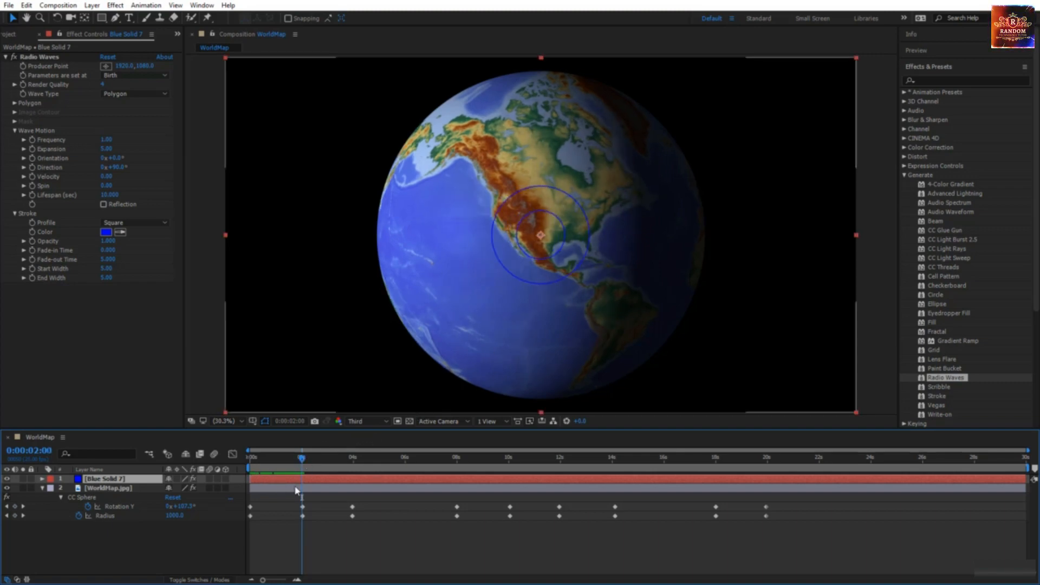
left_click_drag(280, 481, 334, 486)
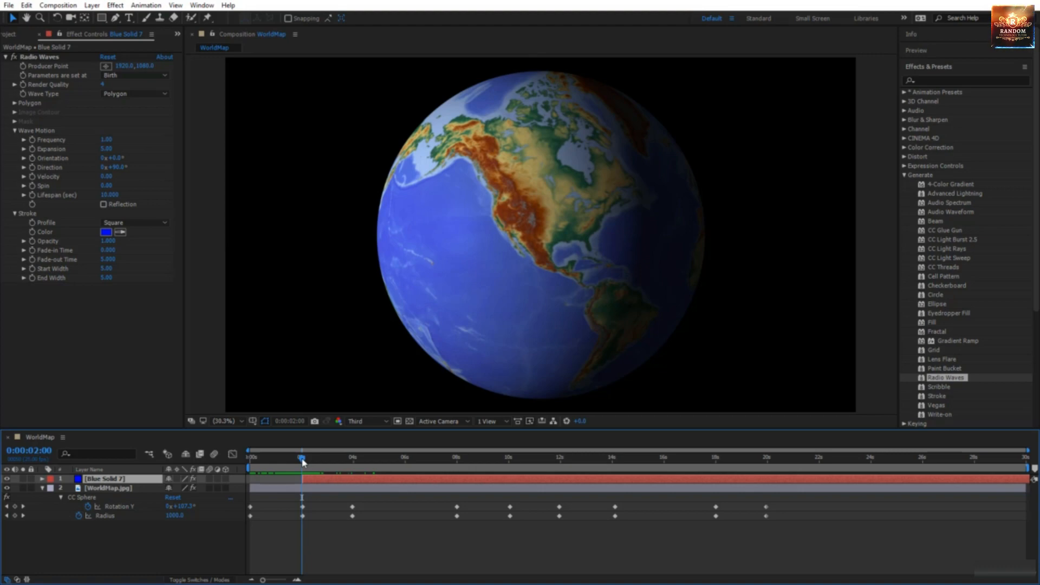
left_click_drag(302, 460, 510, 472)
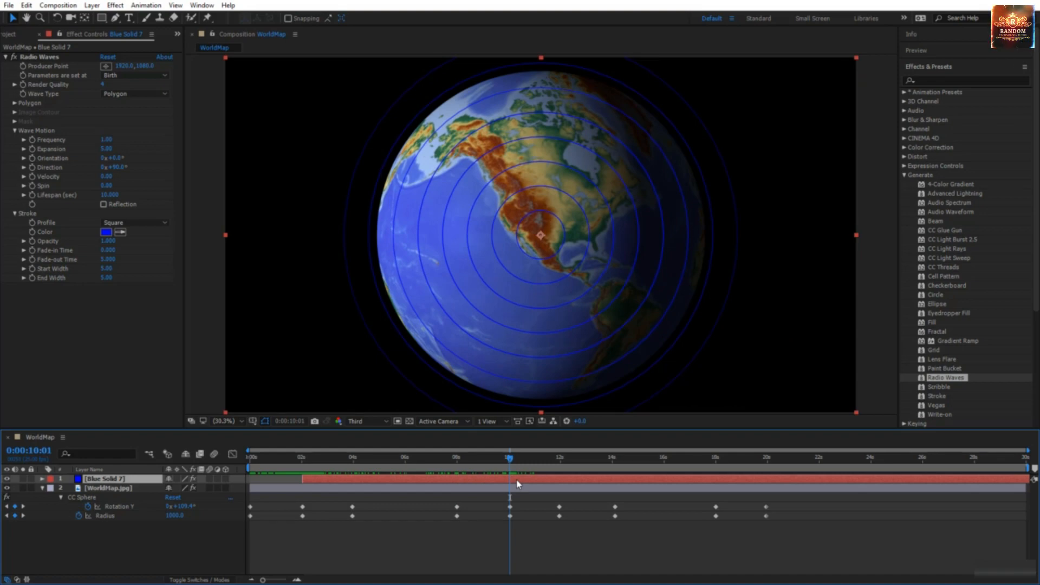
key("alt+bracketright")
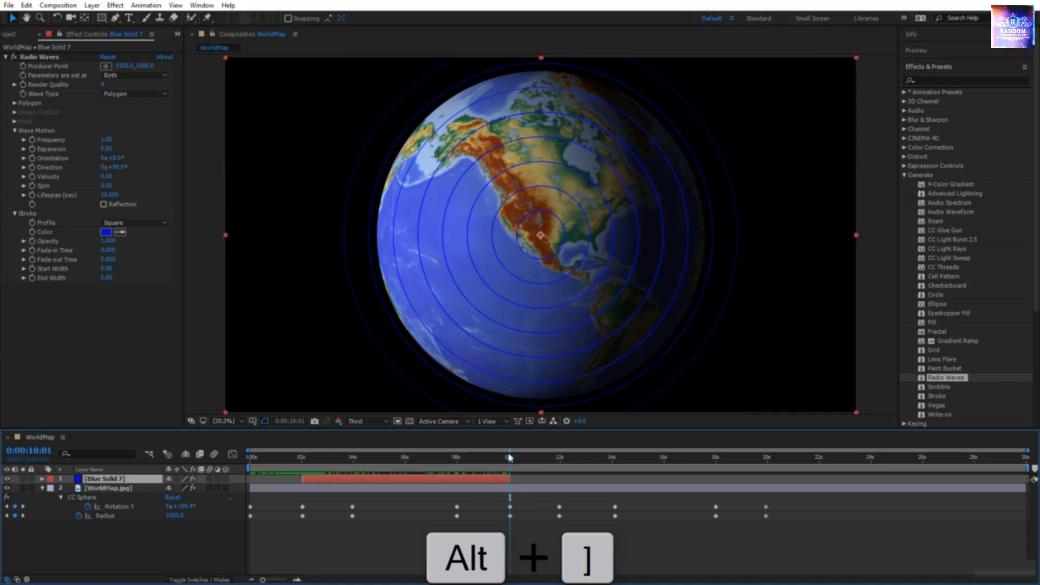
left_click_drag(508, 461, 467, 473)
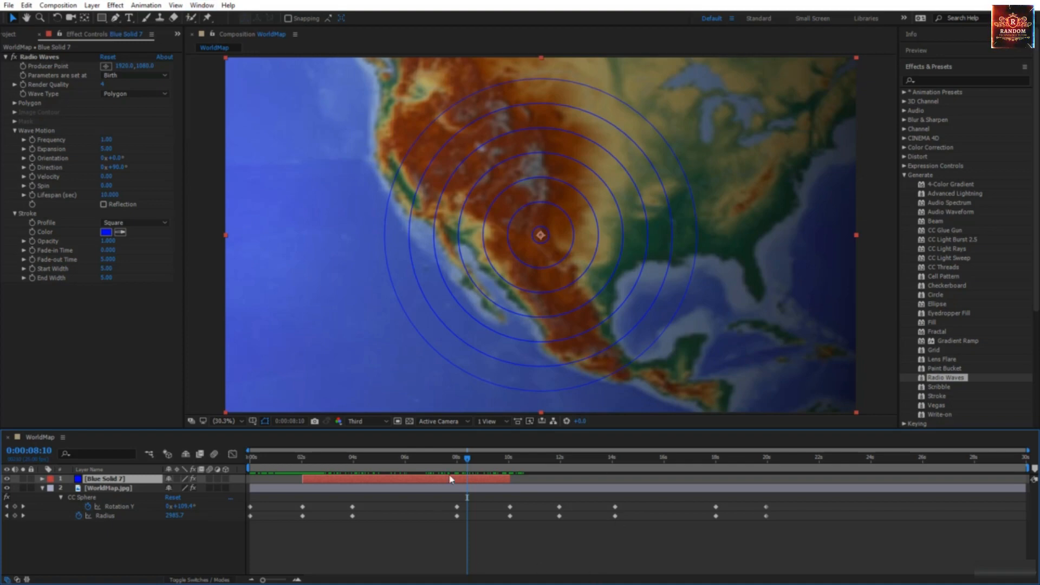
Step: Scrub back to about 6:07 over western North America and select the Pen tool
left_click_drag(469, 466, 414, 508)
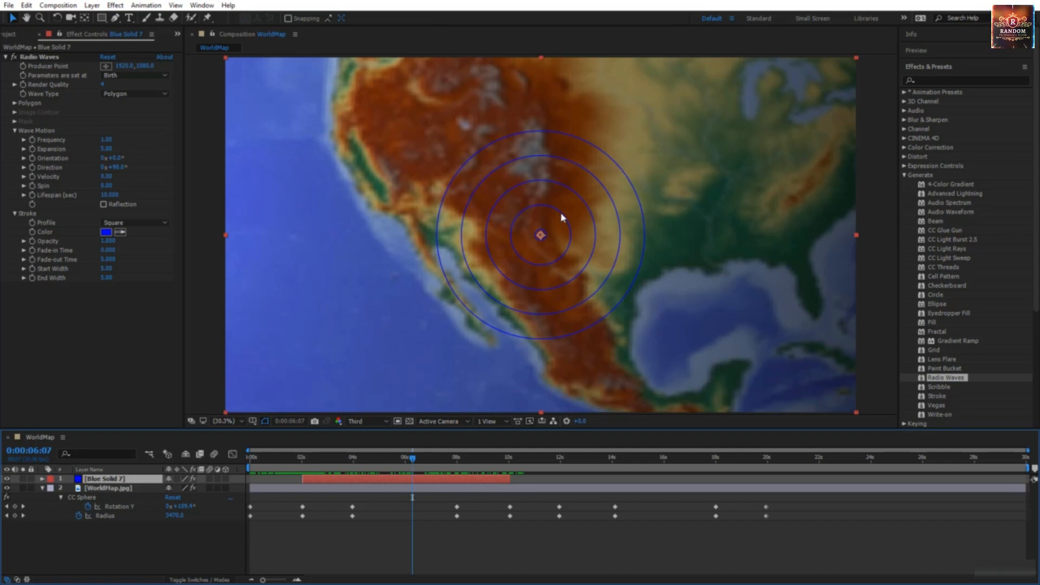
left_click(116, 18)
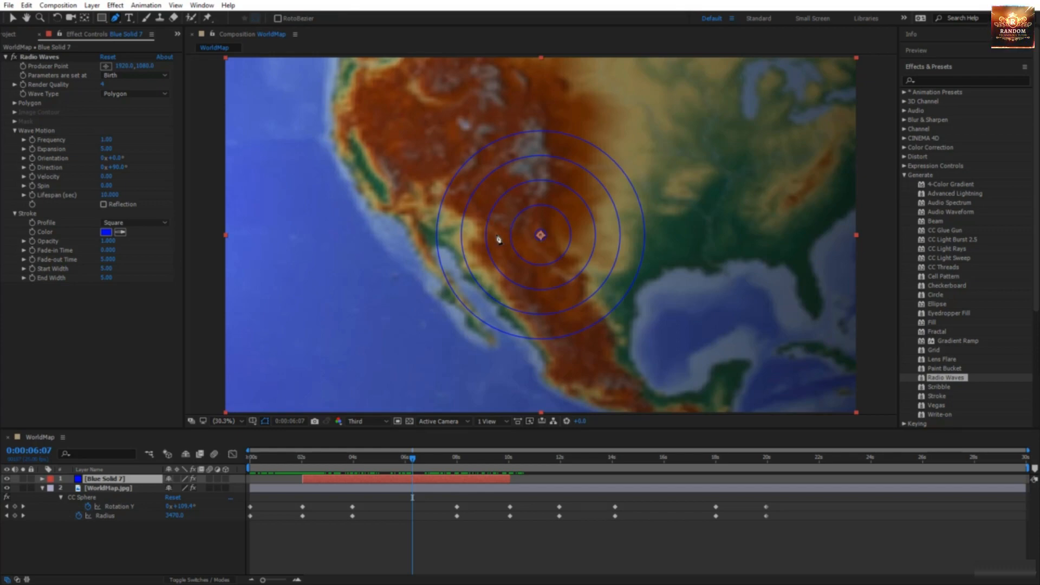
Step: Draw a closed curved Pen mask over the western United States and adjust one point
left_click_drag(488, 236, 499, 223)
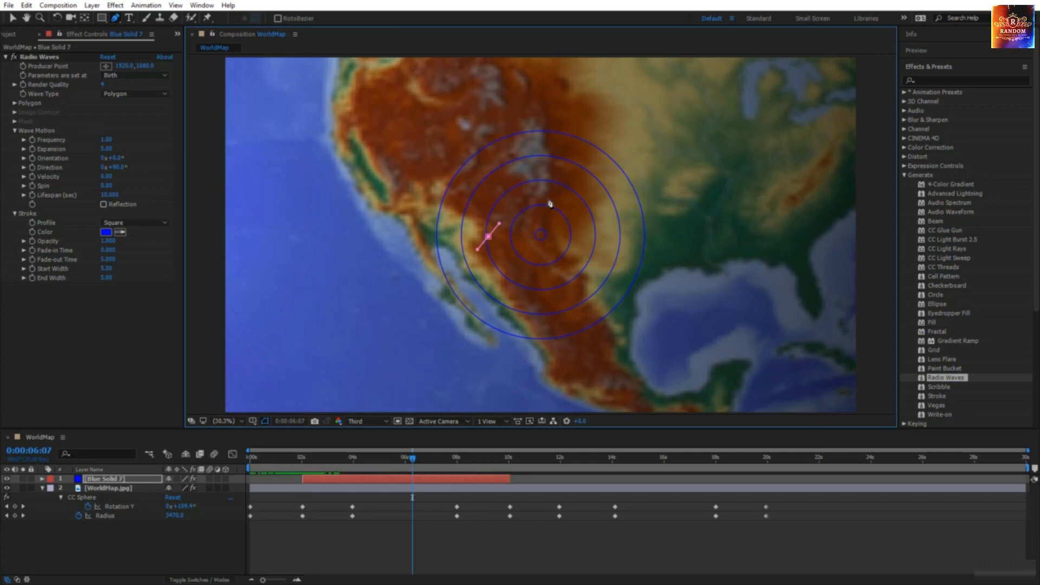
left_click_drag(558, 191, 595, 205)
left_click(620, 226)
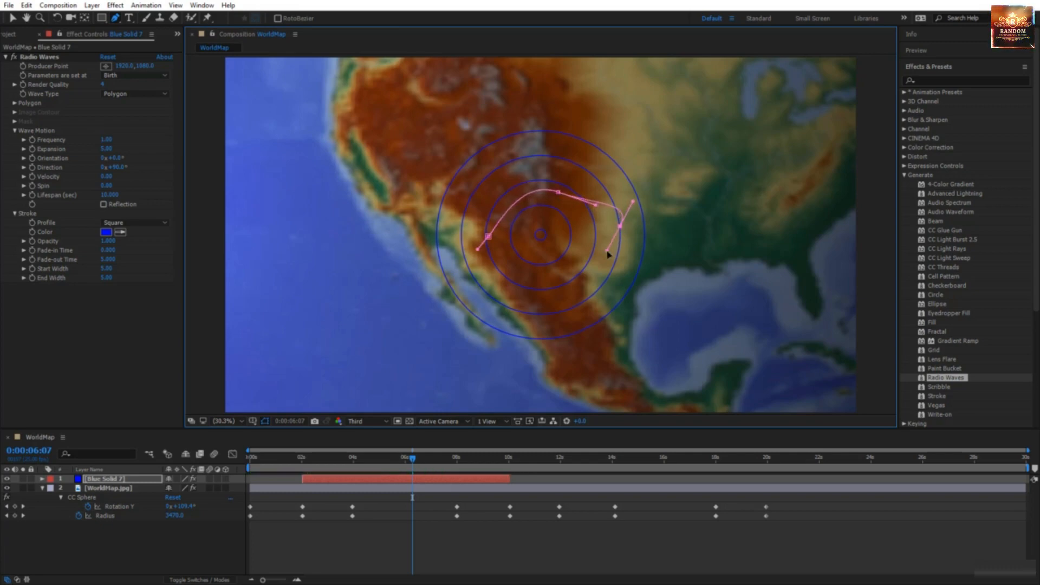
left_click(607, 250)
left_click(592, 269)
left_click(583, 287)
left_click_drag(585, 304, 498, 273)
left_click(547, 314)
left_click(531, 290)
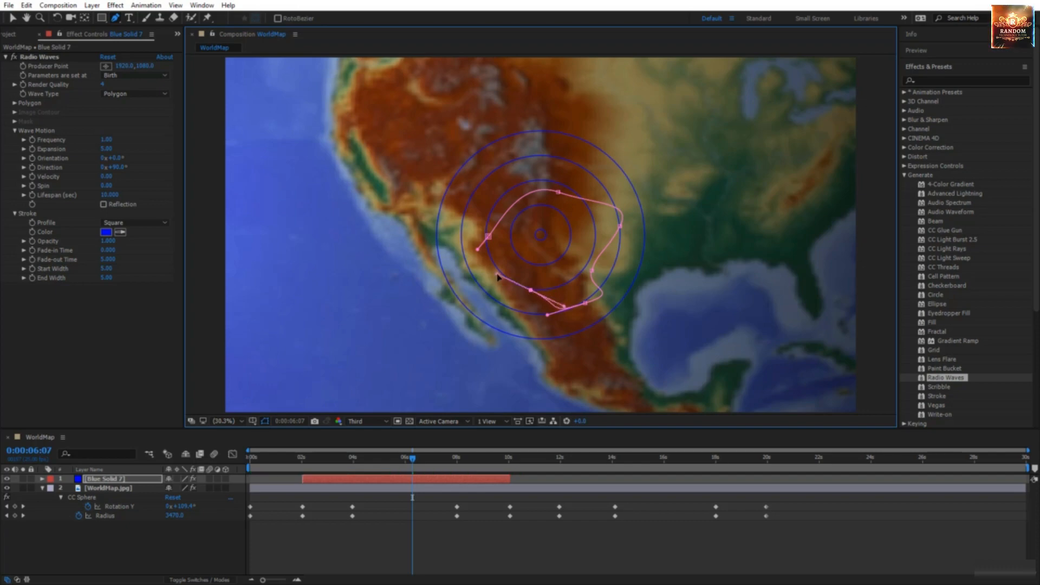
left_click_drag(489, 237, 491, 261)
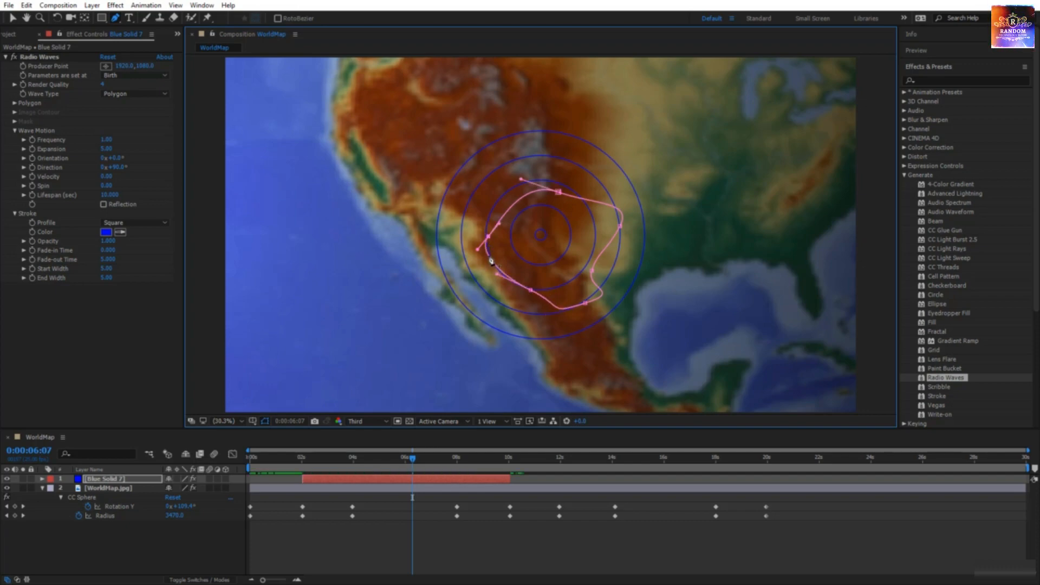
left_click_drag(533, 294, 530, 277)
Step: Set Radio Waves Wave Type to Mask using Mask 1, then scrub to preview the ripples
left_click(138, 94)
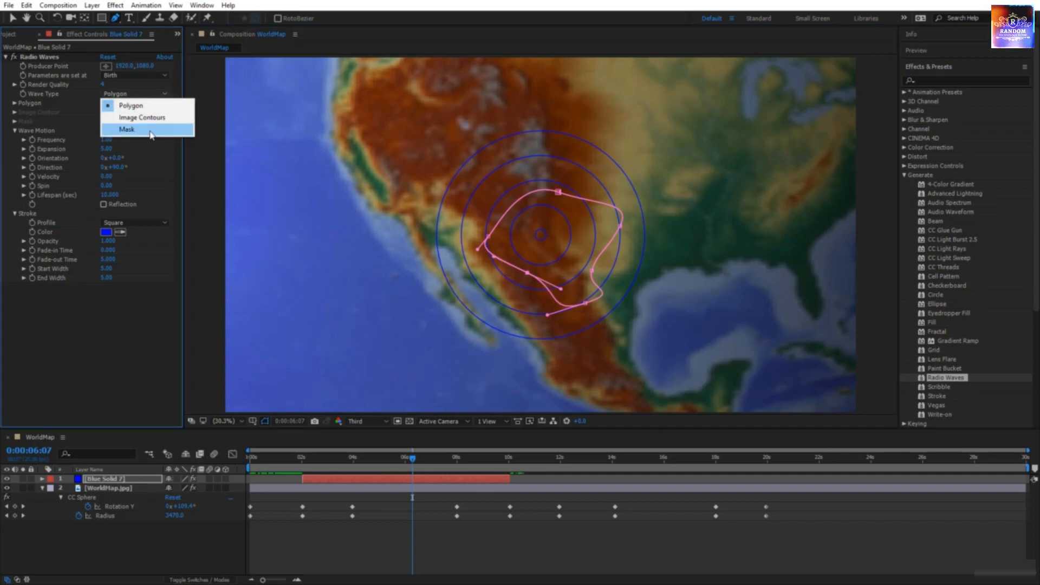
left_click(127, 129)
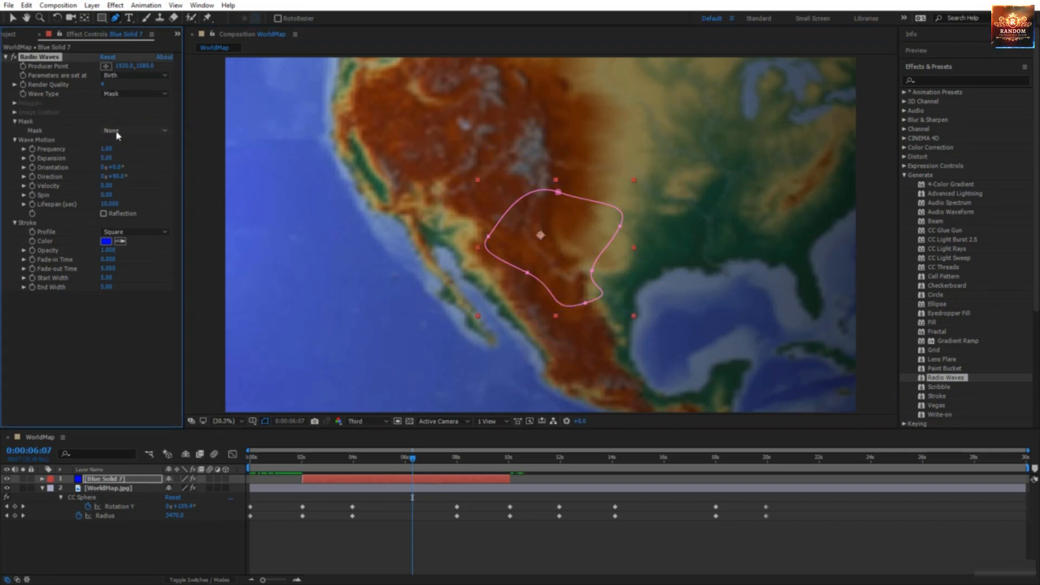
left_click(117, 132)
left_click(128, 158)
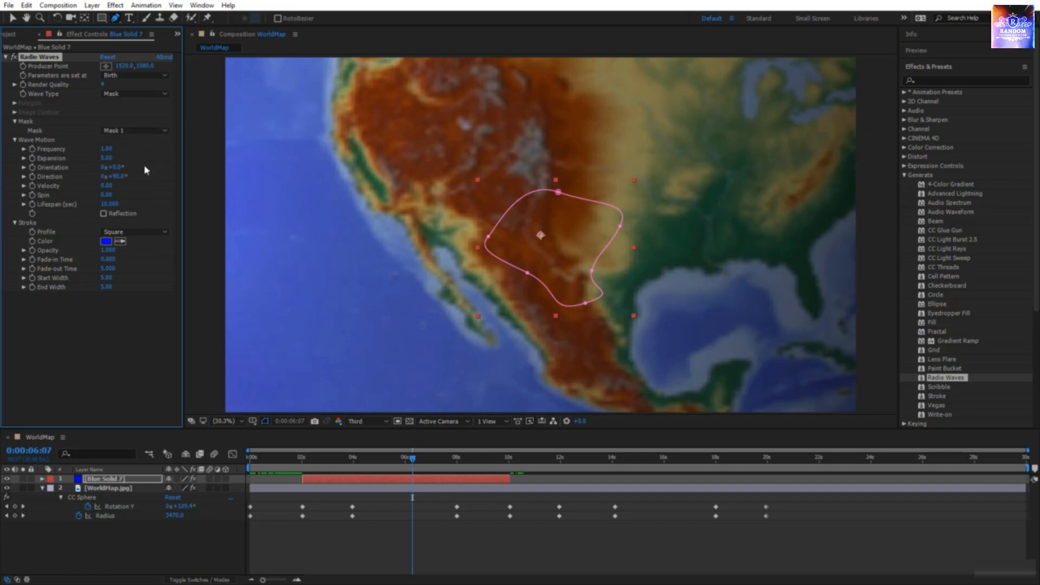
left_click_drag(412, 462, 457, 489)
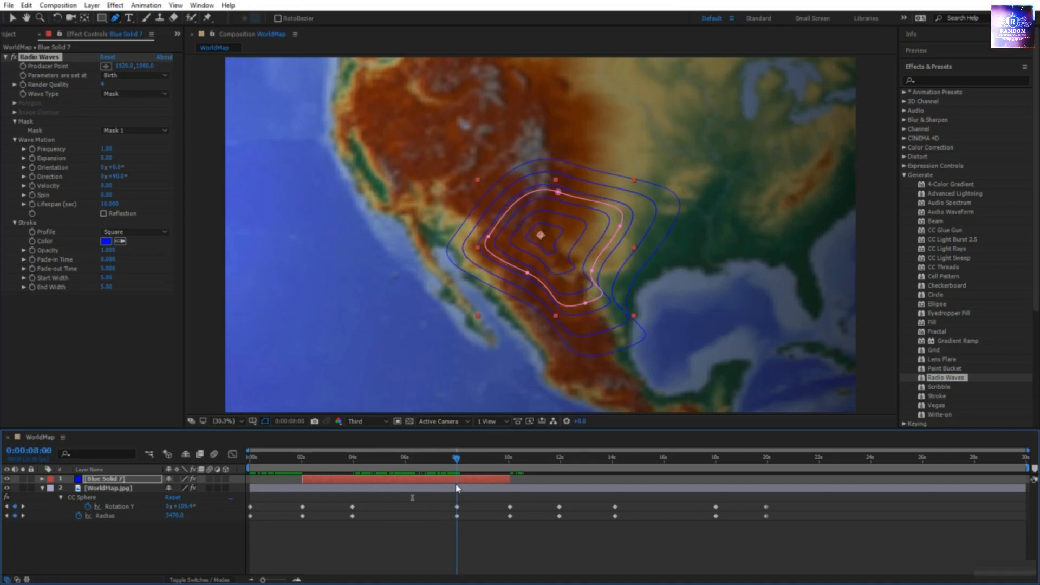
left_click_drag(456, 489, 455, 489)
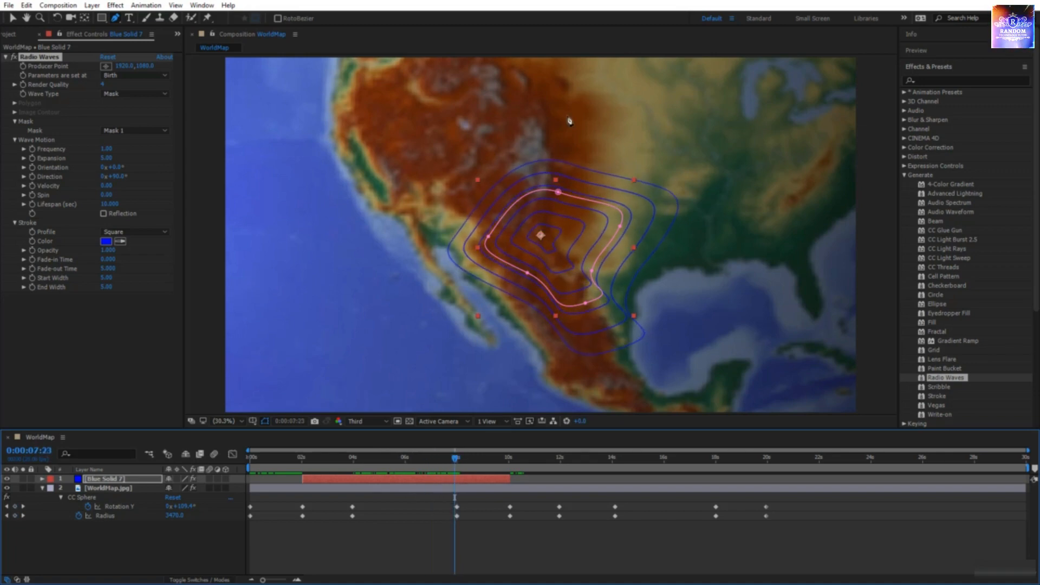
Step: Make the wave Stroke Color white (FFFFFF) with a Sawtooth In profile
left_click(111, 244)
left_click_drag(403, 253, 391, 216)
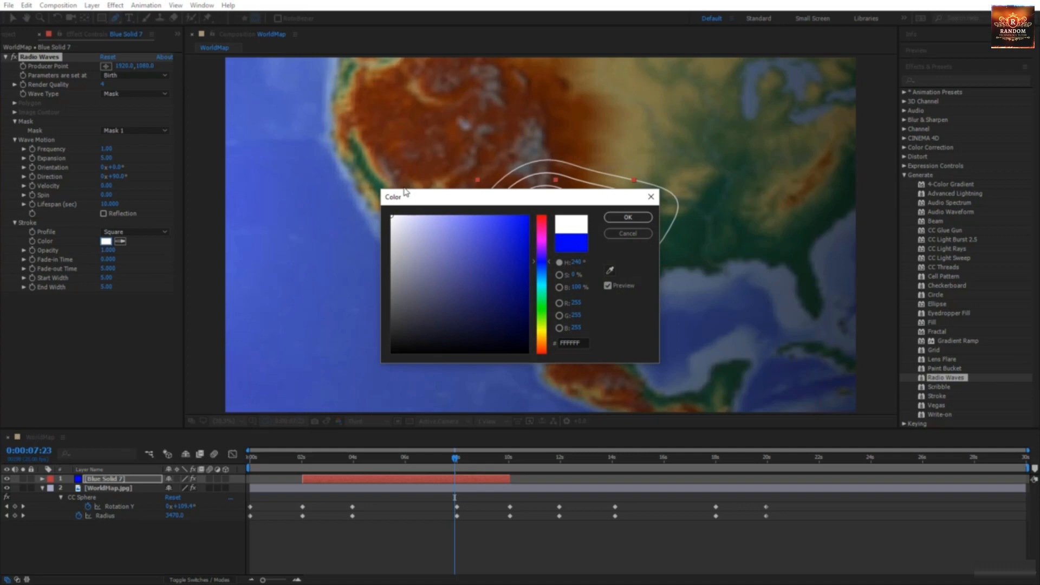
left_click(628, 217)
left_click(130, 233)
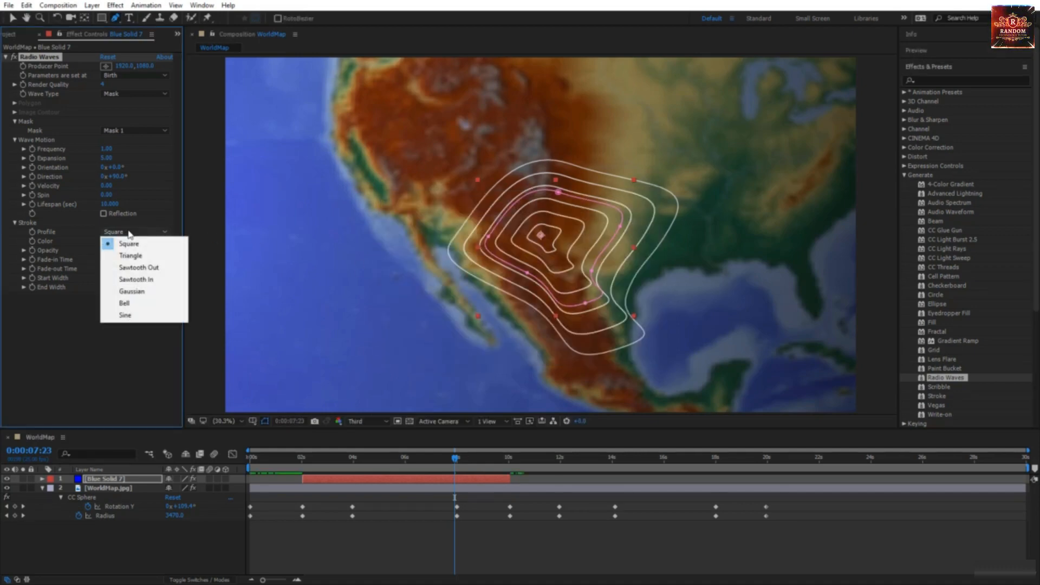
left_click(151, 279)
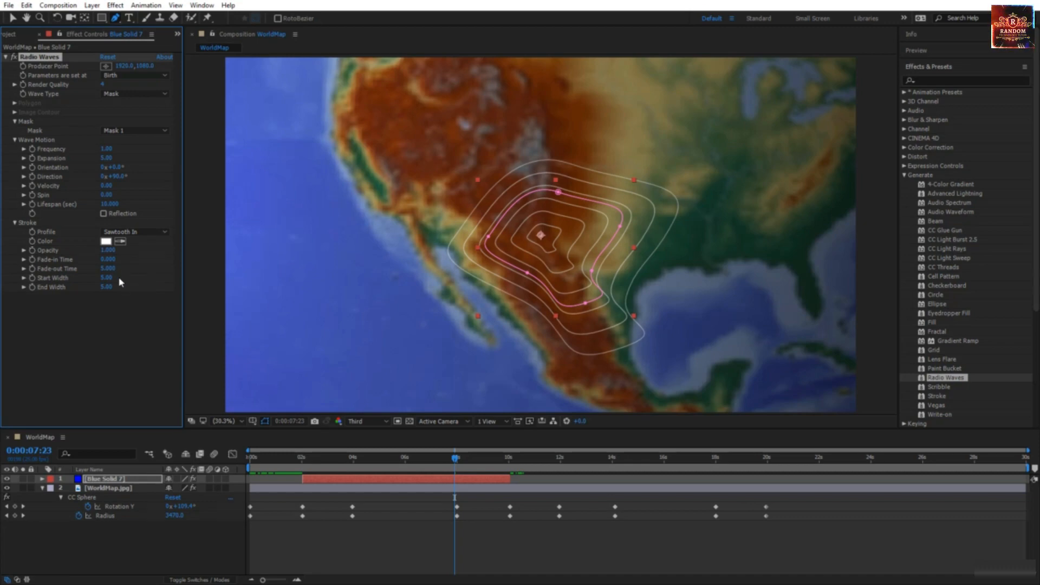
Step: Raise Start Width to 40.20 and lower End Width, then check earlier frames
left_click_drag(106, 280, 363, 296)
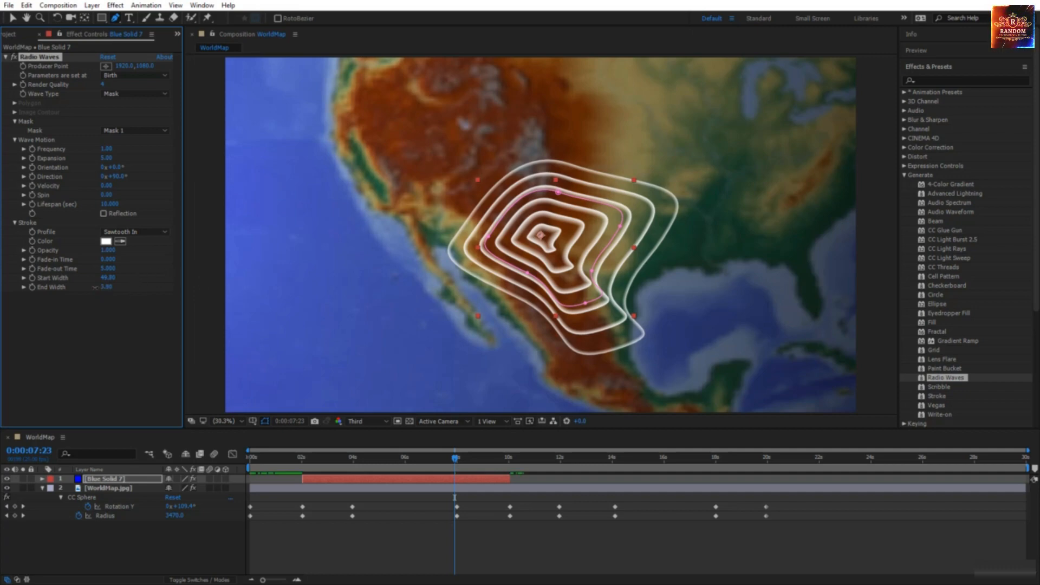
left_click_drag(95, 287, 78, 287)
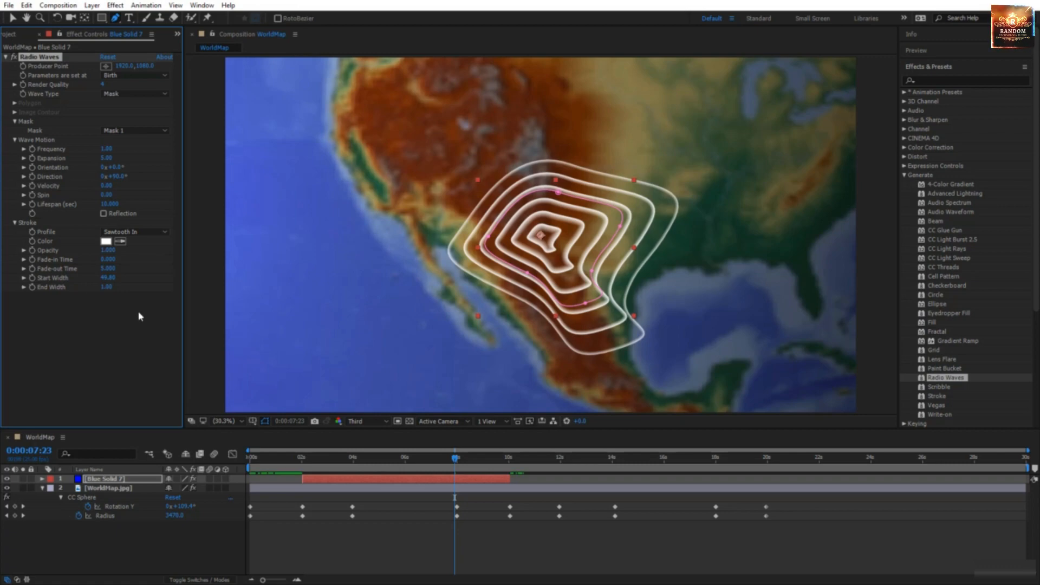
mouse_move(462, 470)
left_mouse_down()
mouse_move(358, 471)
mouse_move(385, 481)
mouse_move(455, 466)
left_mouse_up()
Step: Shorten the wave Lifespan to 8 seconds and preview from the start to about 8 seconds
left_click(111, 206)
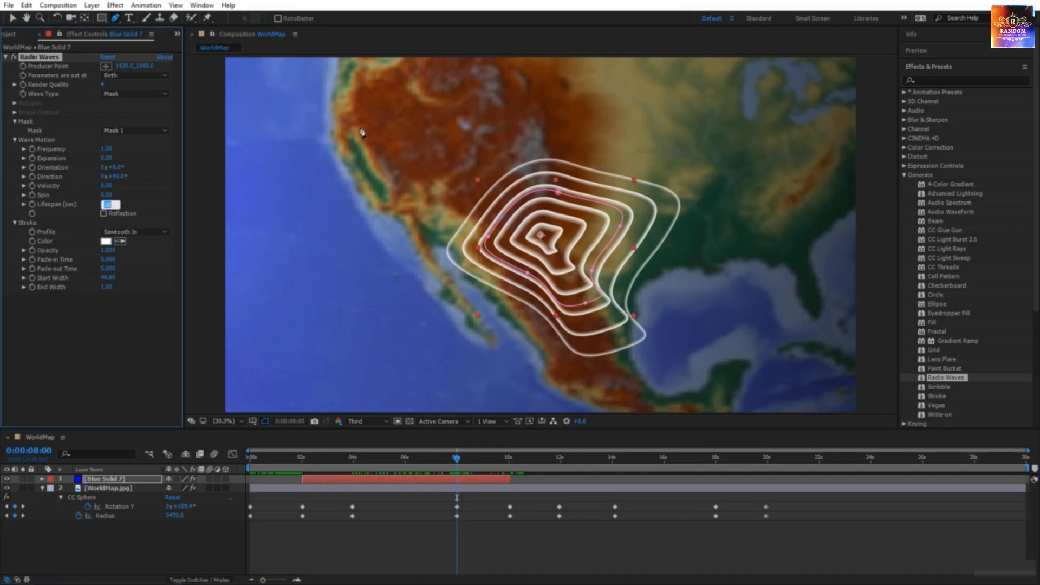
key("Return")
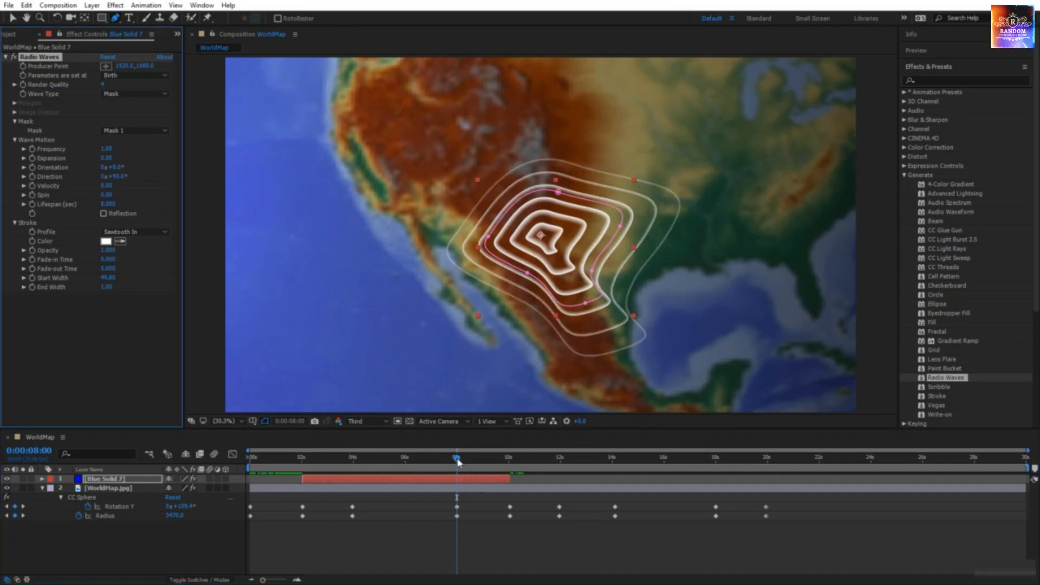
left_click_drag(457, 461, 250, 467)
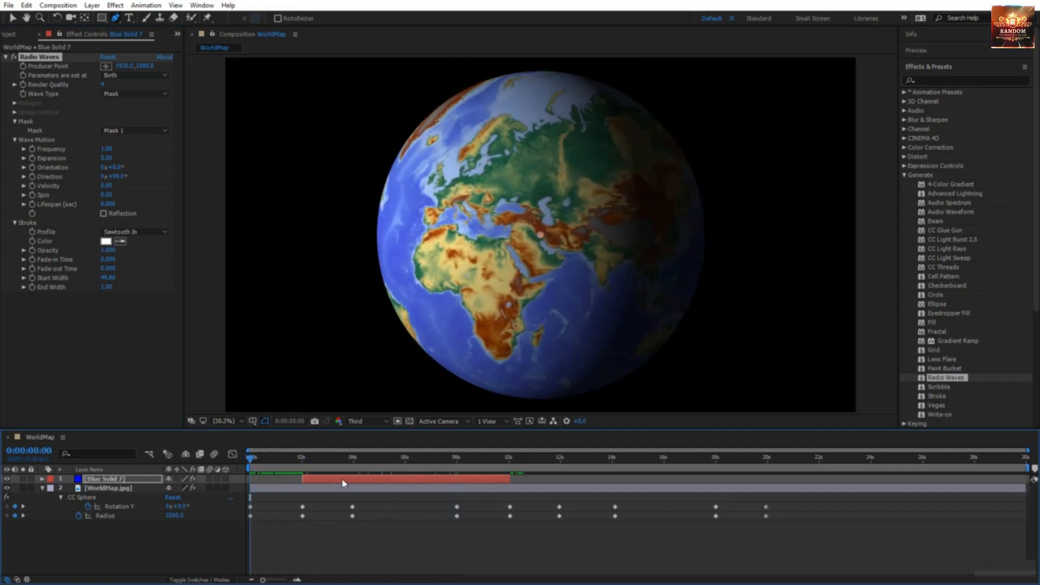
key("space")
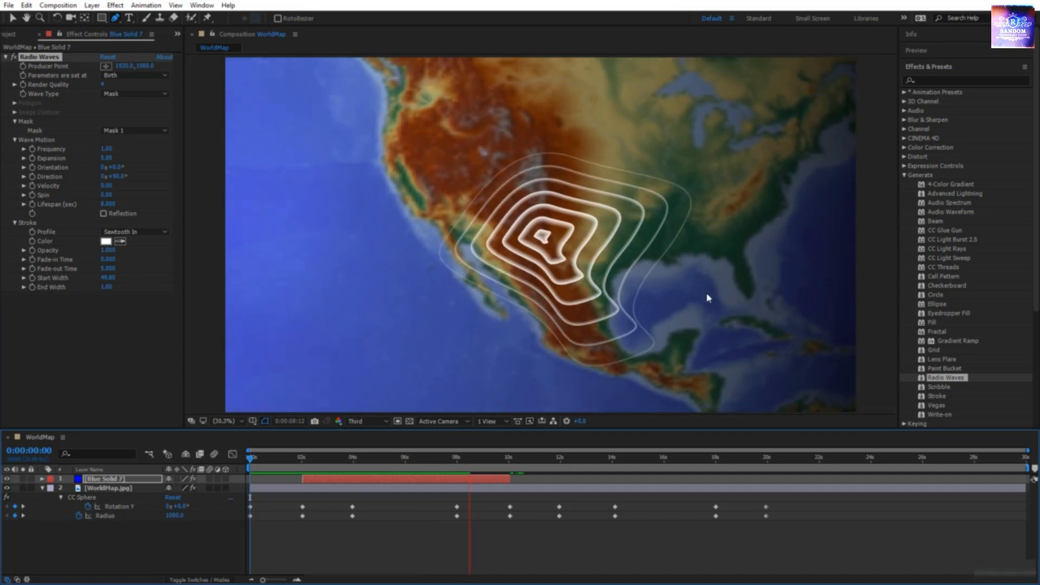
left_click(454, 464)
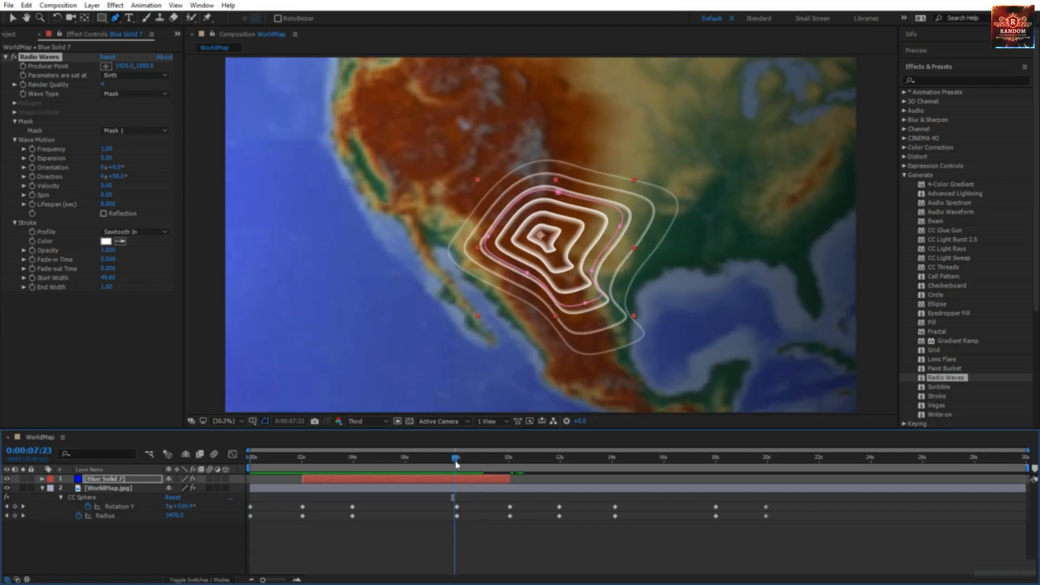
Step: Add a Lifespan keyframe at 0:00:08:00 and reveal keyframed properties with U
key("k")
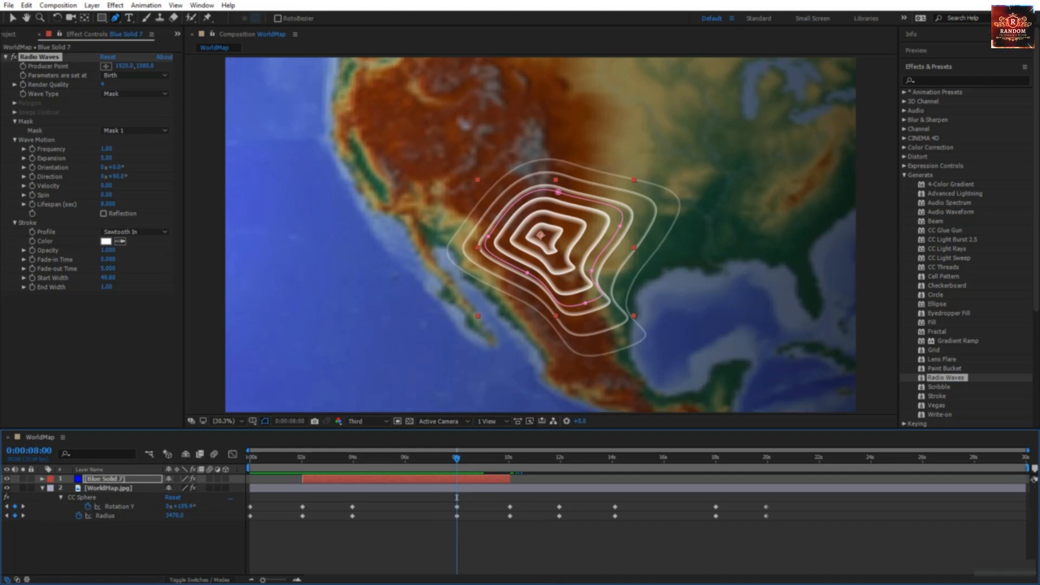
left_click(31, 206)
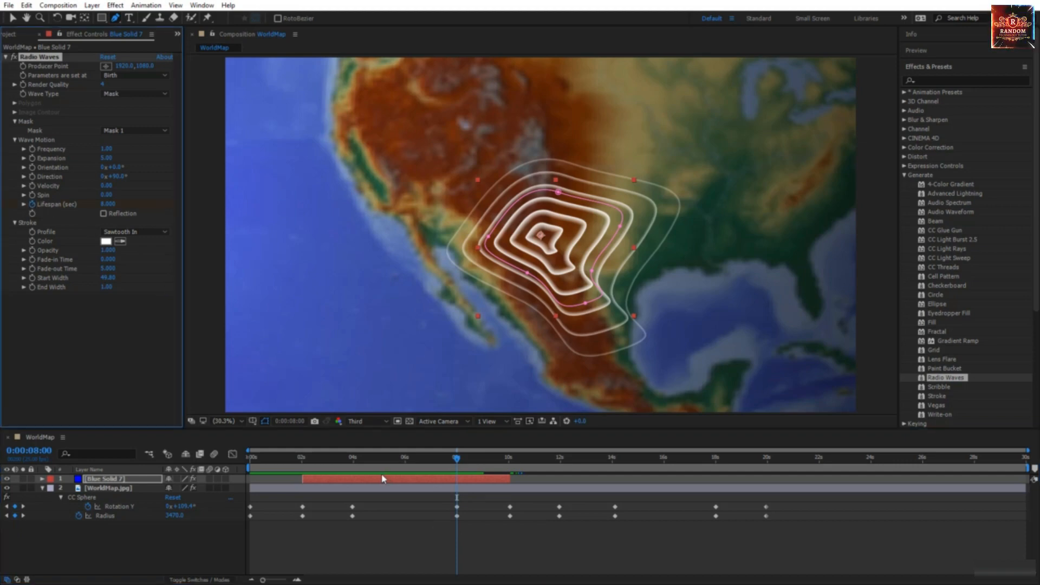
key("u")
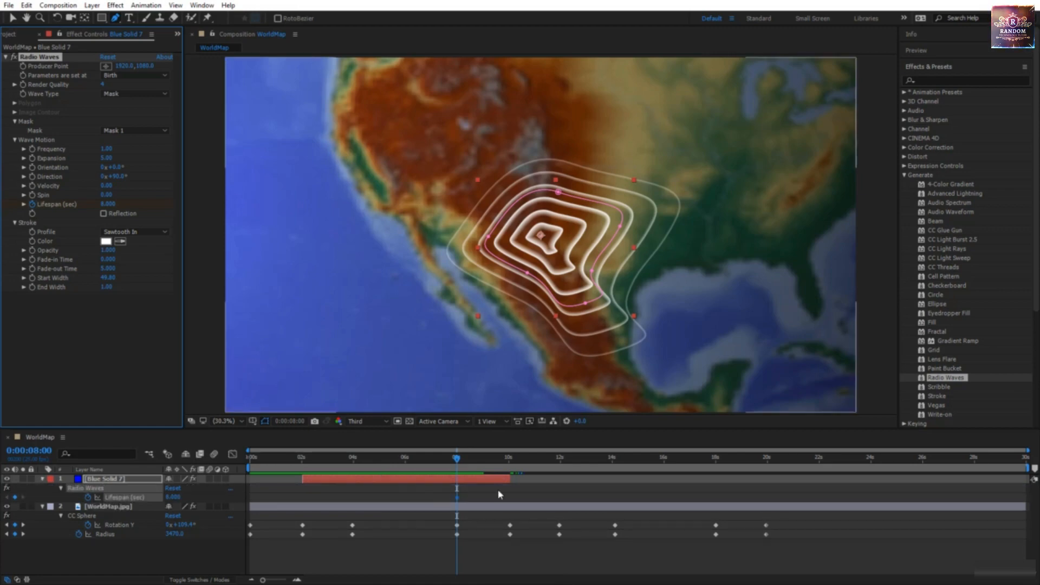
Step: At the layer out point 0:00:10:01, set Lifespan to 0 to add a second keyframe
left_click_drag(464, 462, 503, 469)
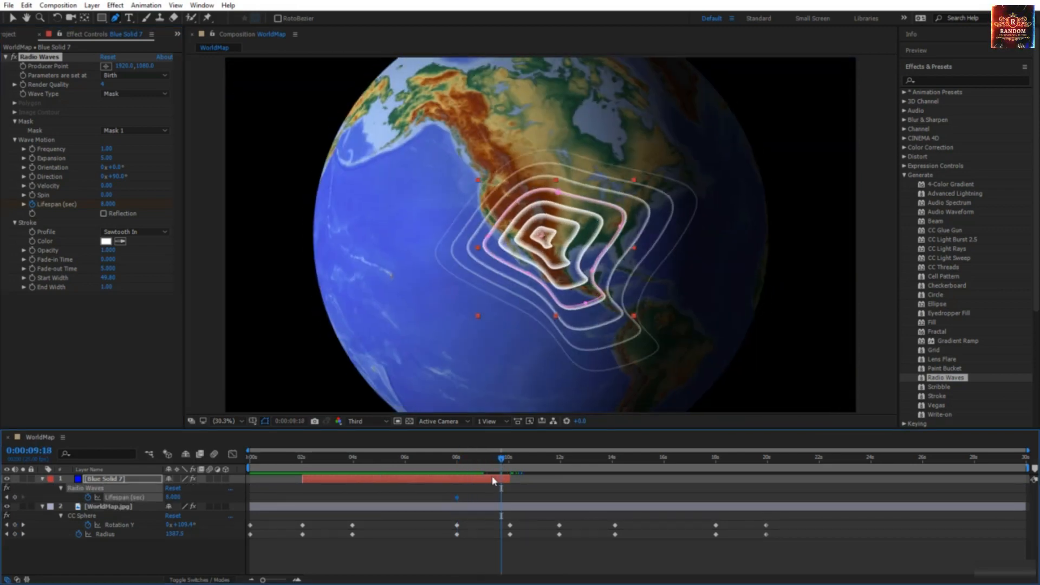
key("o")
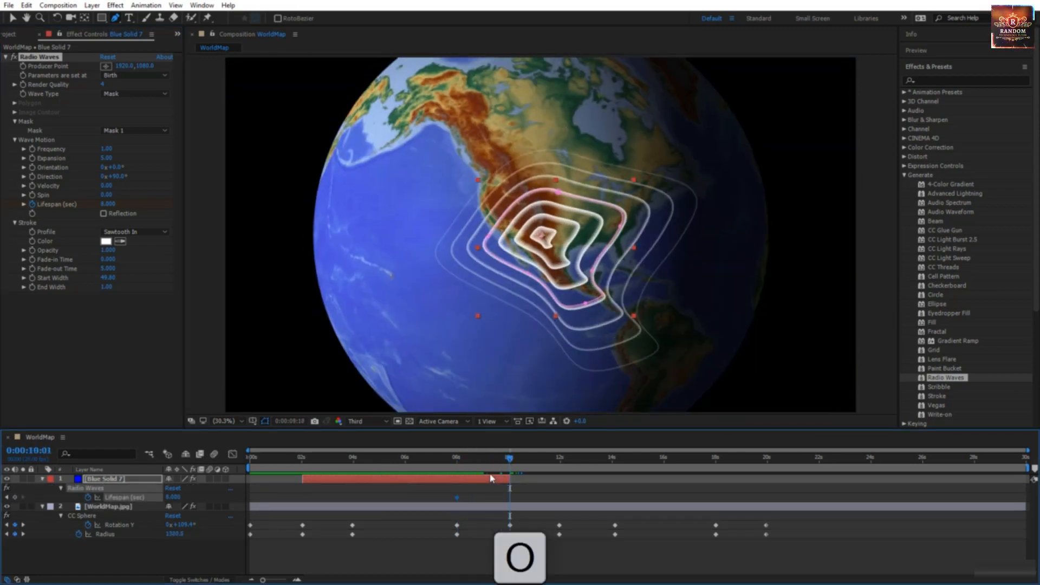
left_click(108, 204)
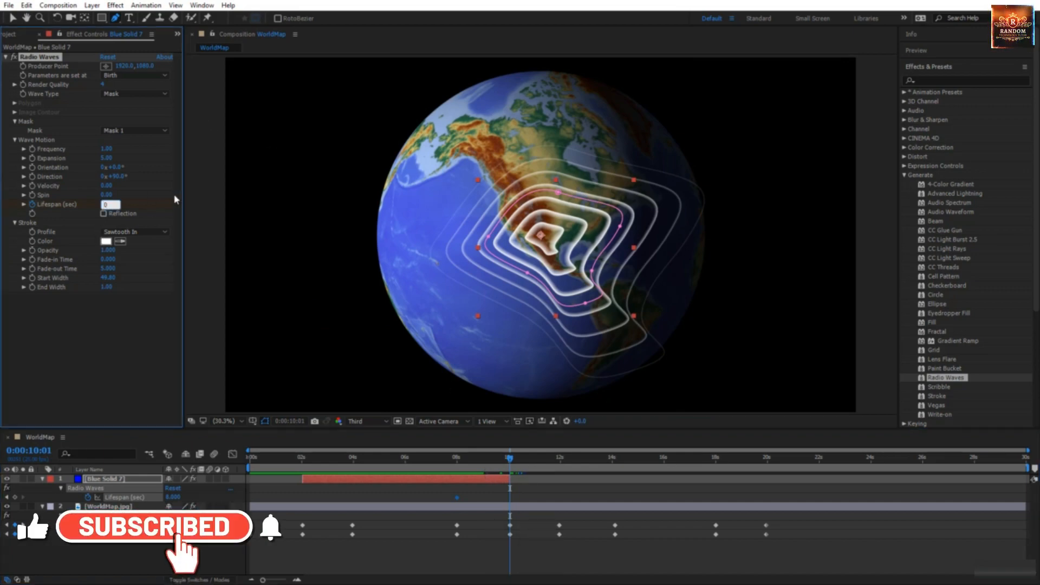
type("000")
key("Return")
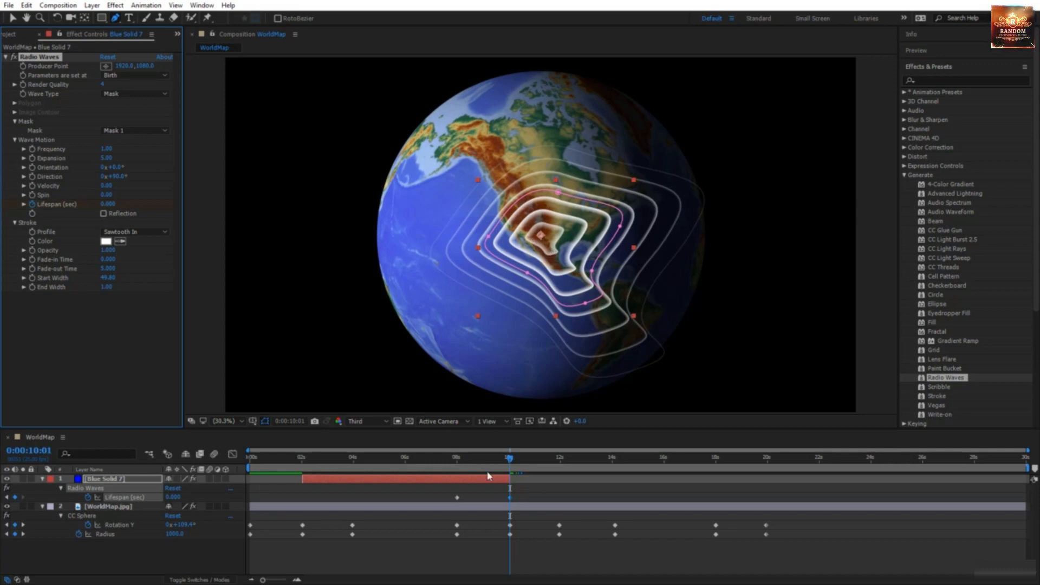
Step: Set 'Parameters are set at' to Each Frame and preview the rings fading before Asia appears
left_click(143, 81)
left_click(145, 100)
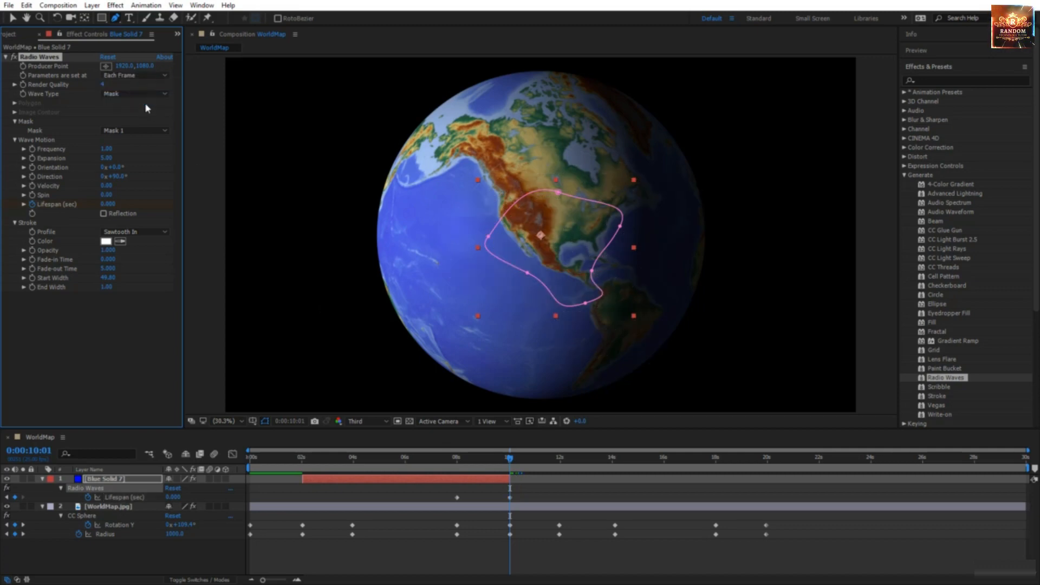
left_click_drag(509, 462, 296, 488)
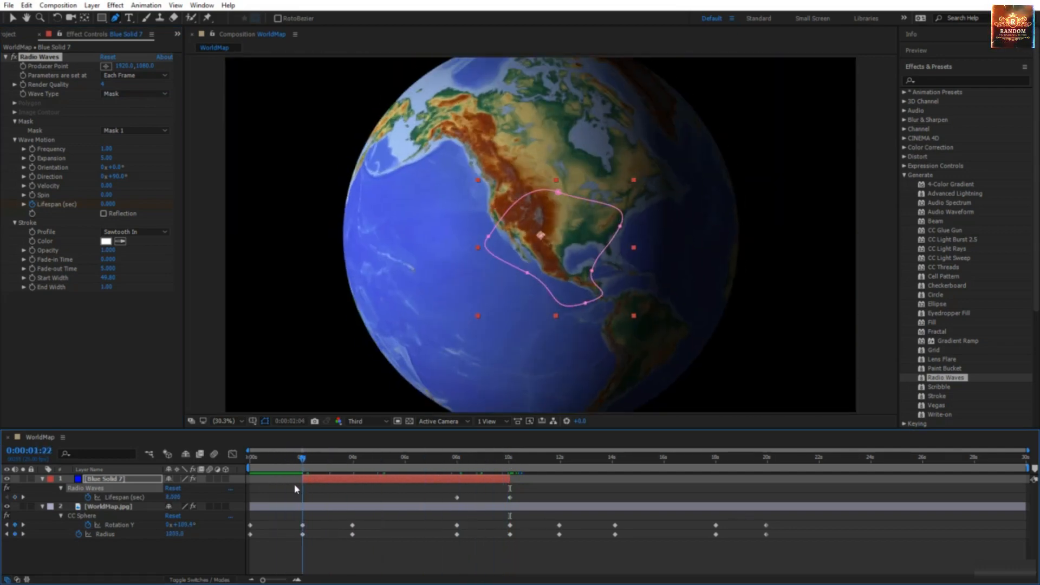
key("space")
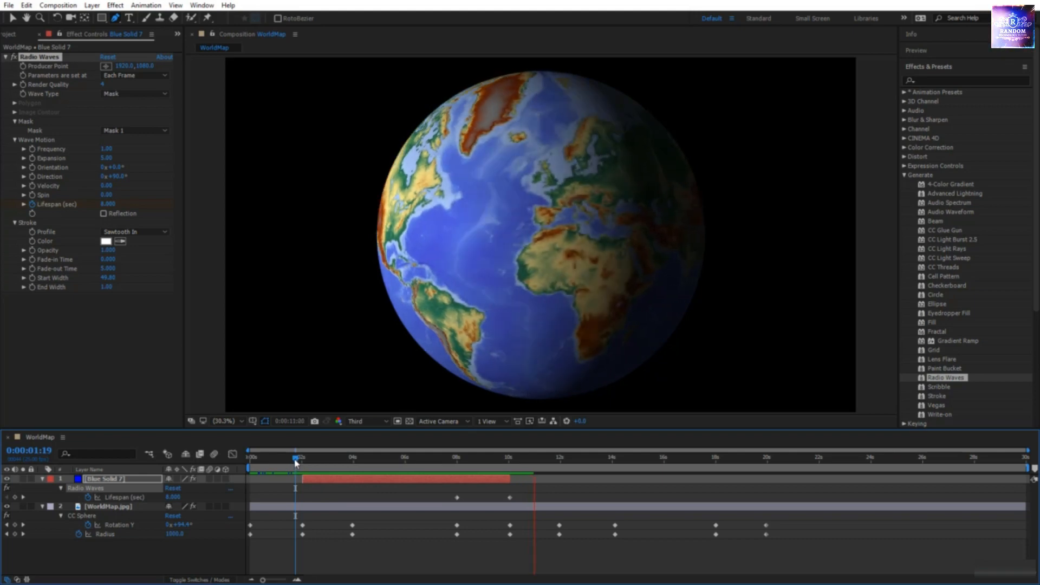
left_click(348, 469)
left_click_drag(349, 471, 458, 470)
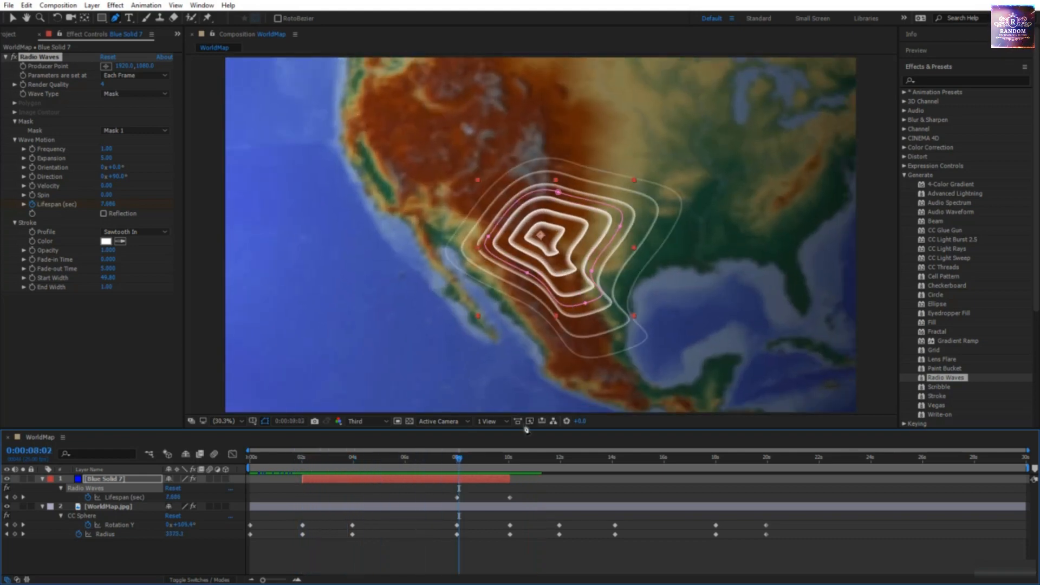
left_click_drag(475, 470, 558, 477)
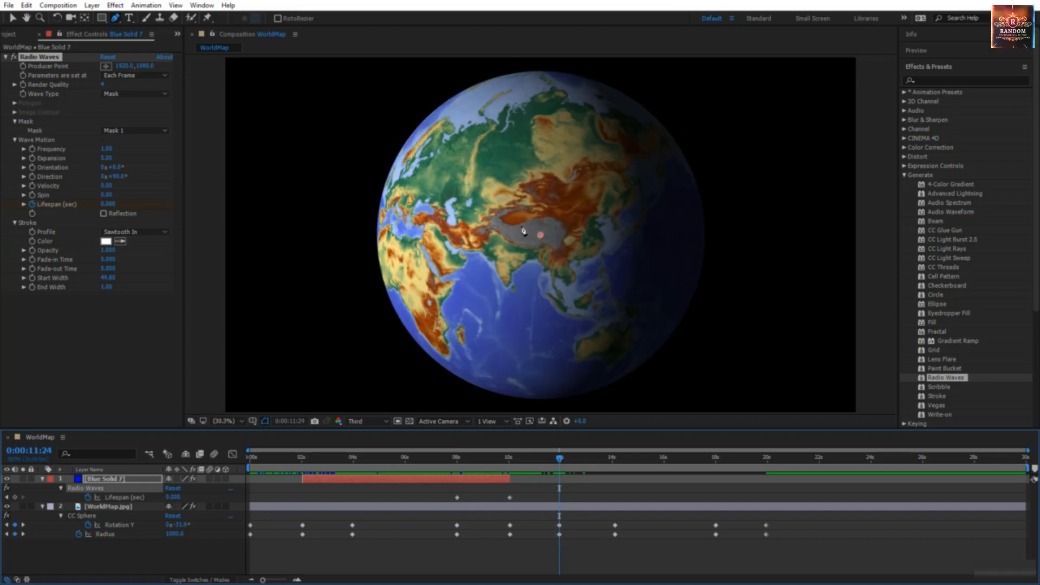
Step: Duplicate Blue Solid 7, start the copy near 12 seconds, and preview the Tibet zoom
left_click(13, 19)
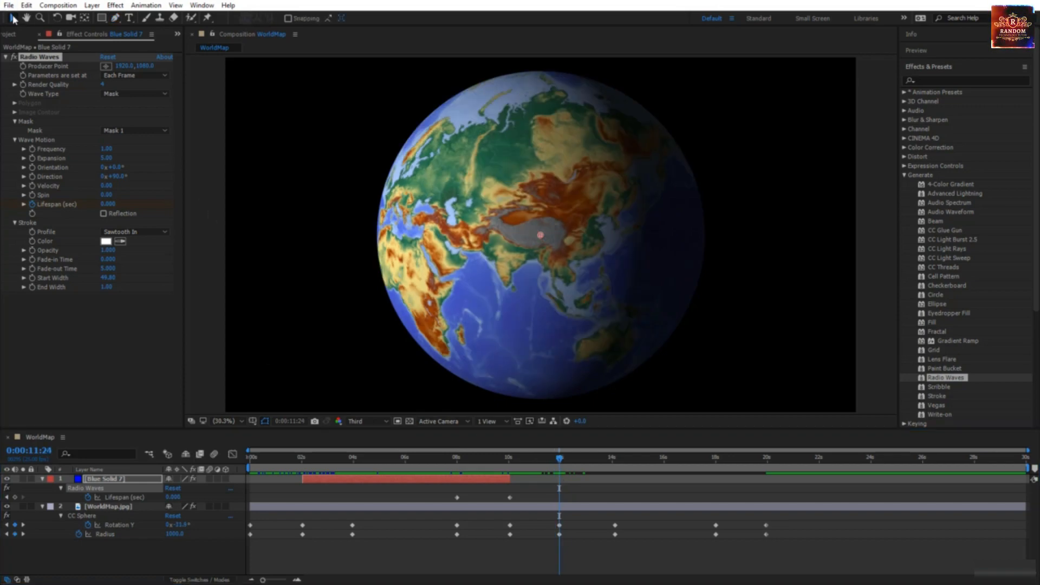
left_click(325, 482)
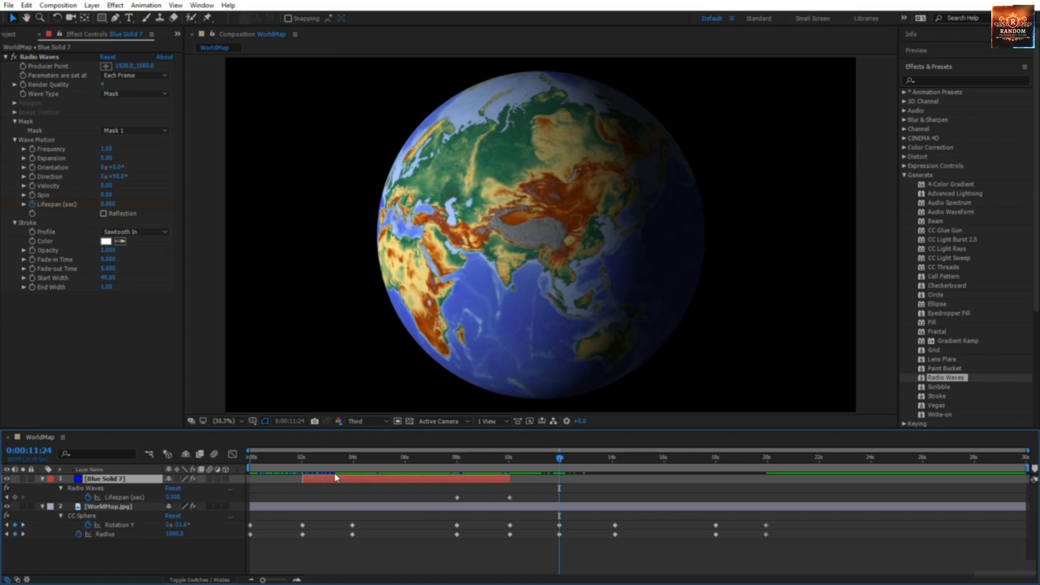
key("ctrl+d")
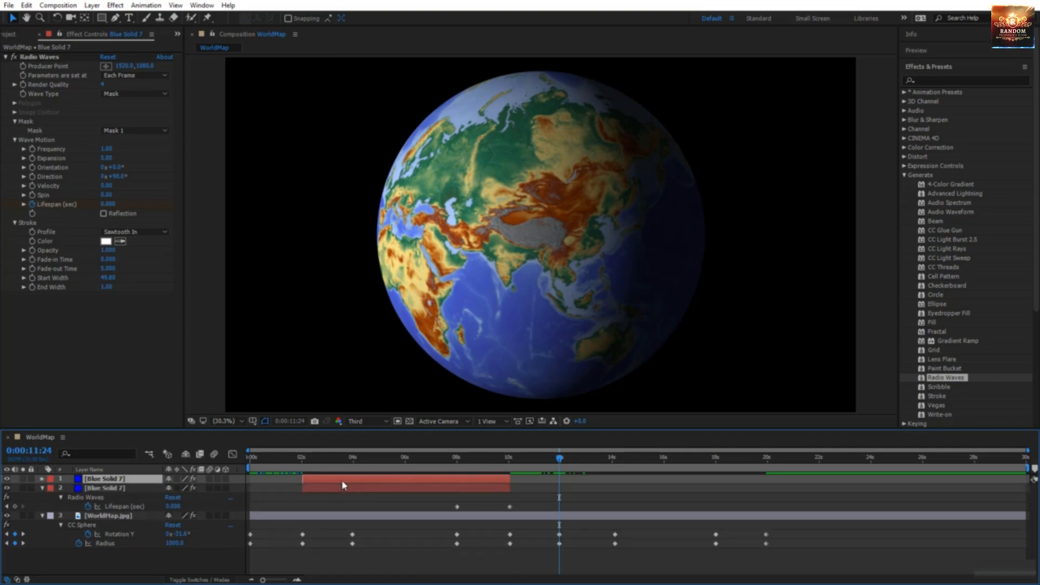
left_click_drag(341, 479, 600, 496)
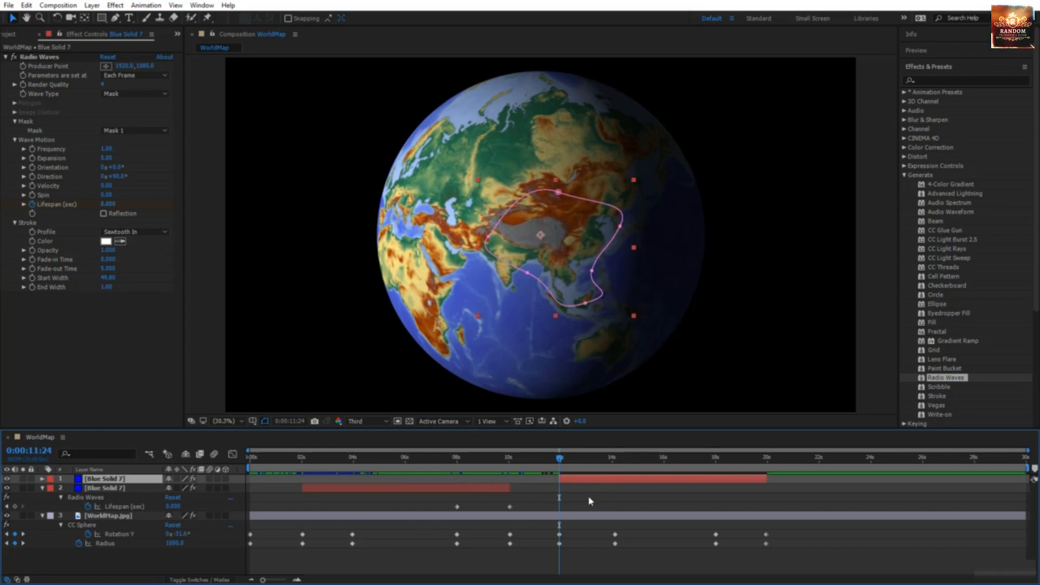
key("space")
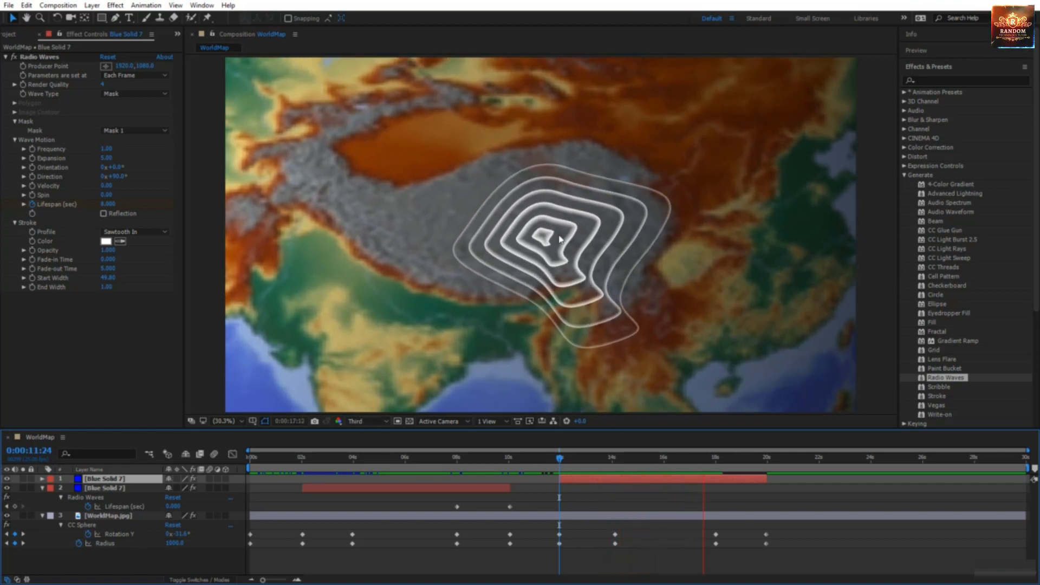
Step: At 15:21 reshape the copy's mask around the Tibetan Plateau and raise Expansion to 8.40
left_click_drag(561, 464, 662, 486)
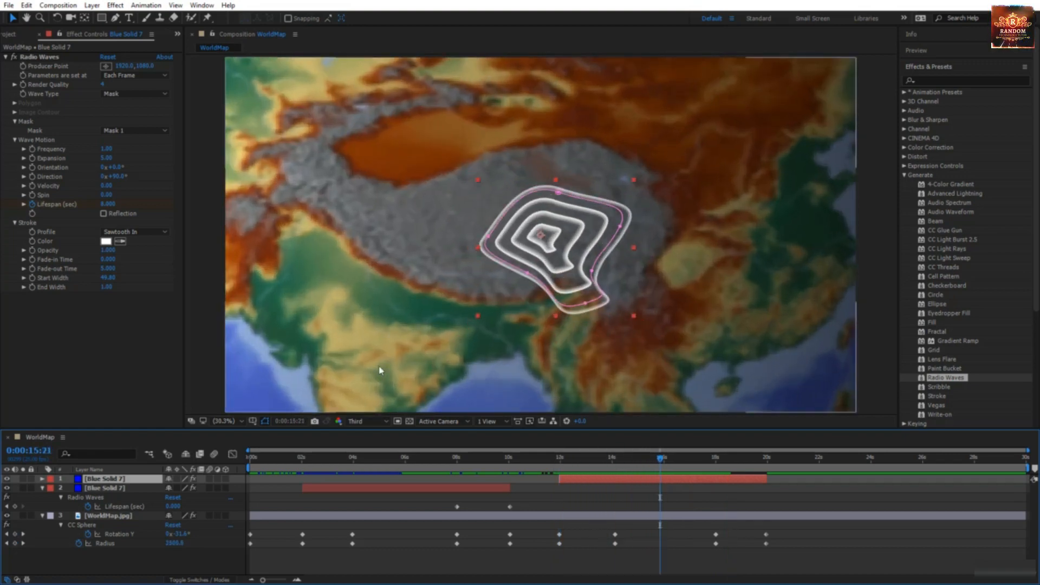
left_click(513, 268)
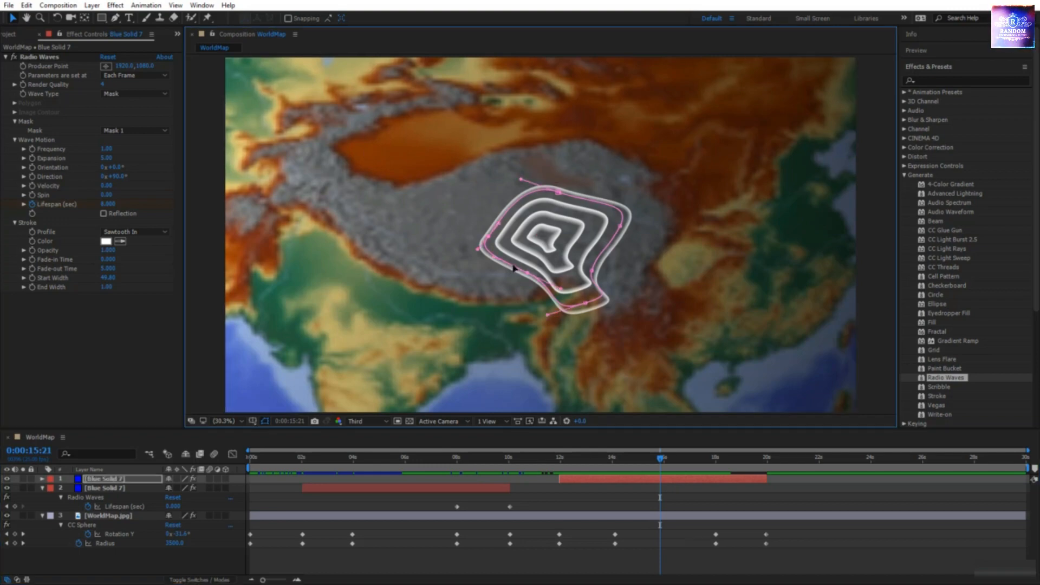
left_click_drag(530, 275, 440, 267)
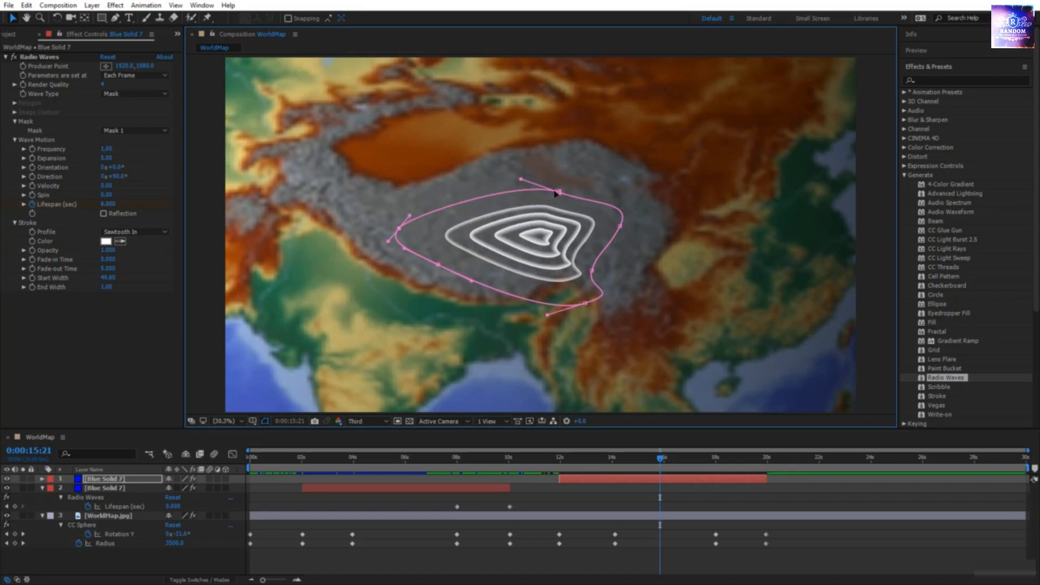
left_click_drag(560, 194, 585, 147)
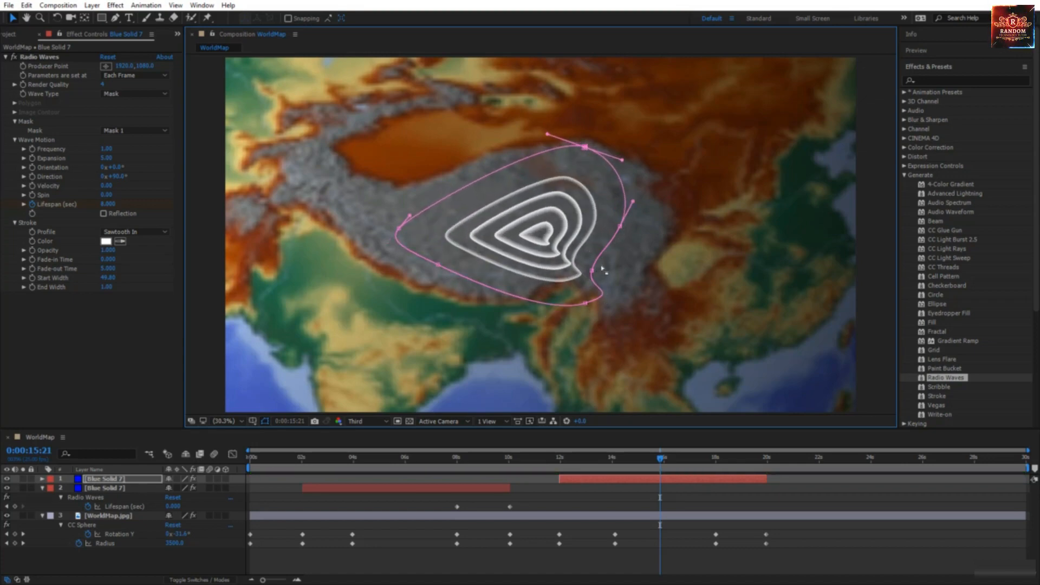
left_click_drag(590, 273, 643, 201)
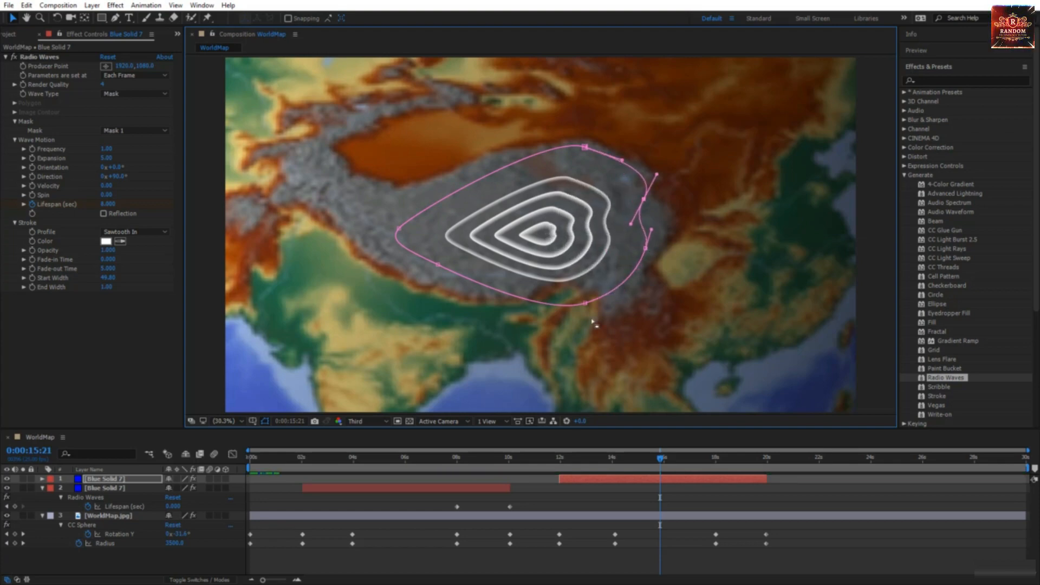
left_click_drag(588, 307, 585, 286)
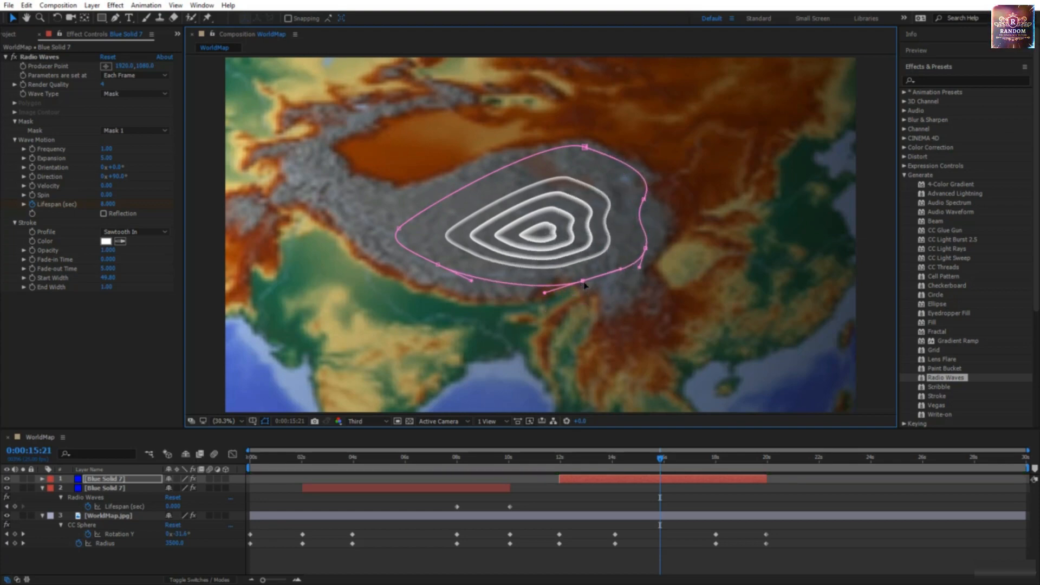
left_click_drag(473, 286, 450, 291)
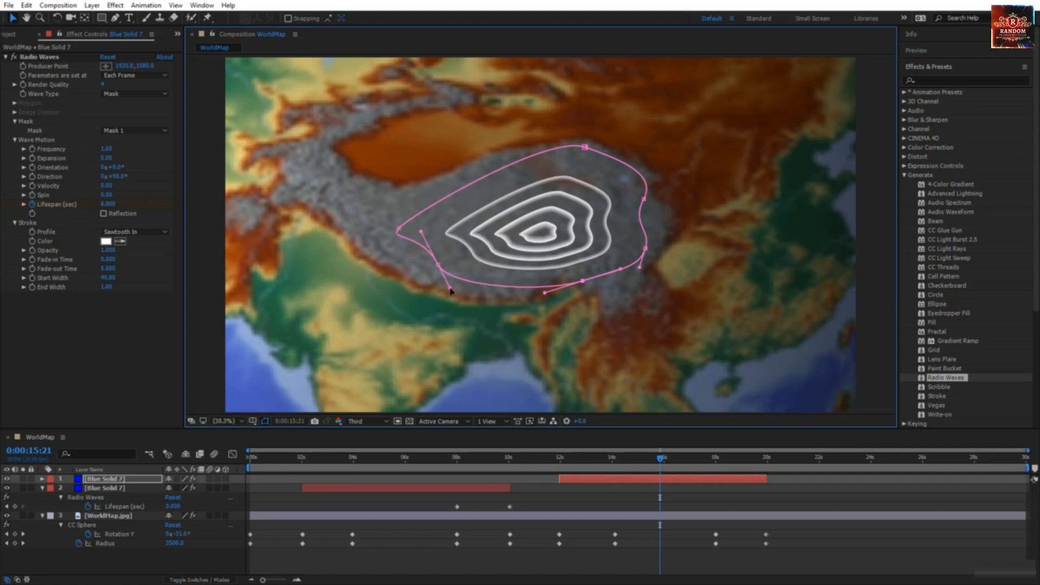
left_click_drag(398, 230, 375, 215)
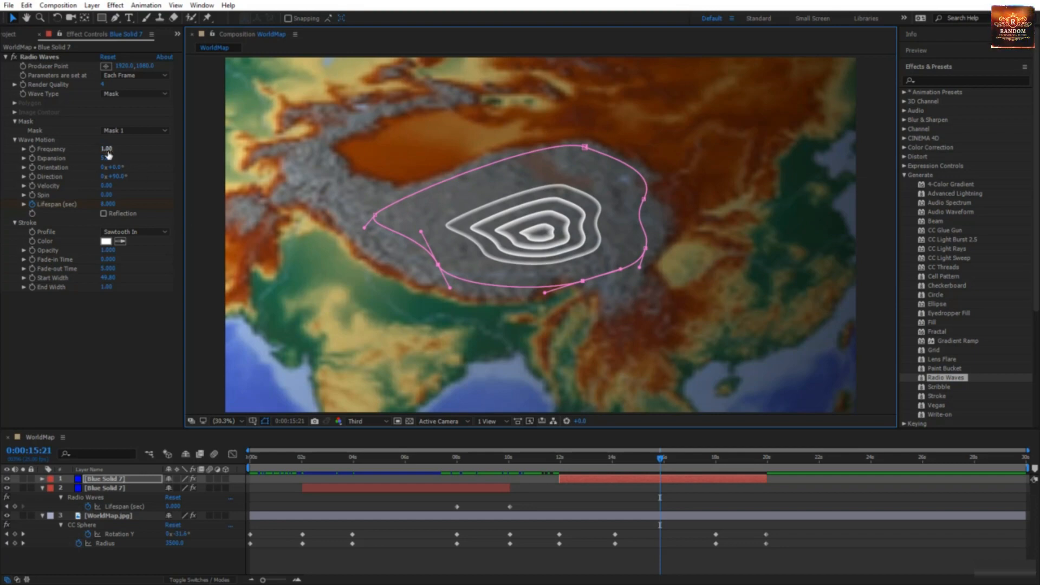
mouse_move(107, 157)
left_mouse_down()
mouse_move(130, 156)
mouse_move(116, 151)
left_mouse_up()
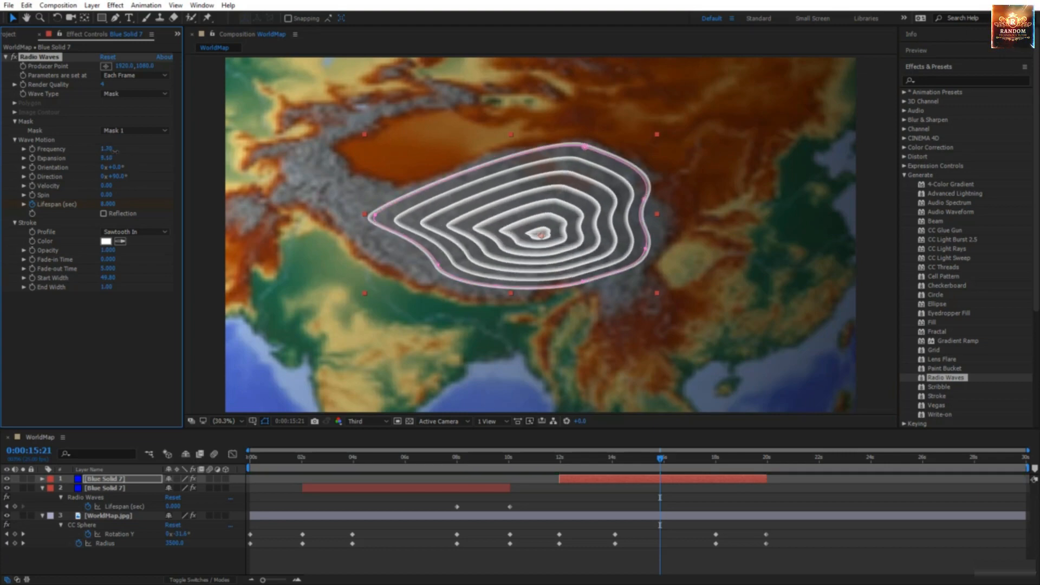
Step: Return to 0:00:00:00 and play the WorldMap animation from the start
left_click_drag(662, 460, 251, 461)
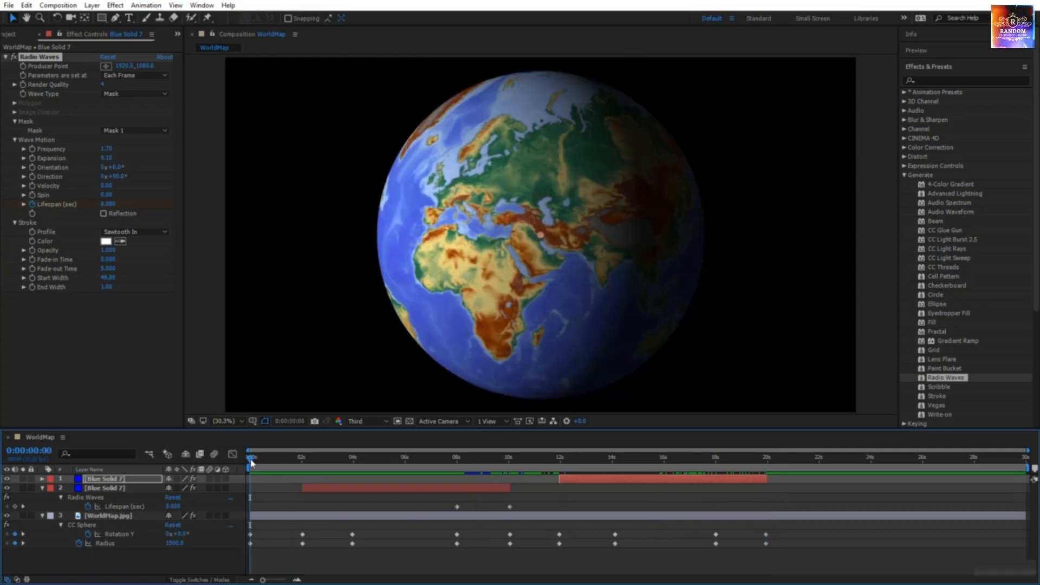
key("space")
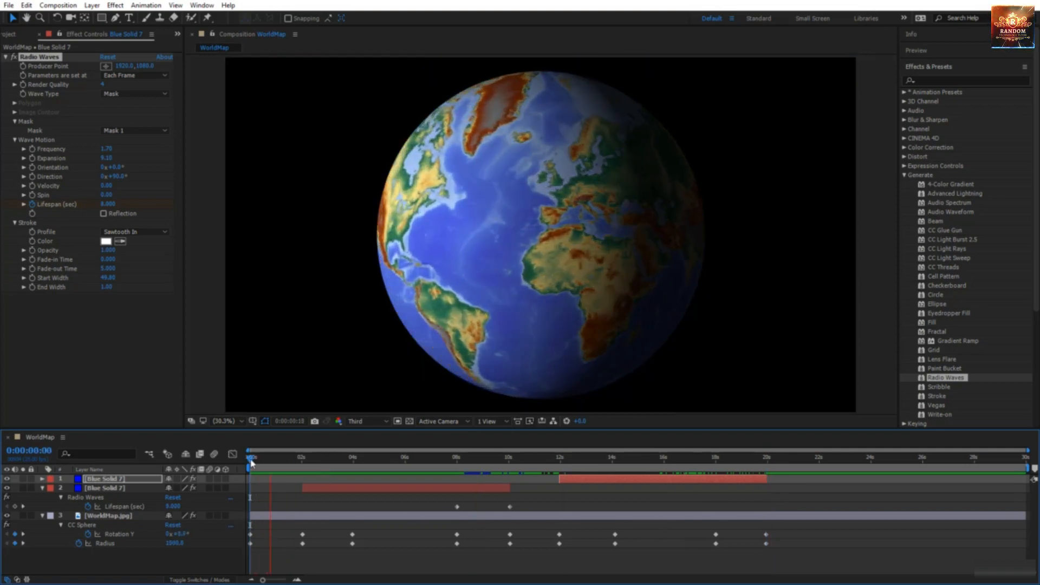